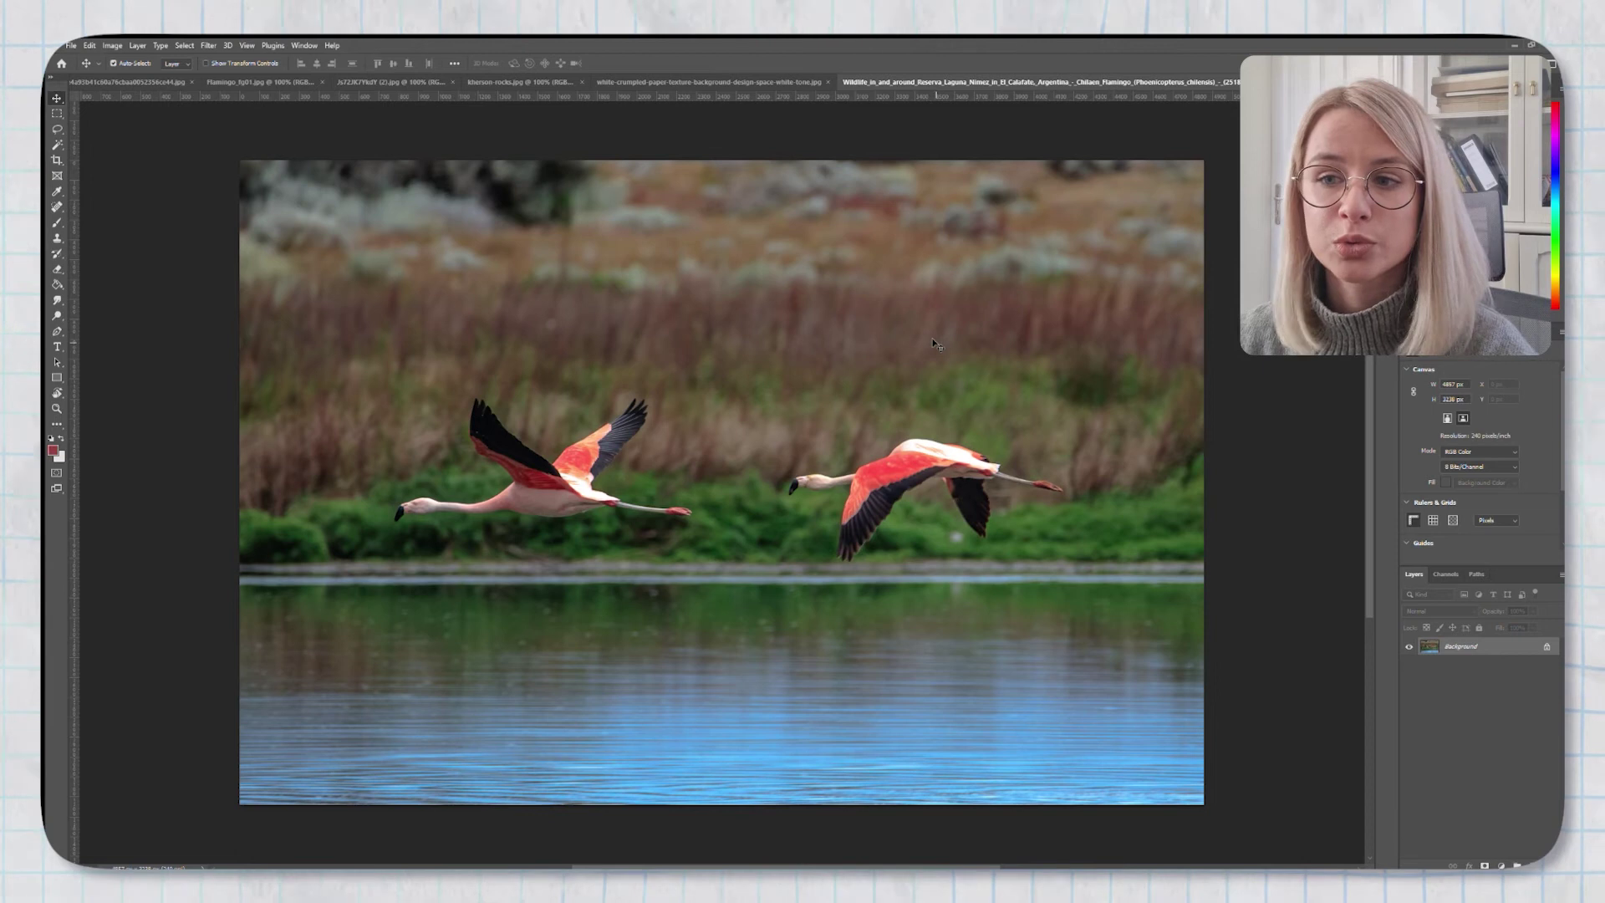
# Cut the left flying flamingo out of its background with Object Selection and a layer mask
pyautogui.press('w')
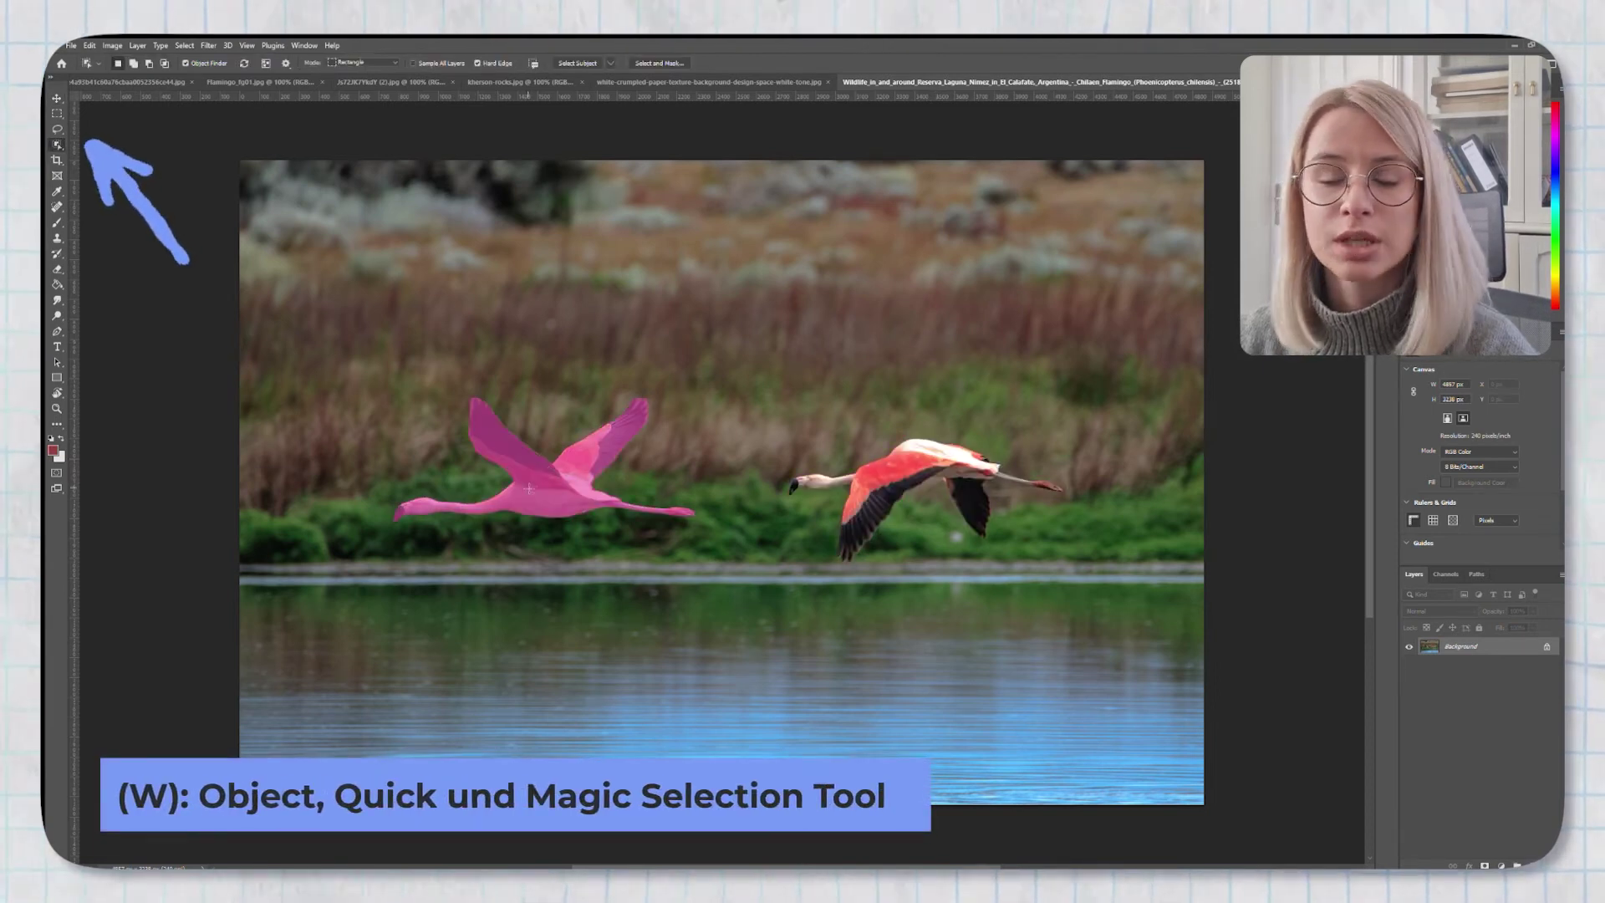
pyautogui.click(555, 485)
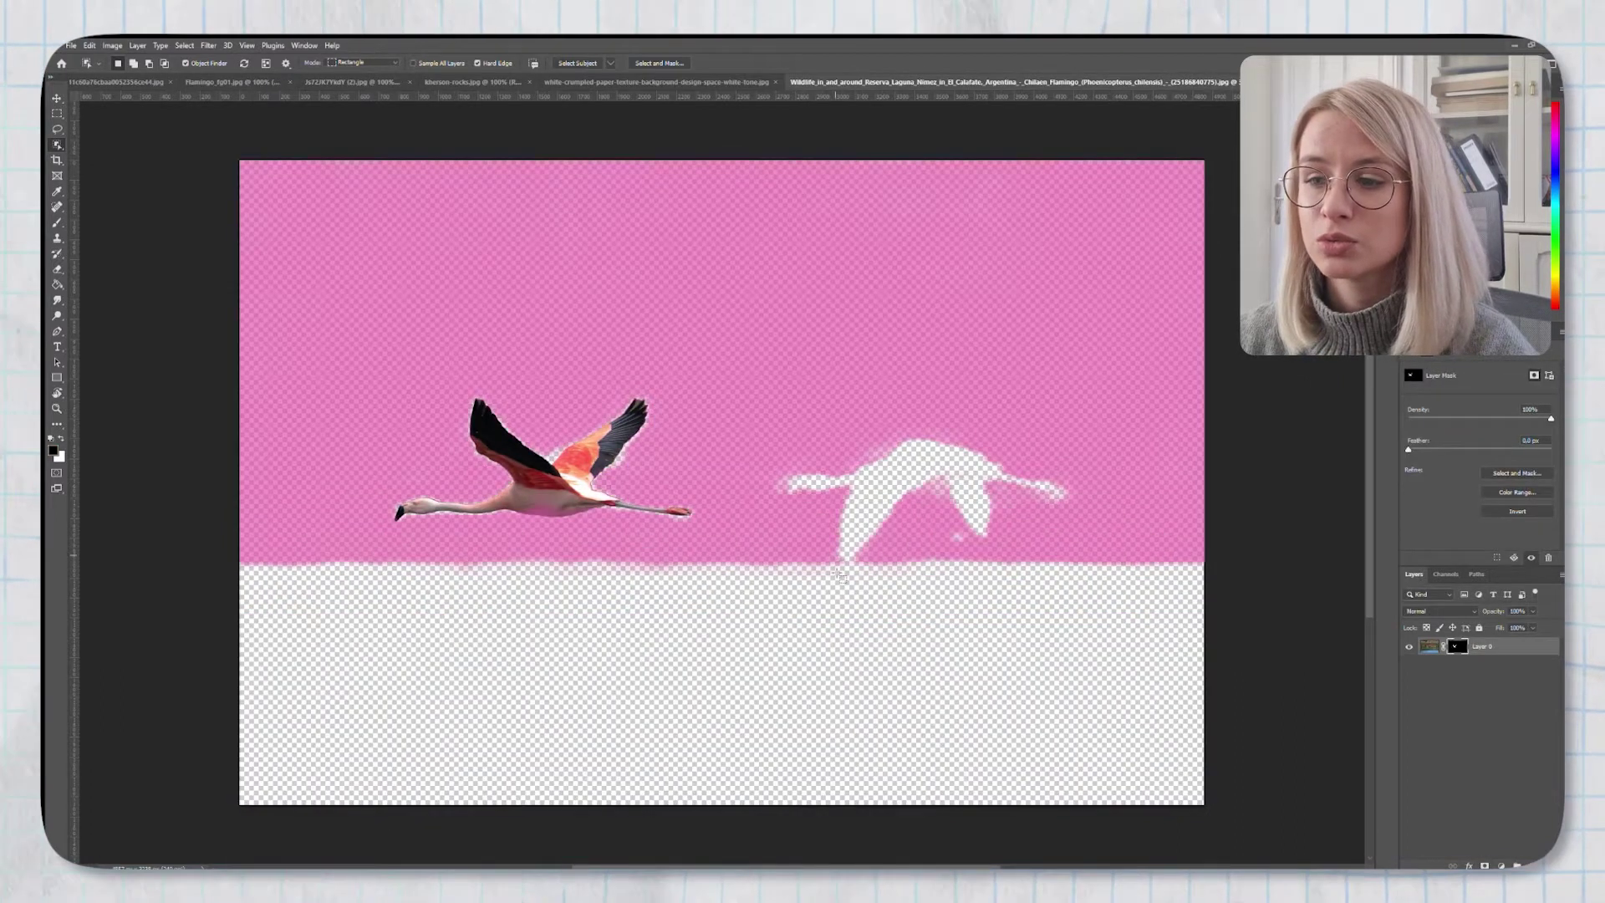
pyautogui.scroll(3, 524, 480)
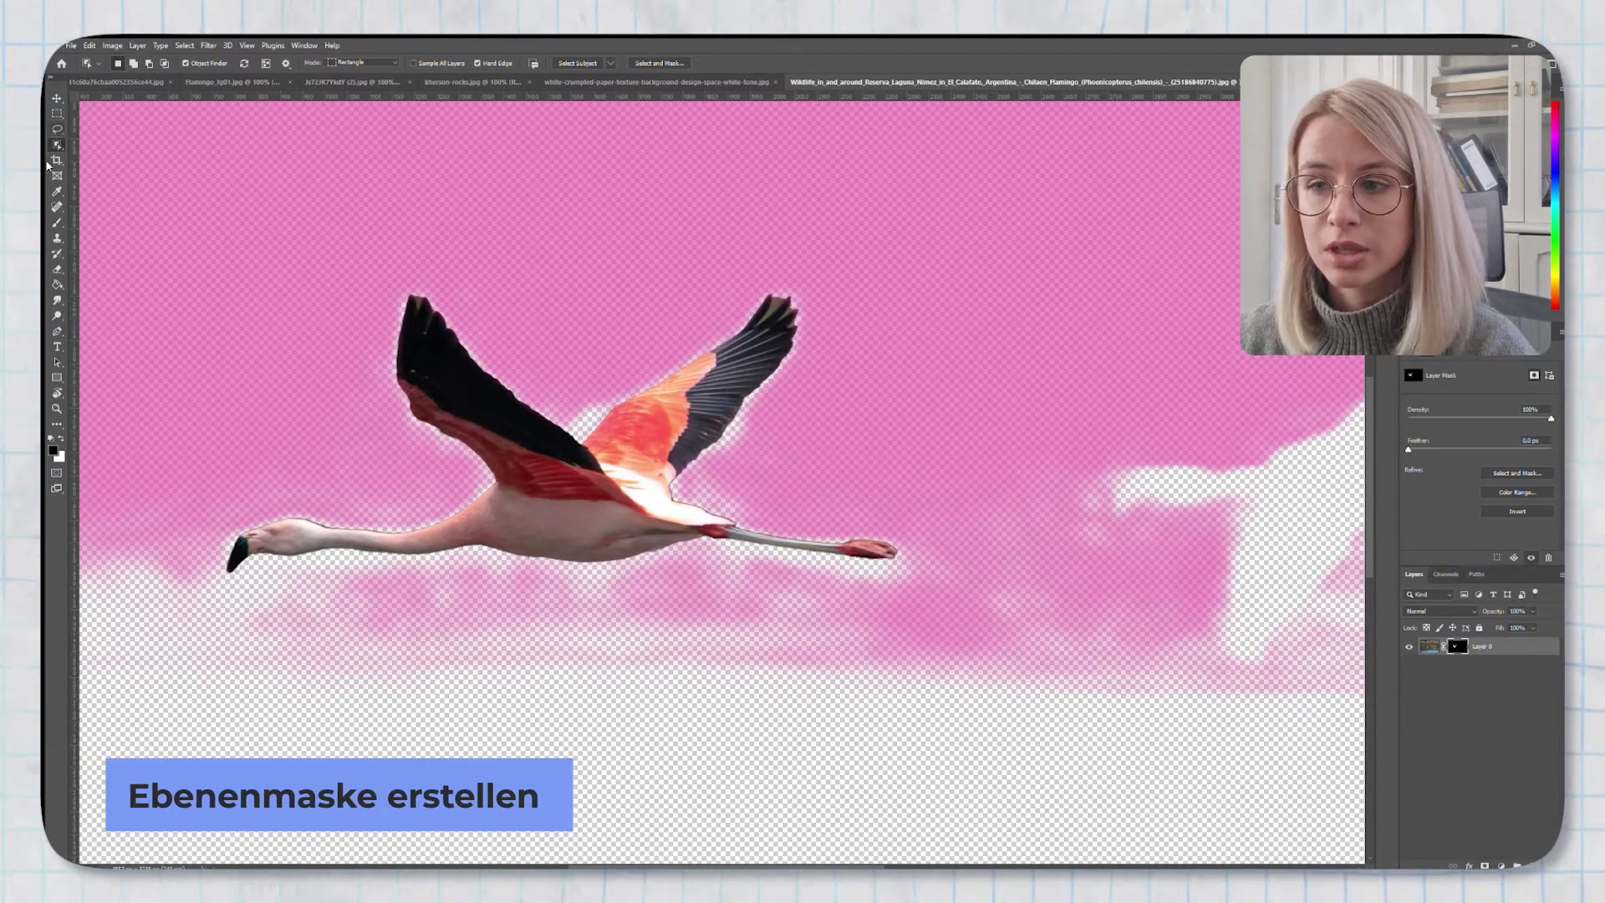
pyautogui.scroll(3, 745, 310)
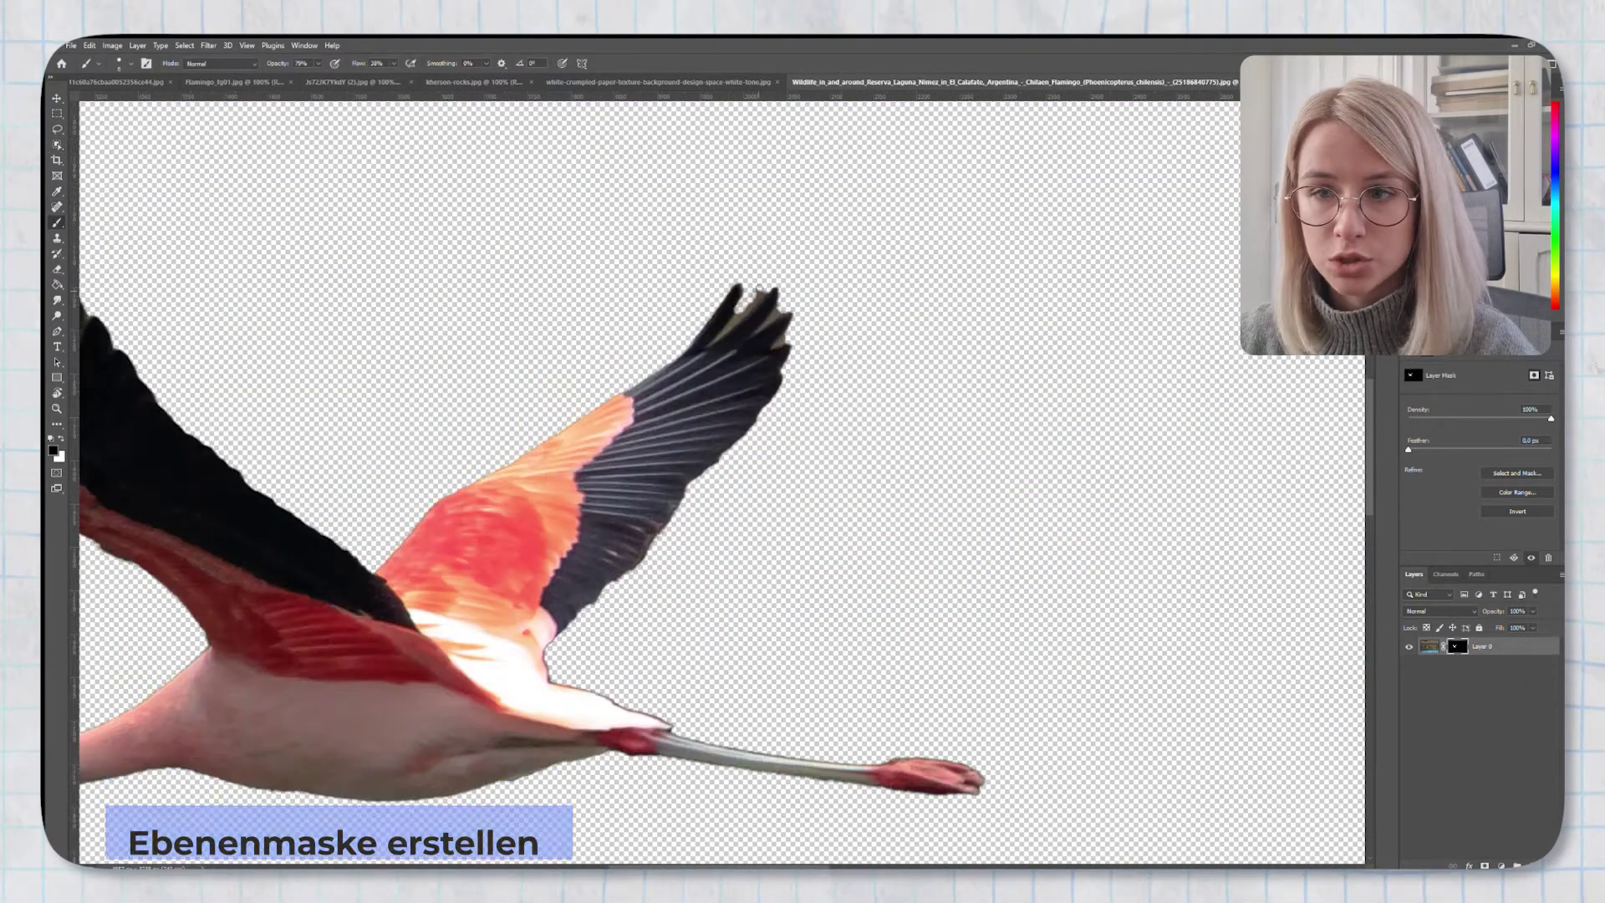
pyautogui.scroll(3, 746, 310)
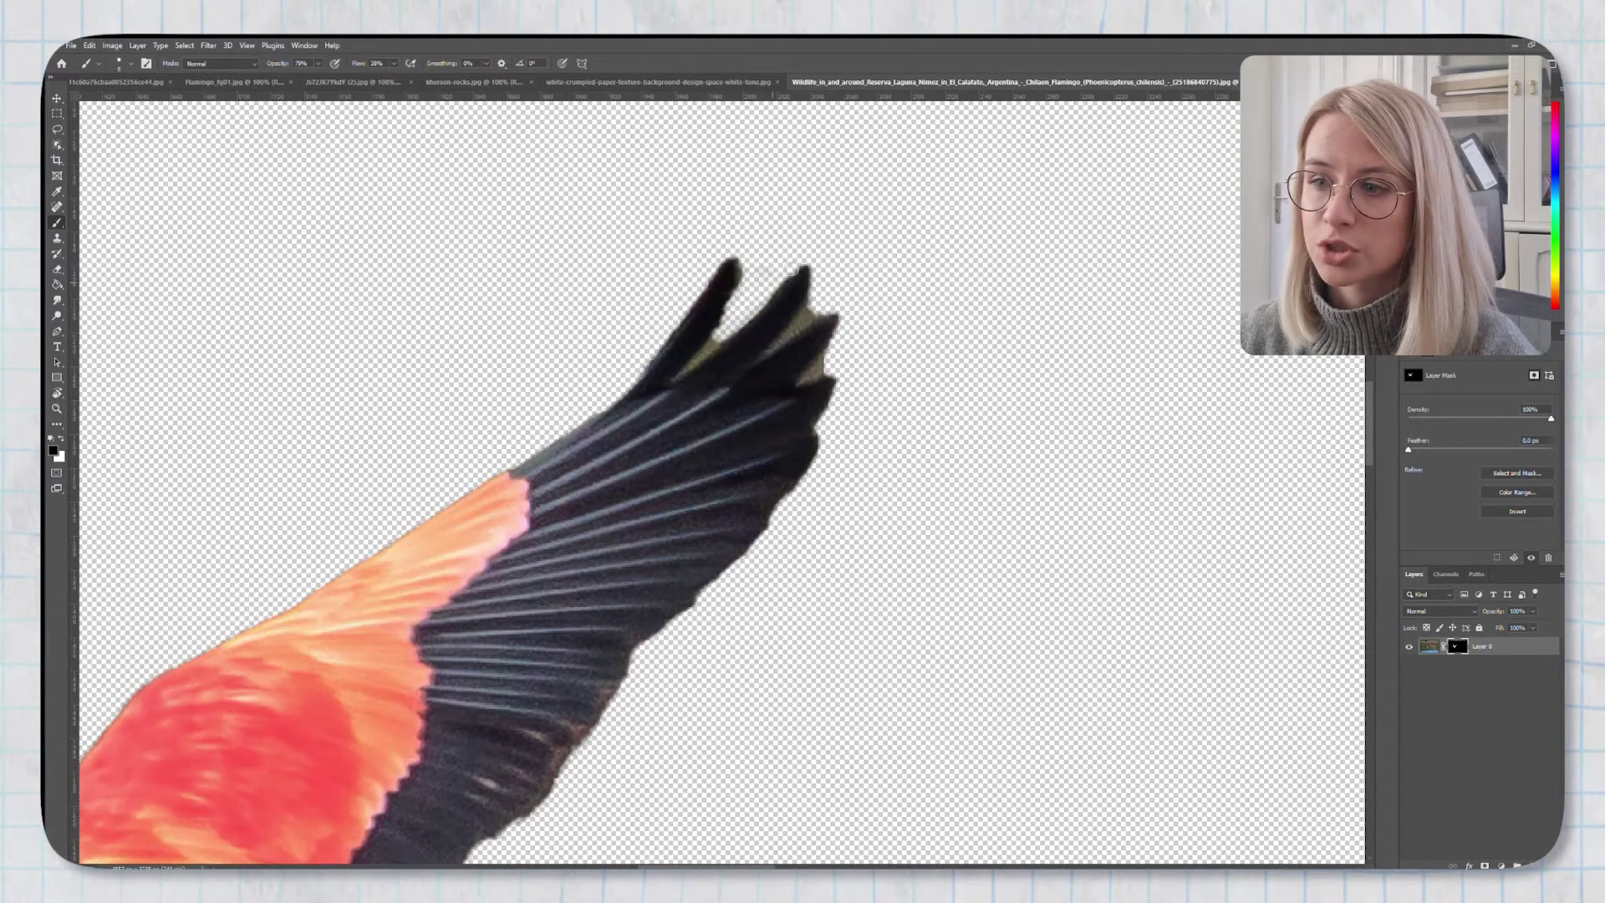
pyautogui.scroll(1, 798, 276)
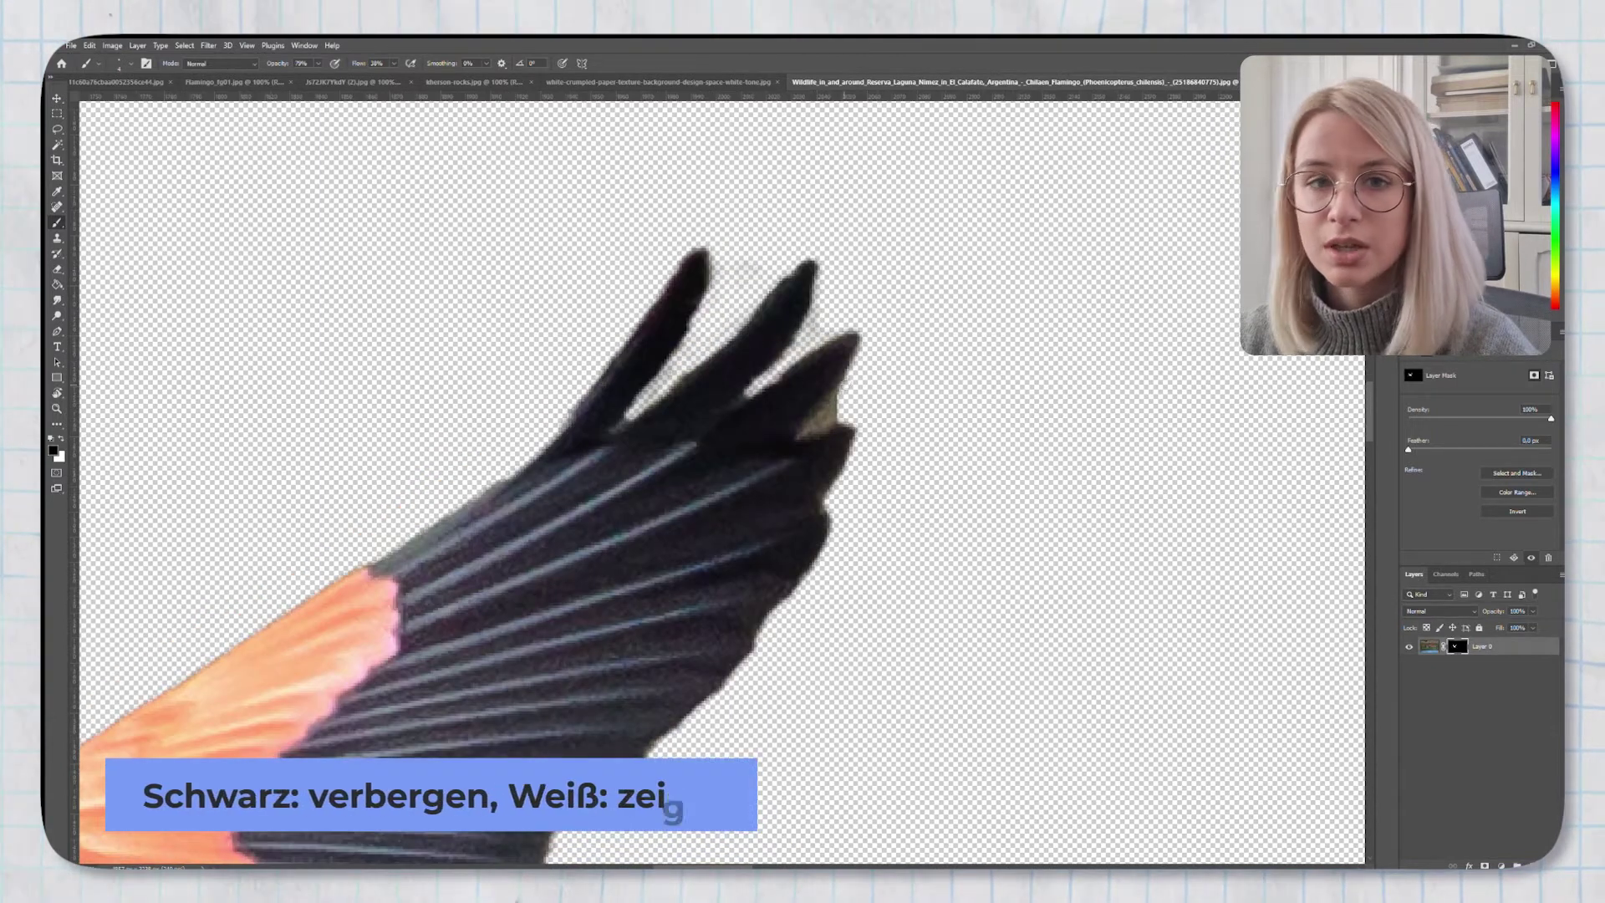
# Brush the flamingo's mask to remove the white fringe at the wing tip
pyautogui.scroll(-5, 1082, 347)
pyautogui.scroll(1, 535, 311)
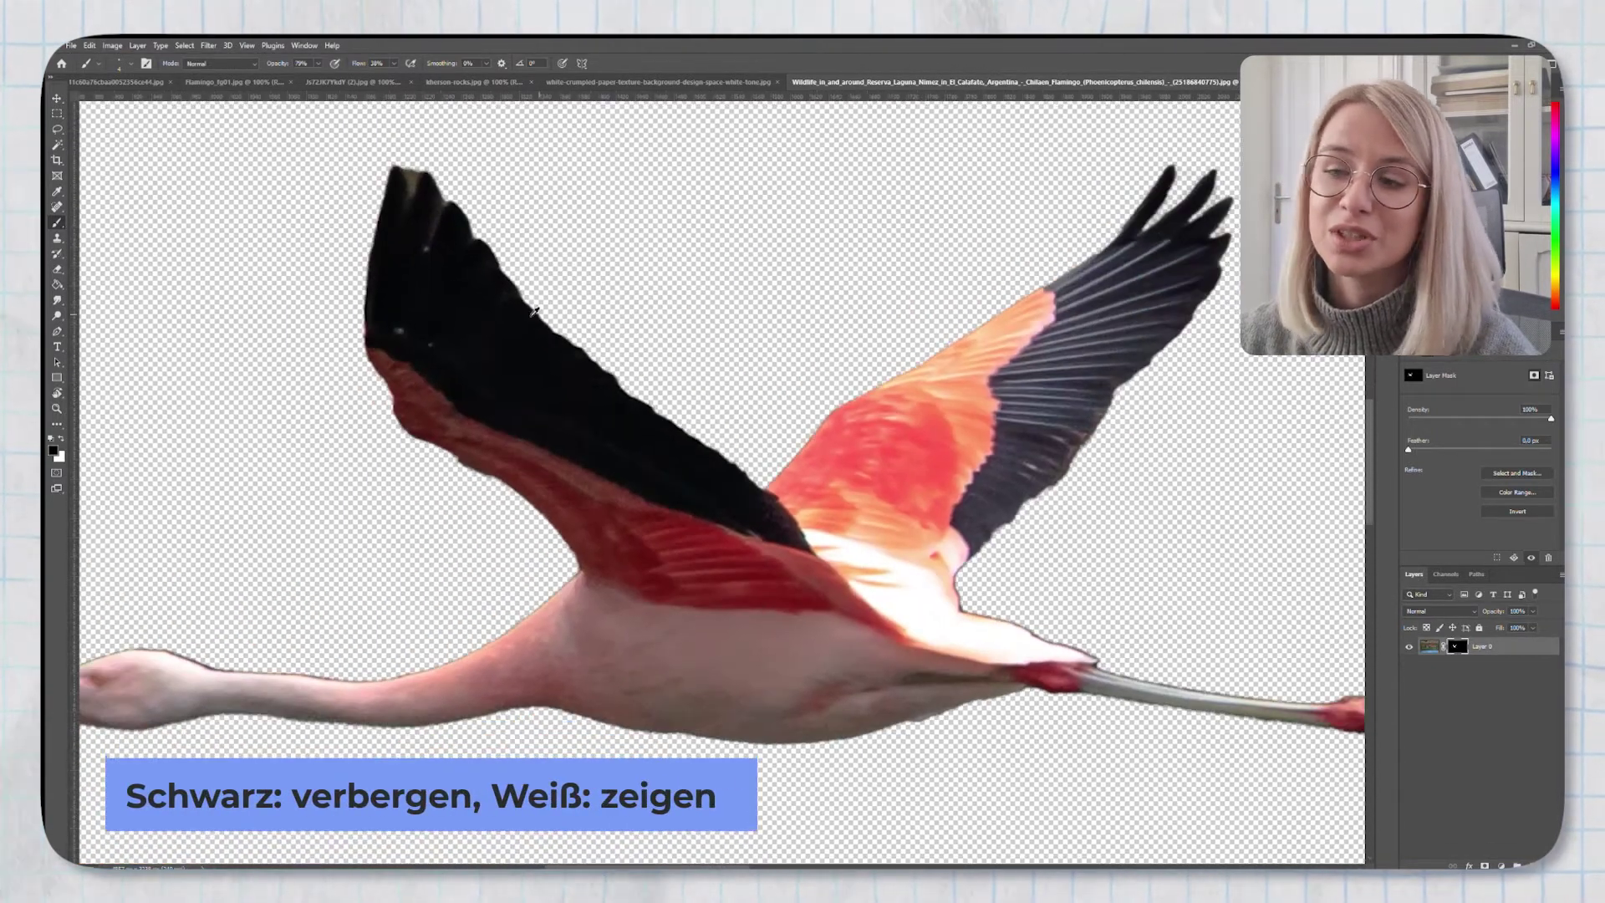
pyautogui.scroll(2, 535, 311)
pyautogui.moveTo(455, 330)
pyautogui.mouseDown()
pyautogui.moveTo(463, 292)
pyautogui.moveTo(507, 326)
pyautogui.moveTo(491, 406)
pyautogui.mouseUp()
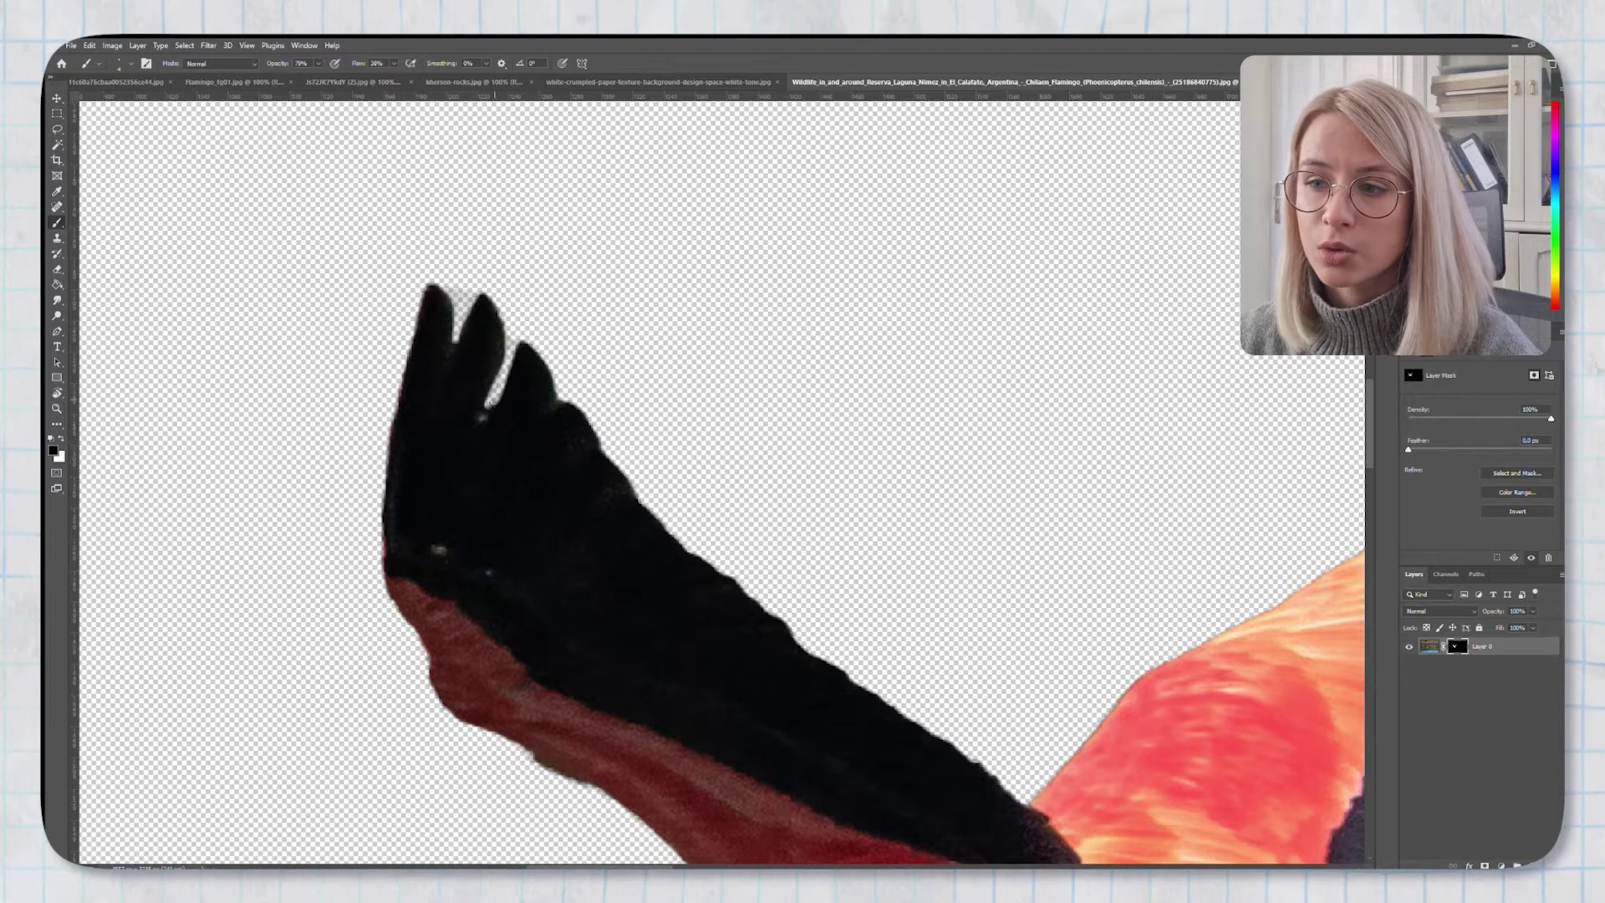
pyautogui.scroll(-5, 538, 370)
pyautogui.scroll(2, 836, 468)
pyautogui.scroll(2, 878, 472)
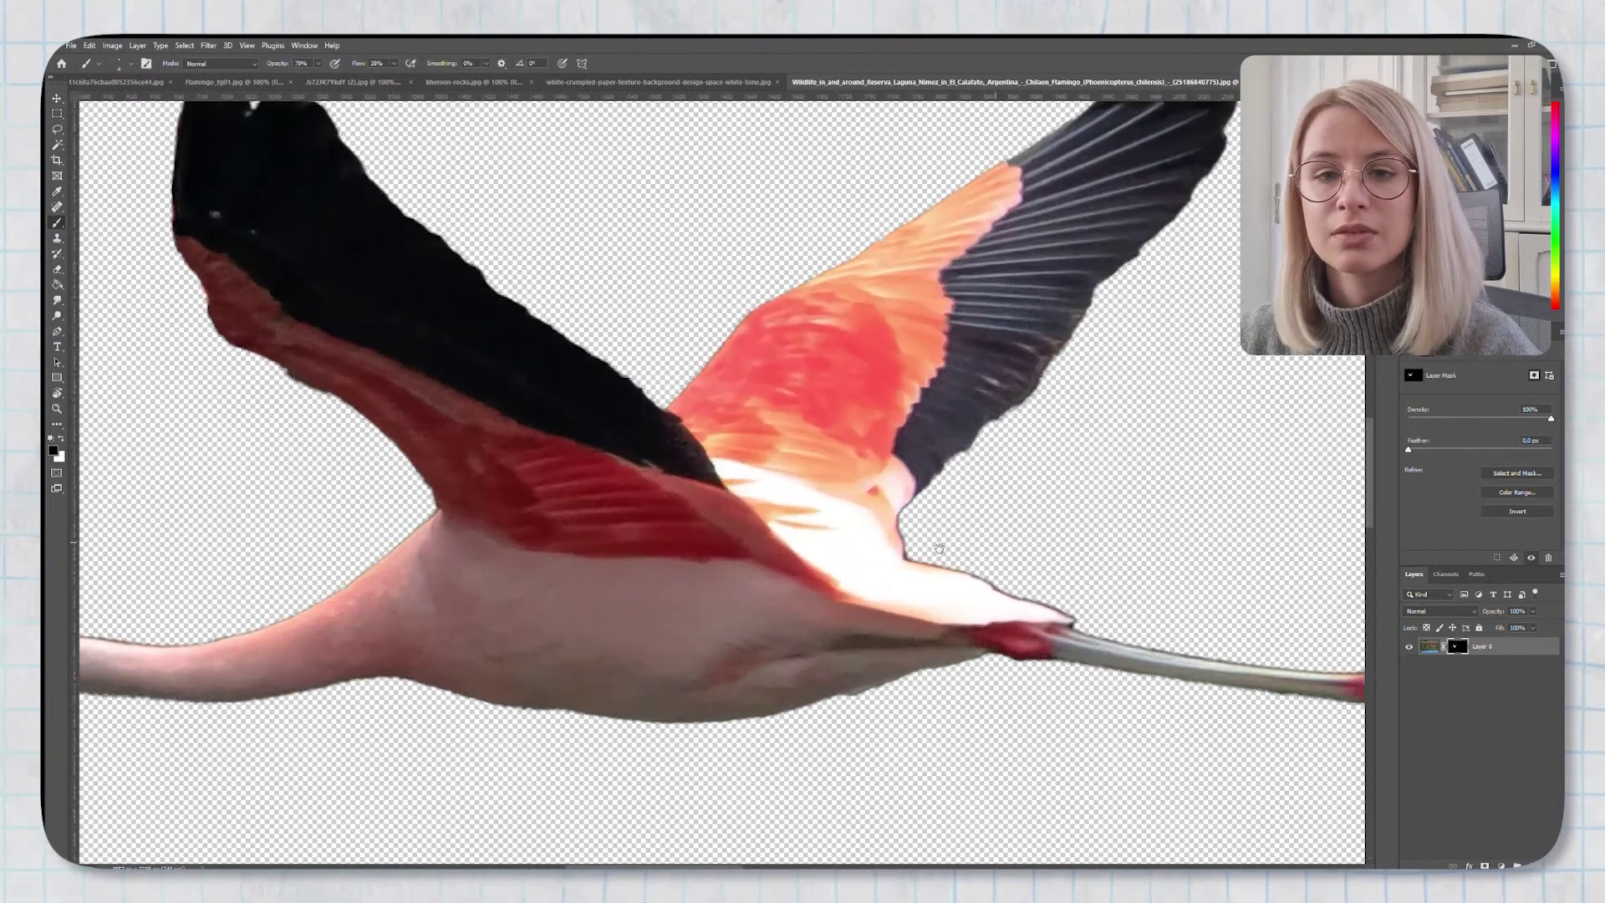
pyautogui.scroll(1, 890, 475)
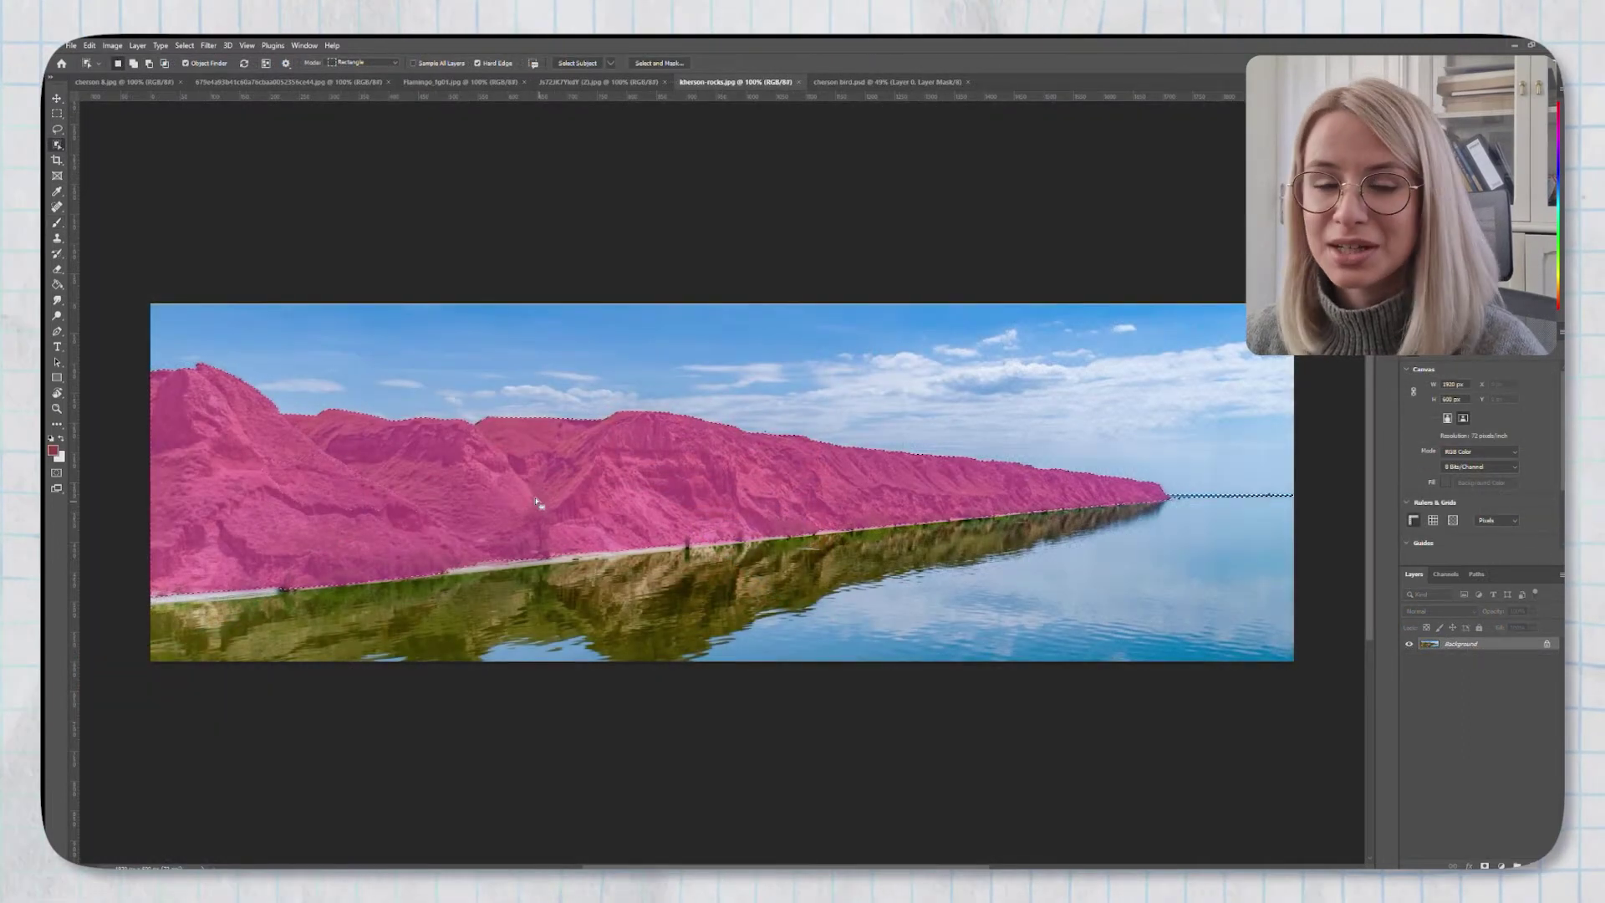
# Mask out everything but the rocky coastline and paint away the thin horizon line
pyautogui.click(523, 497)
pyautogui.click(1485, 865)
pyautogui.press('b')
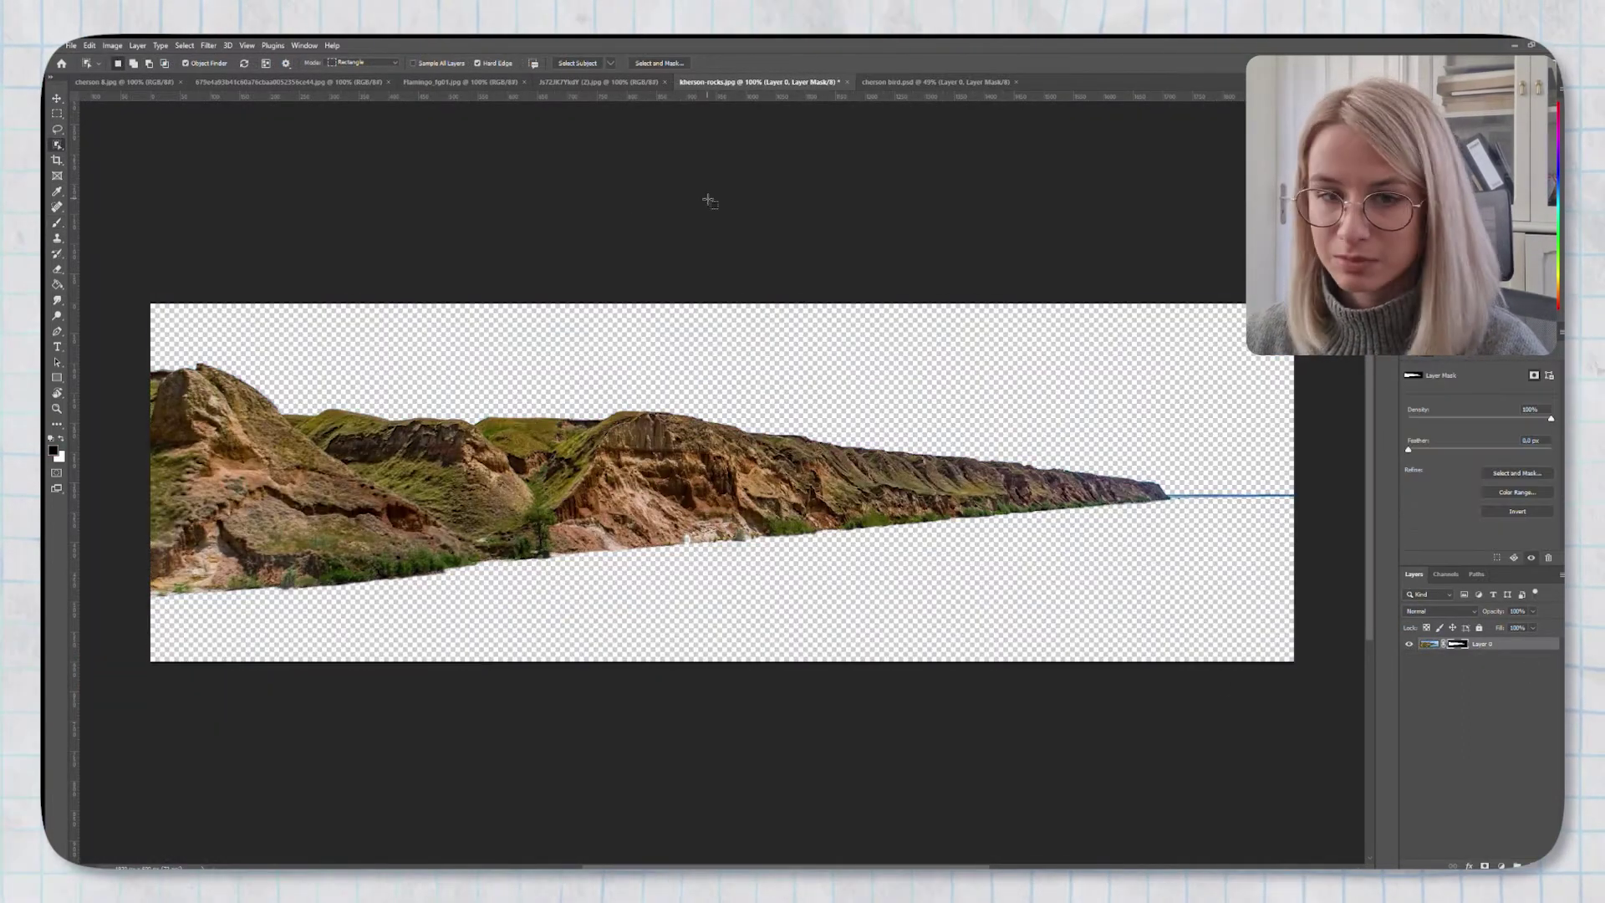
pyautogui.moveTo(1178, 496); pyautogui.dragTo(1254, 495)
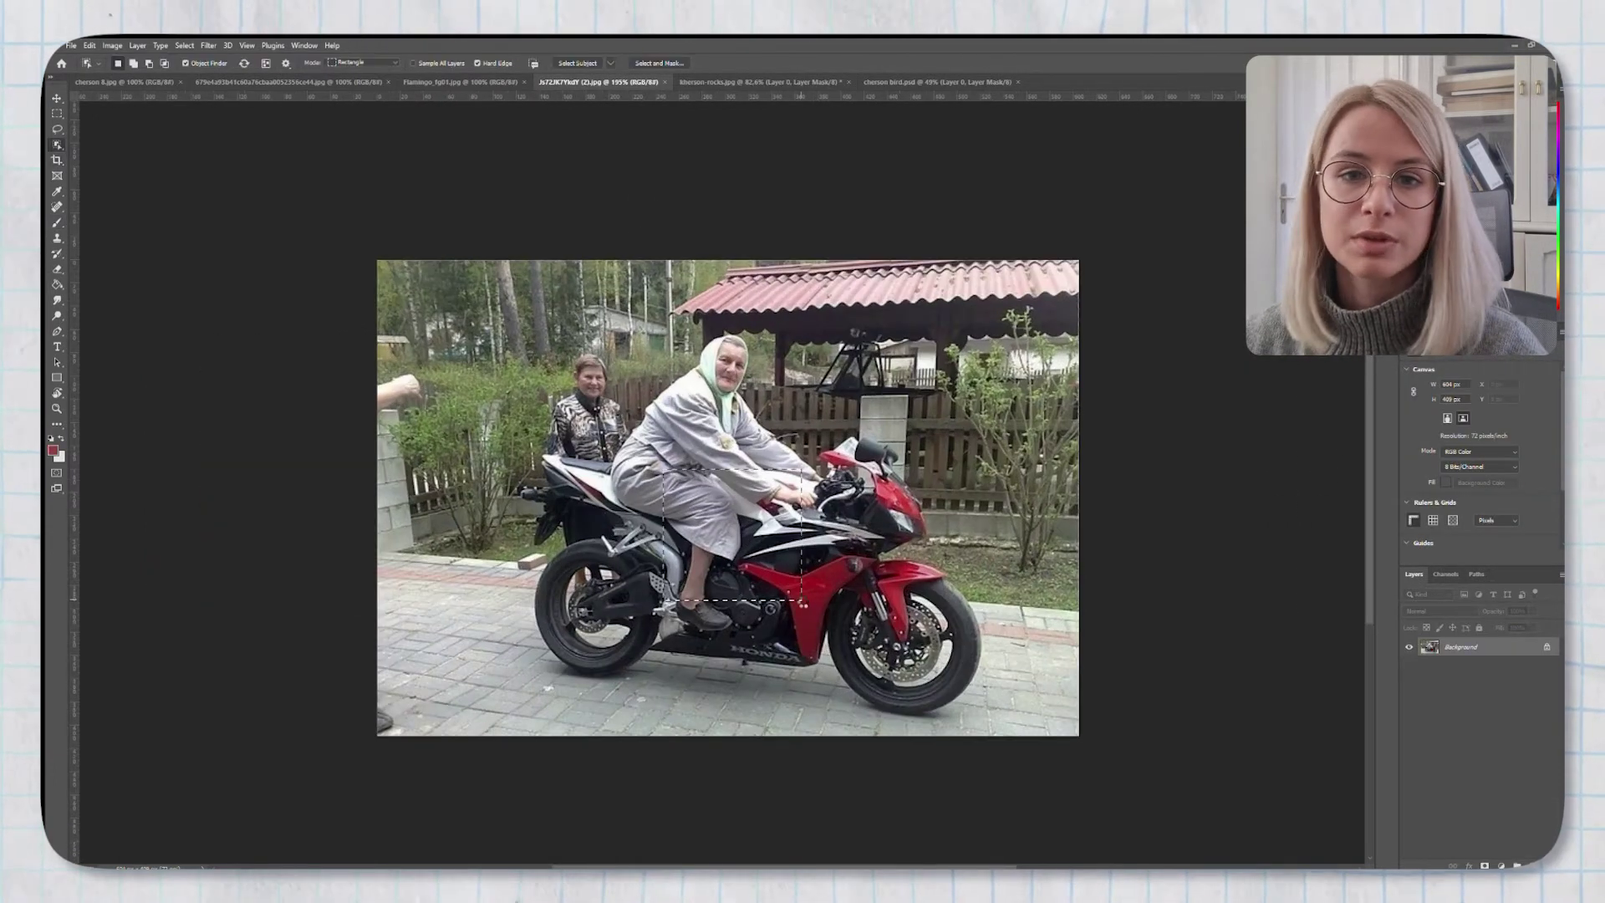
# Select the woman on the motorcycle together with the bike
pyautogui.moveTo(663, 468); pyautogui.dragTo(803, 601)
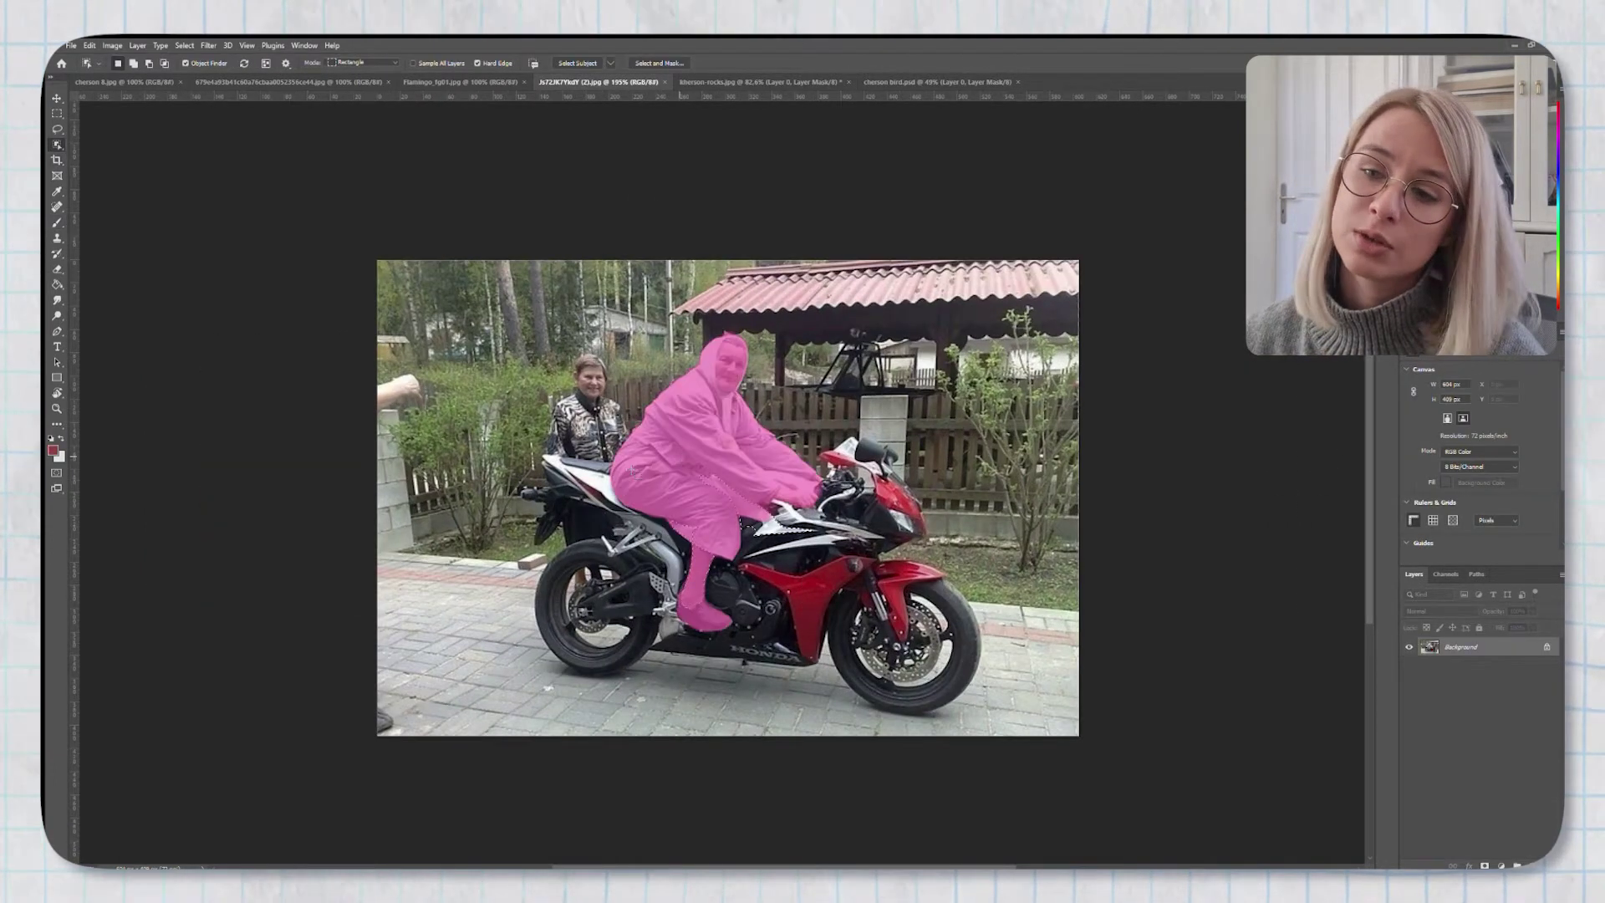
pyautogui.keyDown('shift'); pyautogui.click(602, 484); pyautogui.keyUp('shift')
pyautogui.hotkey('shift', 'w')
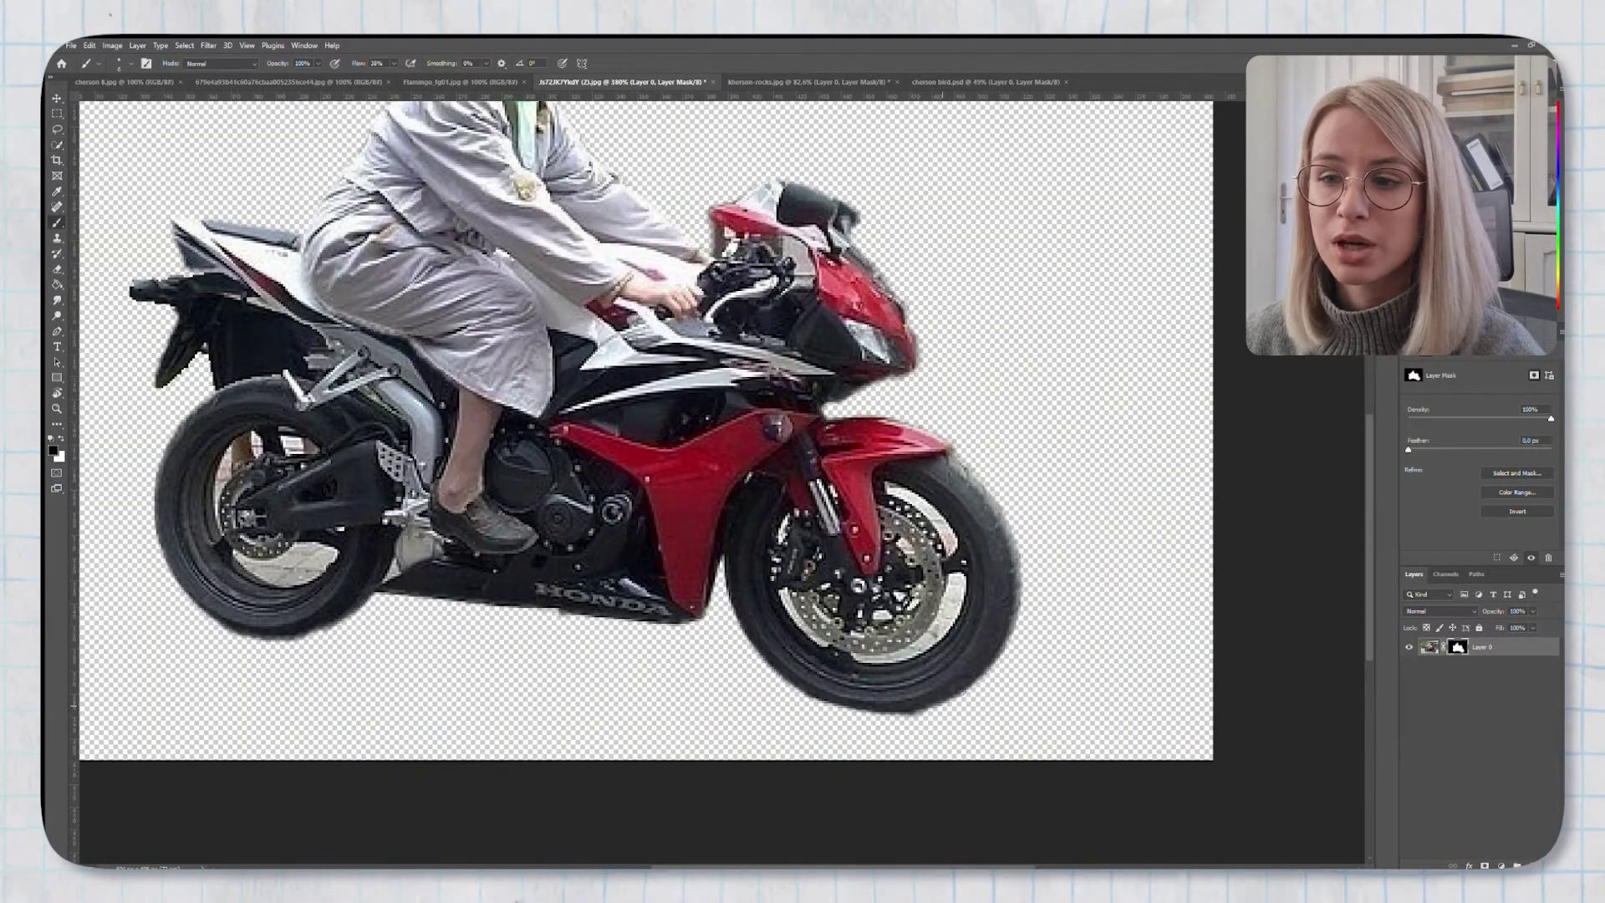
pyautogui.moveTo(346, 610); pyautogui.dragTo(563, 631)
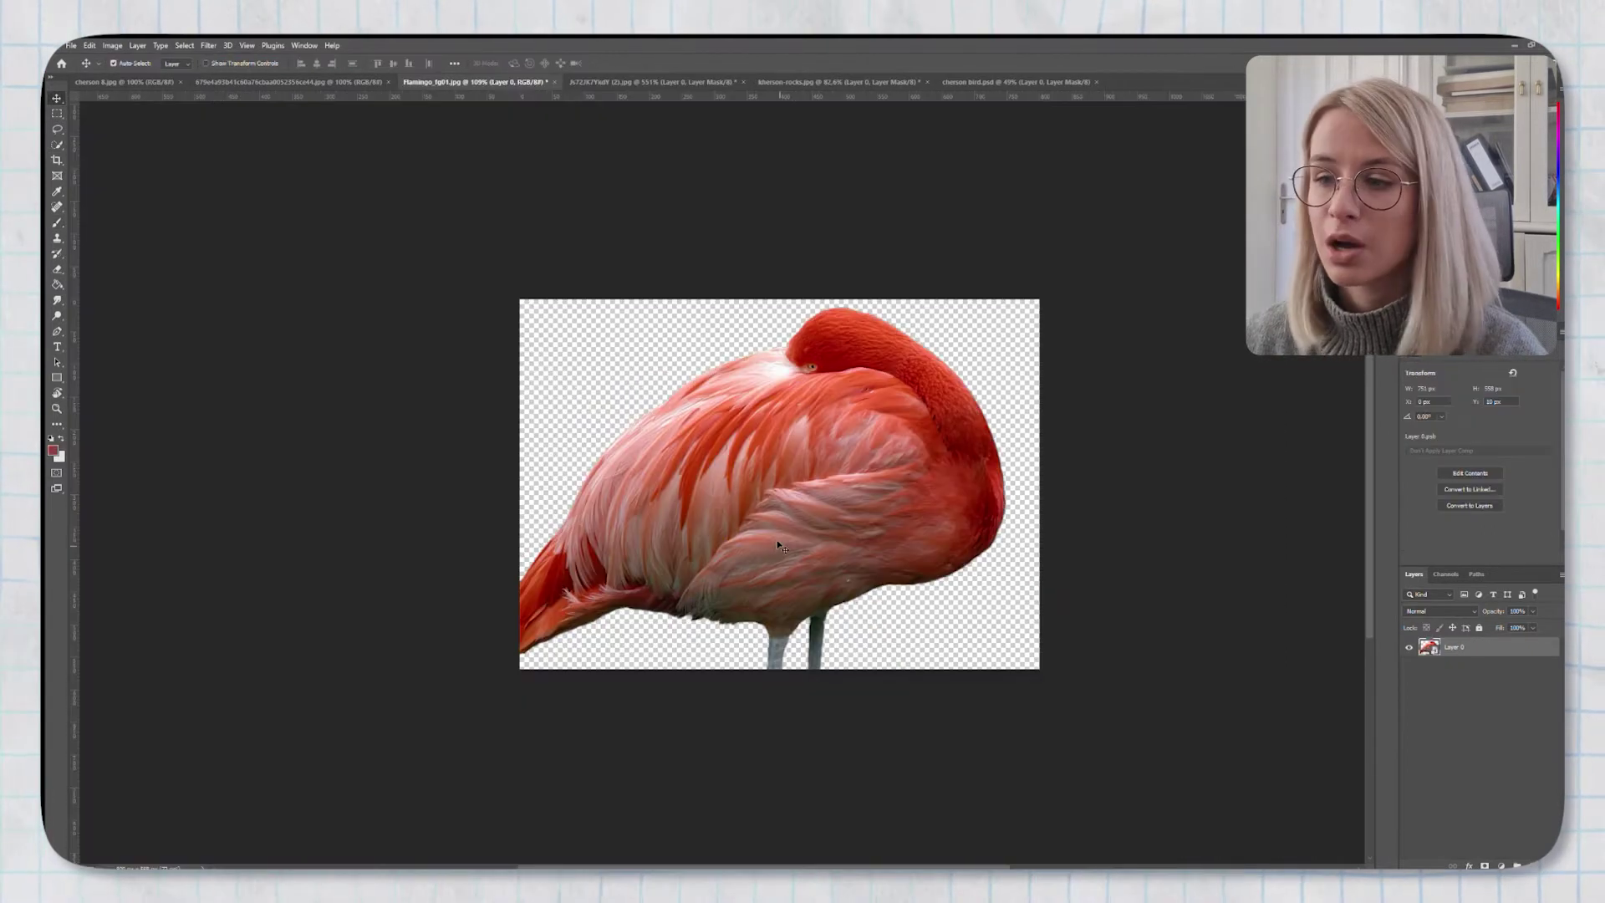
# Lasso part of the resting flamingo's wing, copy it to a new layer and stretch it leftwards
pyautogui.press('l')
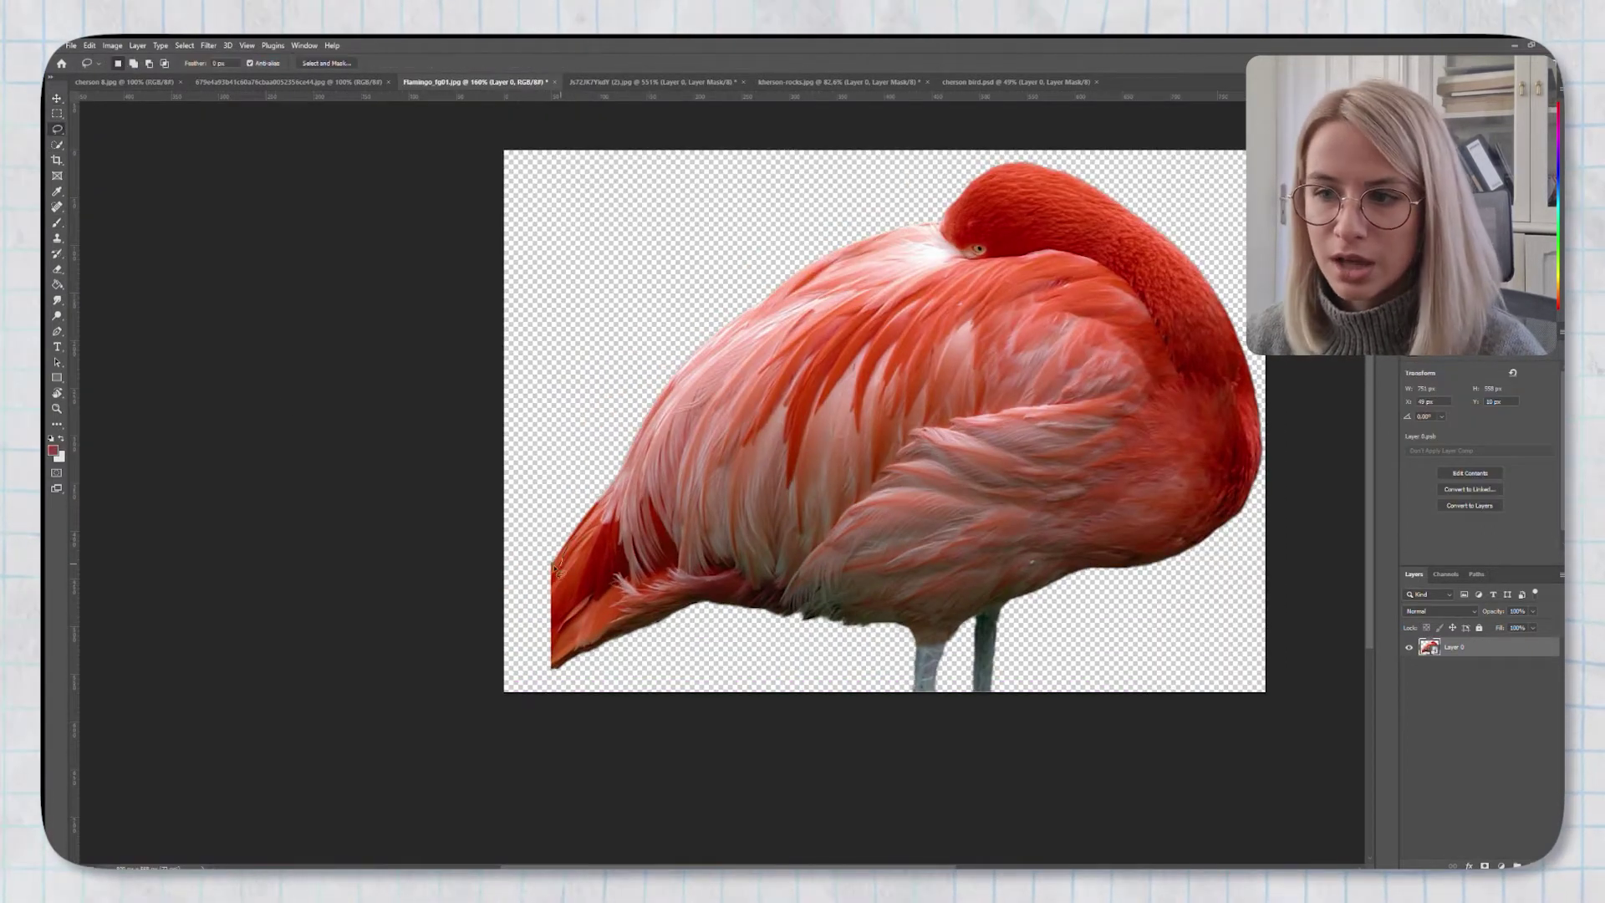
pyautogui.hotkey('ctrl', 'j')
pyautogui.hotkey('ctrl', 't')
pyautogui.moveTo(552, 562); pyautogui.dragTo(524, 569)
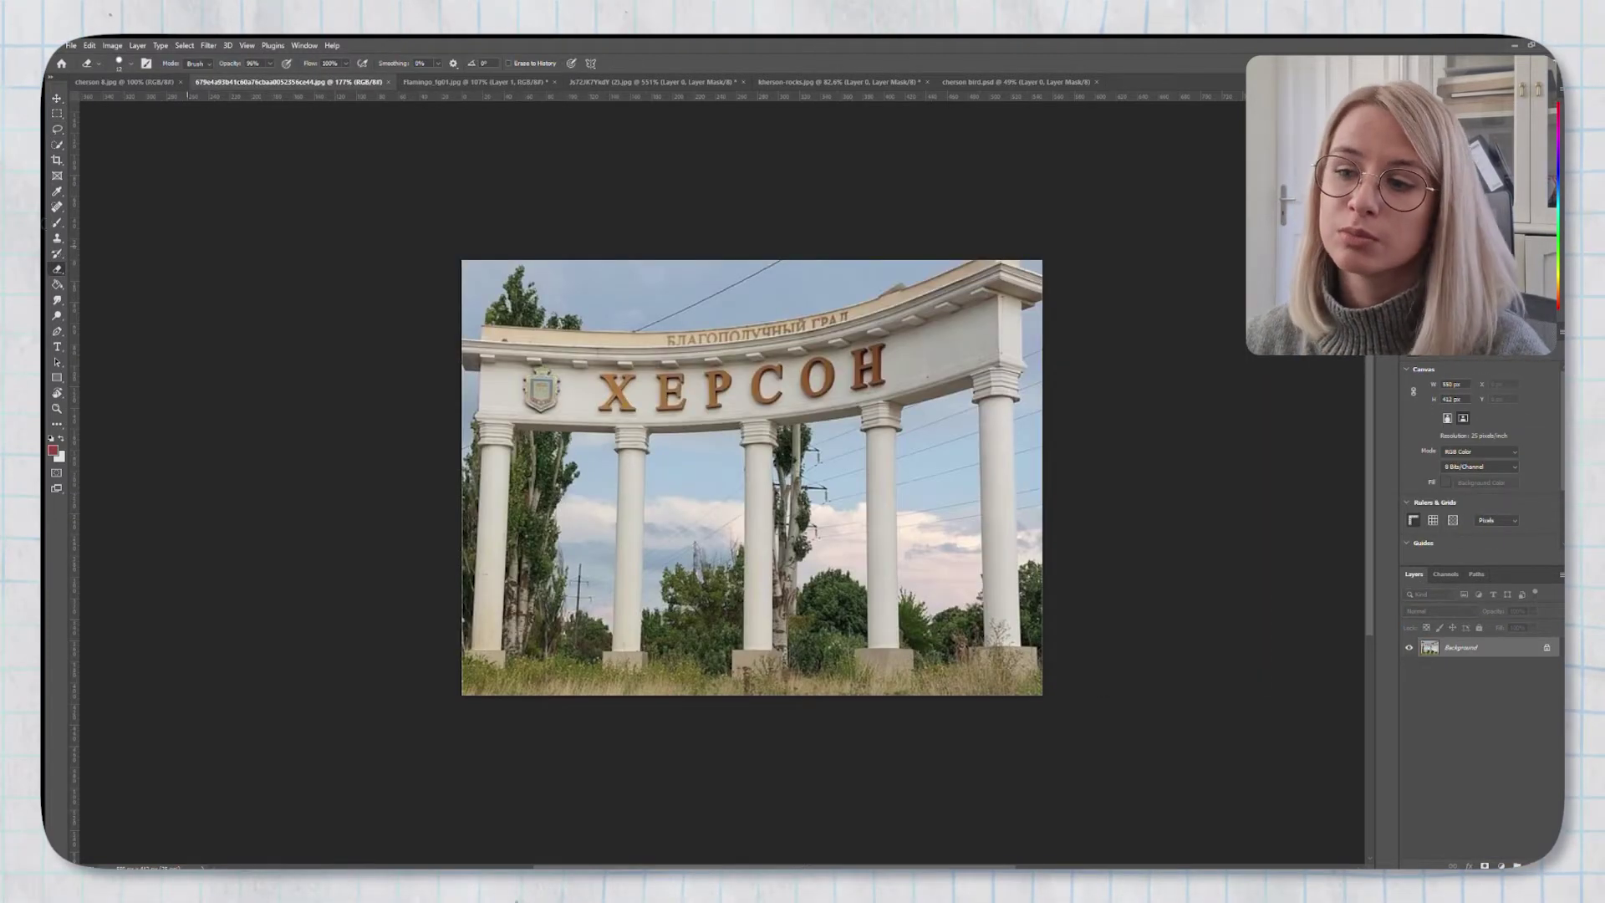
# Select the ХЕРСОН arch with its columns using Object Selection
pyautogui.press('w')
pyautogui.moveTo(548, 365); pyautogui.dragTo(706, 391)
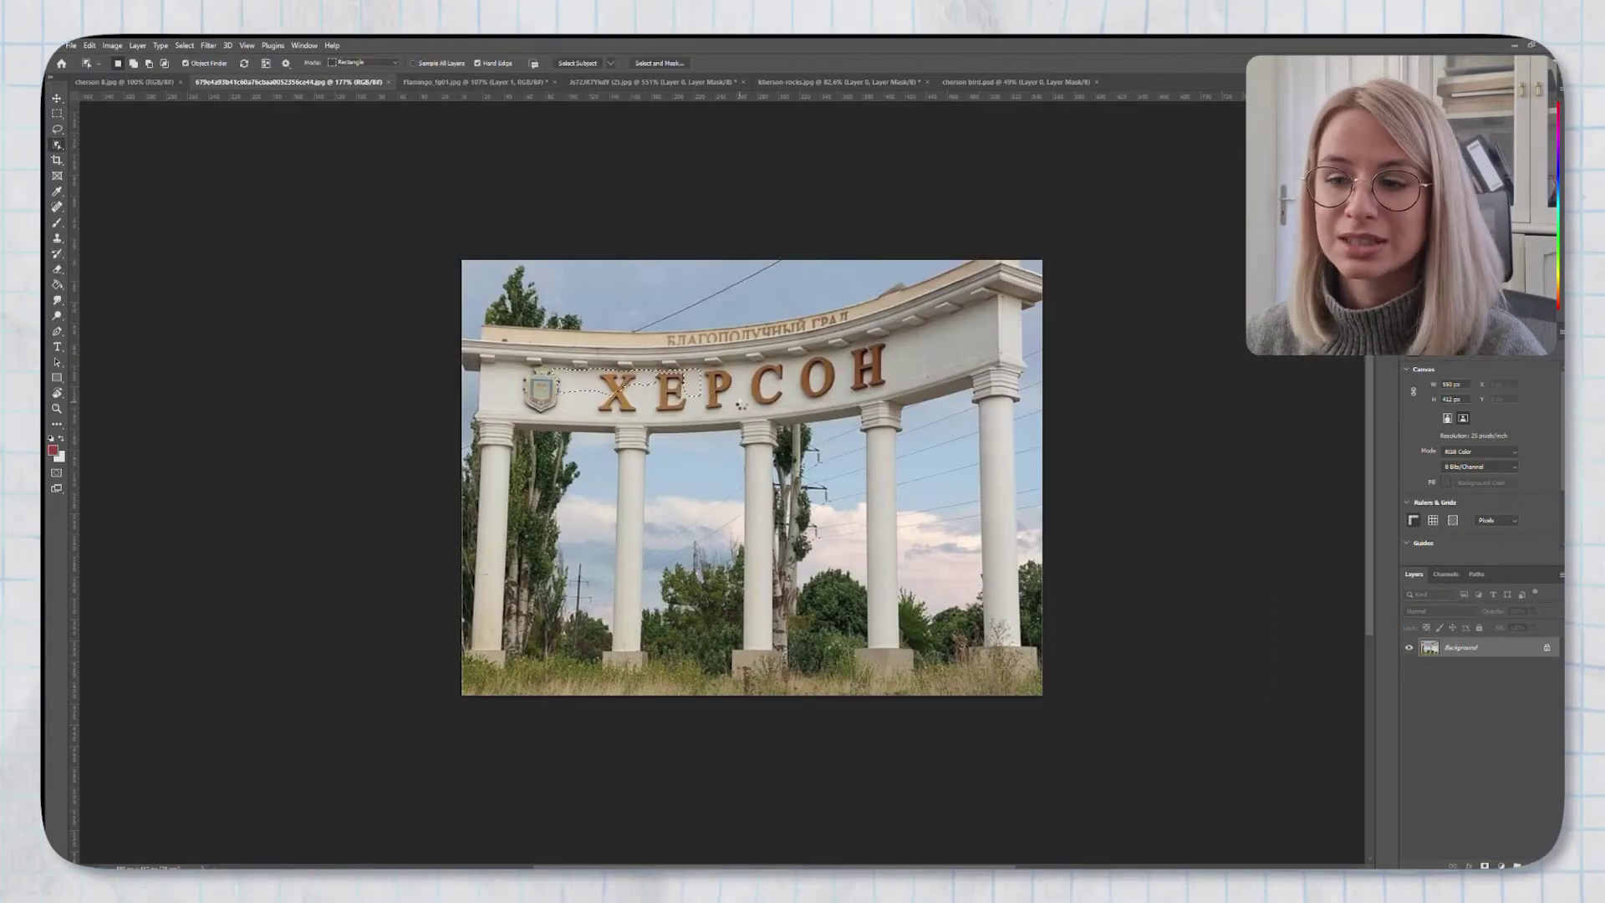
pyautogui.click(740, 404)
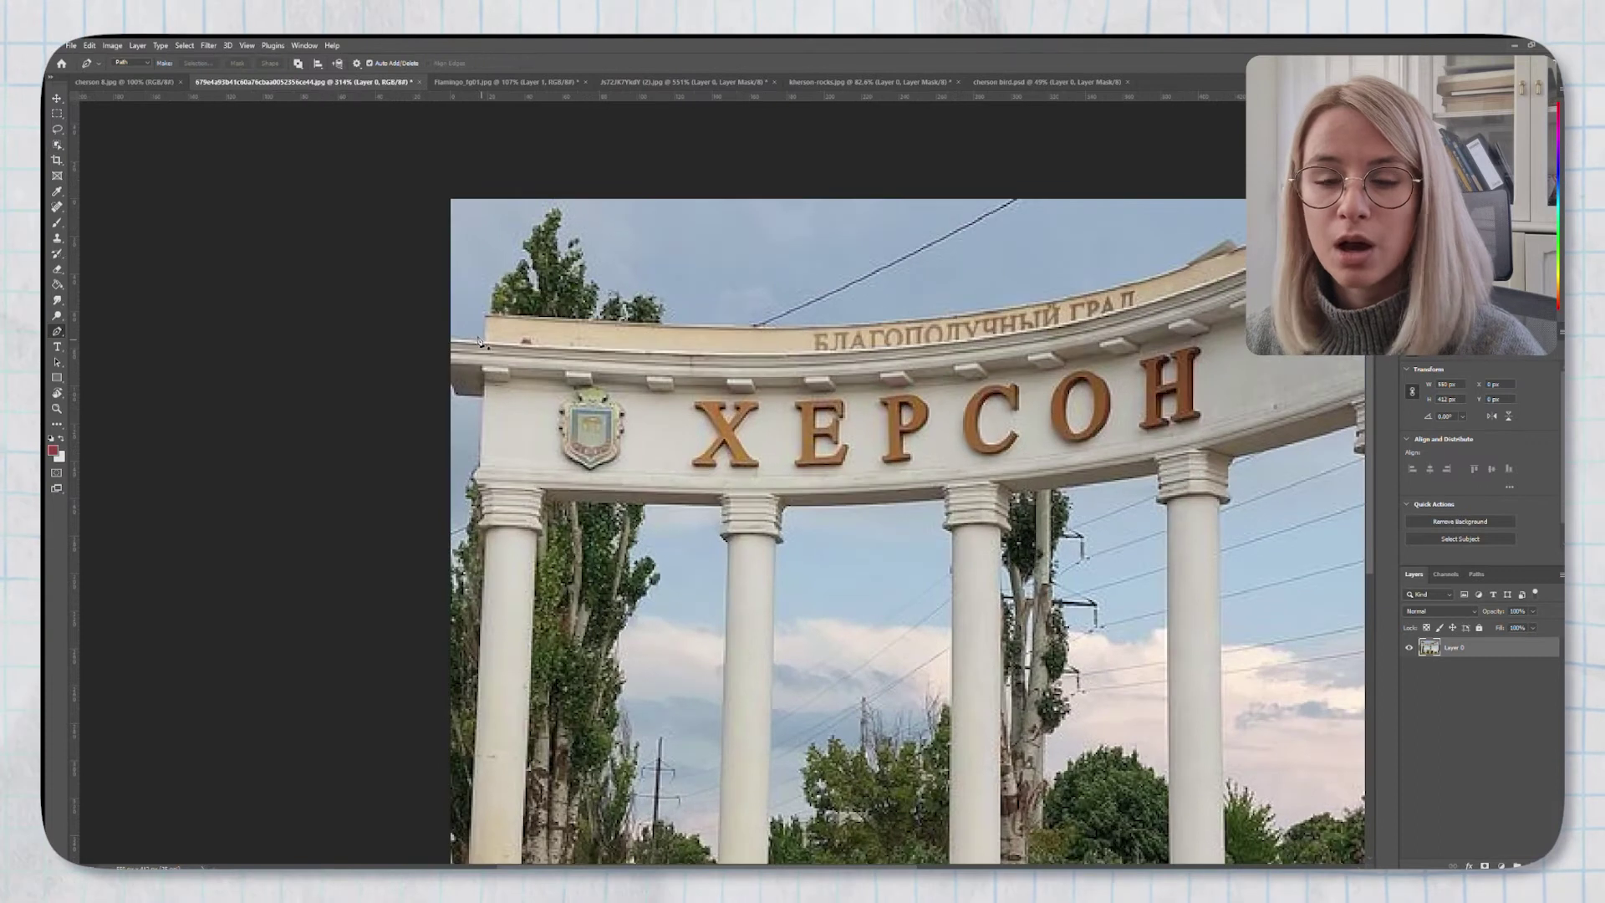
# Trace a precise Pen outline along the sign's top edge, the arch and its columns
pyautogui.click(483, 338)
pyautogui.click(484, 316)
pyautogui.moveTo(827, 326); pyautogui.dragTo(961, 319)
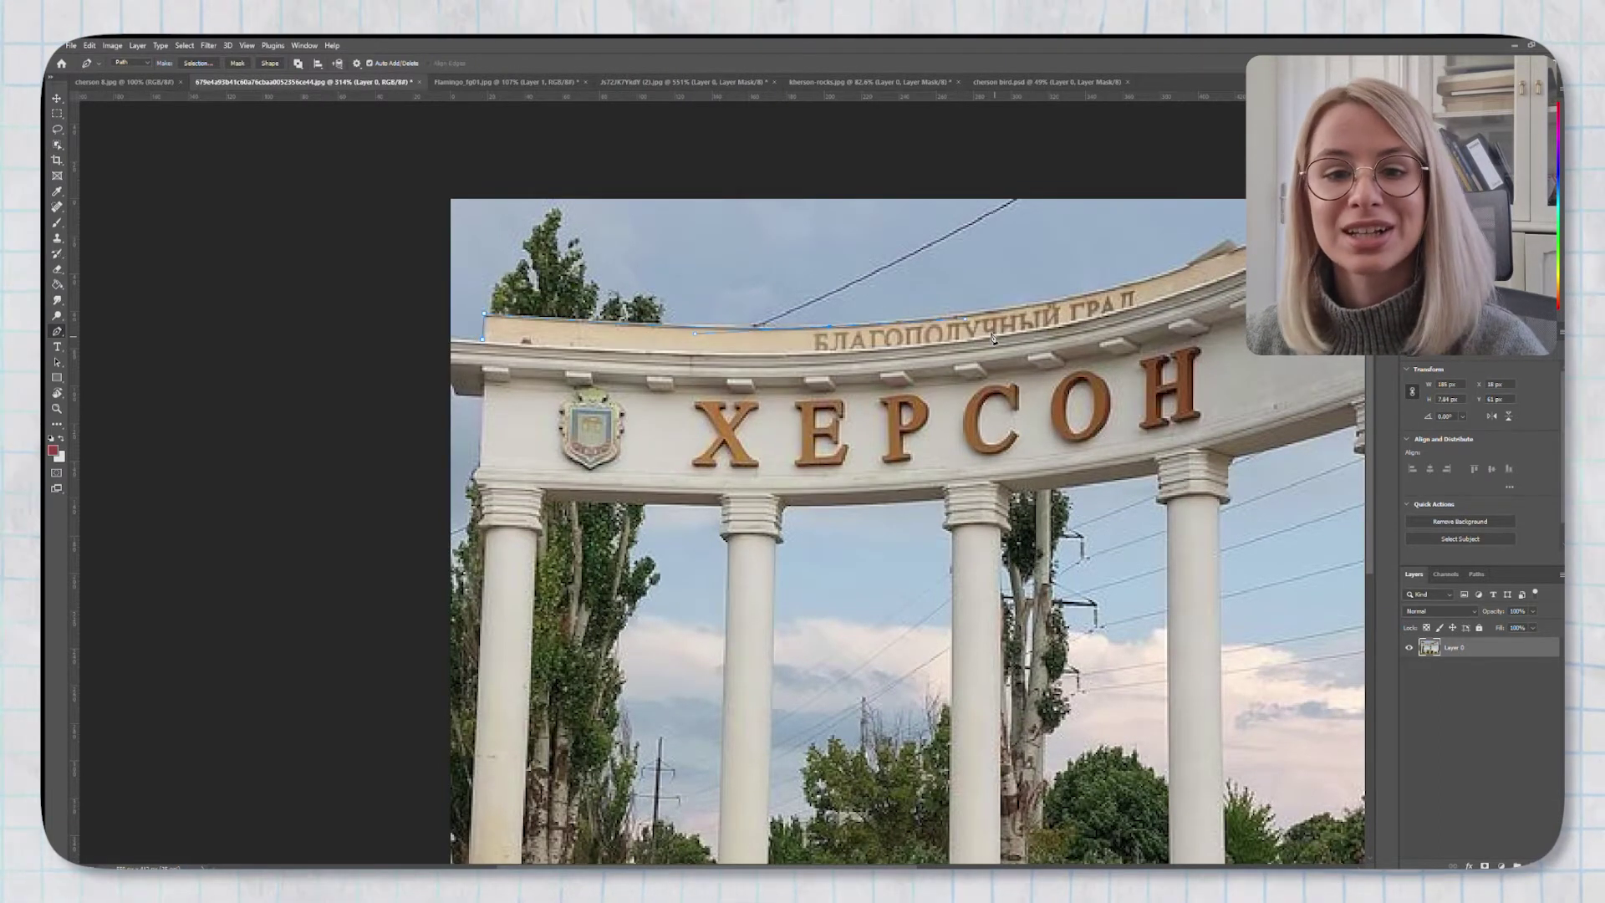
pyautogui.hscroll(5, 993, 337)
pyautogui.scroll(2, 920, 359)
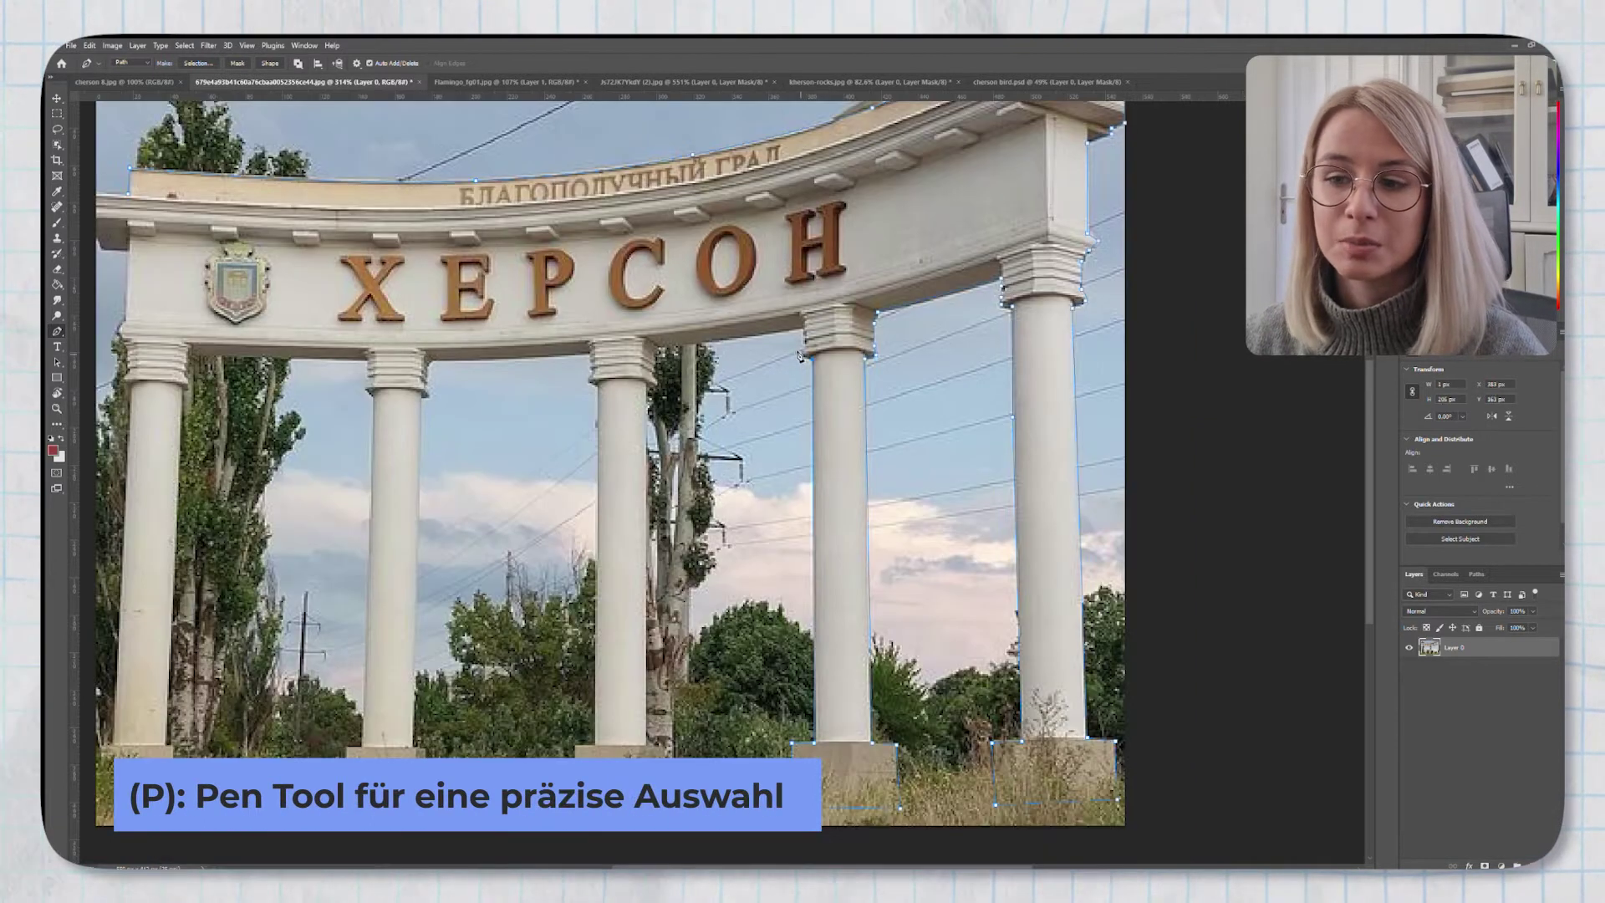
pyautogui.click(801, 334)
pyautogui.click(659, 346)
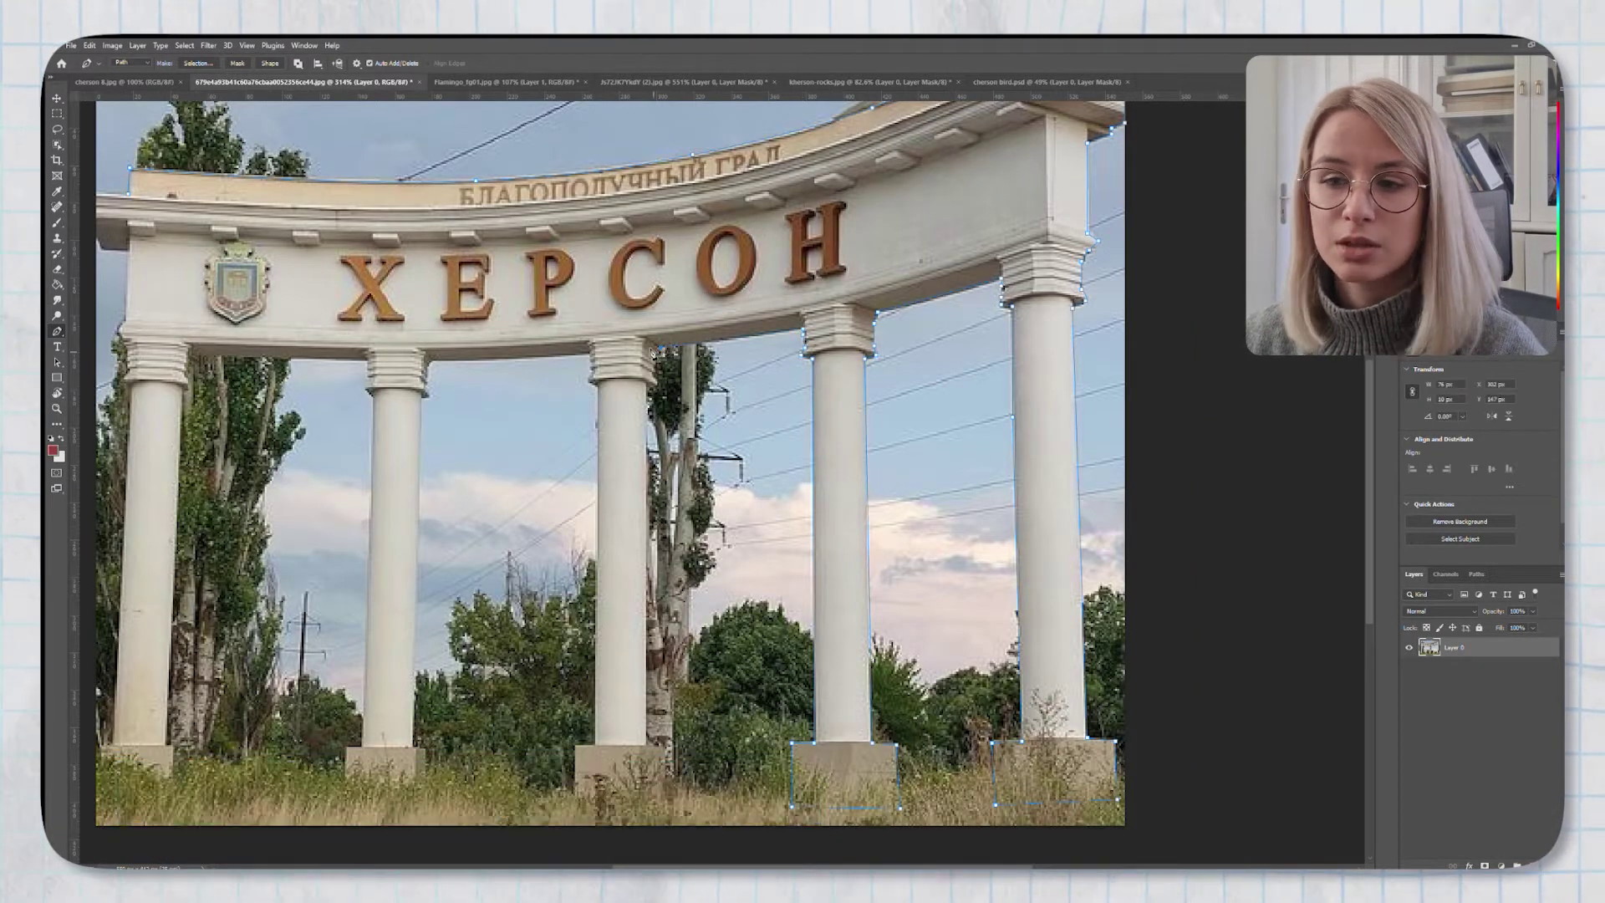
pyautogui.click(653, 377)
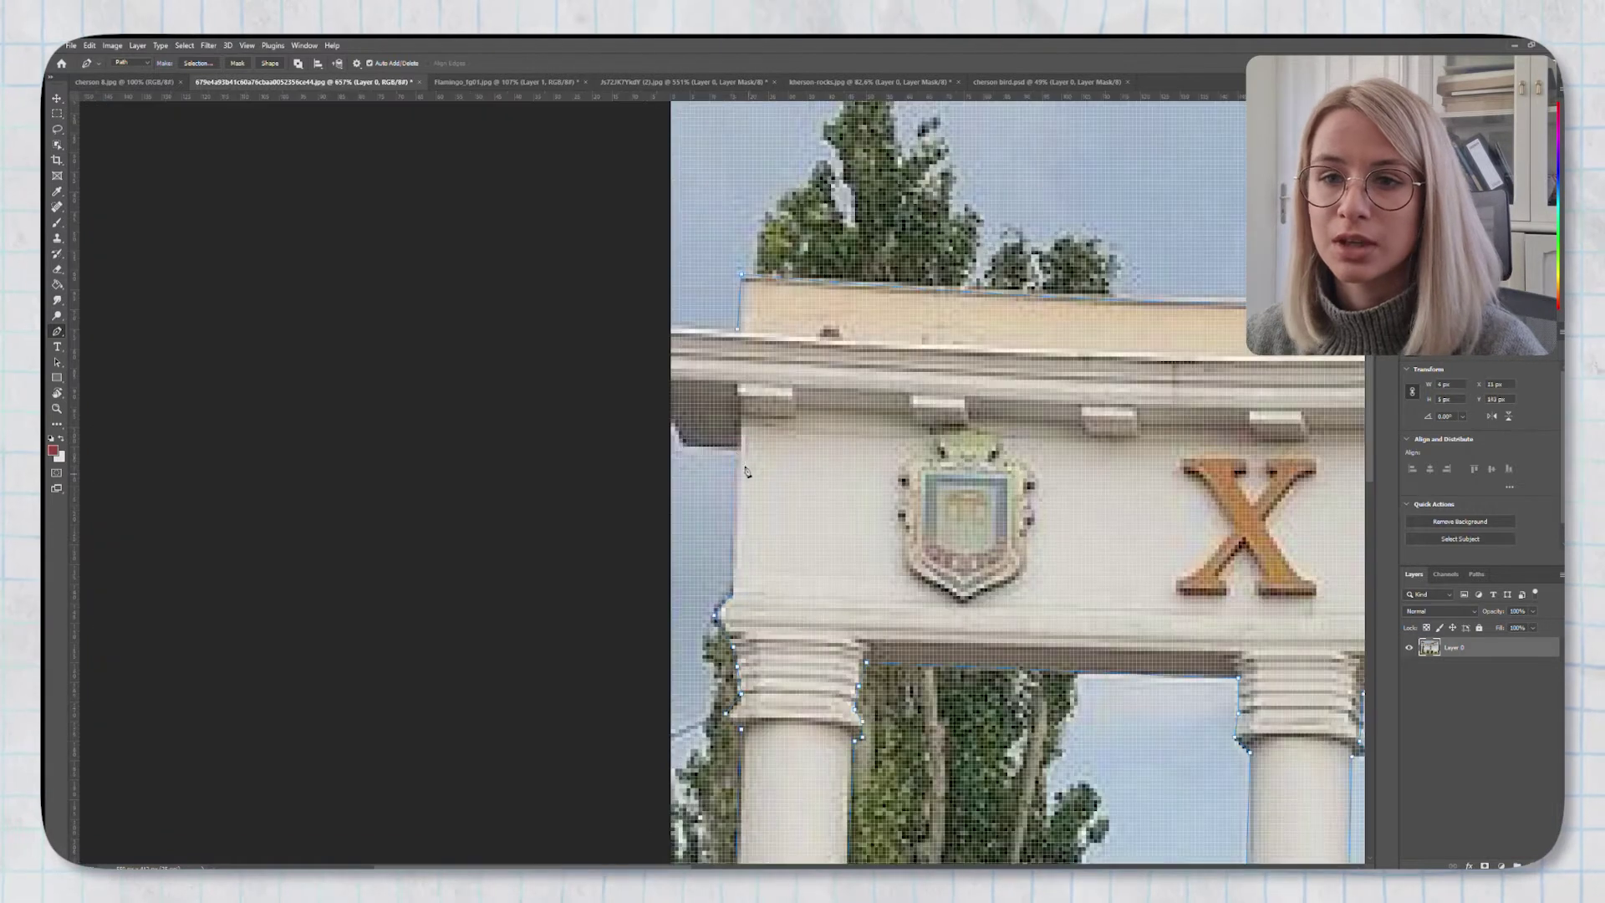
pyautogui.click(668, 333)
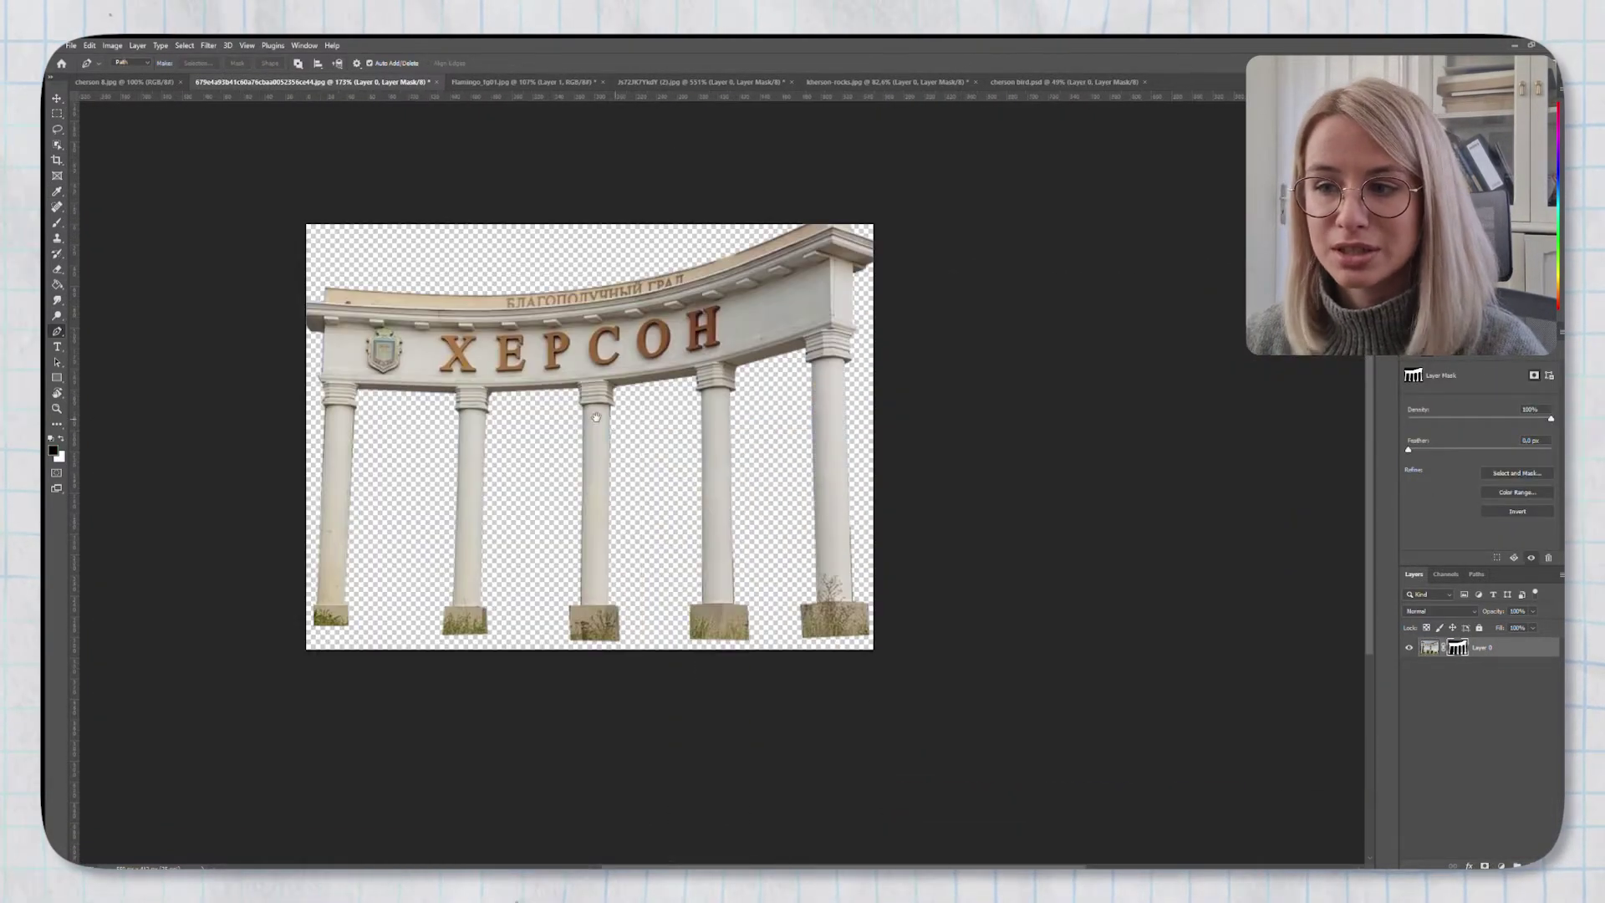
pyautogui.scroll(2, 596, 416)
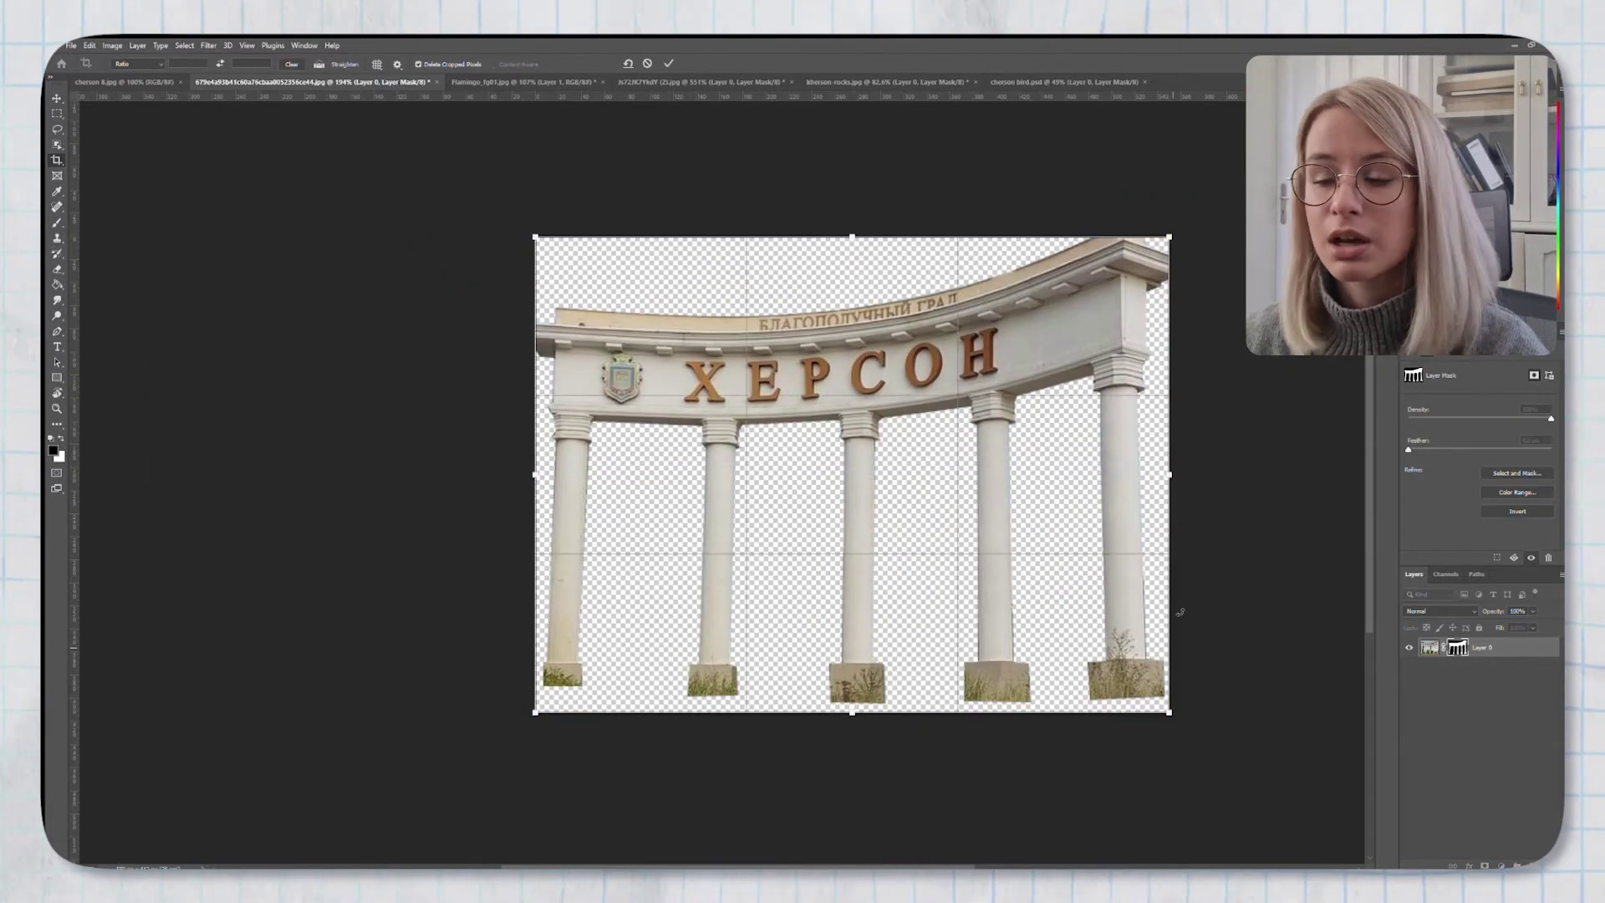
# Adjust the arch's canvas crop, widening it to the right and top, and apply it
pyautogui.moveTo(1169, 474); pyautogui.dragTo(1197, 469)
pyautogui.moveTo(866, 236); pyautogui.dragTo(866, 224)
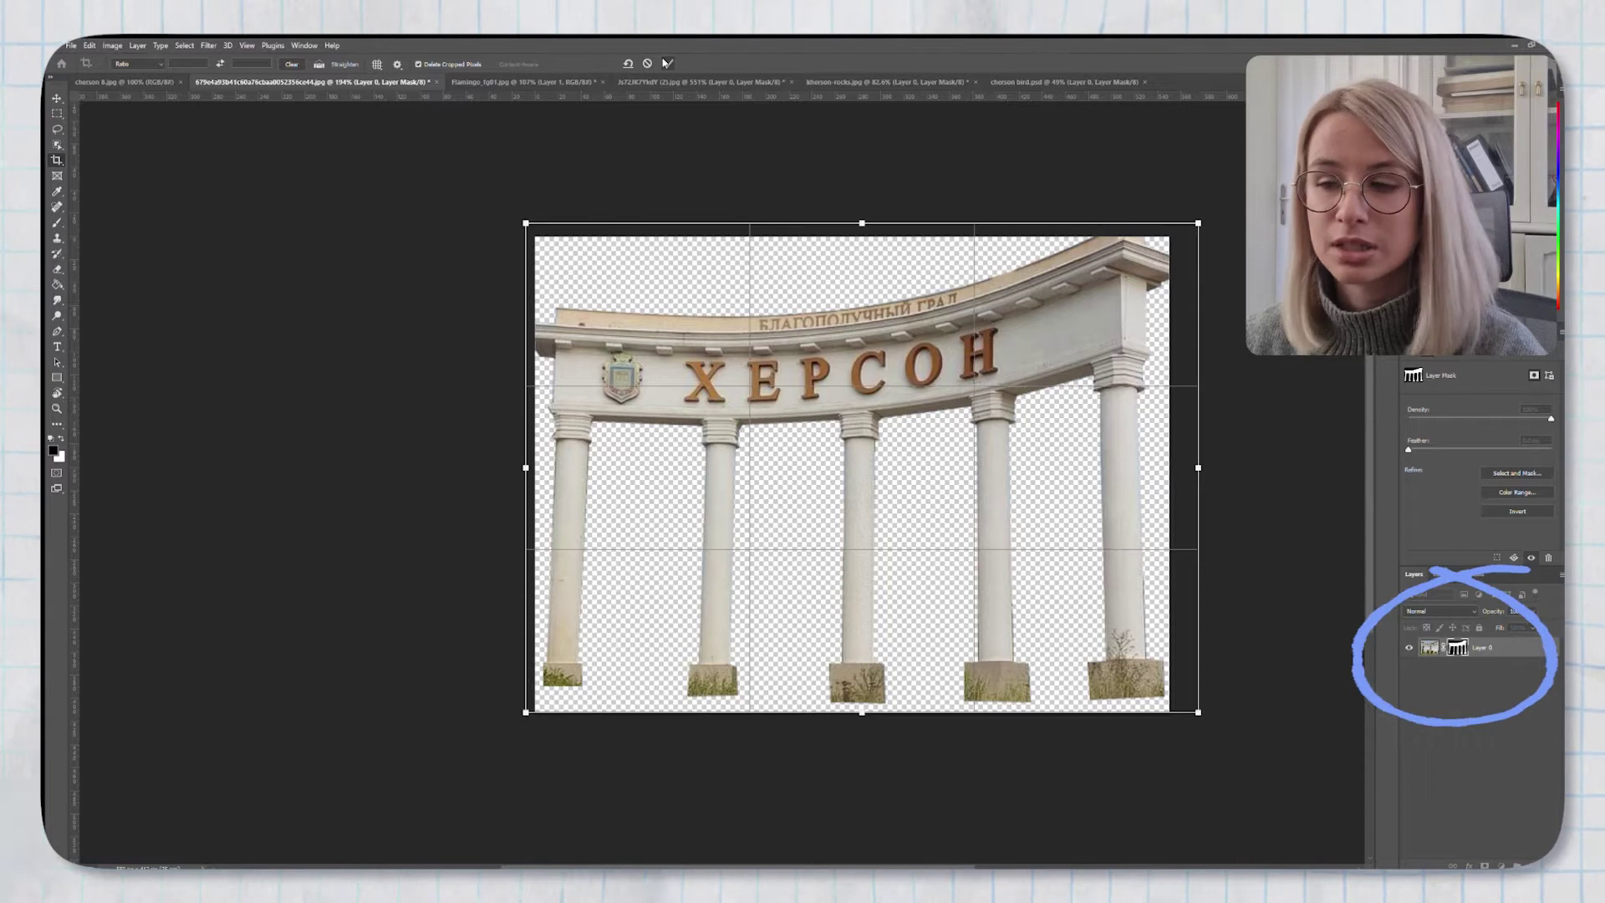
pyautogui.press('Return')
# Zoom into the arch's top-right corner and pick the Clone Stamp tool
pyautogui.scroll(1, 663, 466)
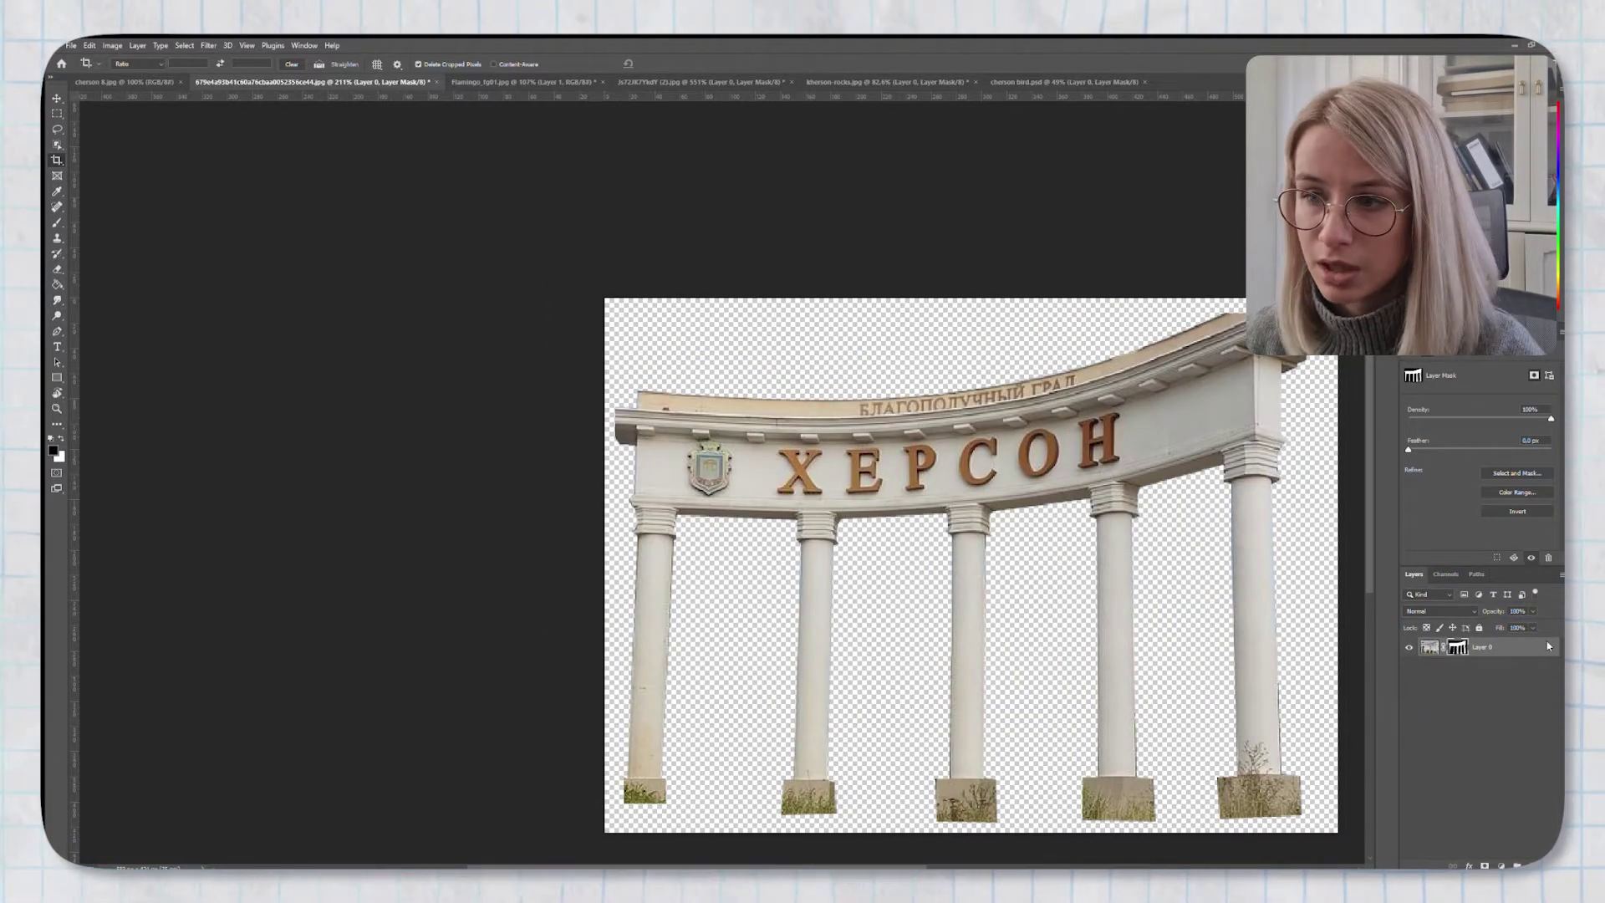
pyautogui.scroll(5, 903, 577)
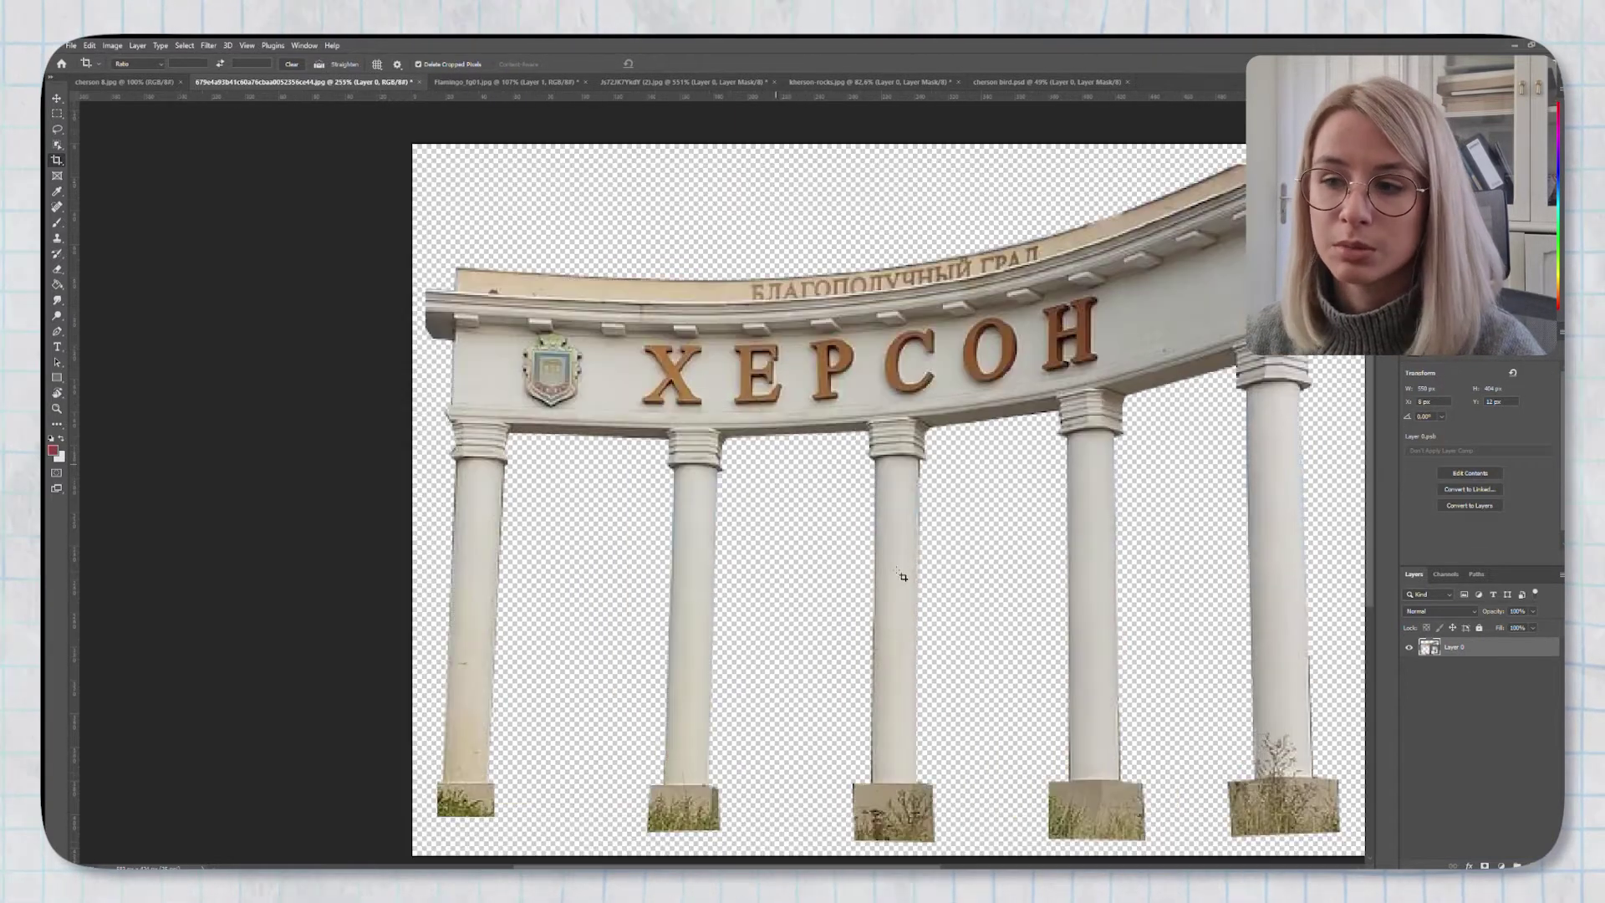
pyautogui.press('e')
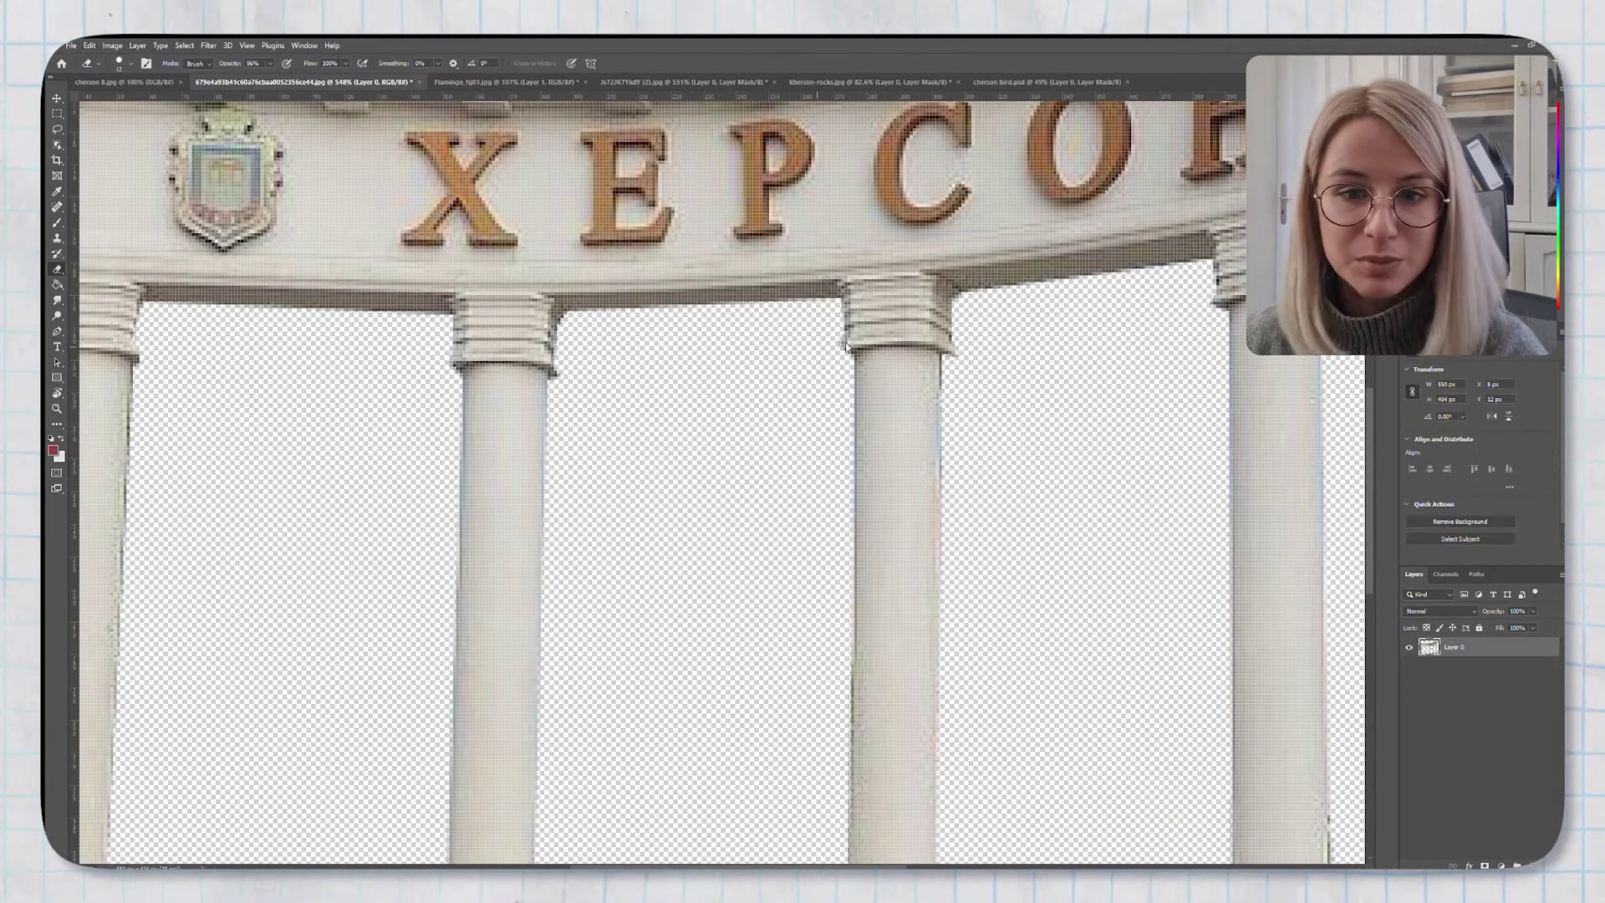
pyautogui.scroll(-2, 928, 242)
pyautogui.scroll(-3, 928, 242)
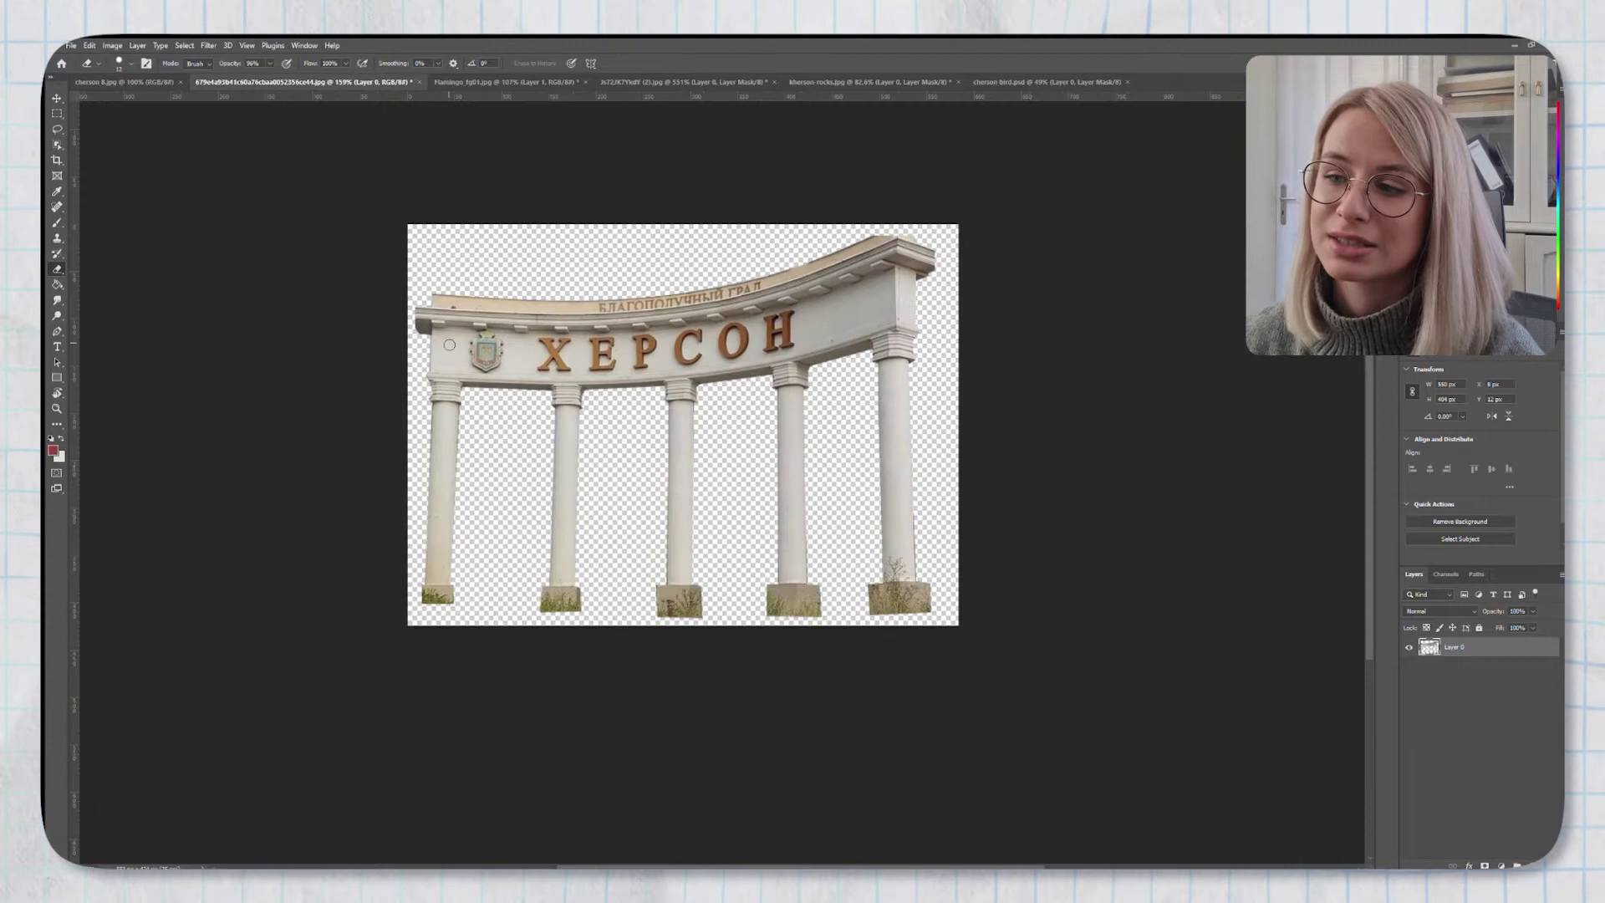
pyautogui.scroll(2, 928, 243)
pyautogui.scroll(2, 927, 242)
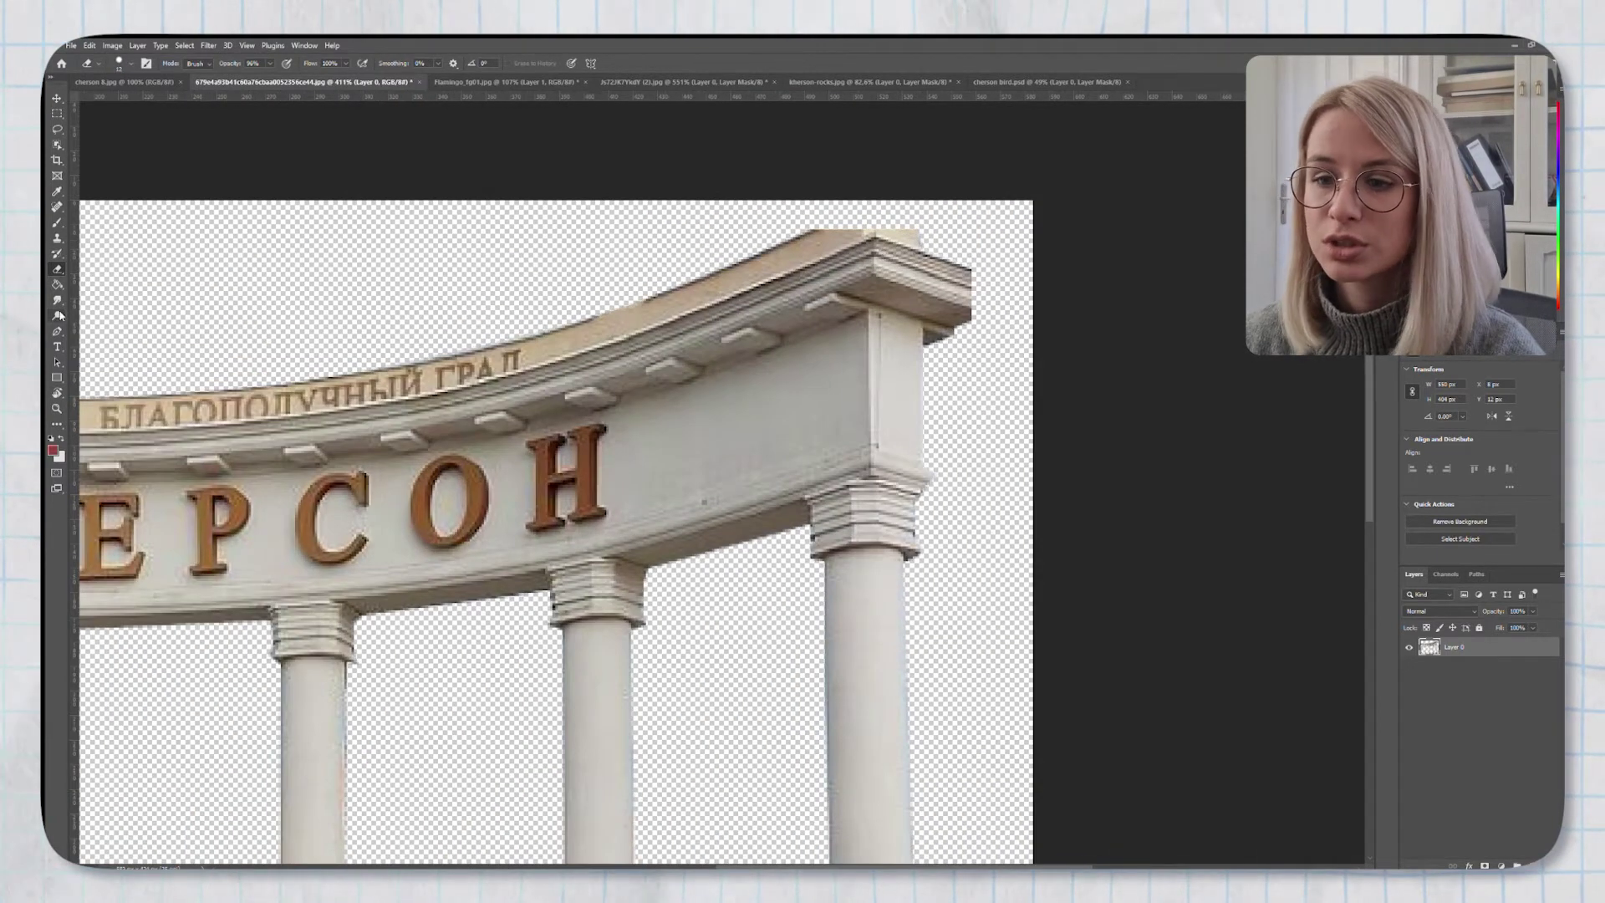
pyautogui.click(56, 237)
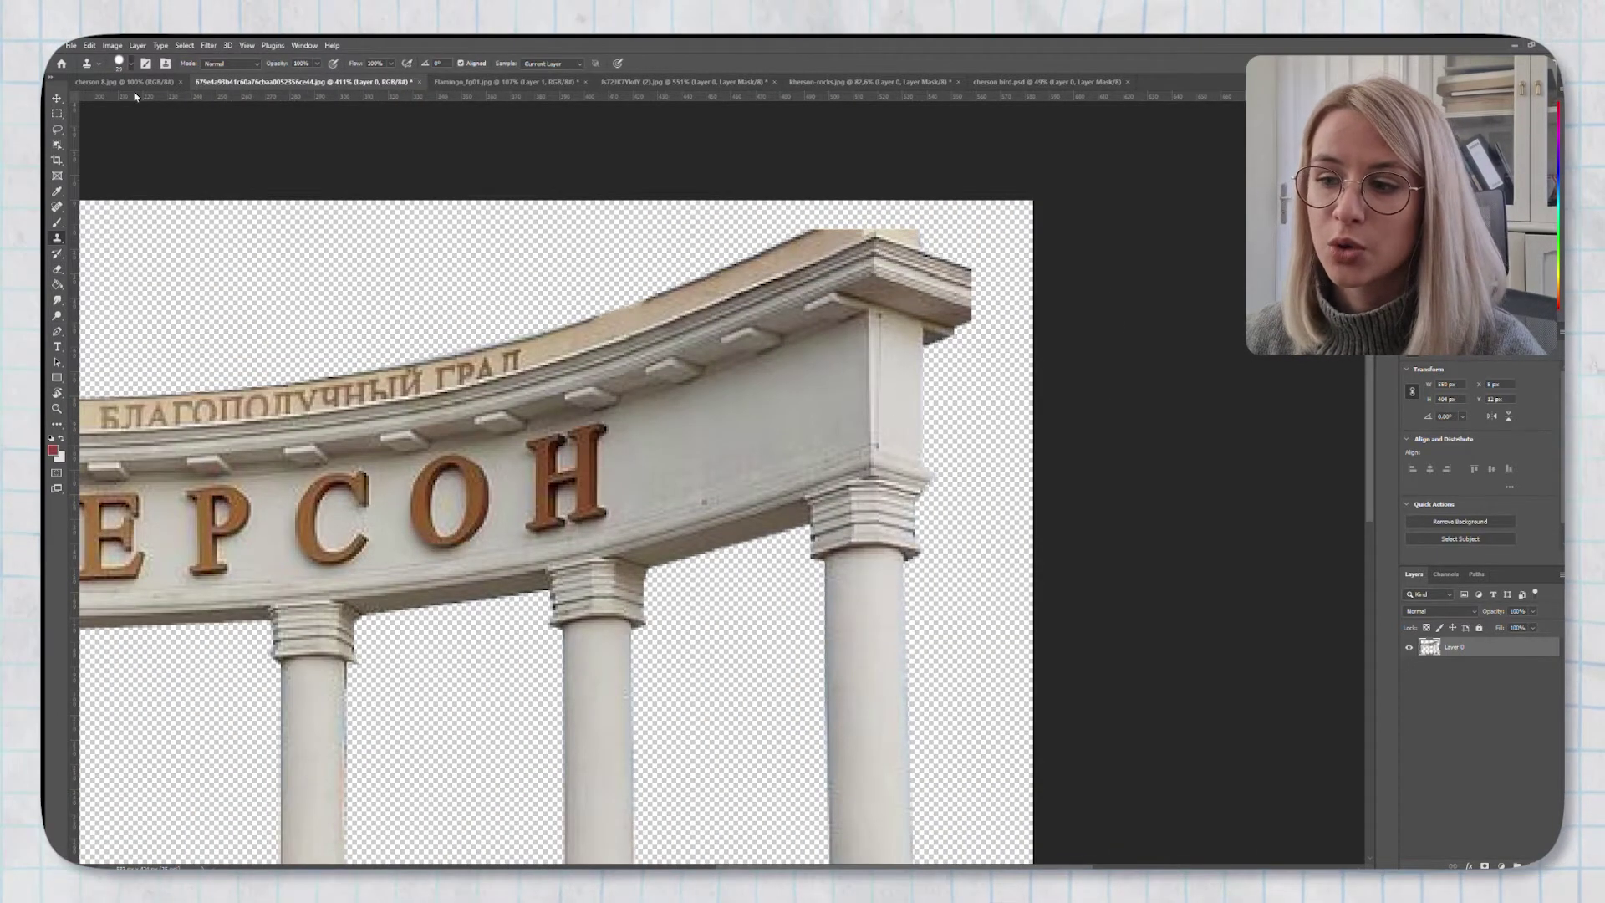
# Clone pixels to extend the top edge of the arch's cornice
pyautogui.moveTo(818, 236)
pyautogui.mouseDown()
pyautogui.moveTo(913, 233)
pyautogui.moveTo(886, 219)
pyautogui.mouseUp()
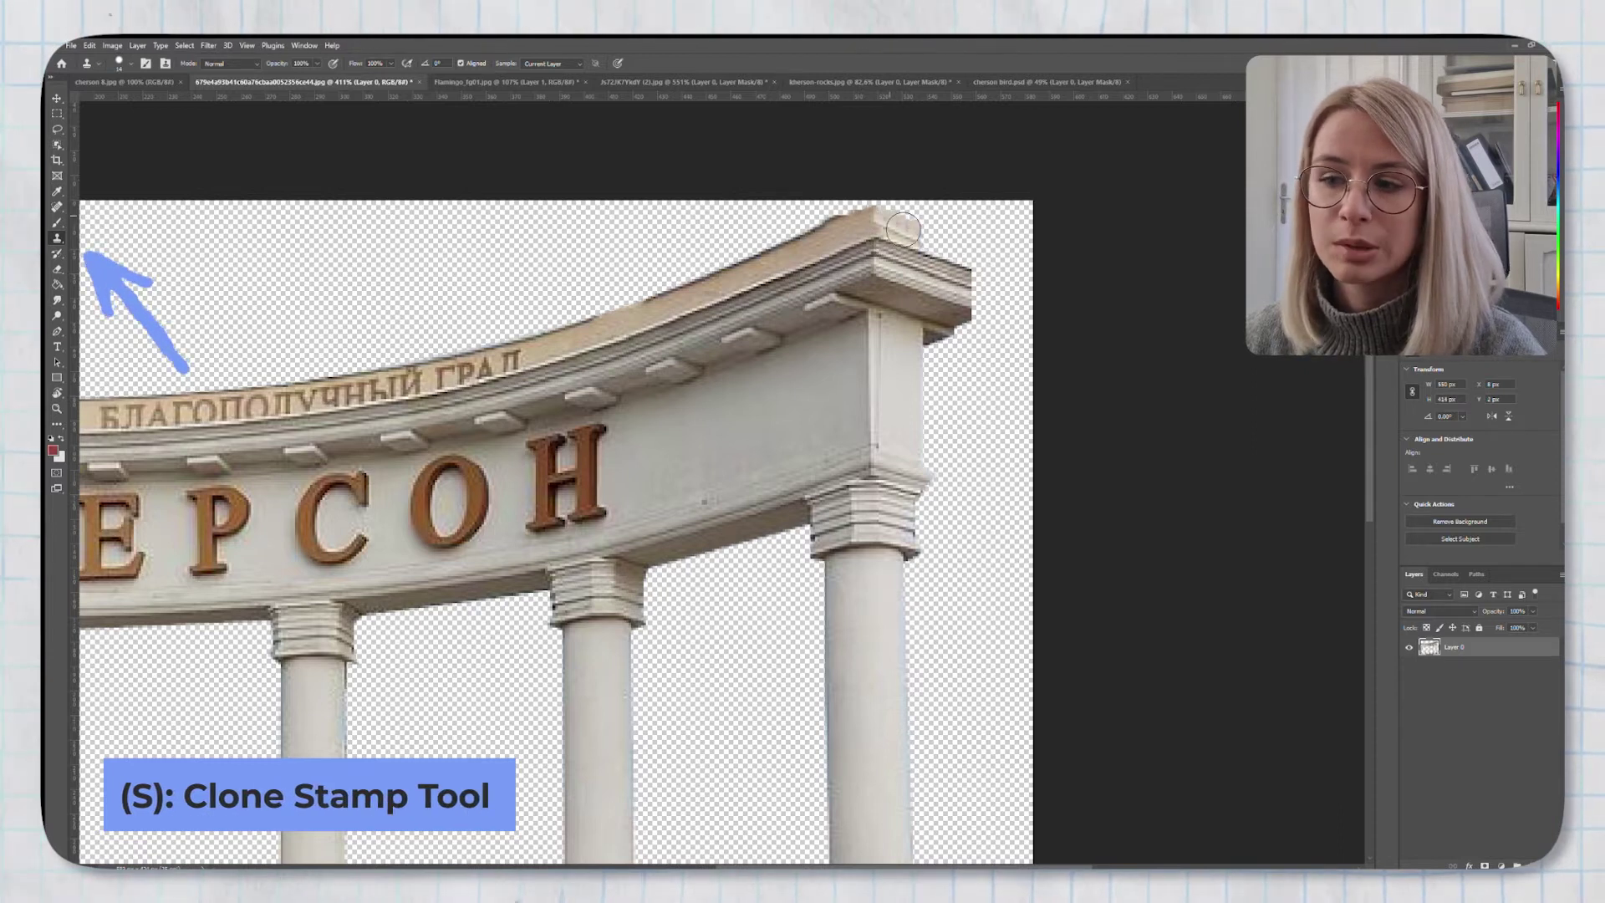
pyautogui.scroll(-5, 933, 222)
pyautogui.scroll(3, 934, 222)
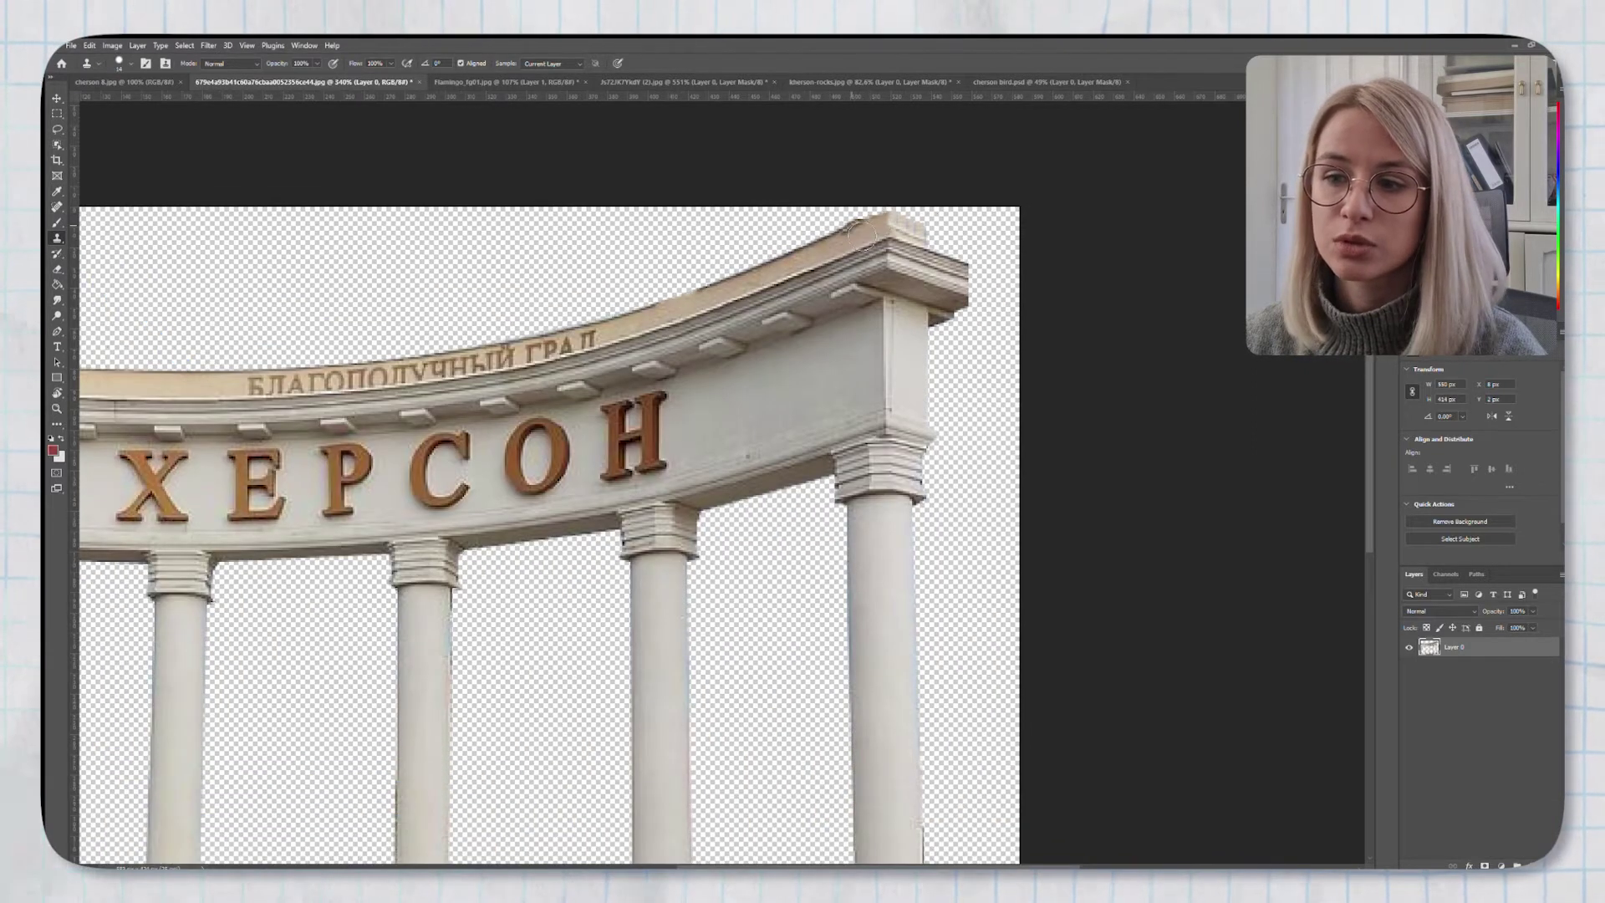
pyautogui.scroll(-4, 875, 221)
pyautogui.scroll(4, 844, 227)
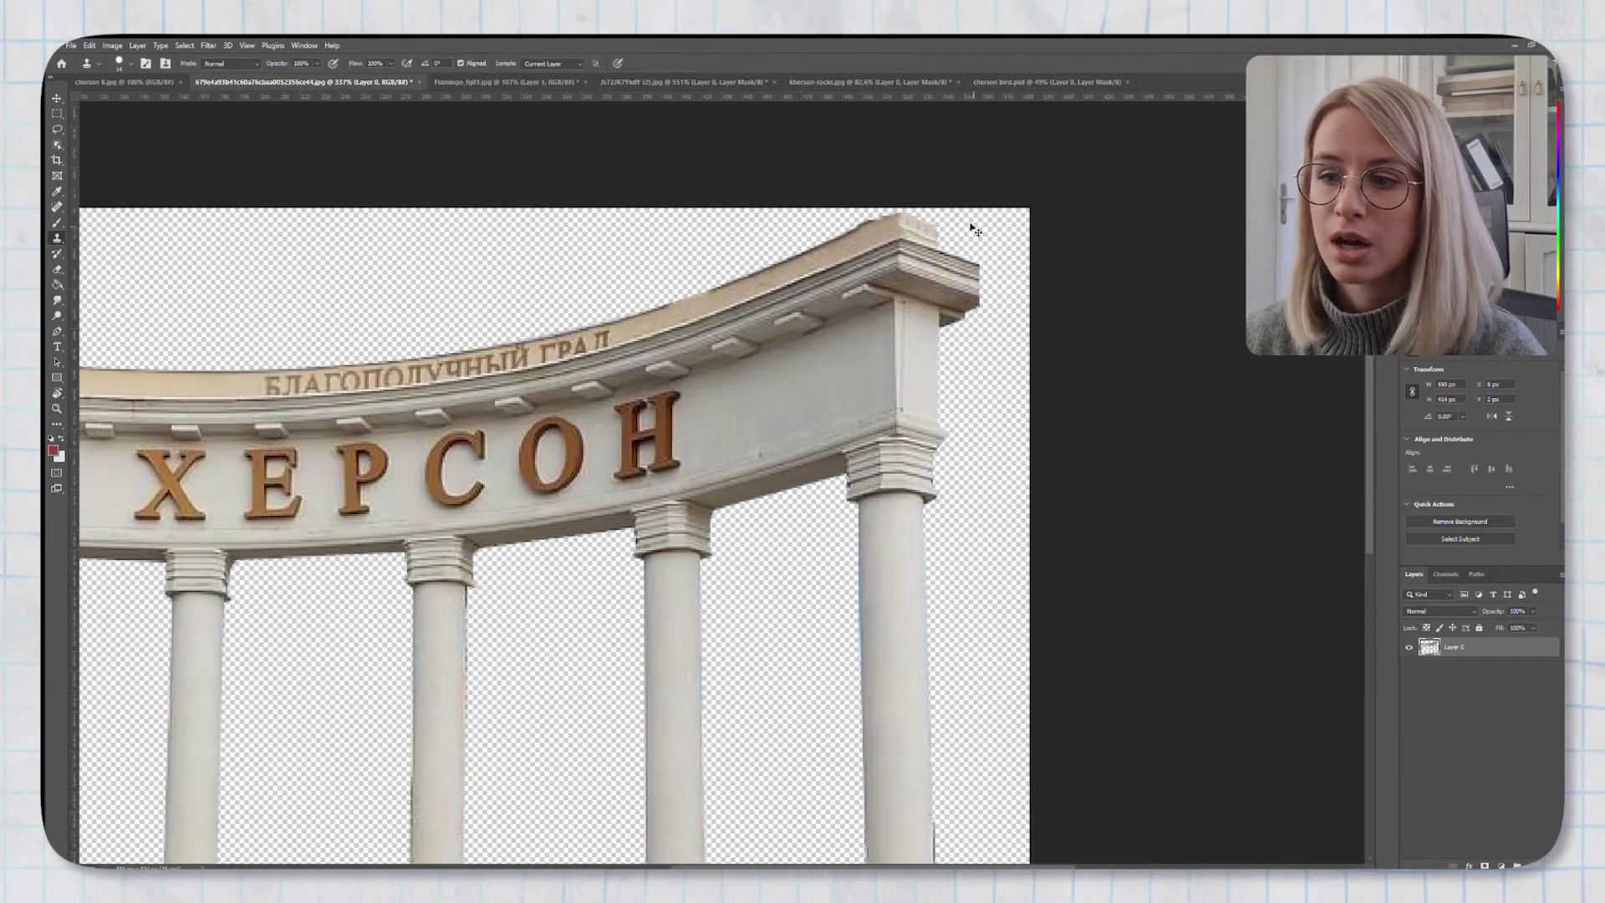
pyautogui.scroll(1, 840, 230)
# Brush in missing pixels along the cornice's top edge
pyautogui.press('c')
pyautogui.press('b')
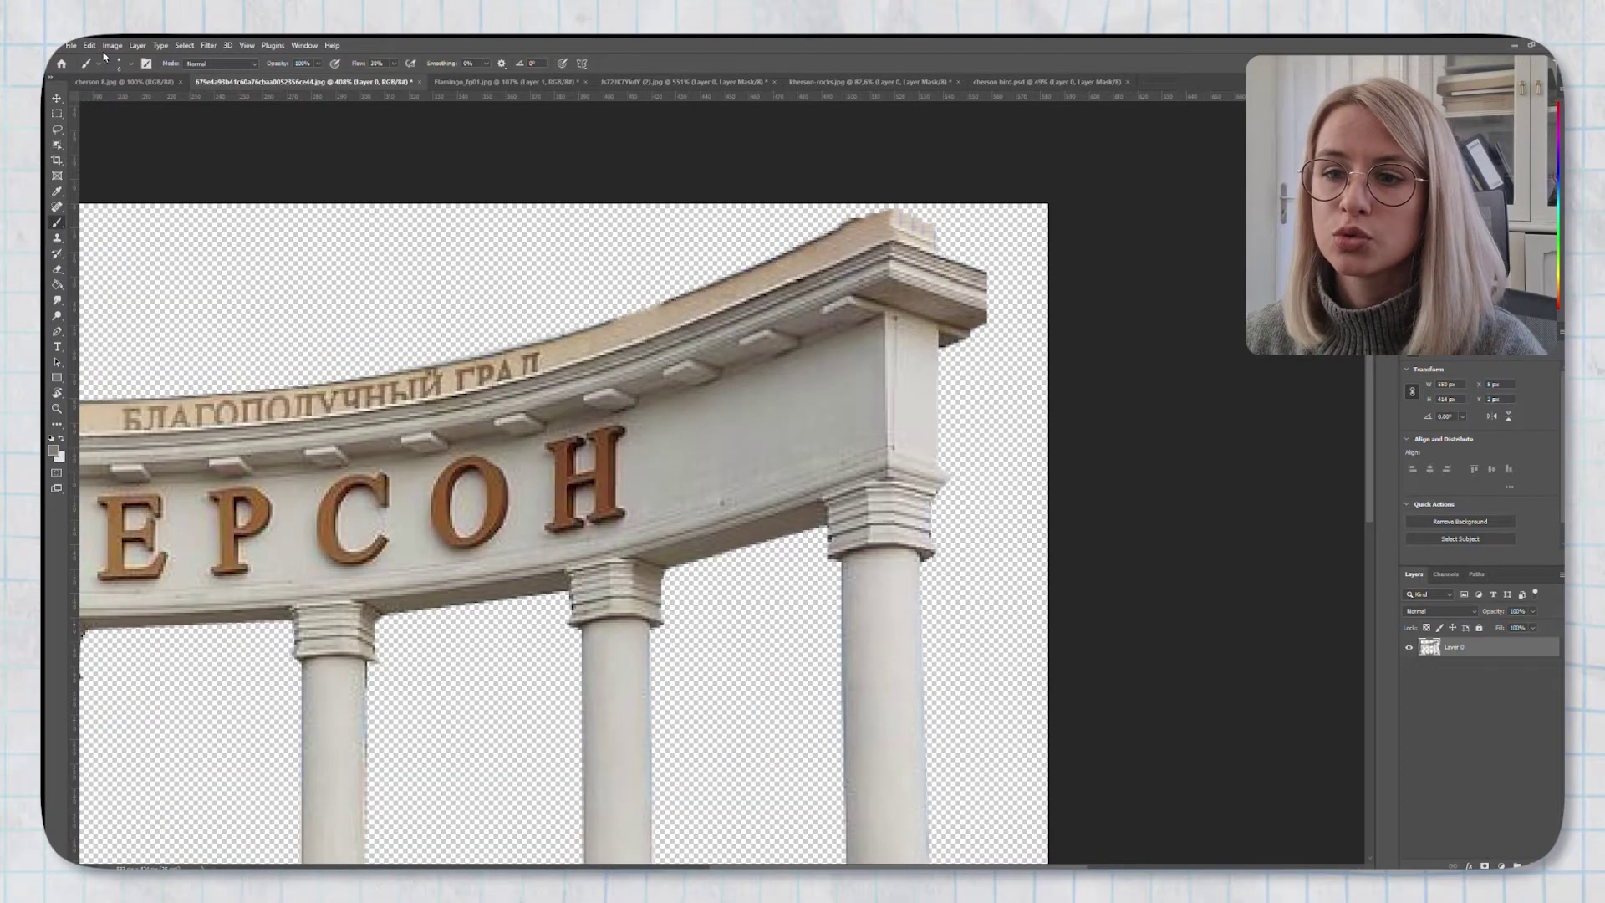
pyautogui.click(853, 214)
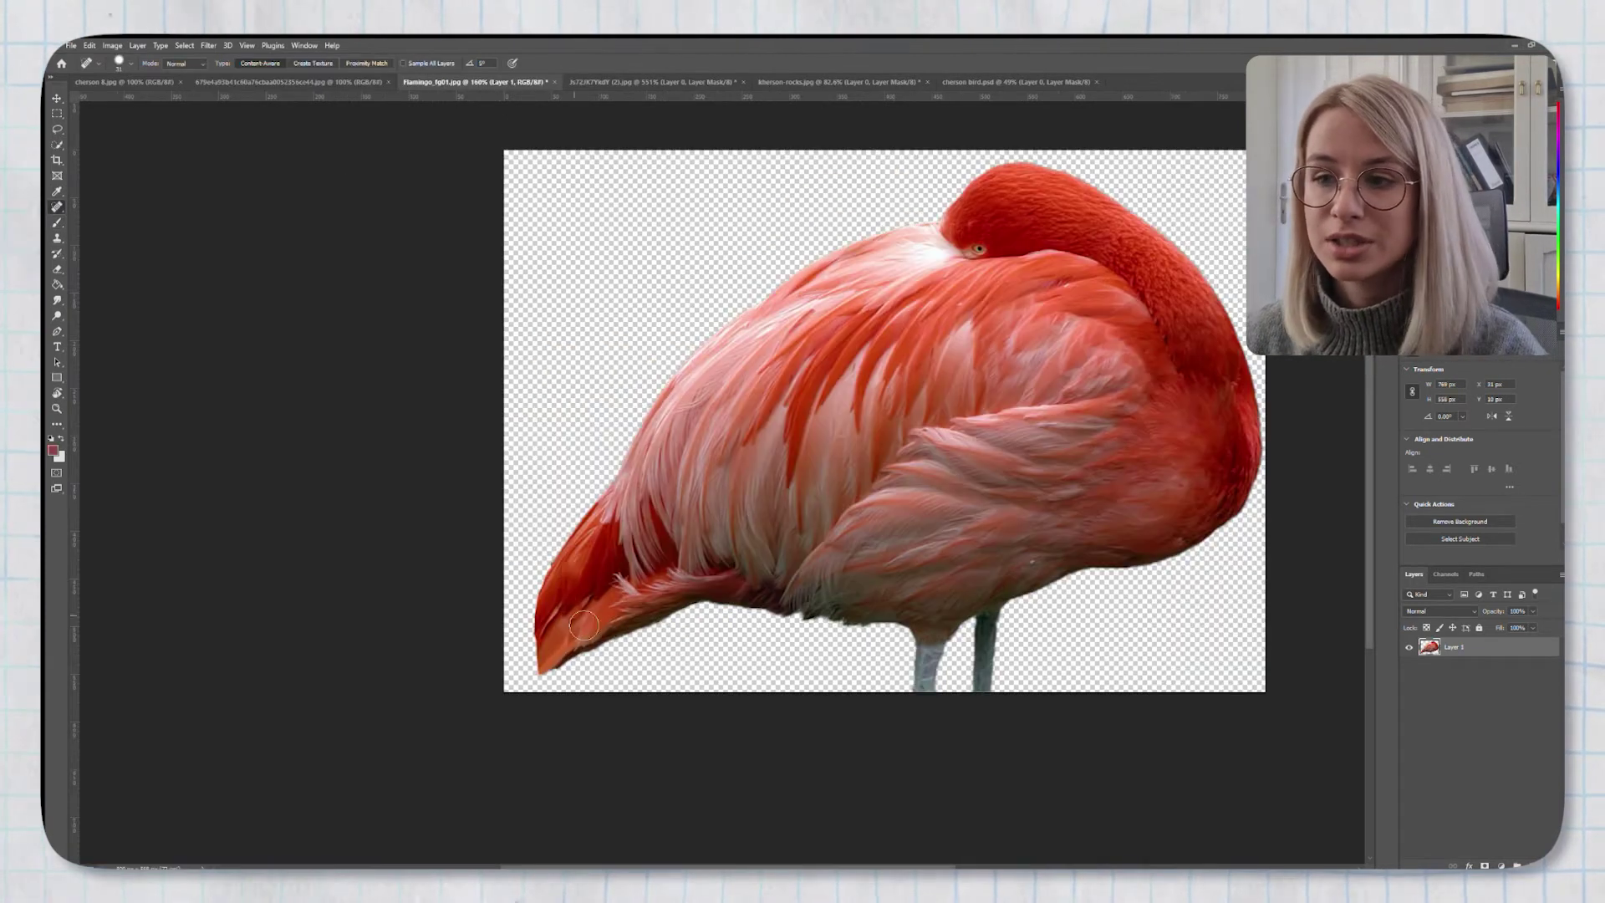
pyautogui.scroll(1, 466, 660)
# Switch to the Eraser on the cut-out flamingo image
pyautogui.press('e')
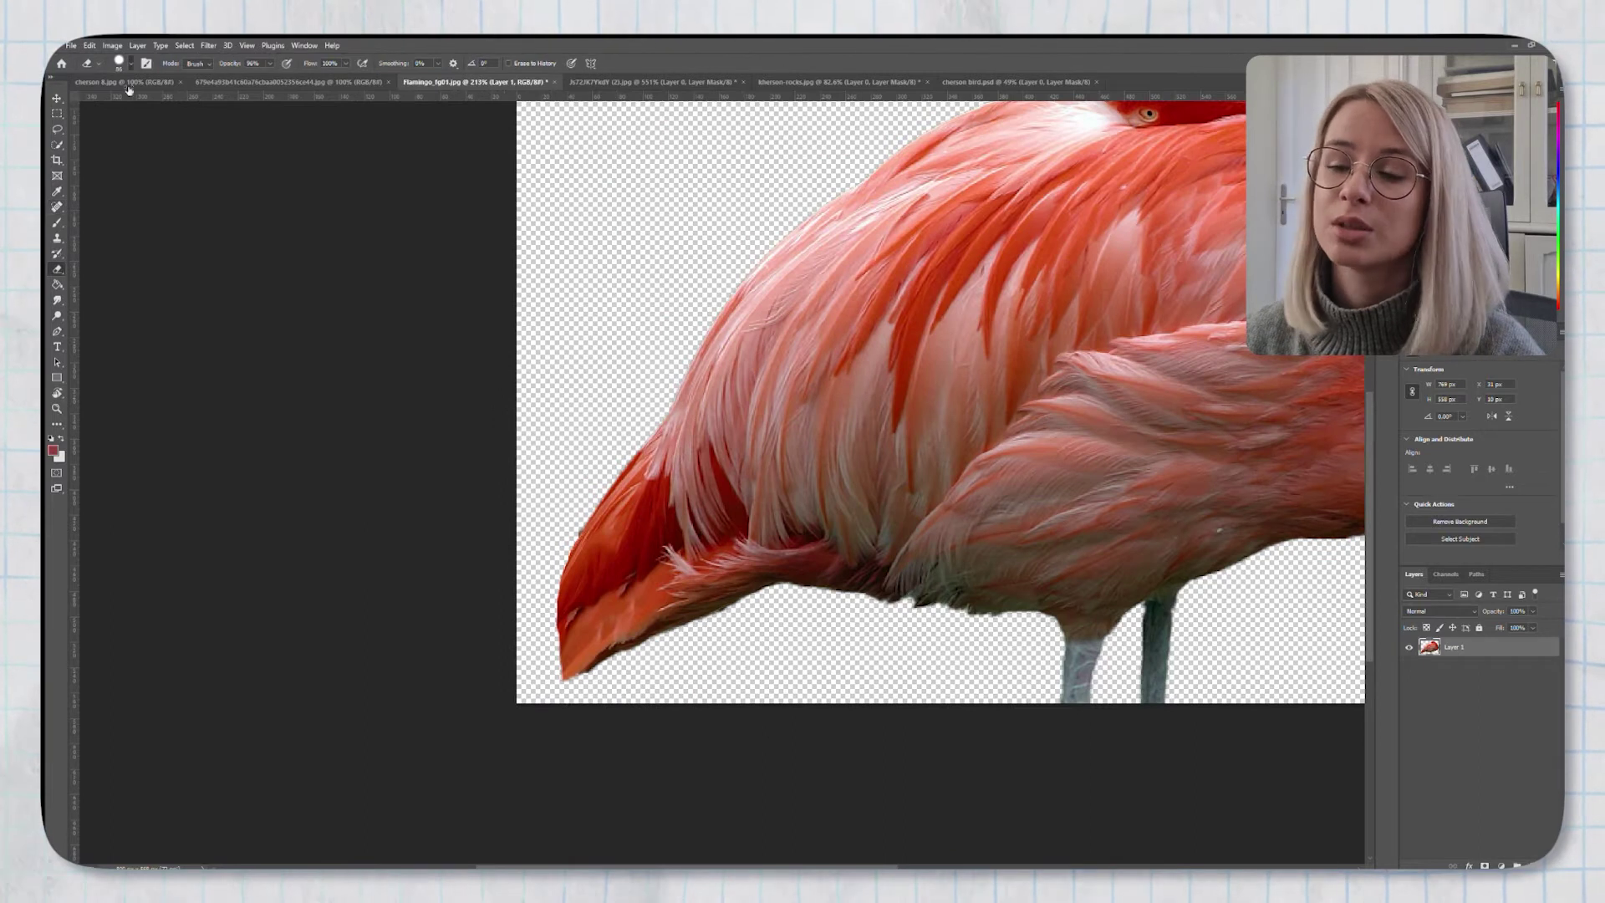
pyautogui.scroll(-5, 795, 621)
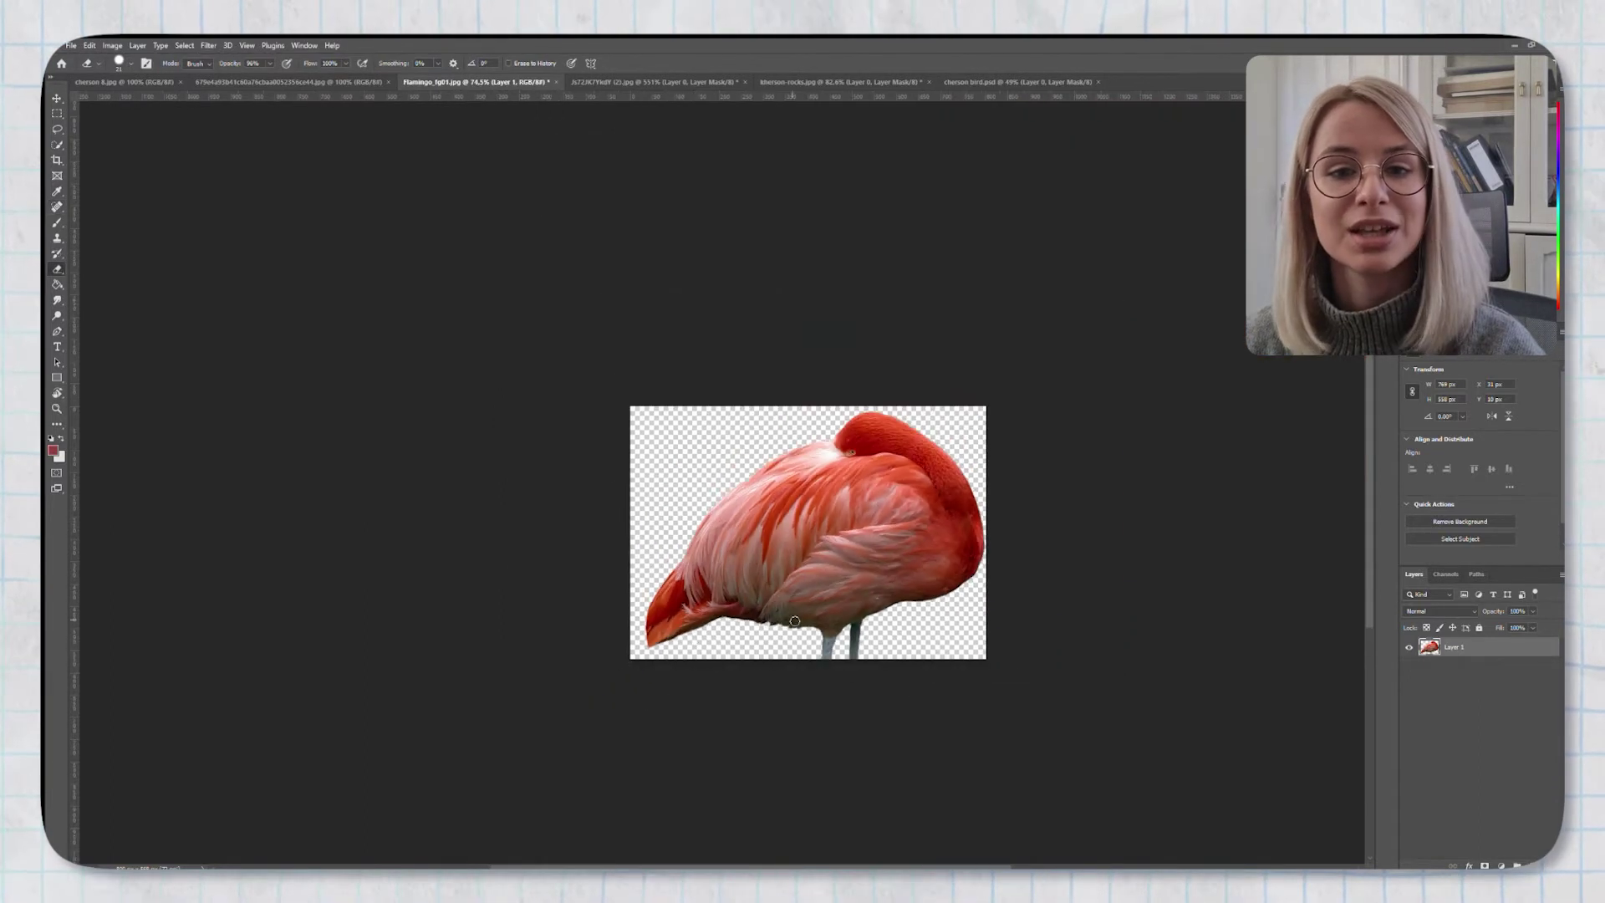
pyautogui.scroll(1, 907, 556)
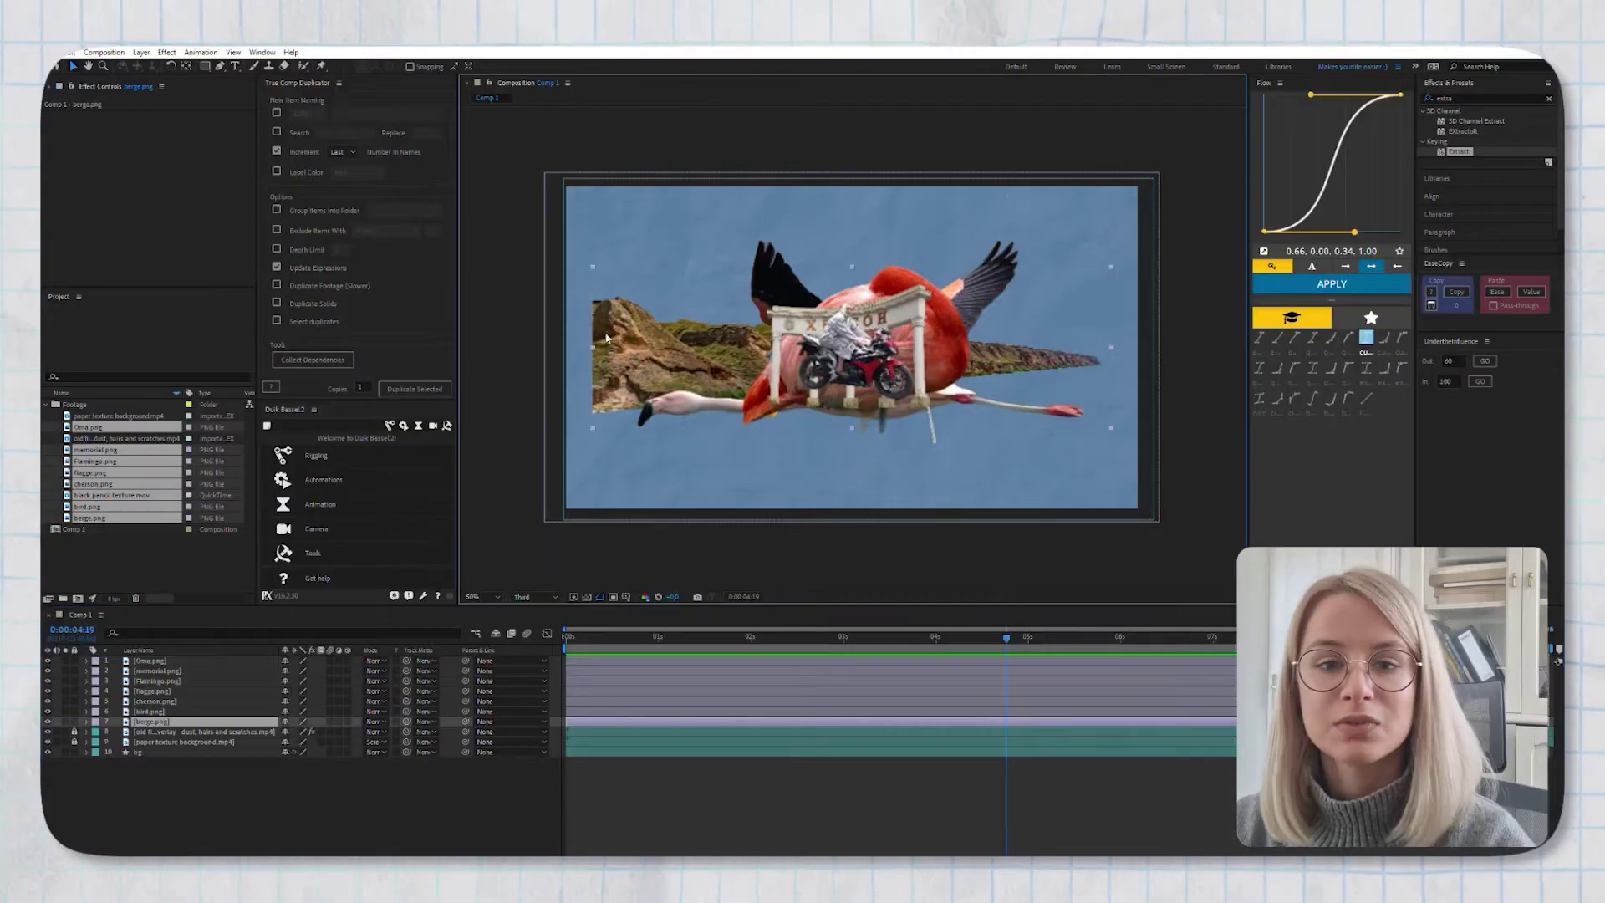
# Set the preview to Half resolution and move the mountains layer left
pyautogui.click(666, 336)
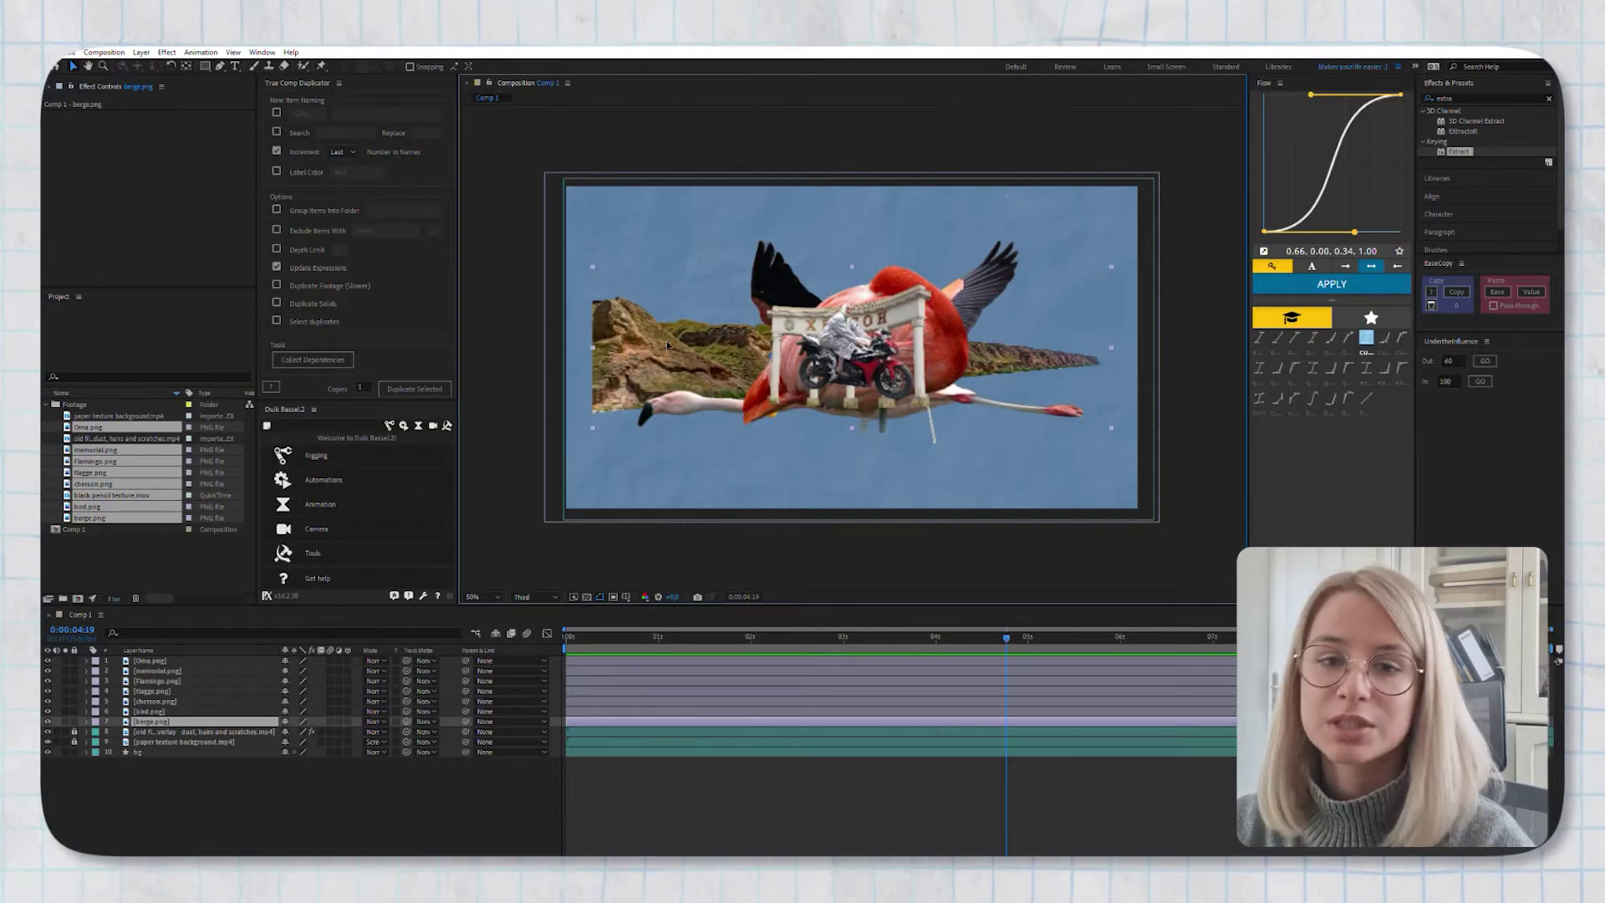
pyautogui.click(539, 594)
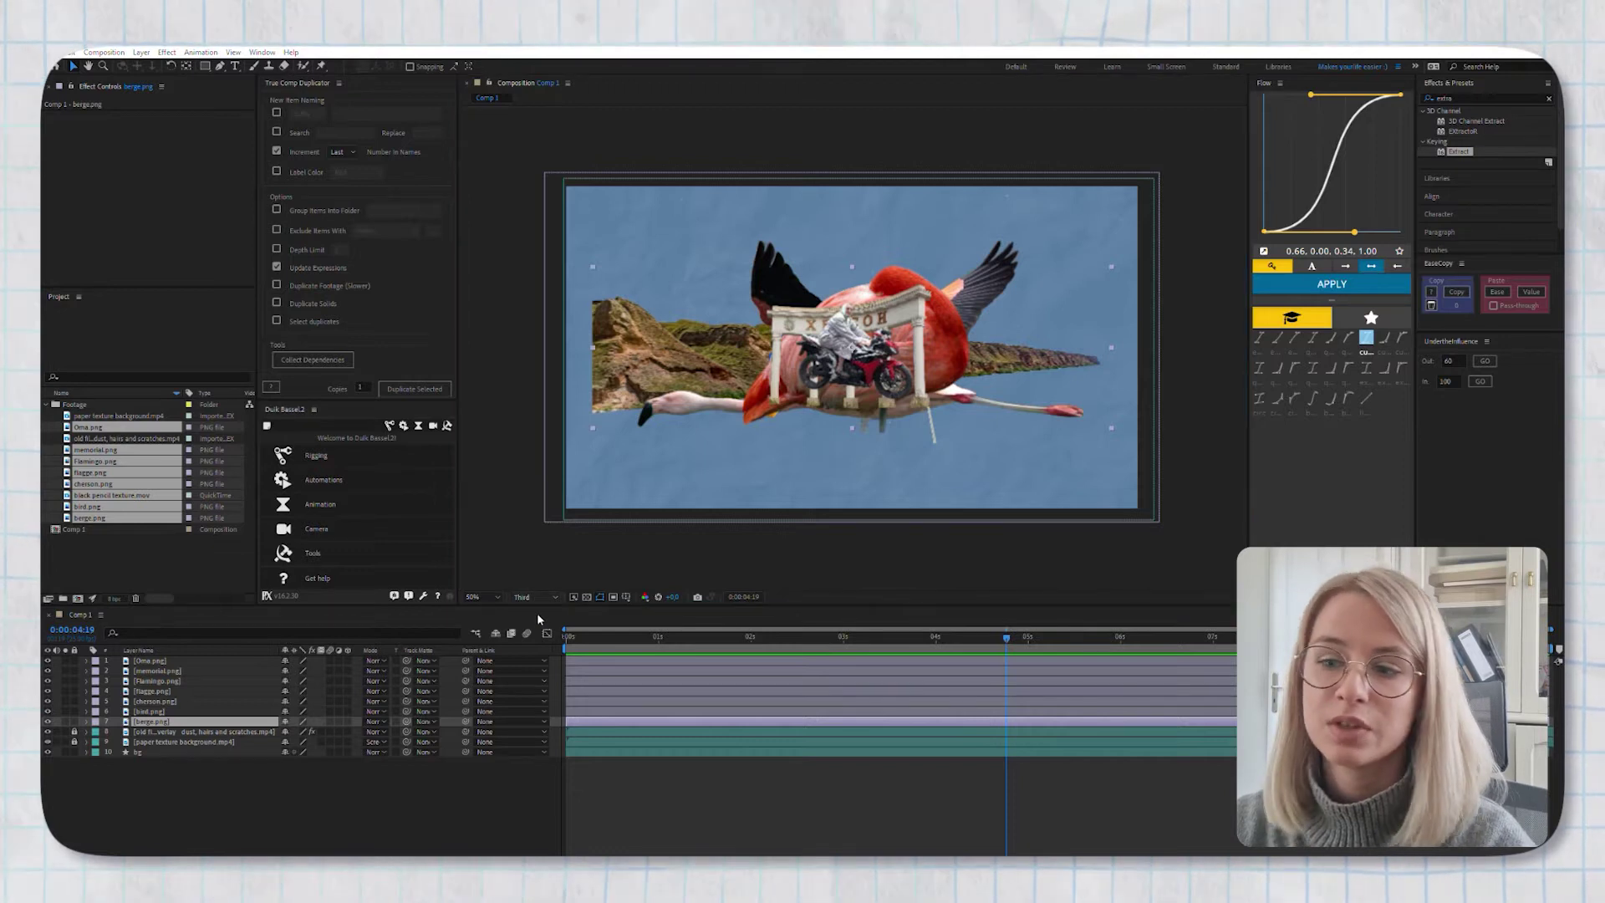
pyautogui.click(537, 621)
pyautogui.moveTo(666, 338); pyautogui.dragTo(639, 339)
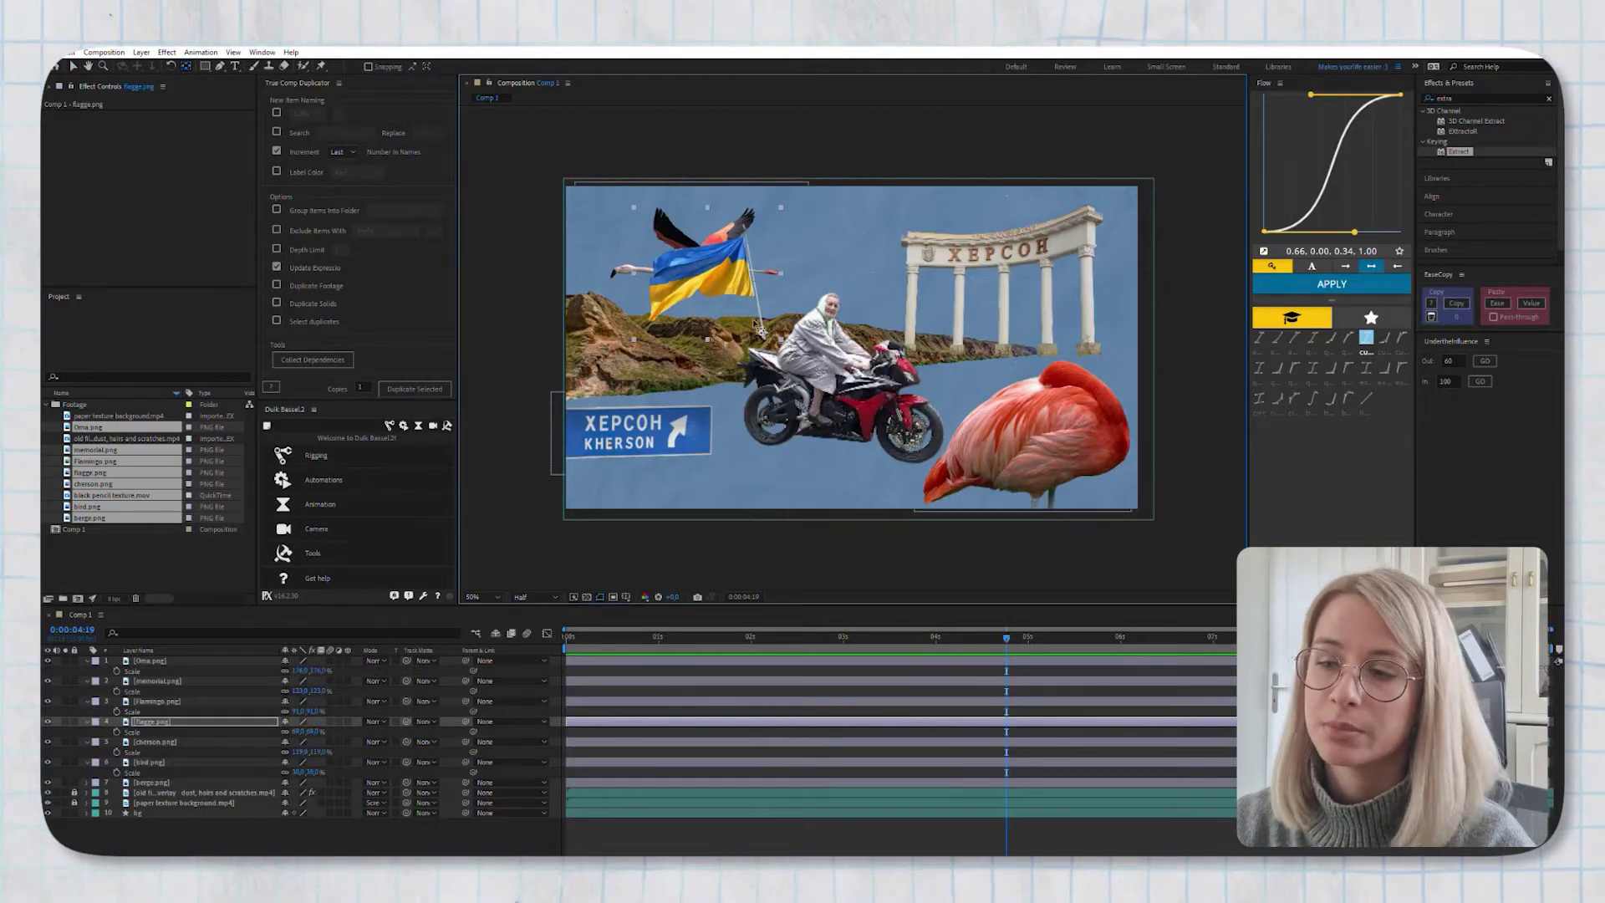
# Move the flag down-right, then shift the motorcyclist and flag together right and down
pyautogui.moveTo(727, 257); pyautogui.dragTo(739, 280)
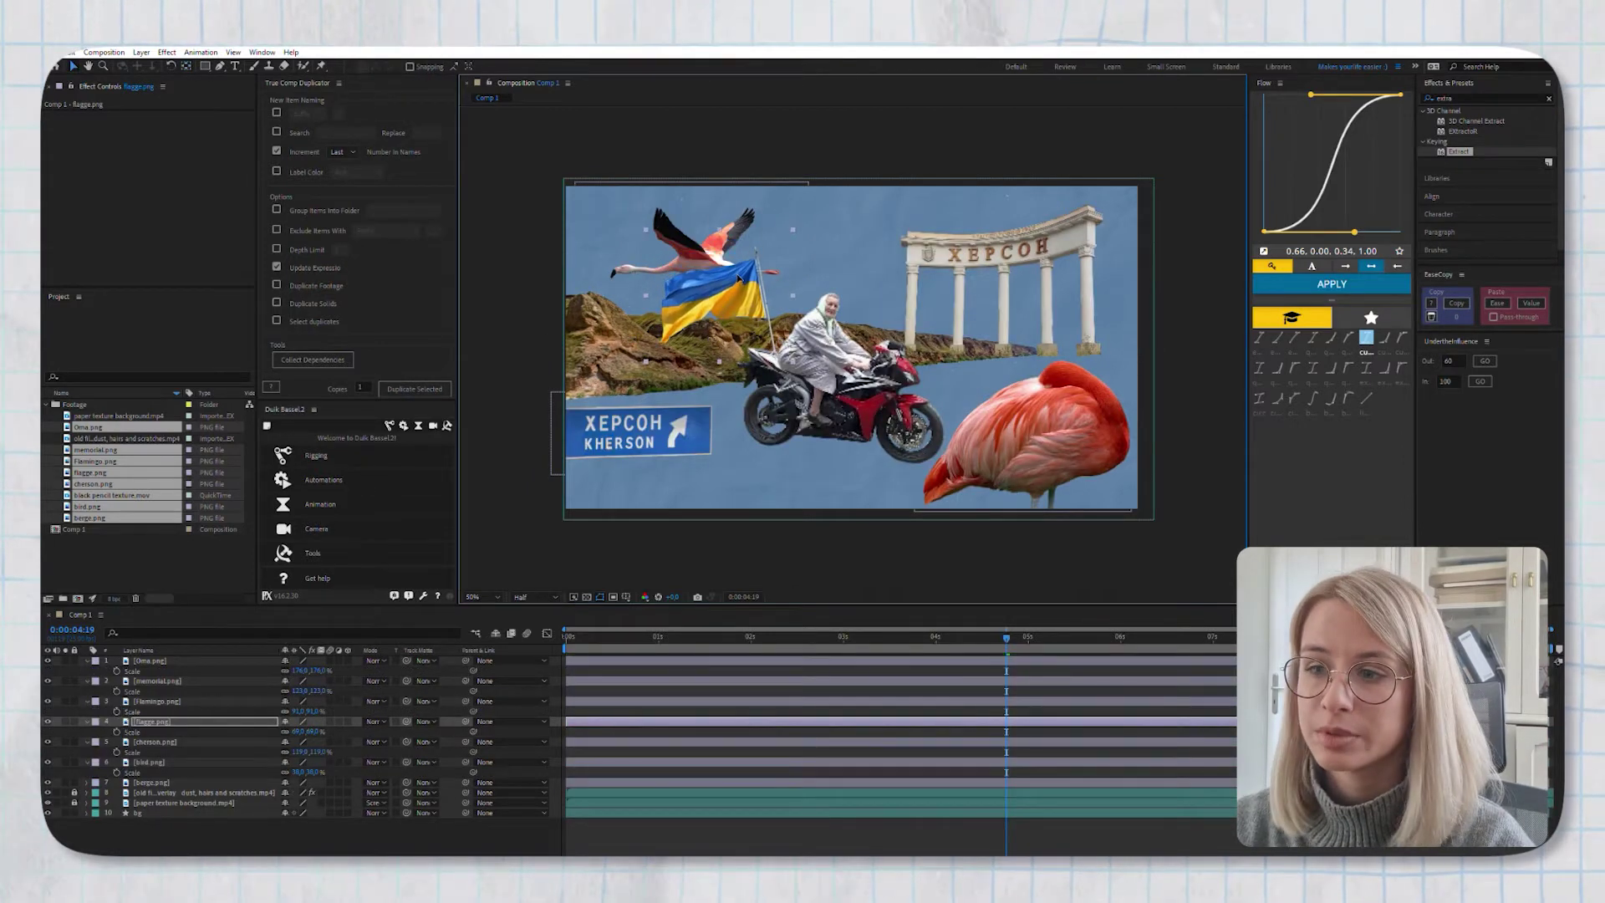
pyautogui.keyDown('shift'); pyautogui.click(167, 660); pyautogui.keyUp('shift')
pyautogui.moveTo(877, 388); pyautogui.dragTo(899, 402)
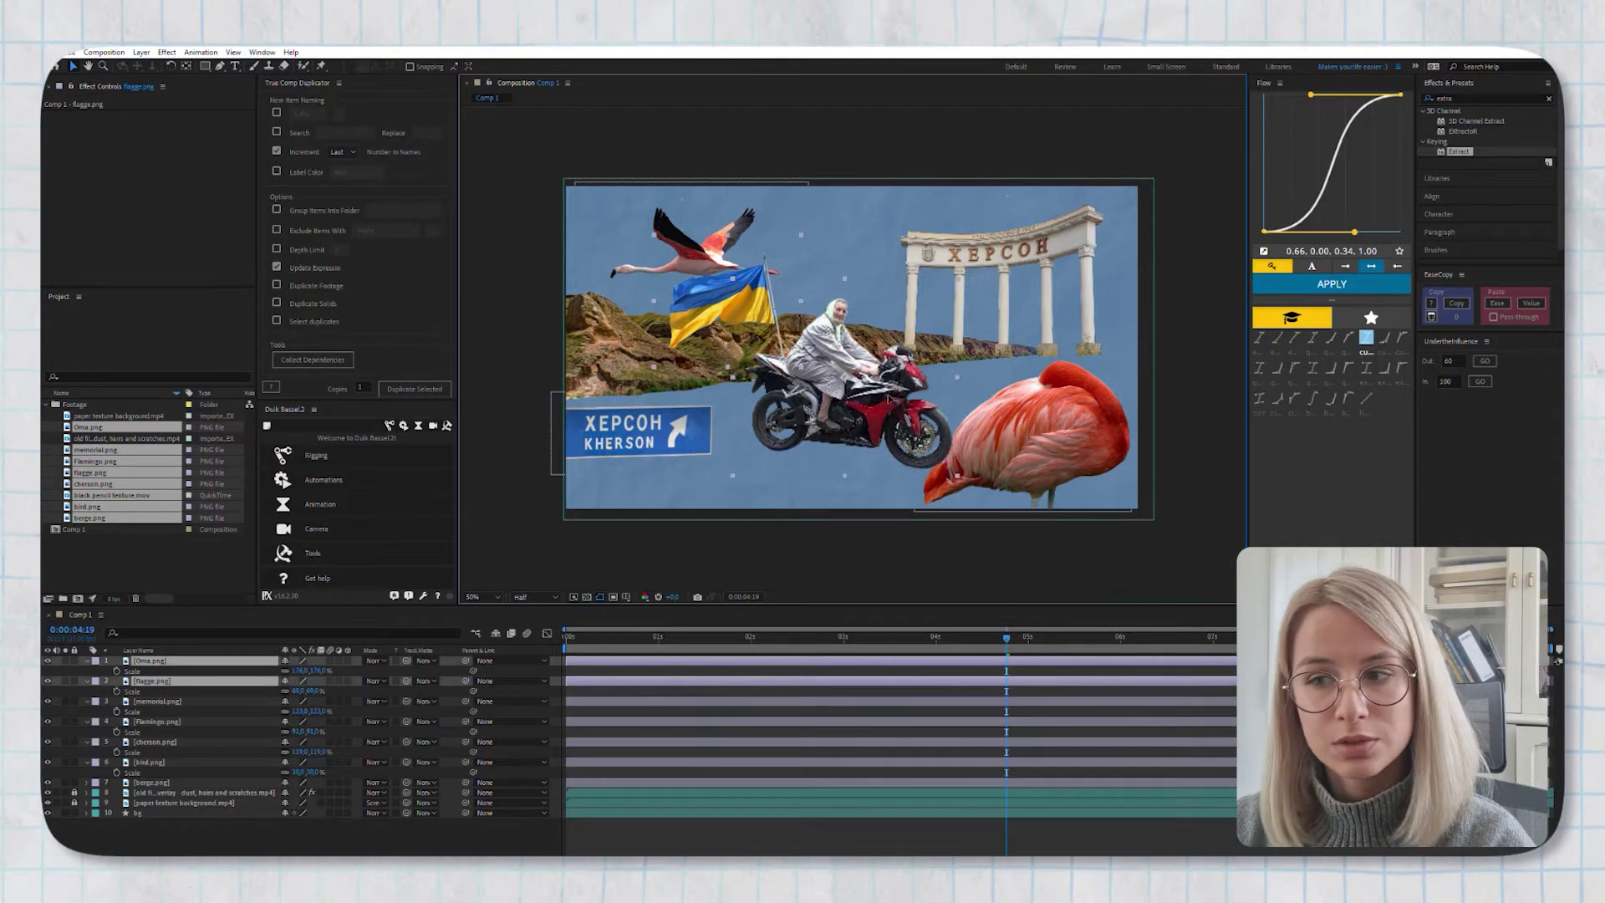
# Put Flamingo.png on top, shrink bird.png to 28% scale and nudge it left
pyautogui.moveTo(170, 722); pyautogui.dragTo(182, 654)
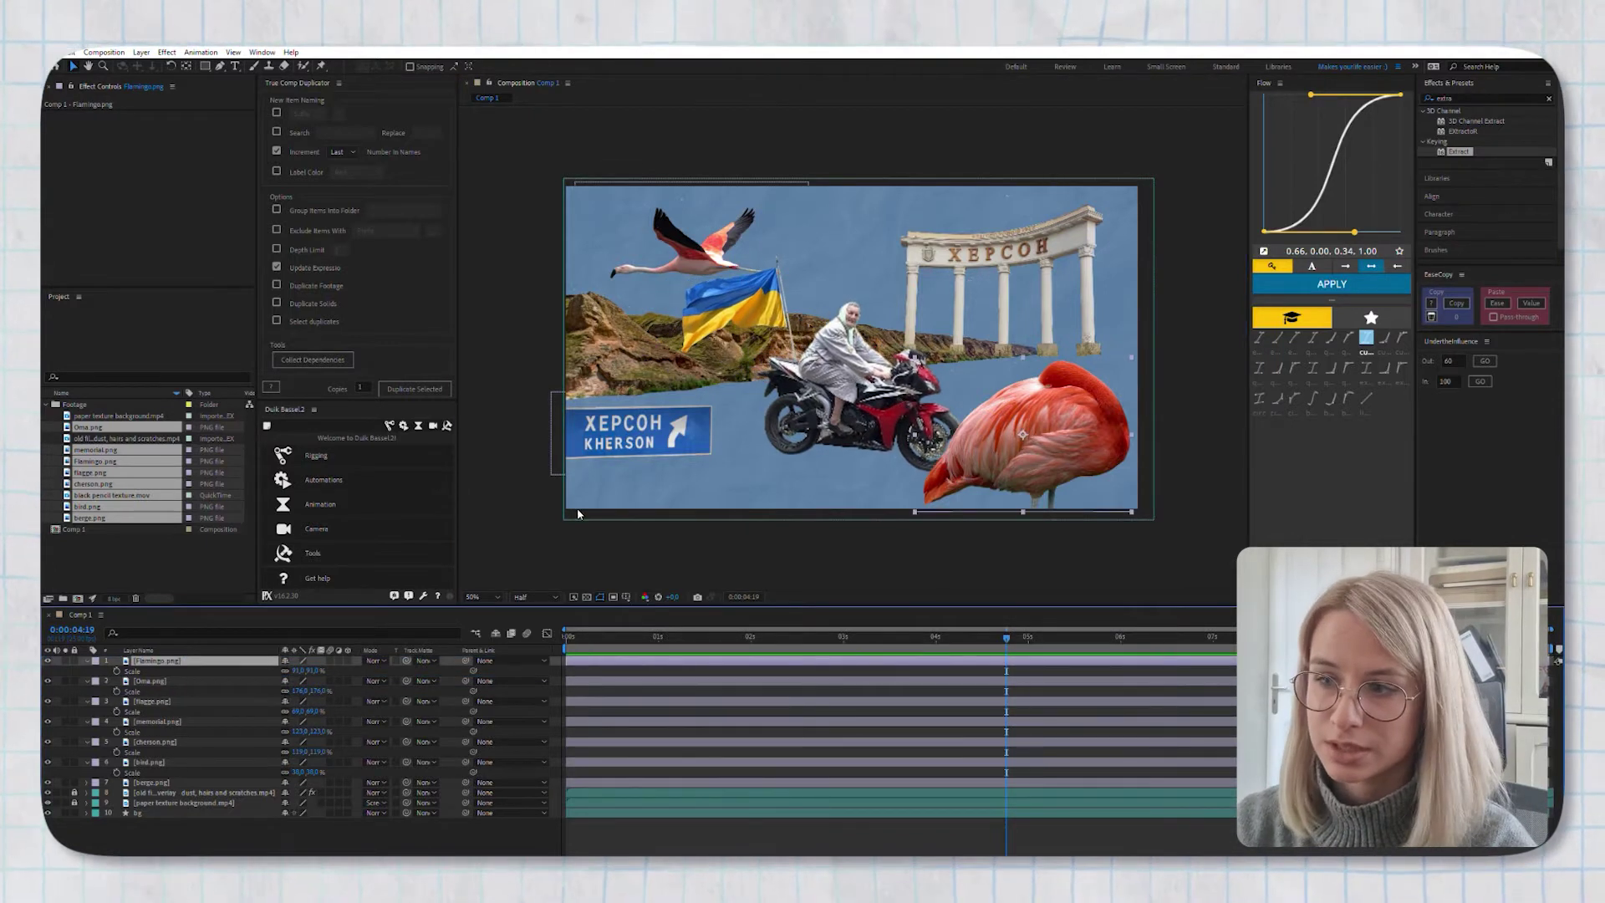
pyautogui.click(167, 762)
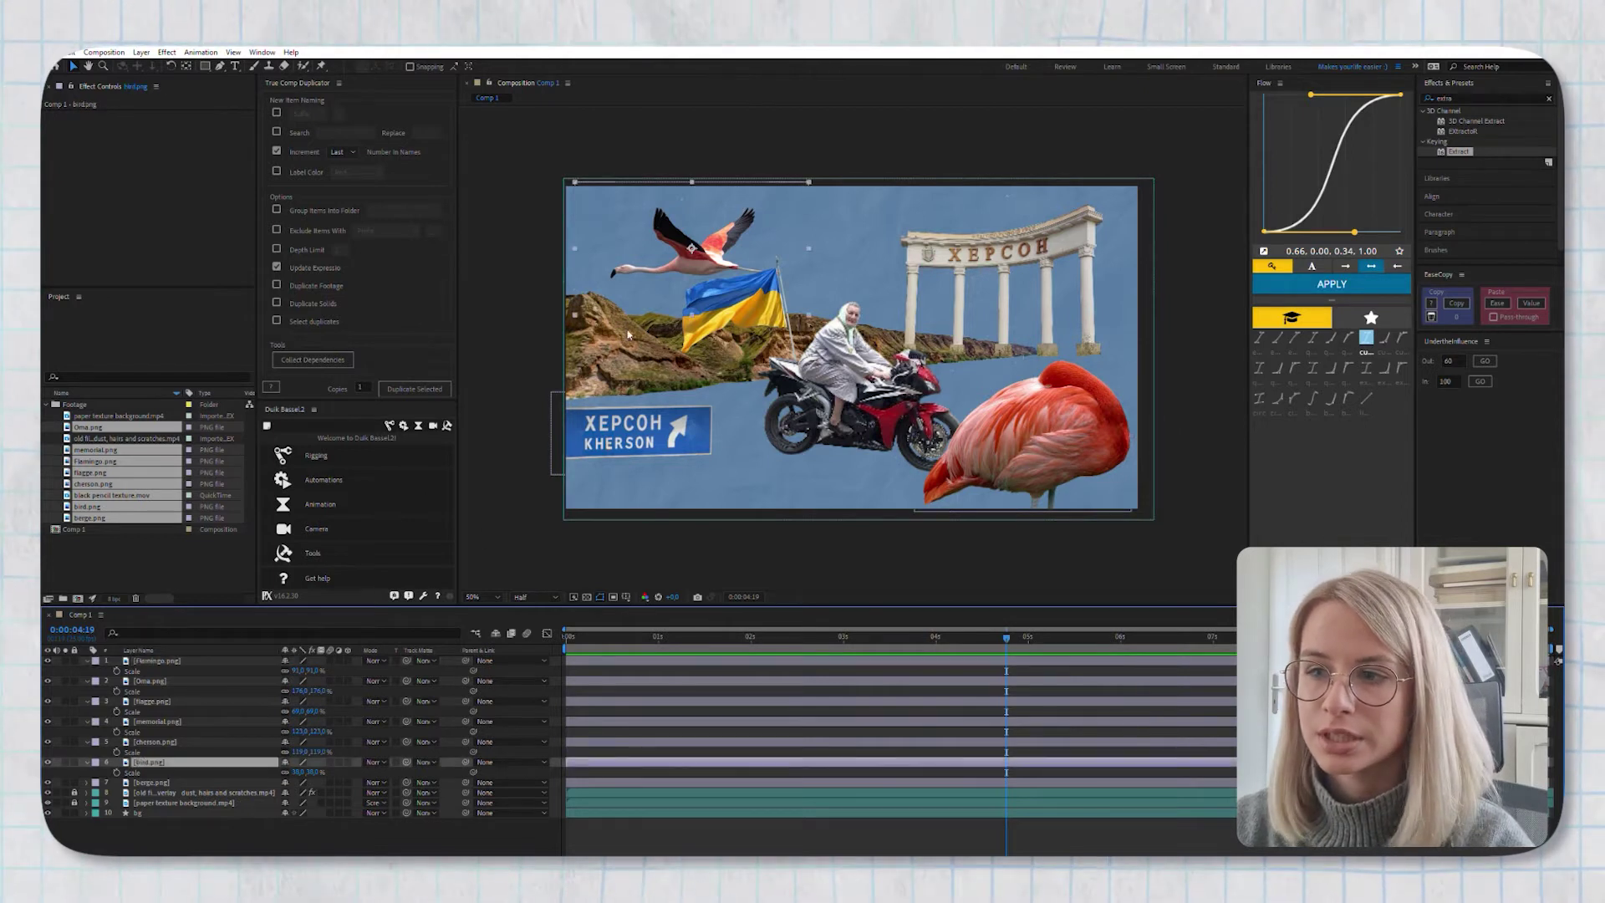
pyautogui.press('s')
pyautogui.moveTo(305, 772); pyautogui.dragTo(280, 771)
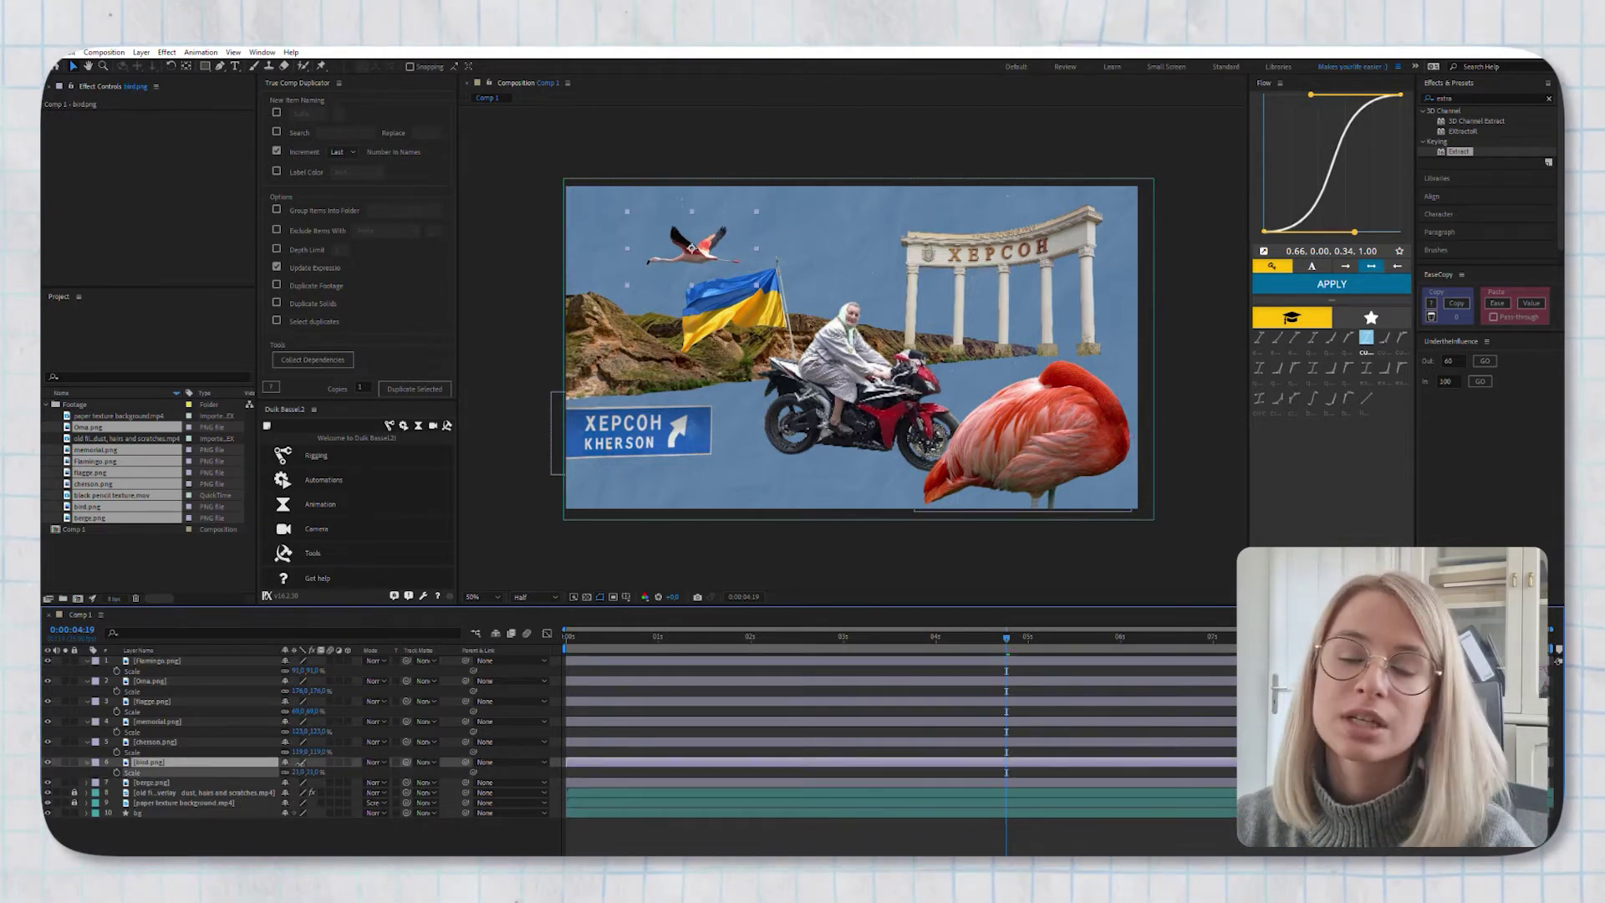
pyautogui.moveTo(685, 242); pyautogui.dragTo(656, 230)
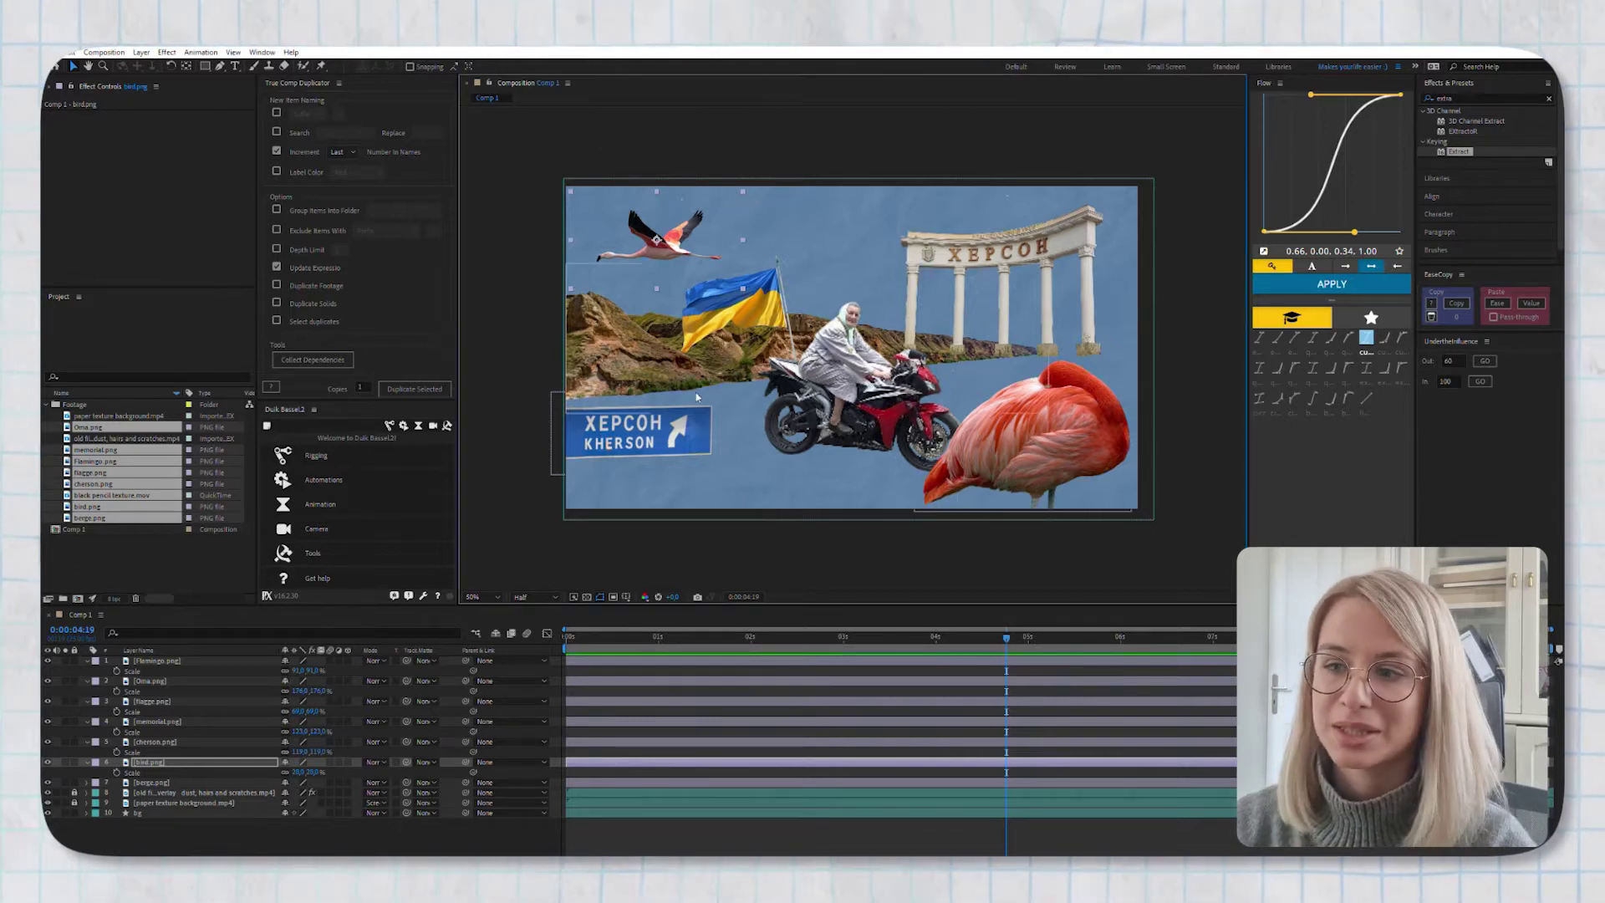
# Tilt the Kherson sign slightly counter-clockwise and shift it a little right and up
pyautogui.click(640, 425)
pyautogui.moveTo(297, 737); pyautogui.dragTo(334, 751)
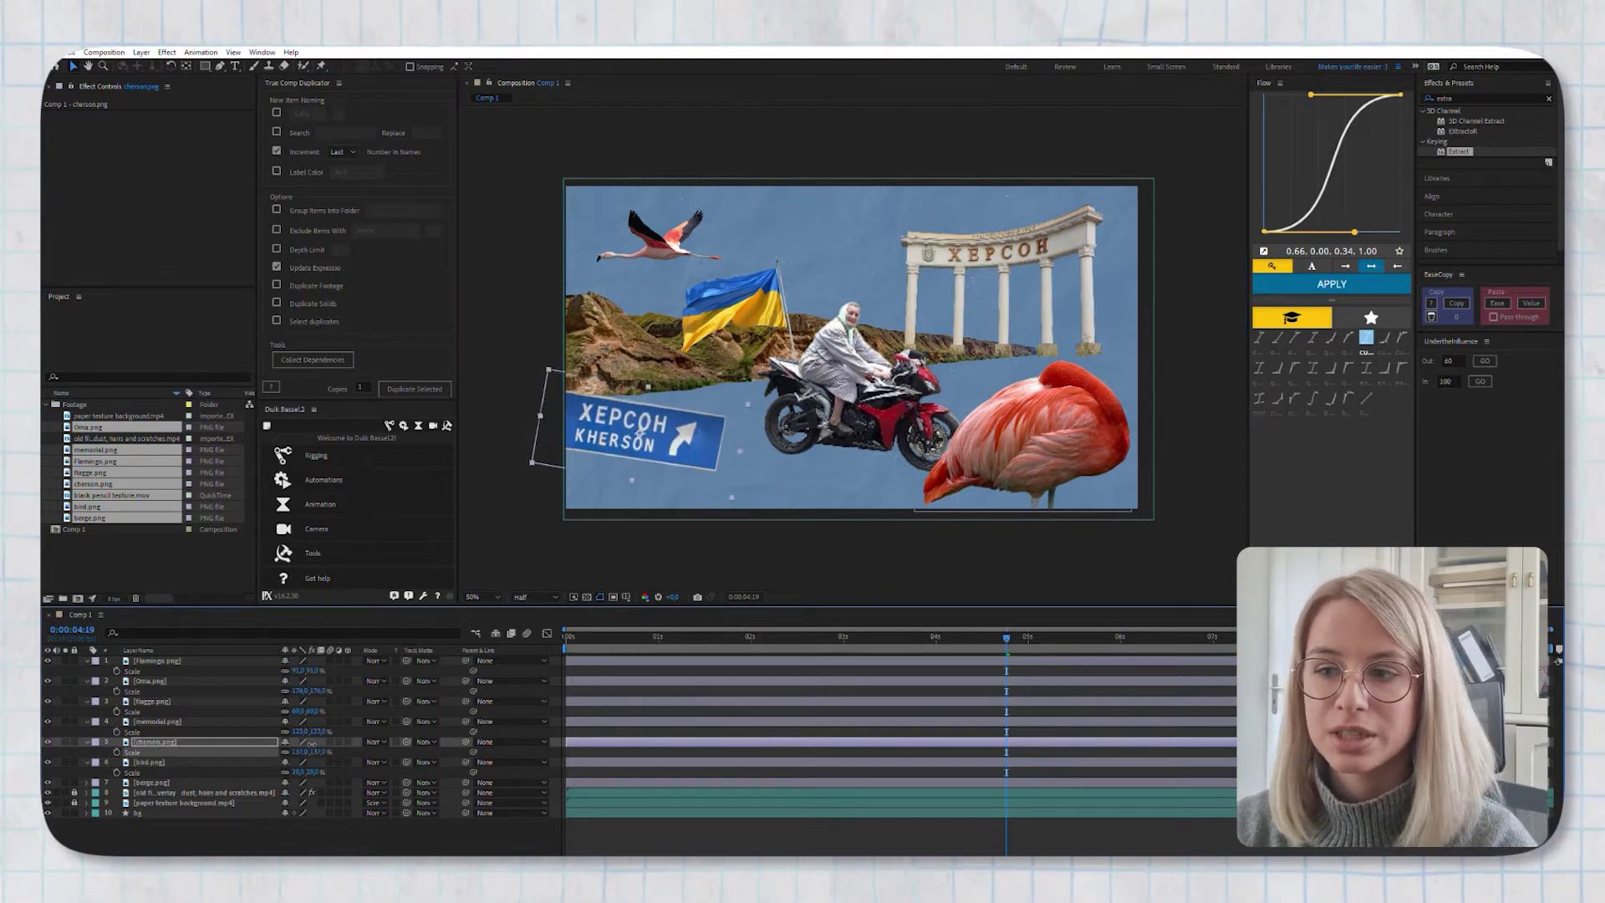
pyautogui.press('r')
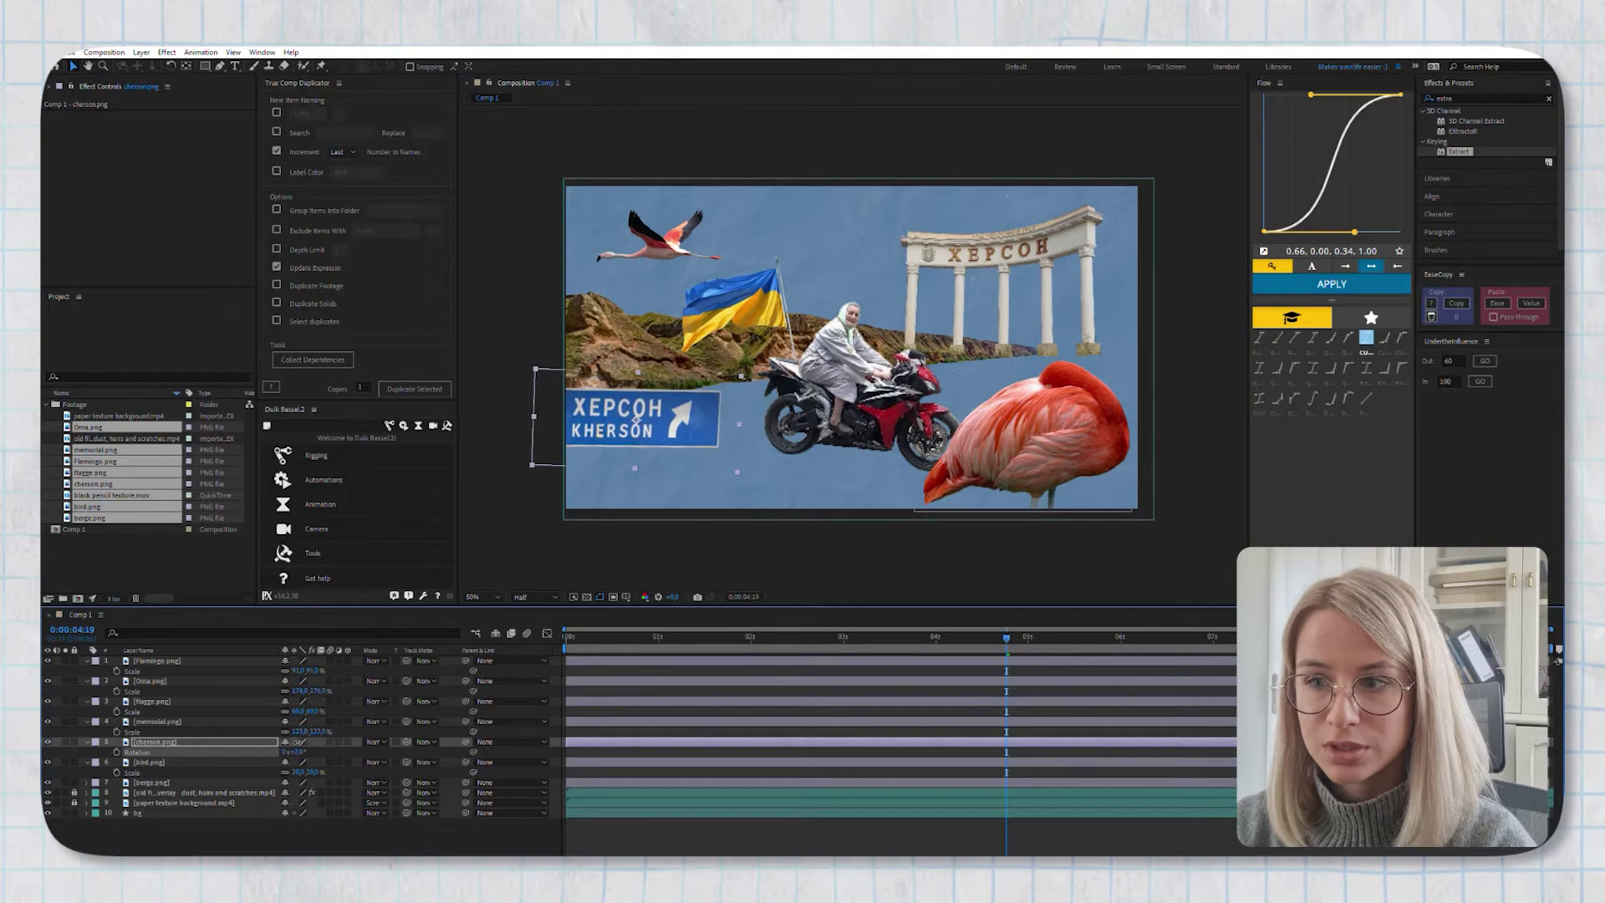
pyautogui.moveTo(709, 407); pyautogui.dragTo(714, 407)
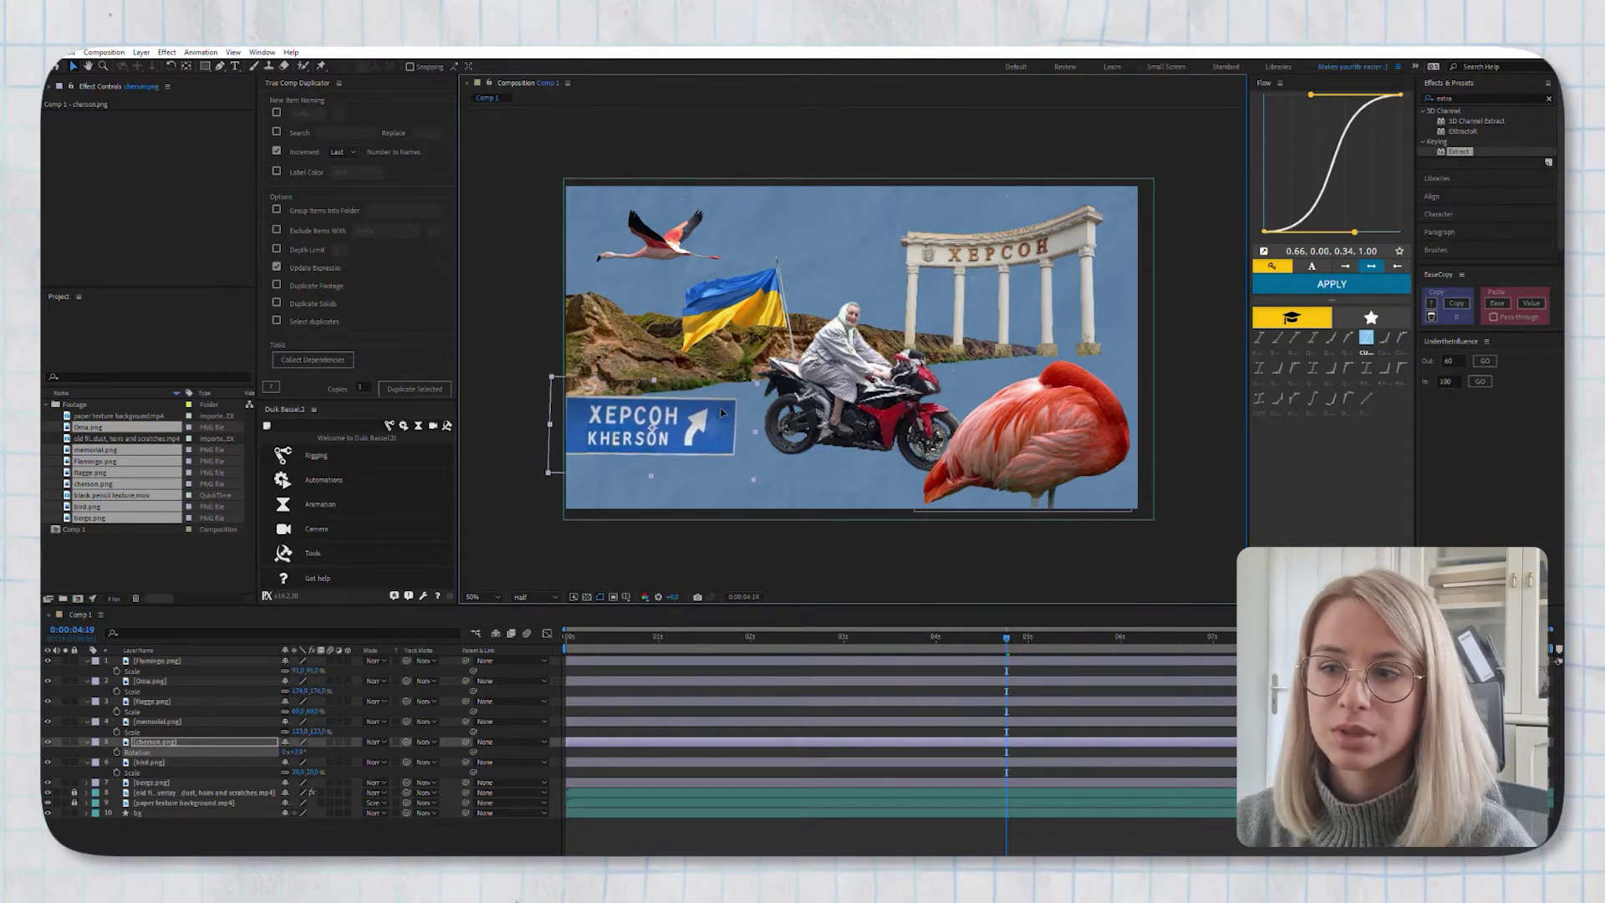
# Enlarge the motorcyclist and flag together, then move the flag slightly left and down
pyautogui.click(151, 680)
pyautogui.keyDown('ctrl'); pyautogui.click(152, 700); pyautogui.keyUp('ctrl')
pyautogui.moveTo(305, 690); pyautogui.dragTo(322, 690)
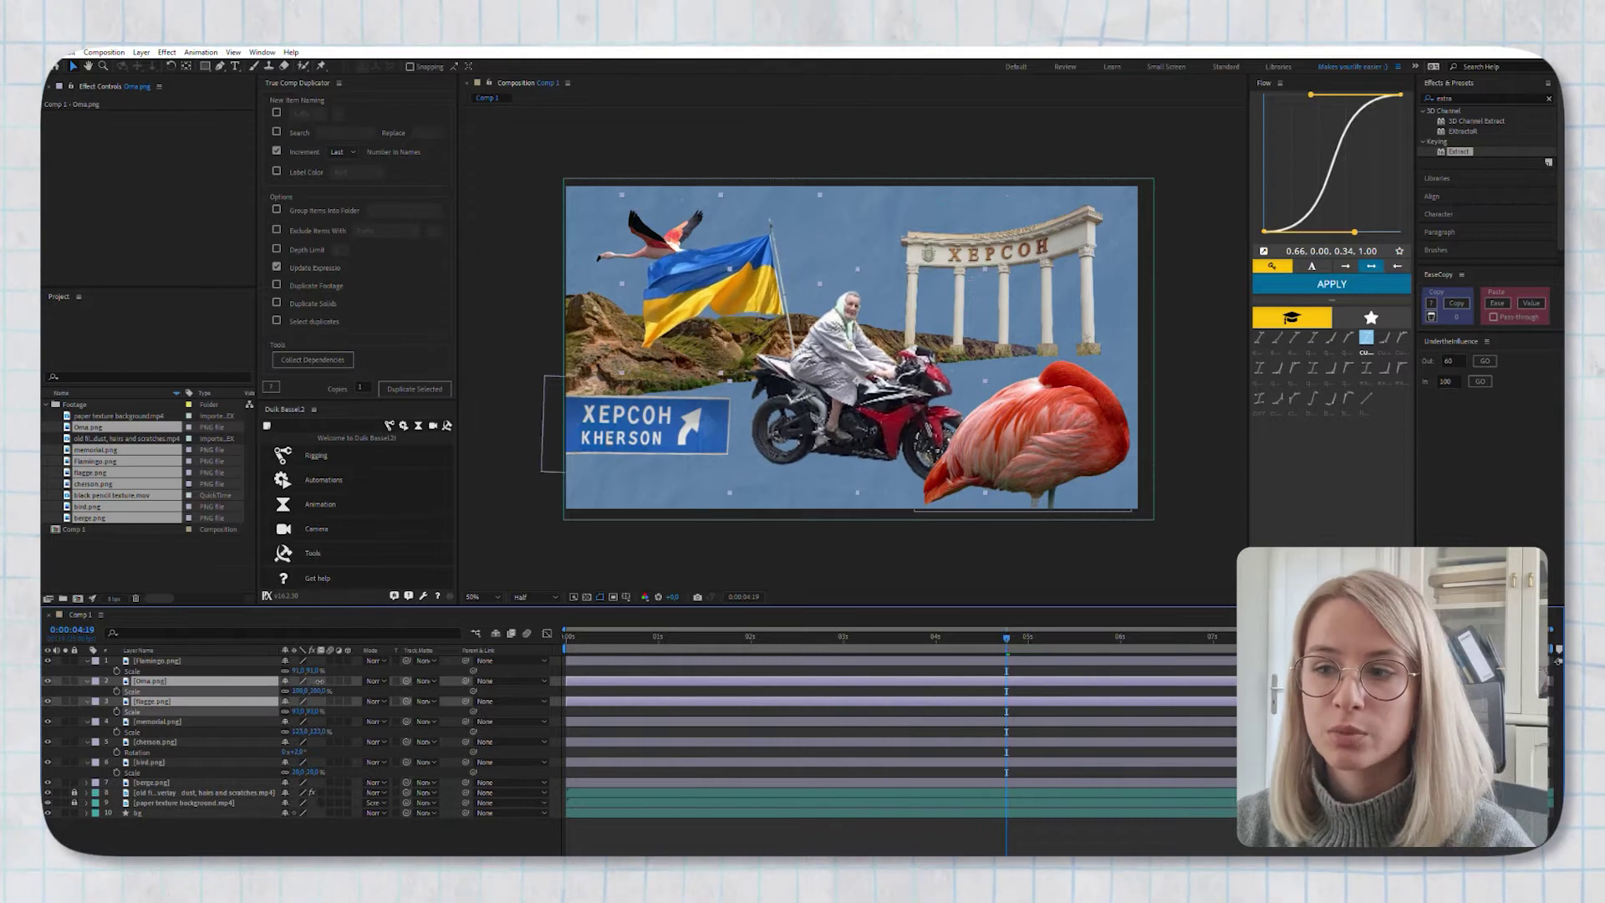
pyautogui.click(152, 700)
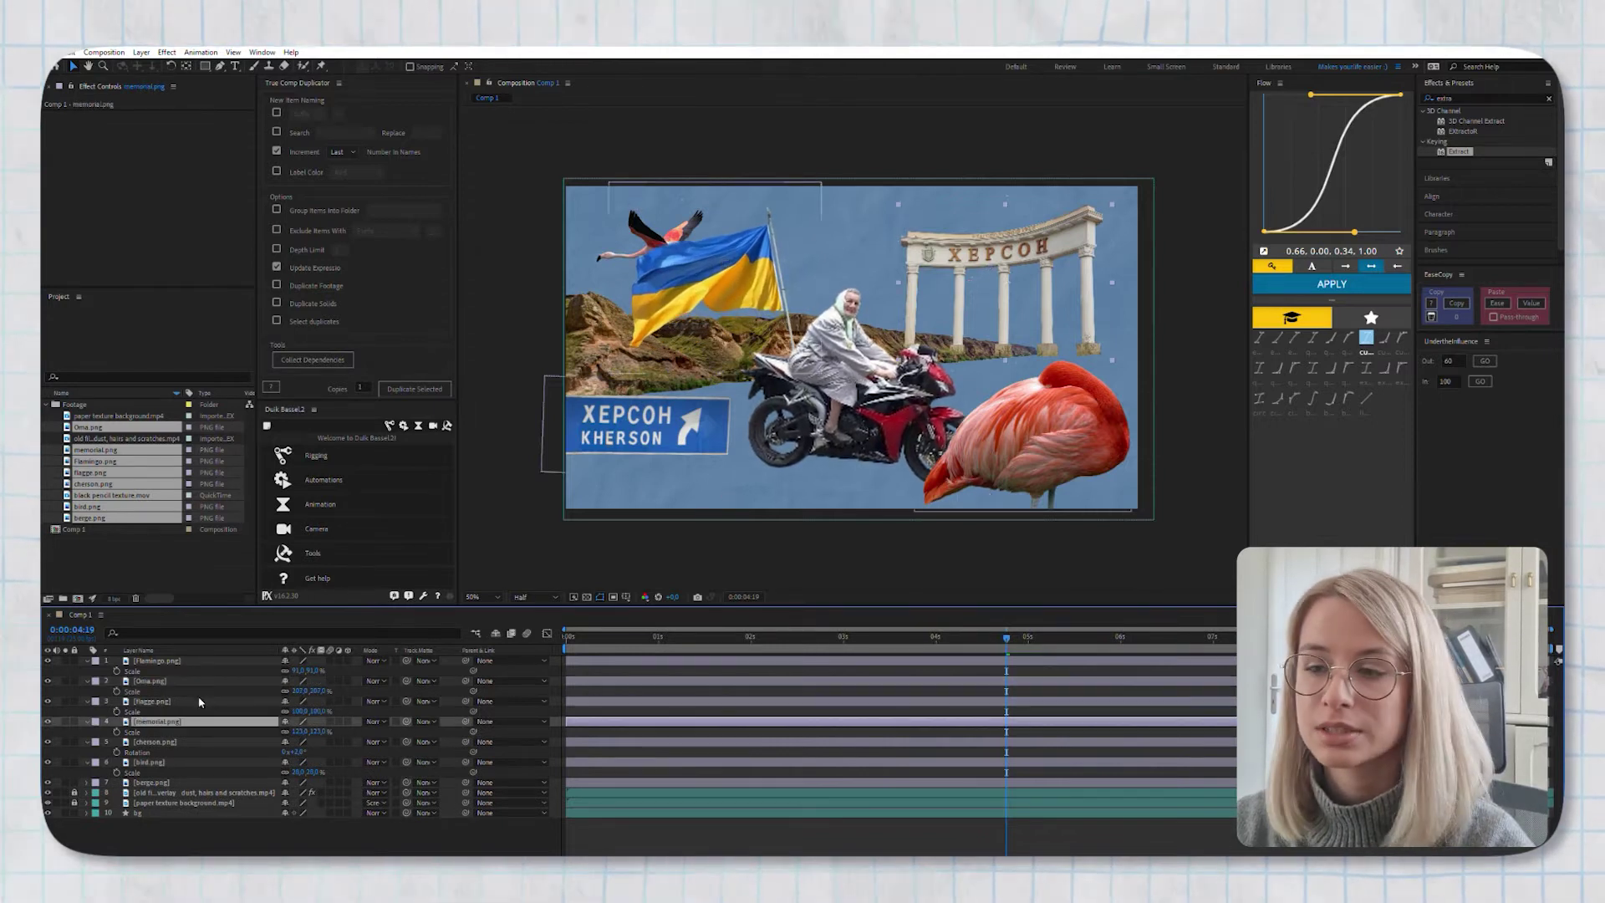
pyautogui.moveTo(769, 264); pyautogui.dragTo(762, 268)
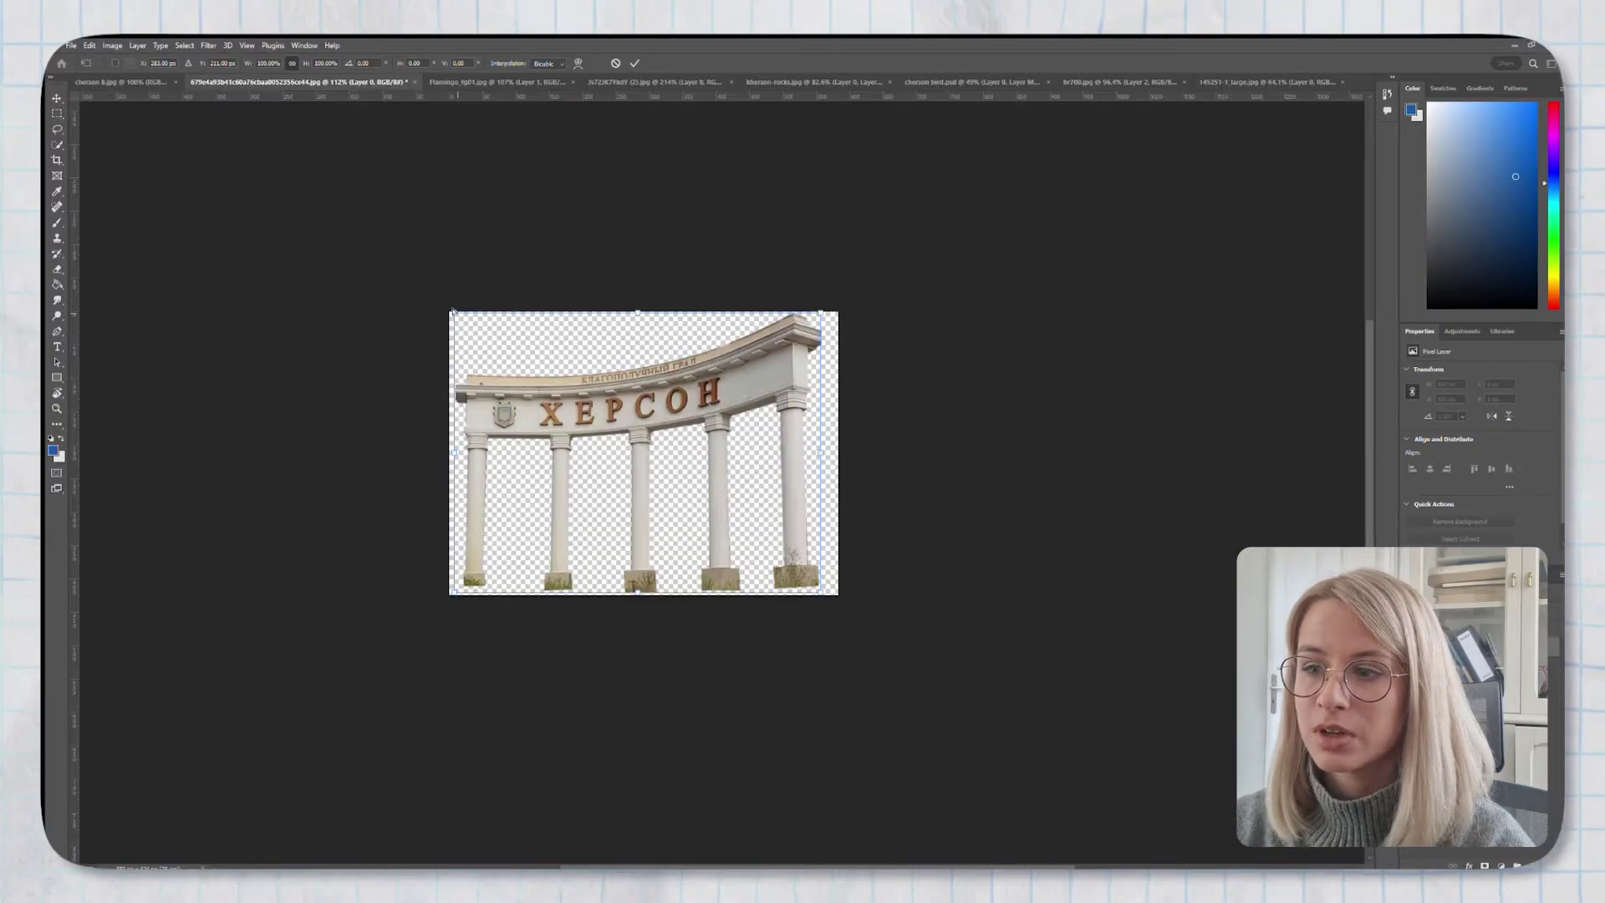
# Back in Photoshop, try skewing the arch's top-left corner, then cancel it
pyautogui.moveTo(451, 314); pyautogui.dragTo(450, 245)
pyautogui.press('Escape')
pyautogui.press('c')
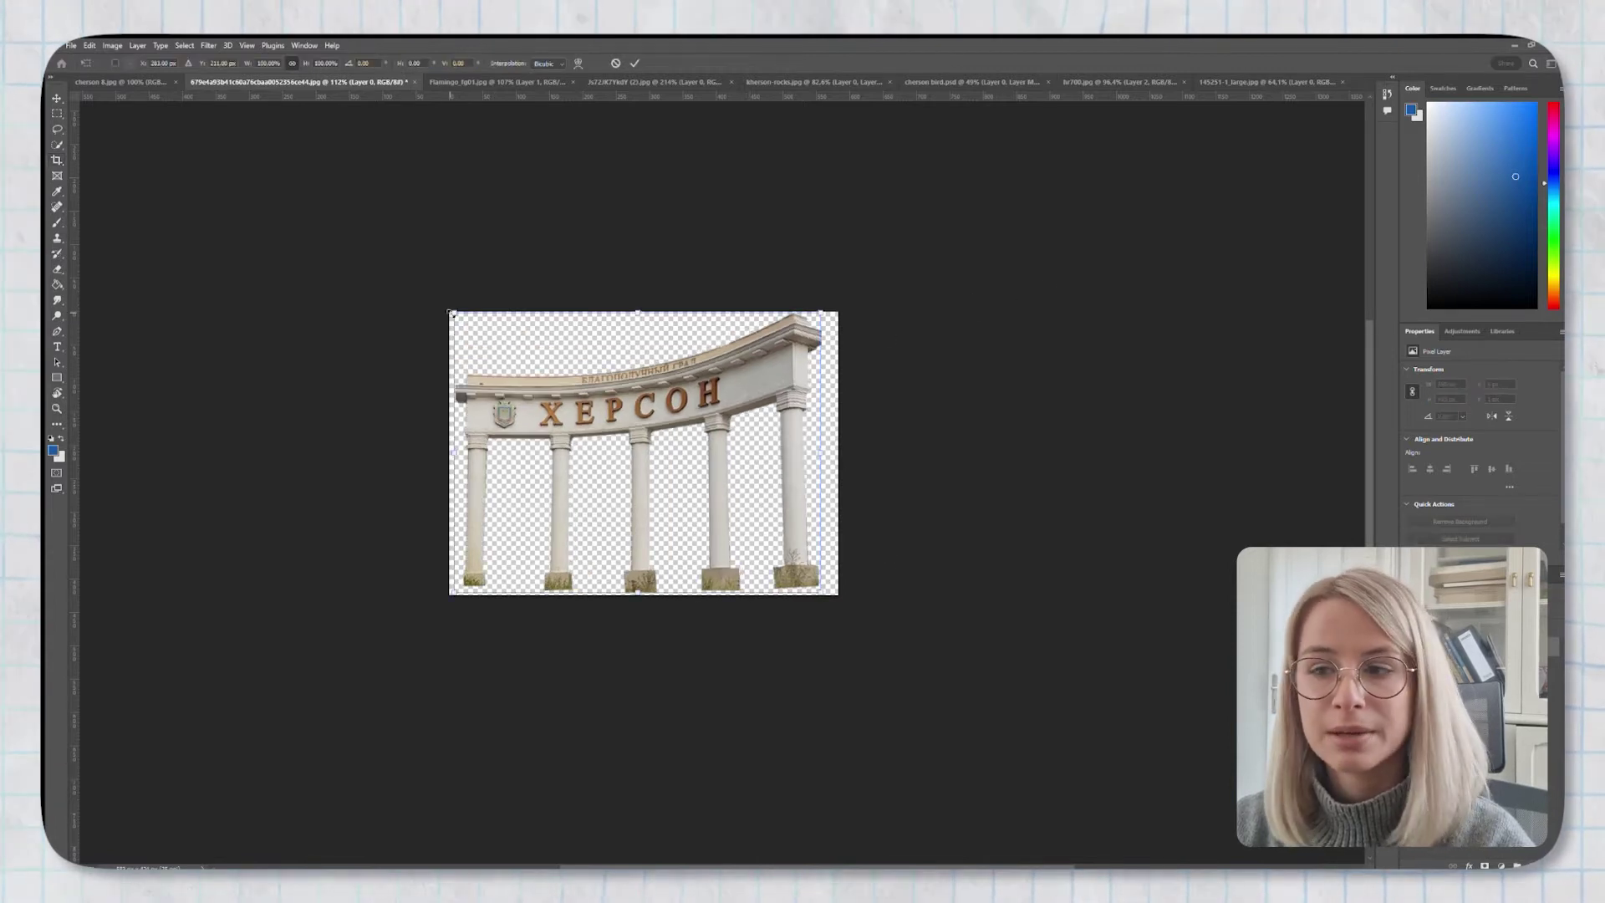
# Commit the new tilted shape of the ХЕРСОН arch image
pyautogui.click(633, 64)
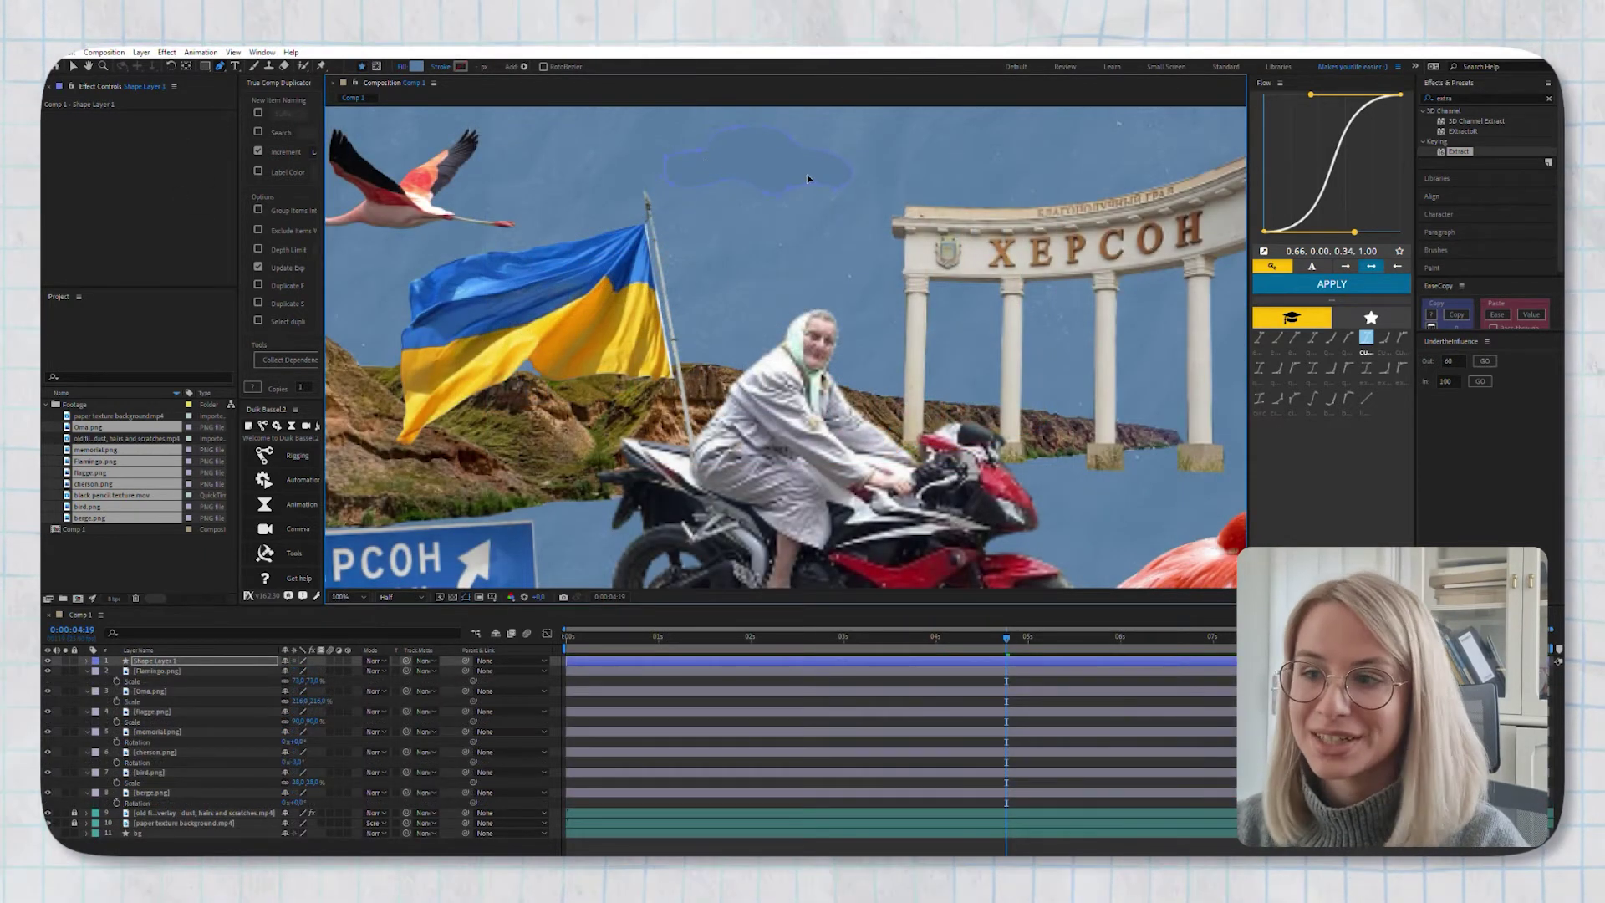
# Add black pencil texture.mov to the composition as layer 2 and scale it to about 29%
pyautogui.scroll(1, 827, 177)
pyautogui.click(98, 436)
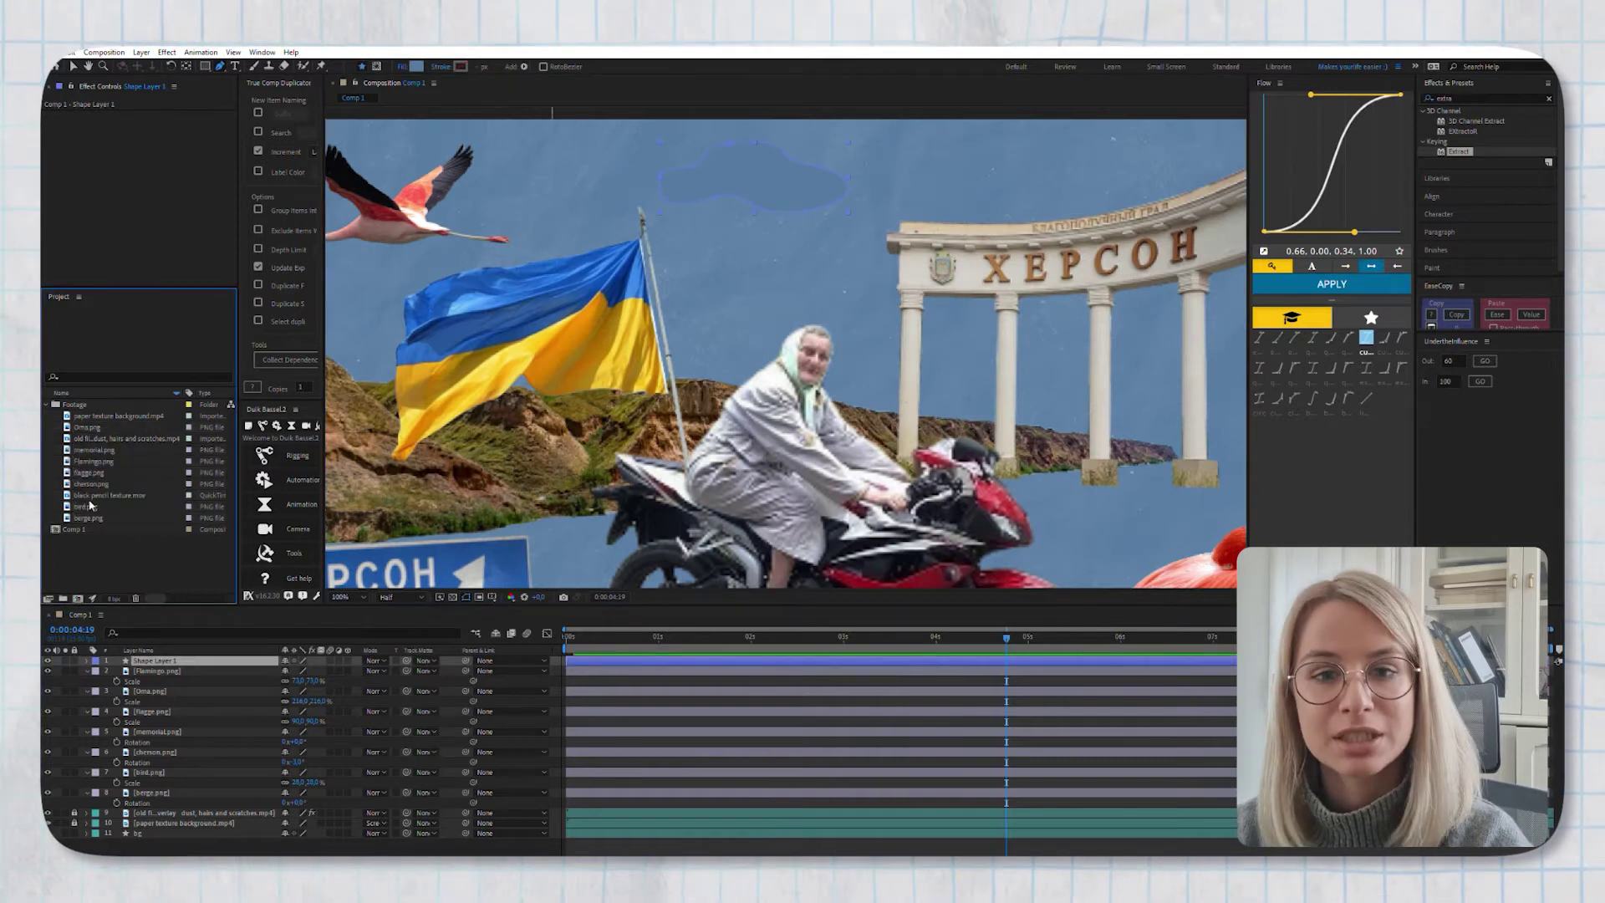
pyautogui.moveTo(108, 494); pyautogui.dragTo(269, 666)
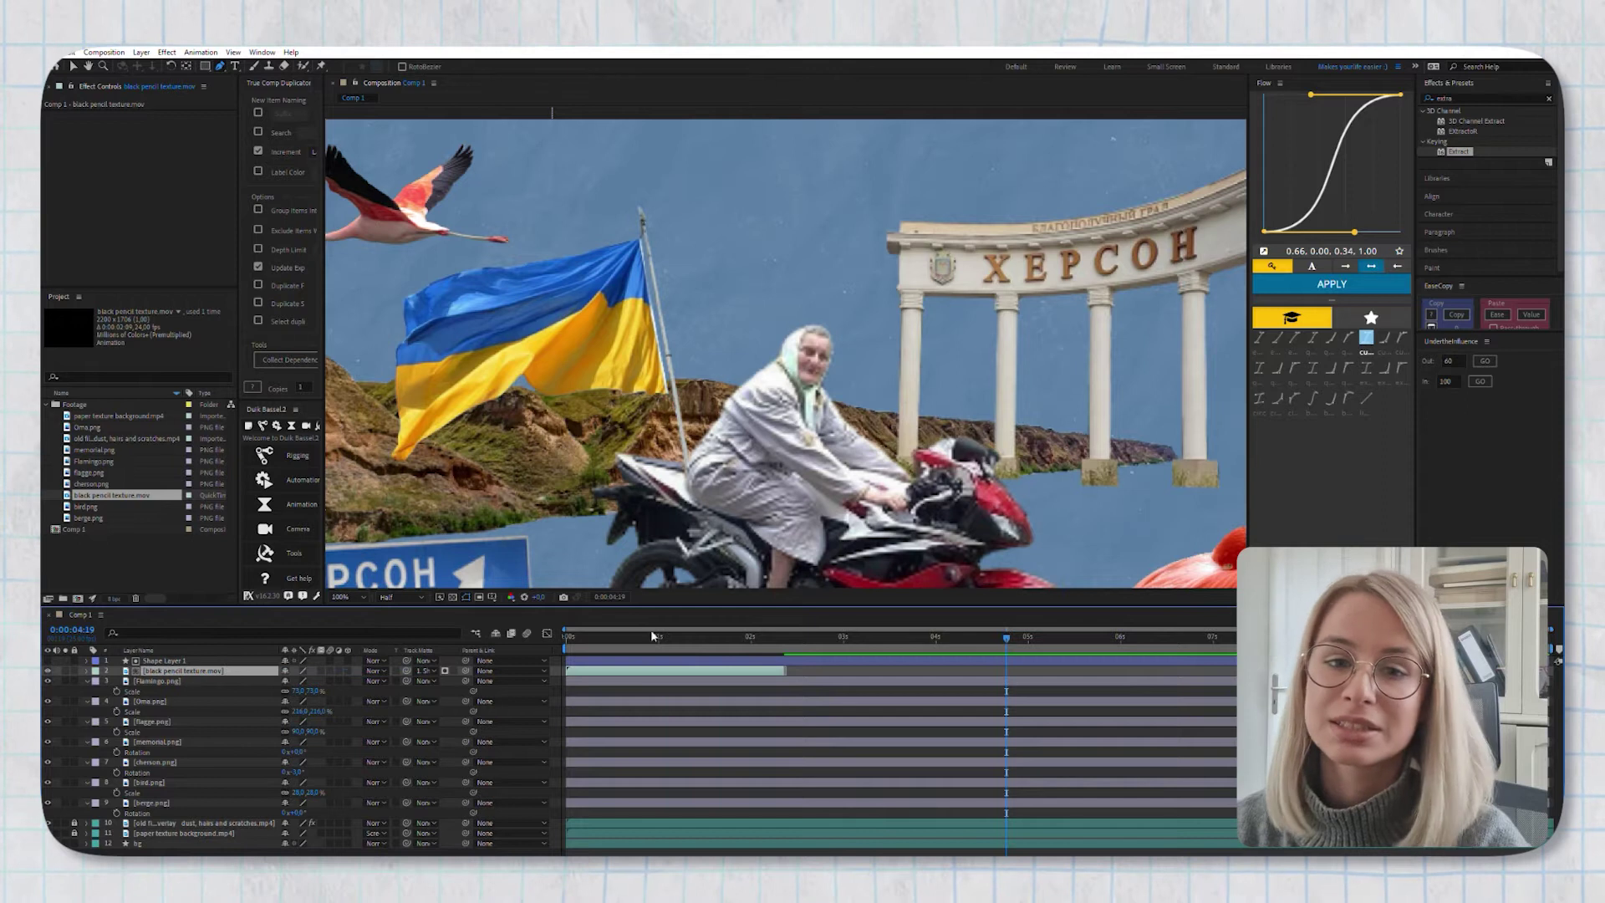
pyautogui.press('s')
pyautogui.moveTo(615, 645); pyautogui.dragTo(621, 646)
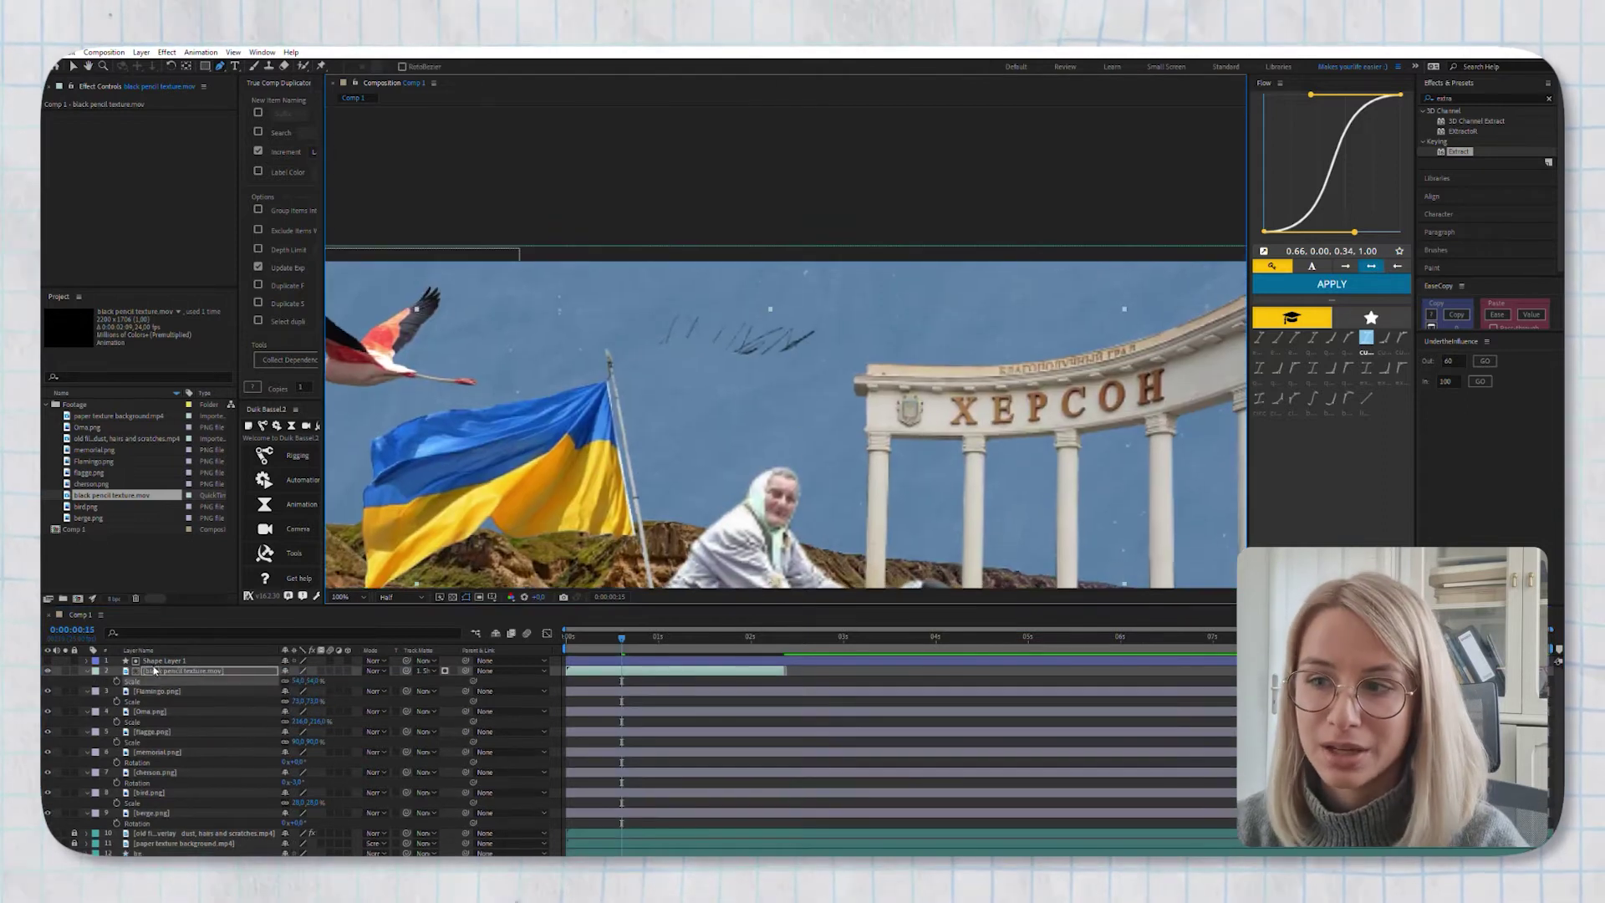
pyautogui.moveTo(298, 680); pyautogui.dragTo(275, 681)
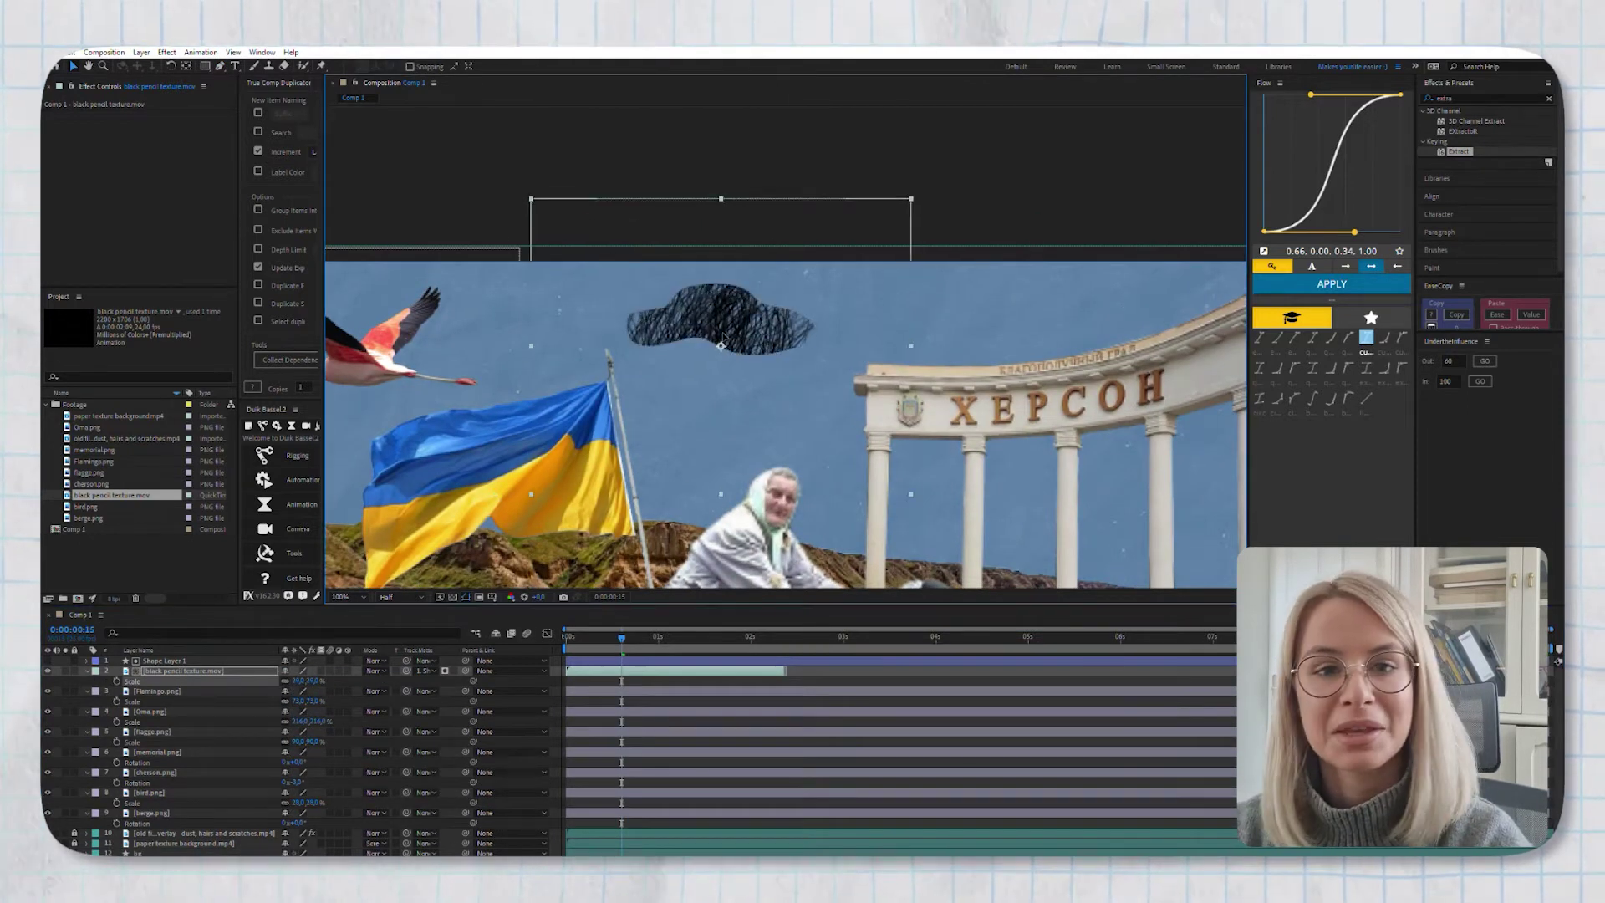
pyautogui.scroll(-2, 727, 333)
pyautogui.scroll(2, 727, 333)
# Give the cloud shape layer Roughen Edges and reshape its outline into fuller bumps
pyautogui.click(710, 280)
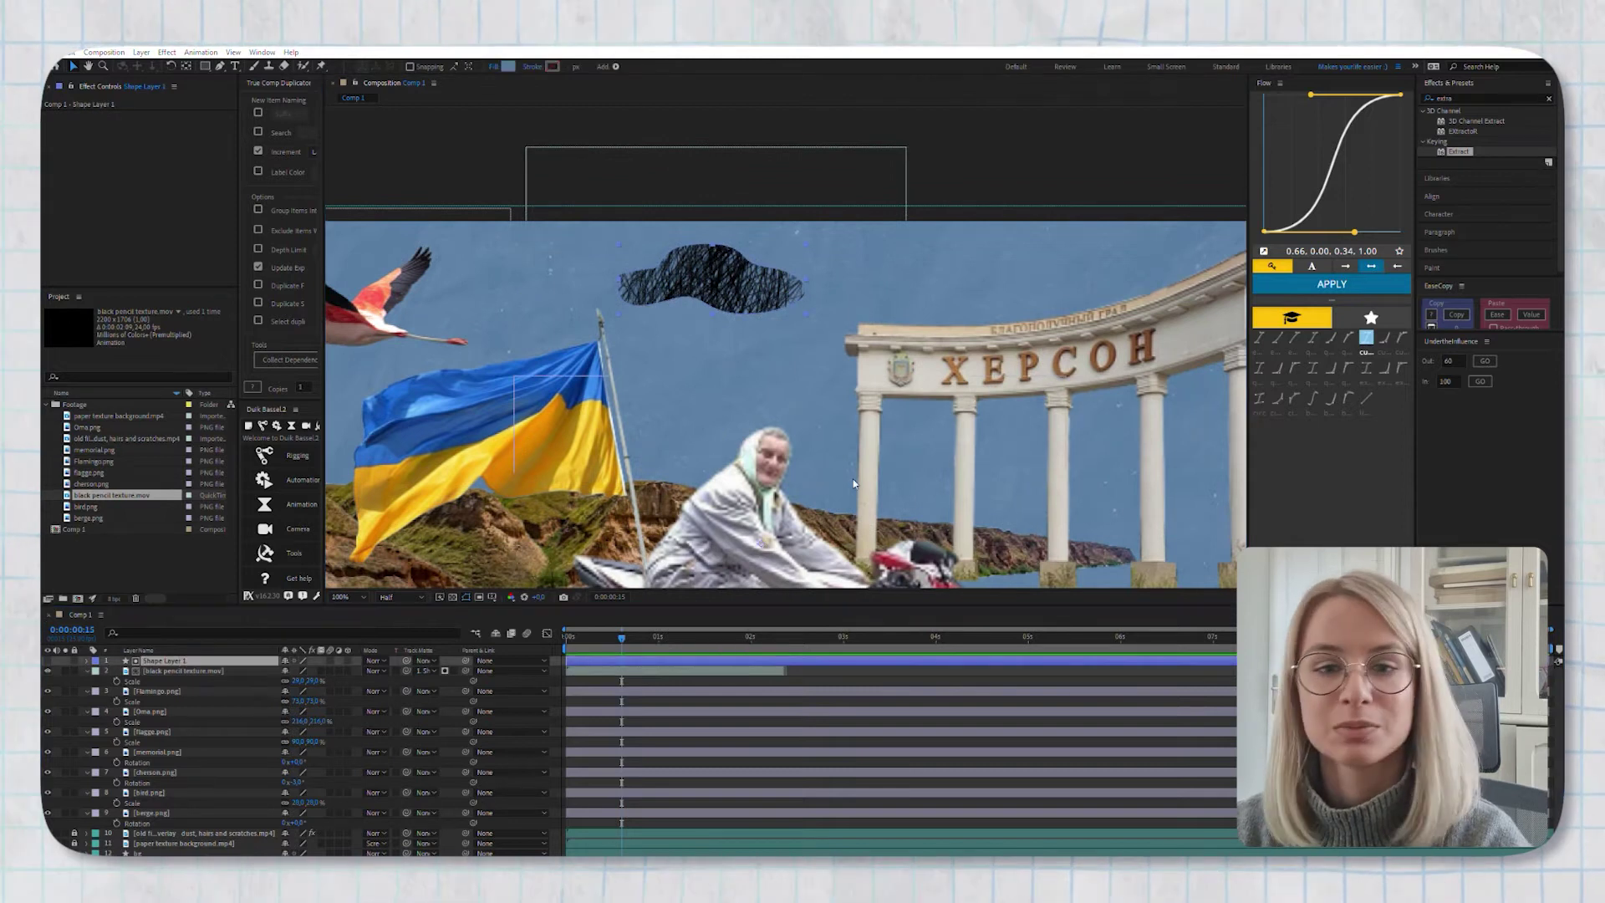
pyautogui.hotkey('ctrl', 'alt', 'shift', 'e')
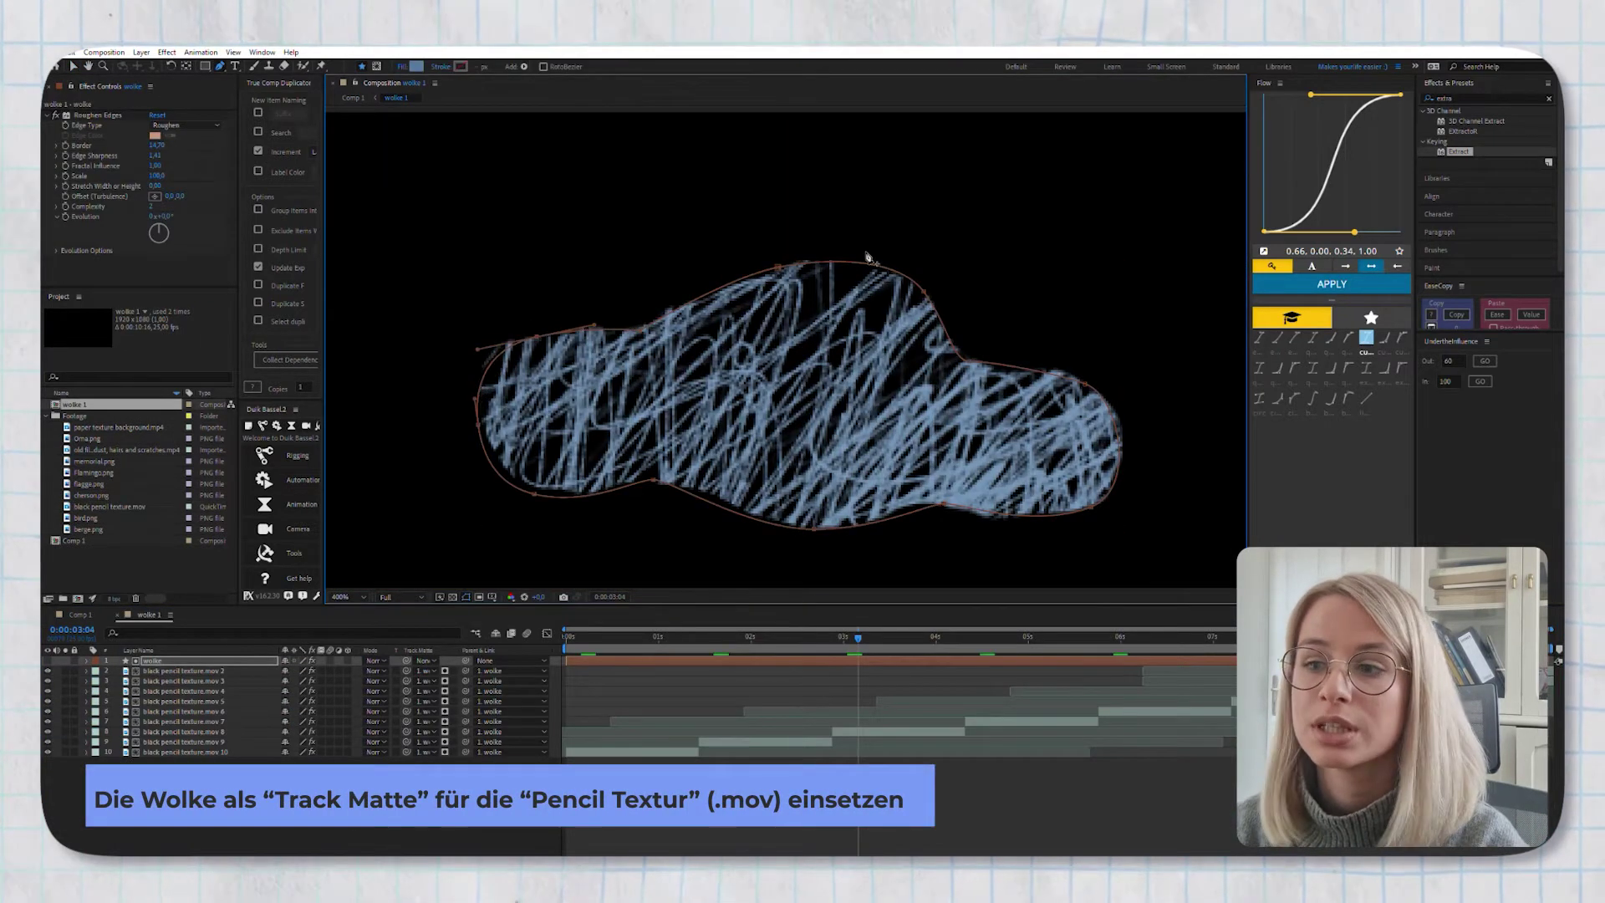
pyautogui.moveTo(868, 256); pyautogui.dragTo(905, 347)
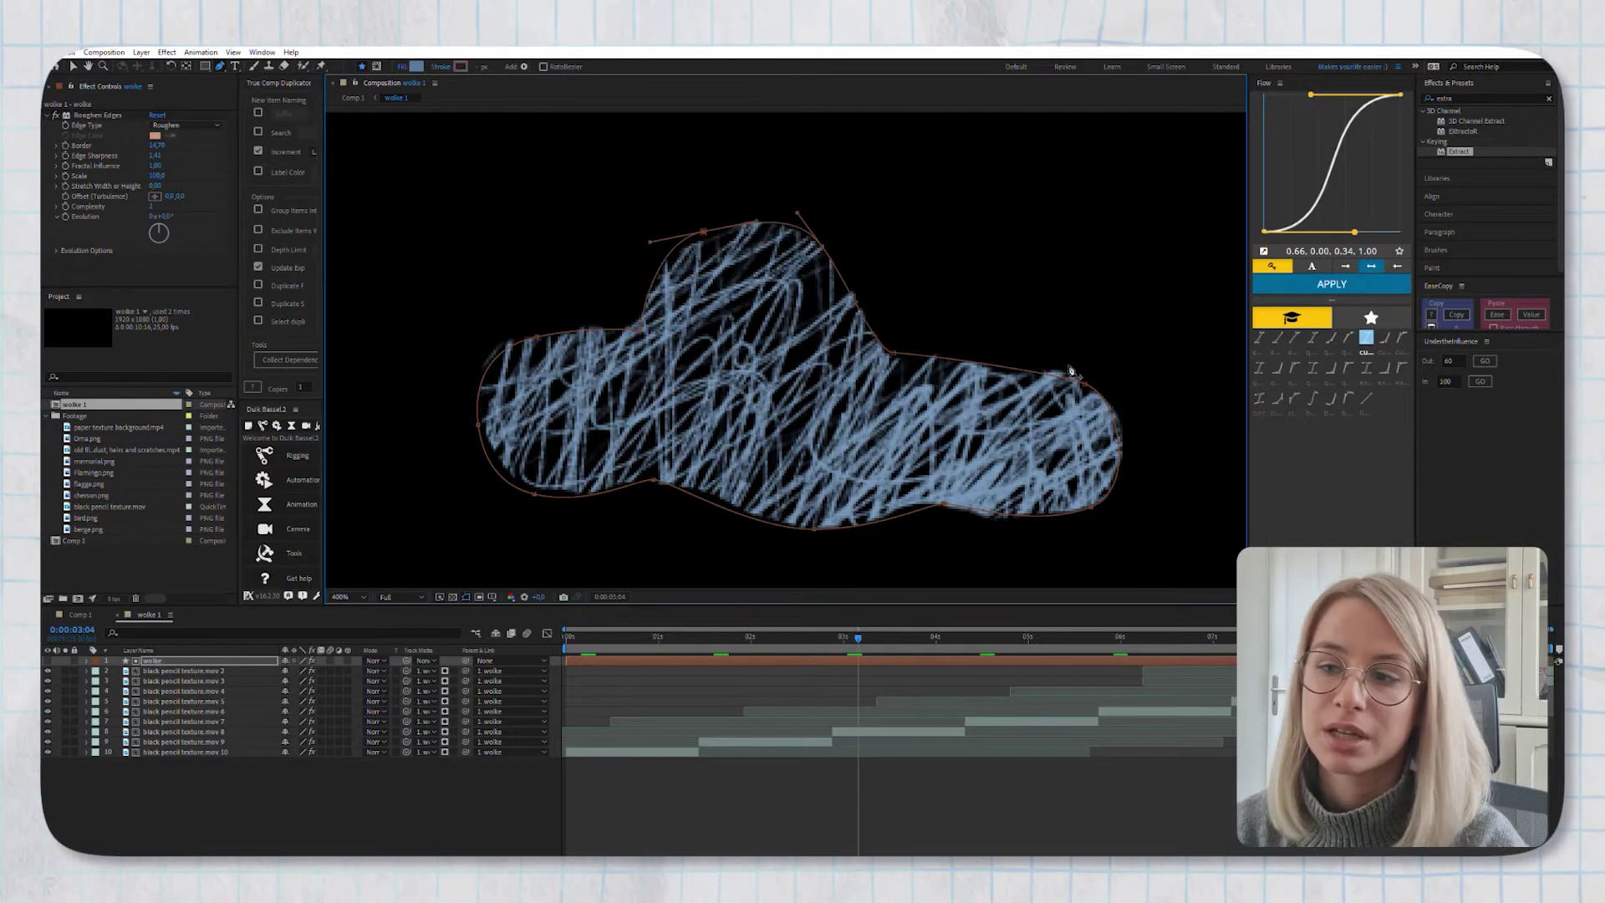
pyautogui.moveTo(1070, 370); pyautogui.dragTo(1055, 333)
pyautogui.moveTo(957, 527)
pyautogui.mouseDown()
pyautogui.moveTo(1034, 528)
pyautogui.moveTo(1086, 456)
pyautogui.mouseUp()
pyautogui.moveTo(815, 528); pyautogui.dragTo(819, 472)
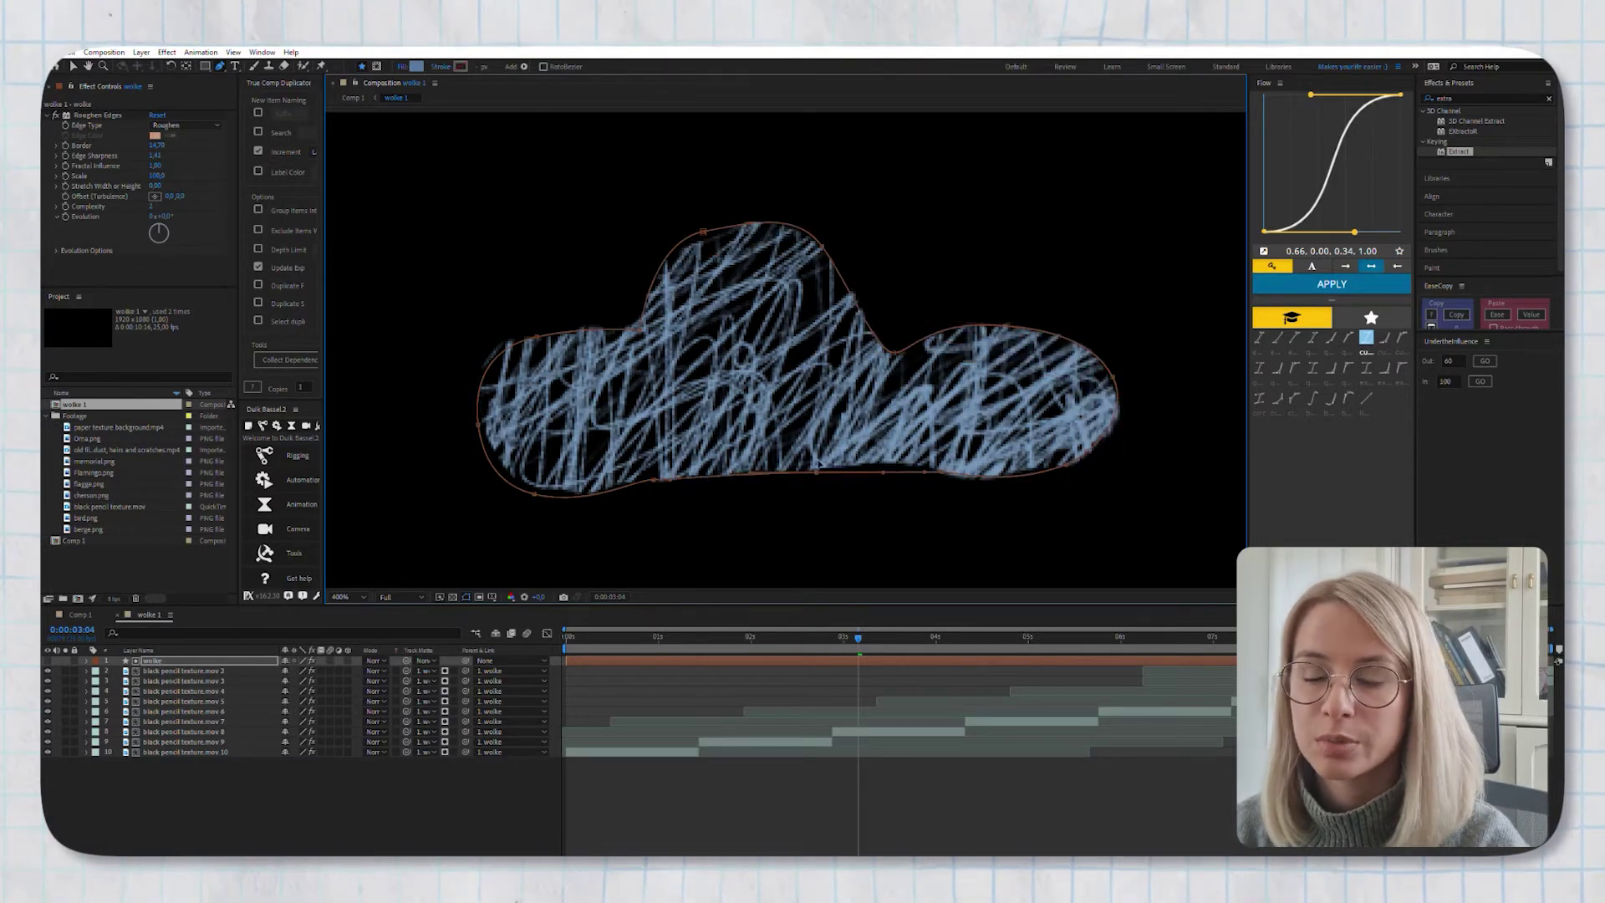
pyautogui.click(706, 224)
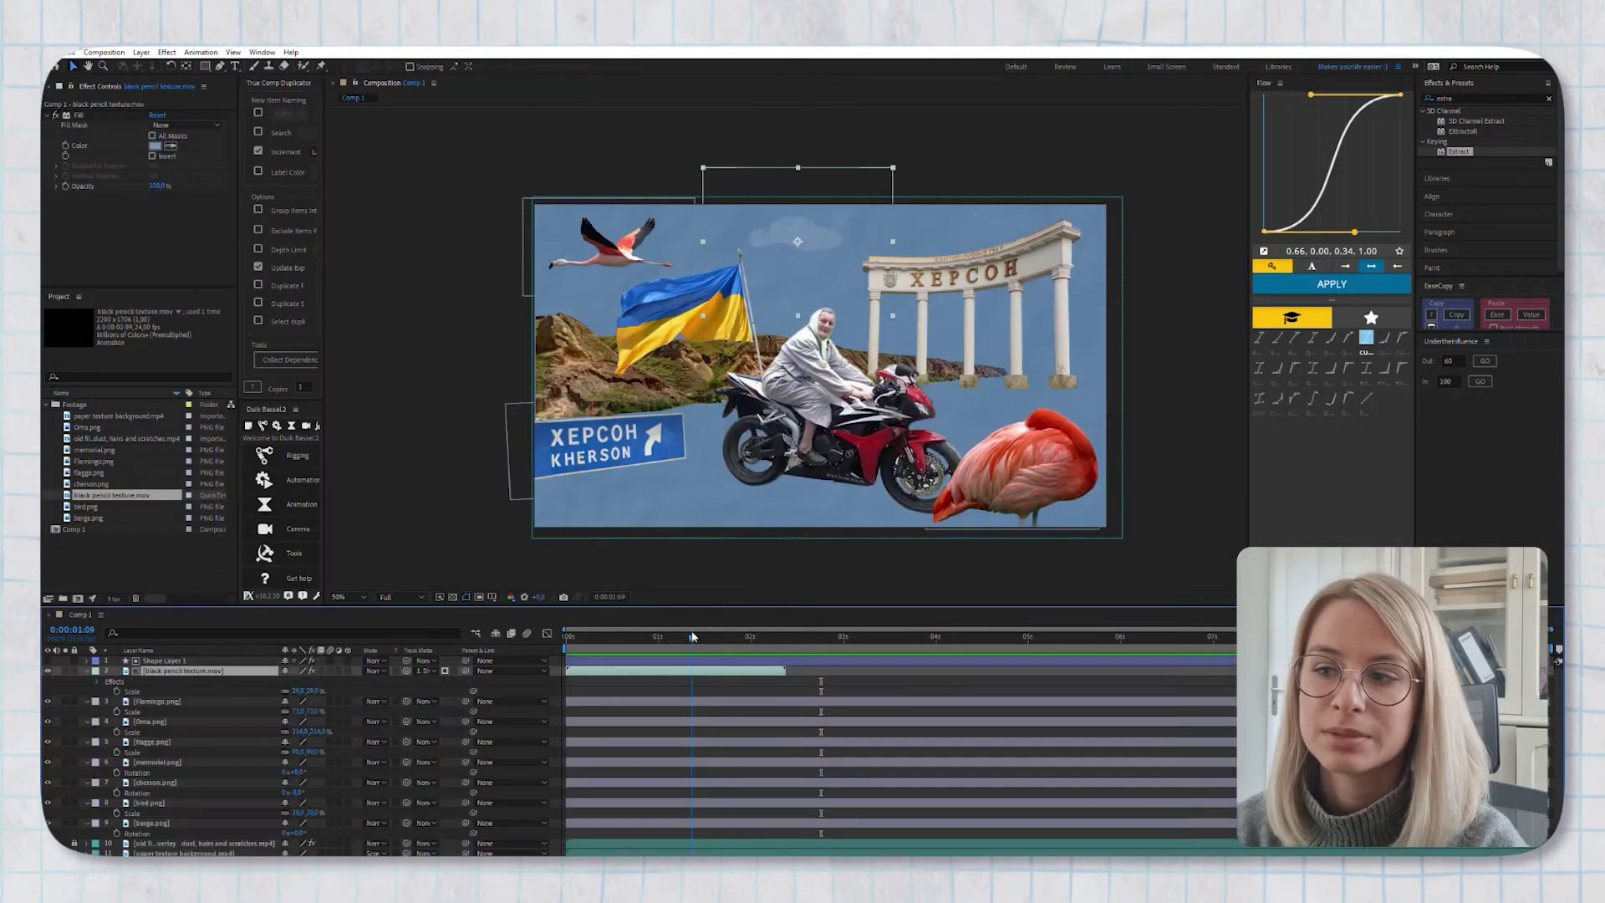
# Enable Time Remapping on the pencil texture and extend it to about 2 seconds
pyautogui.moveTo(682, 637); pyautogui.dragTo(641, 639)
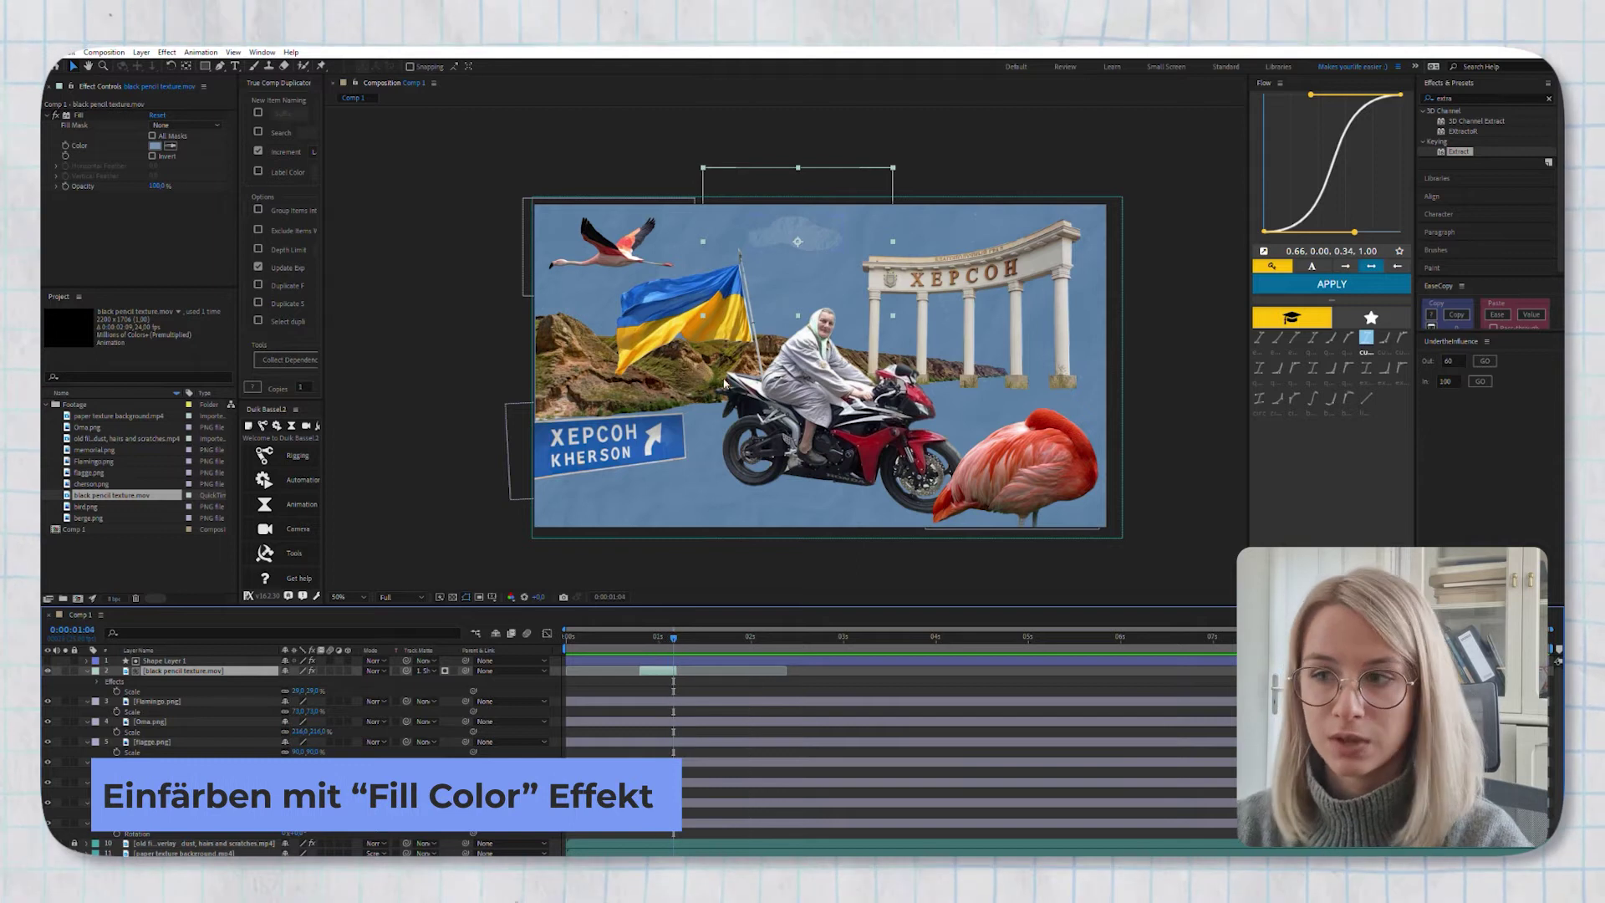
pyautogui.hotkey('ctrl', 'alt', 't')
pyautogui.scroll(3, 661, 675)
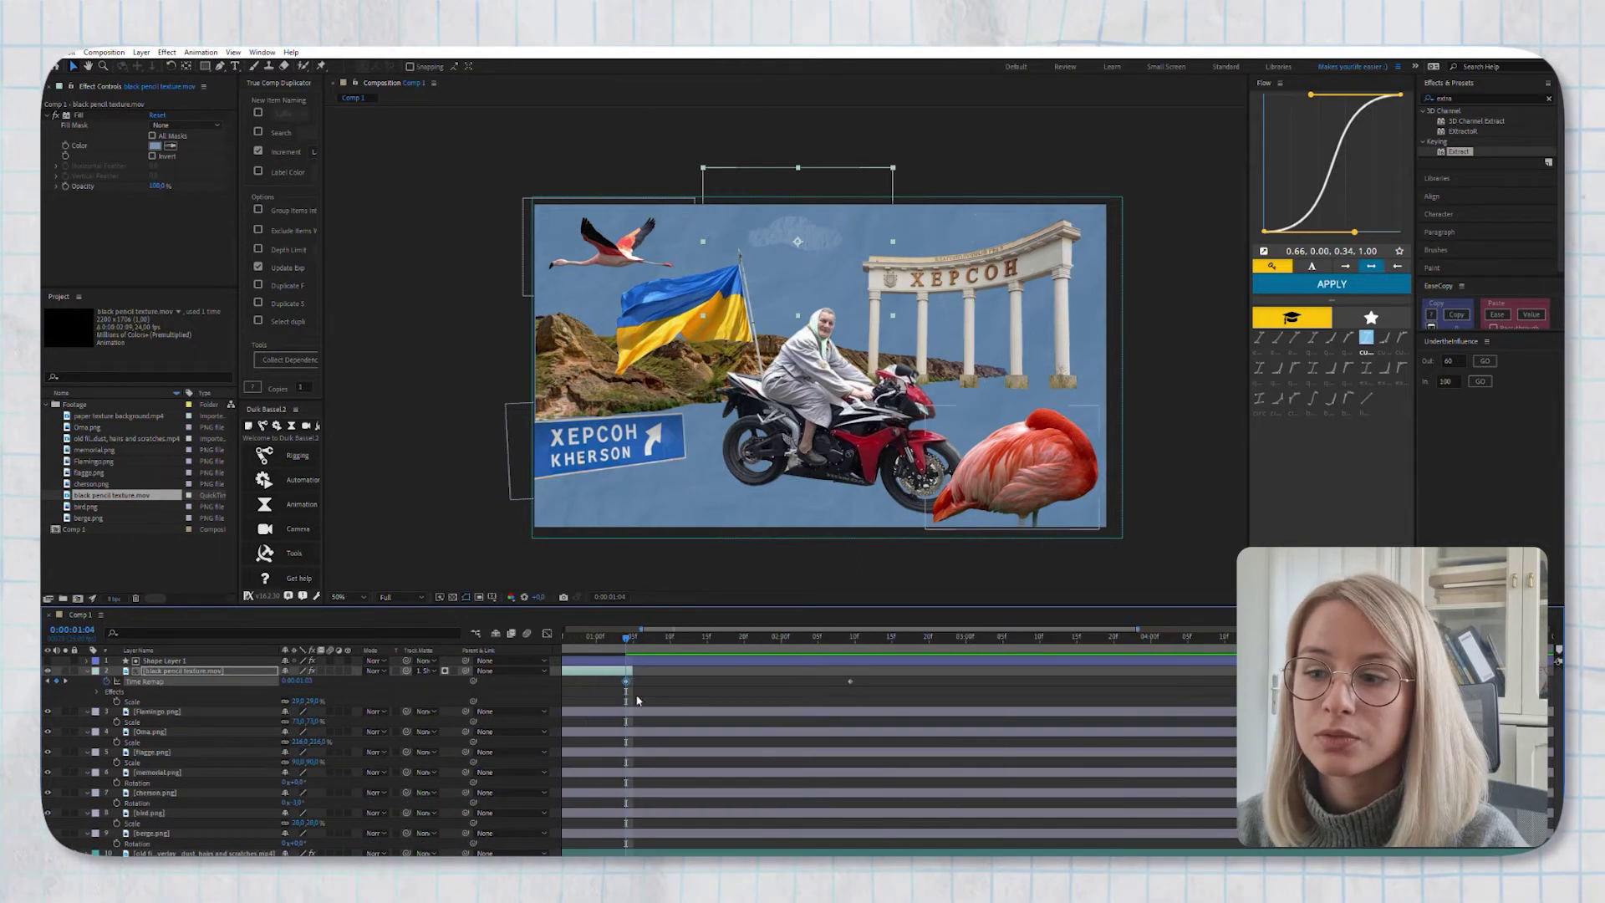
pyautogui.moveTo(633, 670); pyautogui.dragTo(953, 671)
pyautogui.scroll(-3, 790, 684)
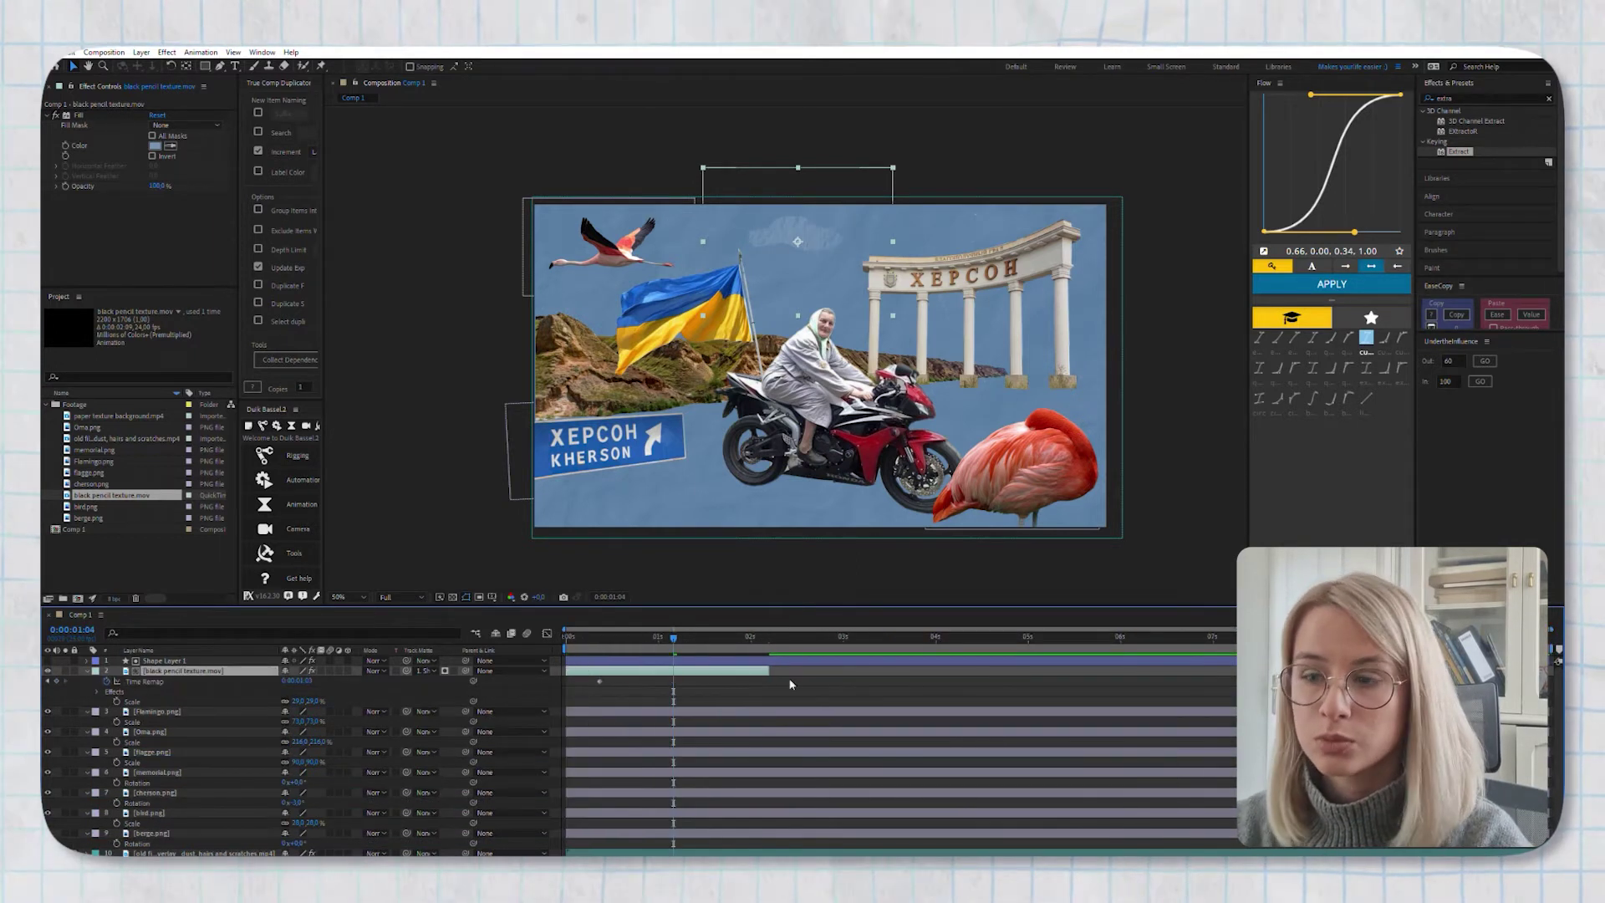
pyautogui.moveTo(766, 666); pyautogui.dragTo(998, 671)
pyautogui.click(565, 637)
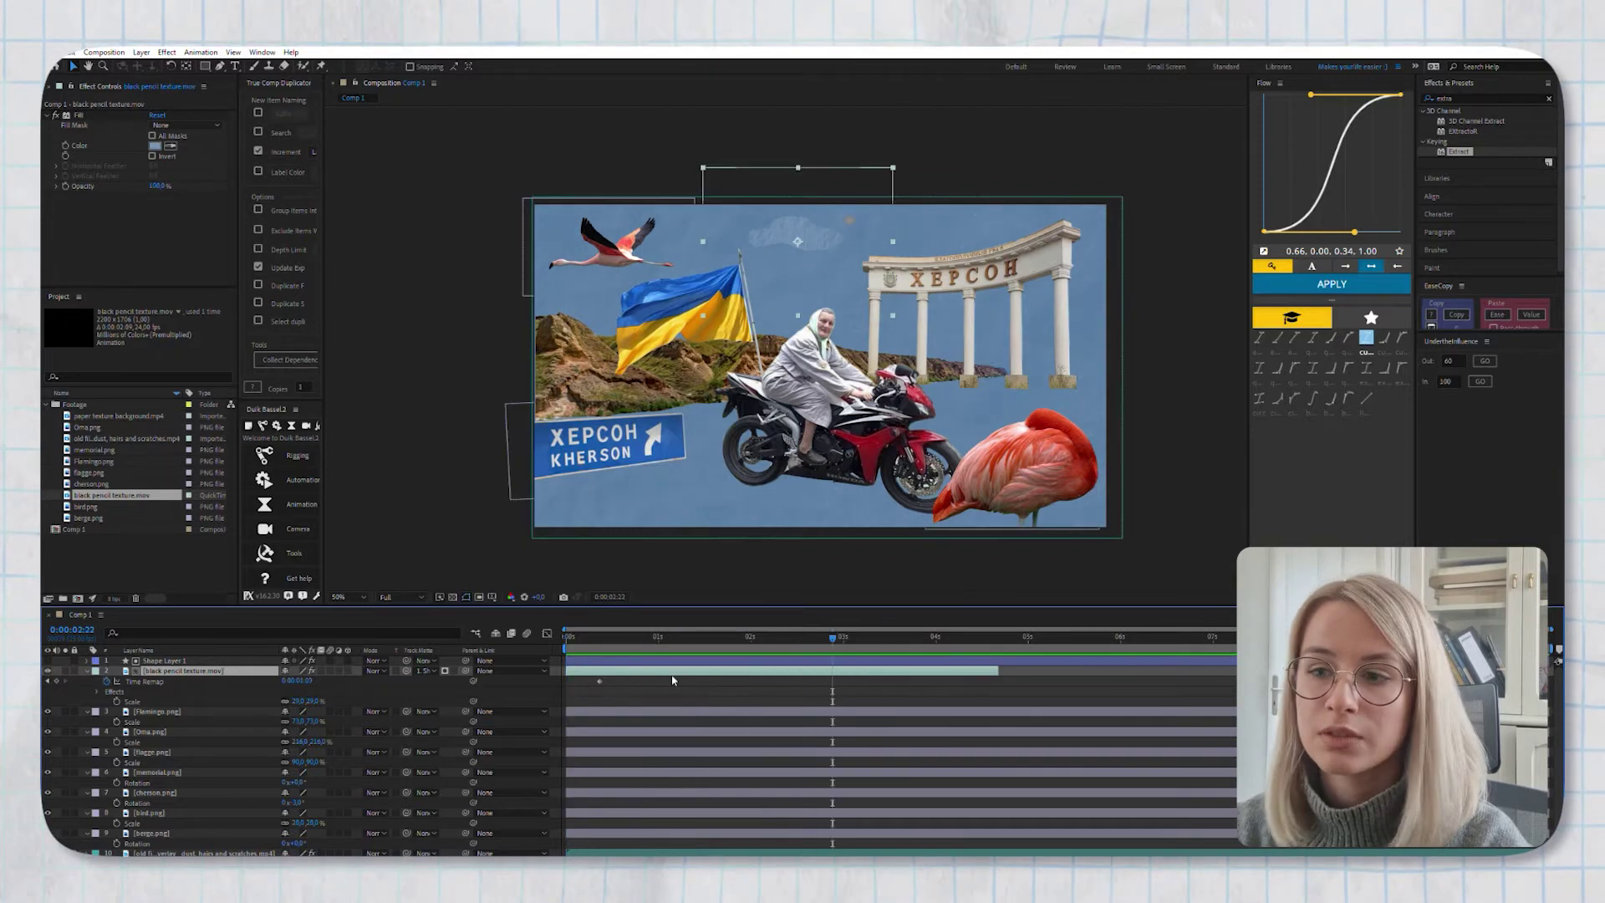
pyautogui.moveTo(600, 681); pyautogui.dragTo(677, 659)
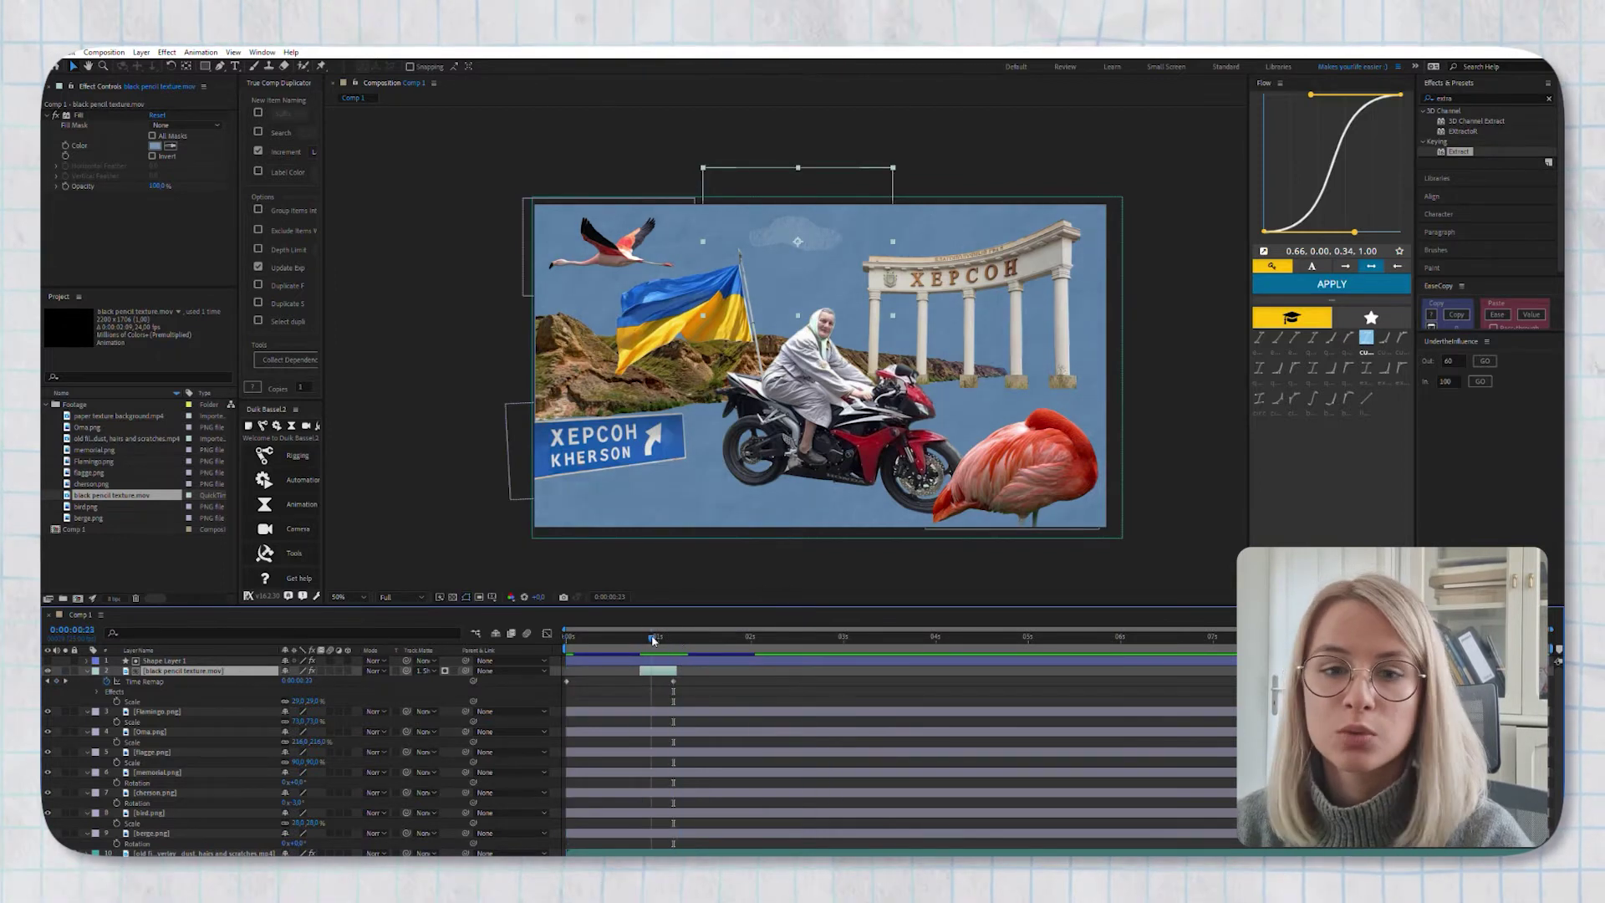
# Duplicate the pencil texture layer and stagger the copies one after another
pyautogui.hotkey('ctrl', 'd')
pyautogui.hotkey('ctrl', 'd')
pyautogui.moveTo(658, 670); pyautogui.dragTo(731, 670)
pyautogui.hotkey('ctrl', 'd')
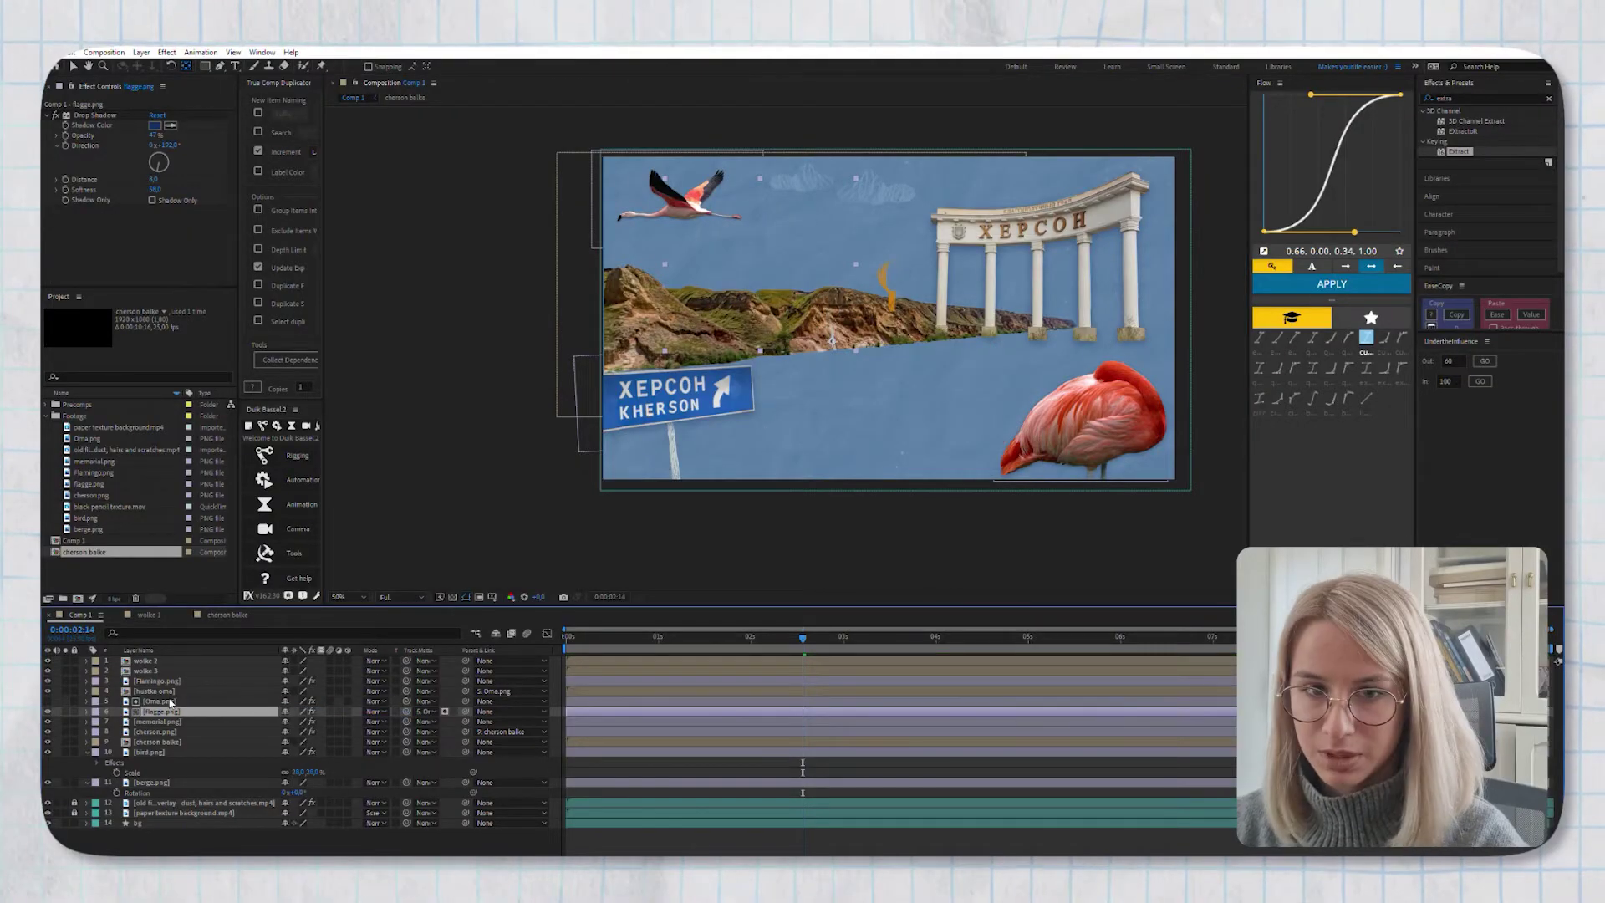
# Reveal Oma's and Flamingo's animated properties and add a Position keyframe to the berge mountains
pyautogui.keyDown('ctrl'); pyautogui.click(171, 702); pyautogui.keyUp('ctrl')
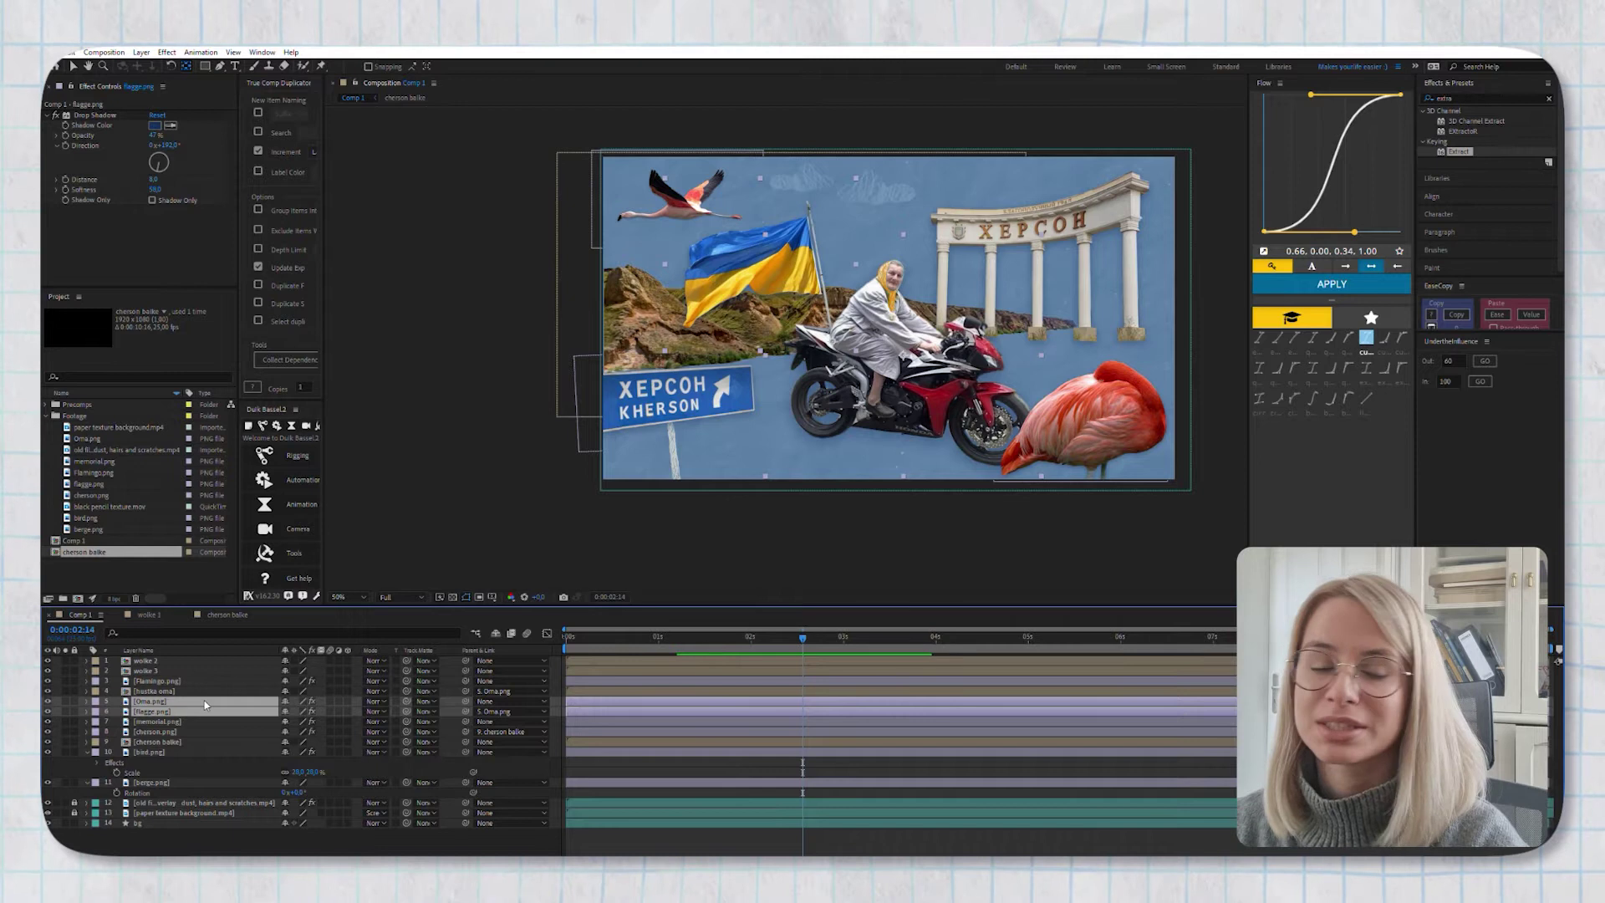
pyautogui.press('u')
pyautogui.click(174, 680)
pyautogui.scroll(-3, 630, 774)
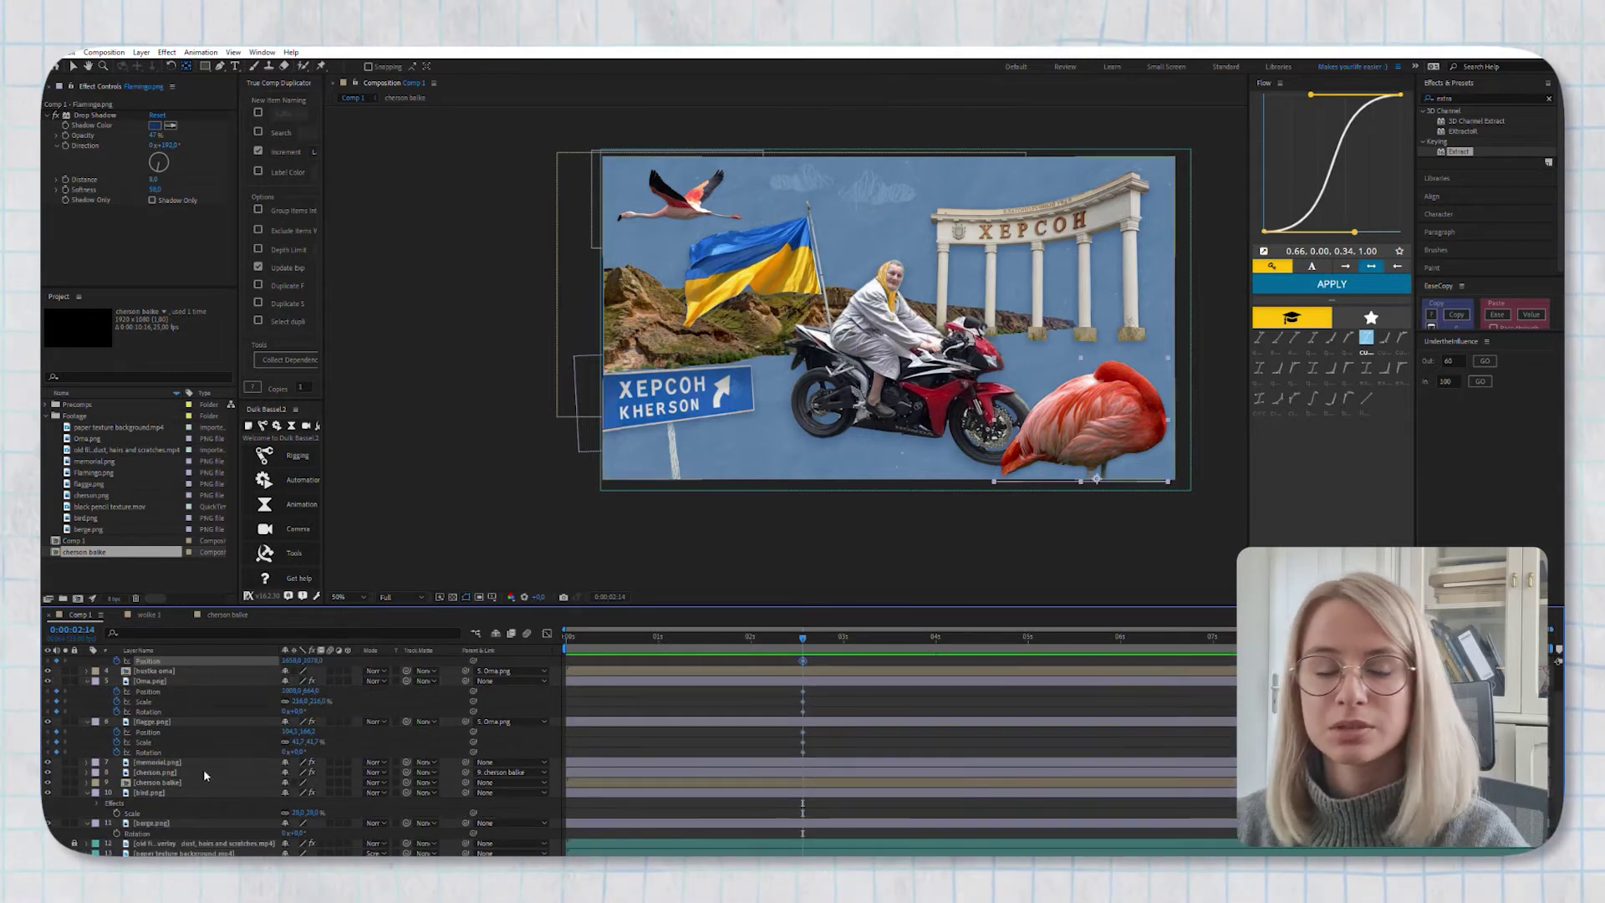
pyautogui.click(155, 810)
pyautogui.hotkey('alt', 'shift', 'p')
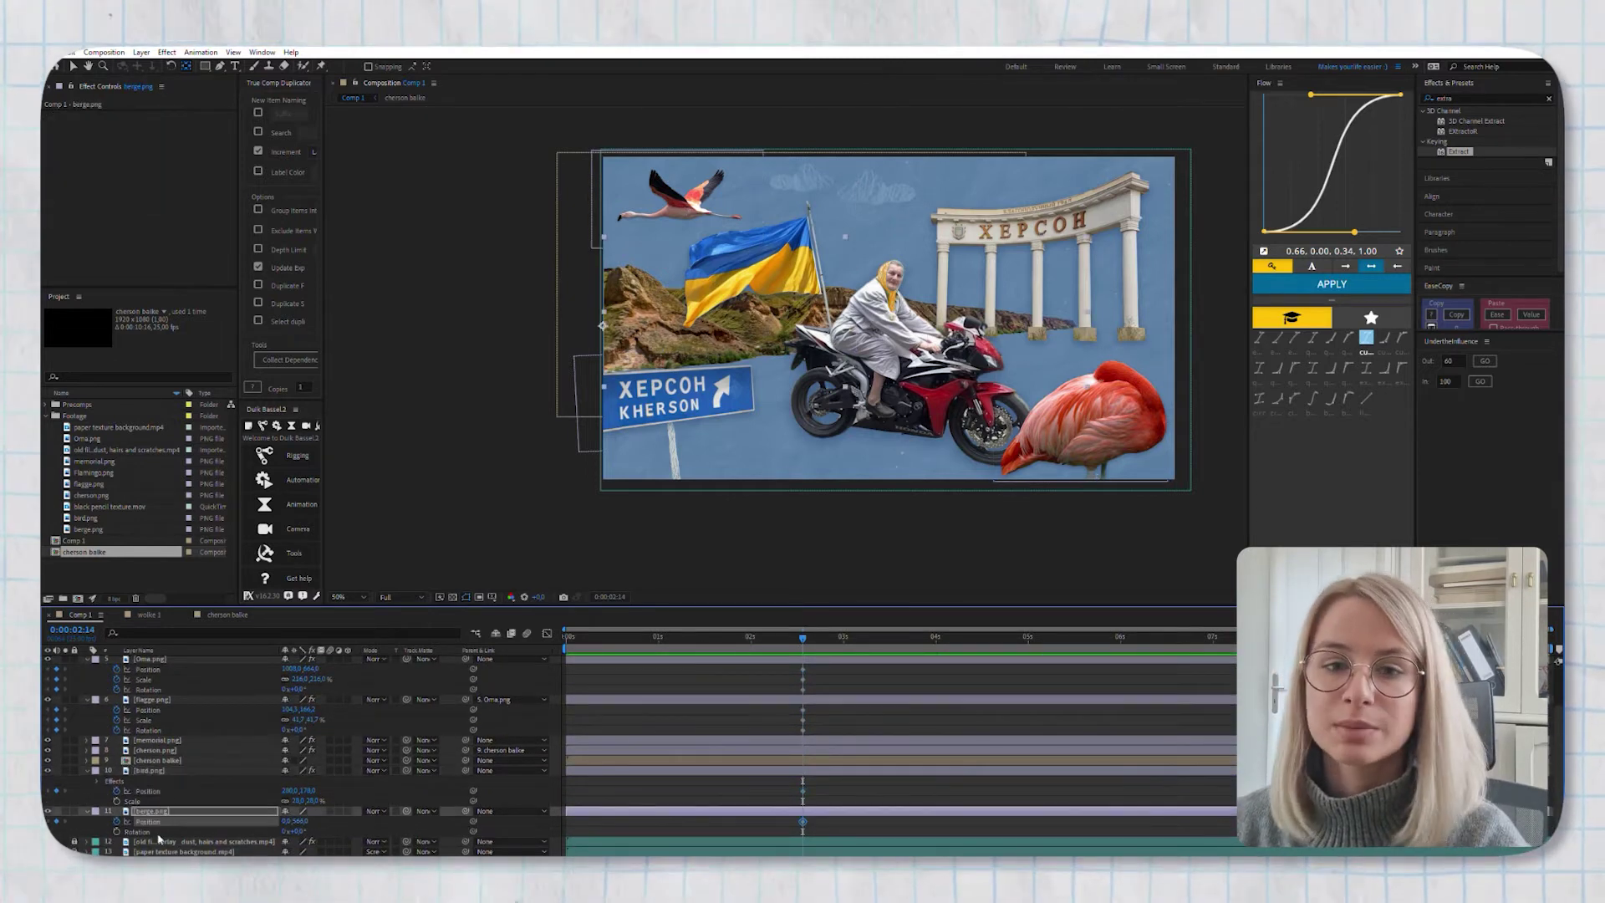
# Show the keyframed properties of the cherson balke sign and the memorial arch
pyautogui.click(164, 759)
pyautogui.scroll(-1, 168, 743)
pyautogui.press('u')
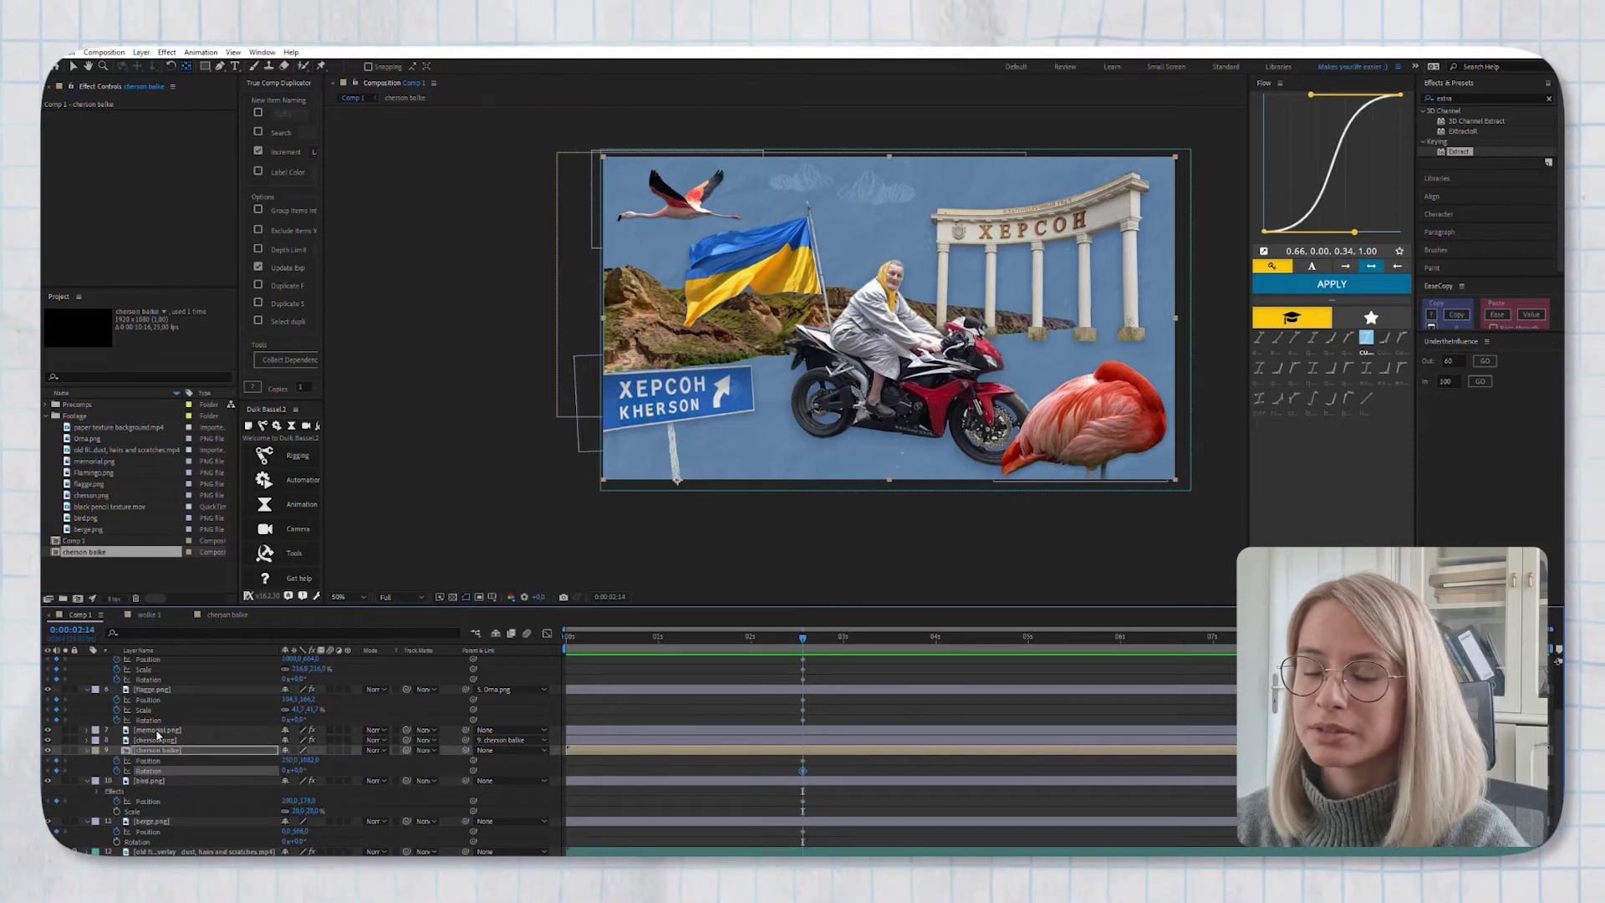
pyautogui.click(156, 730)
pyautogui.press('u')
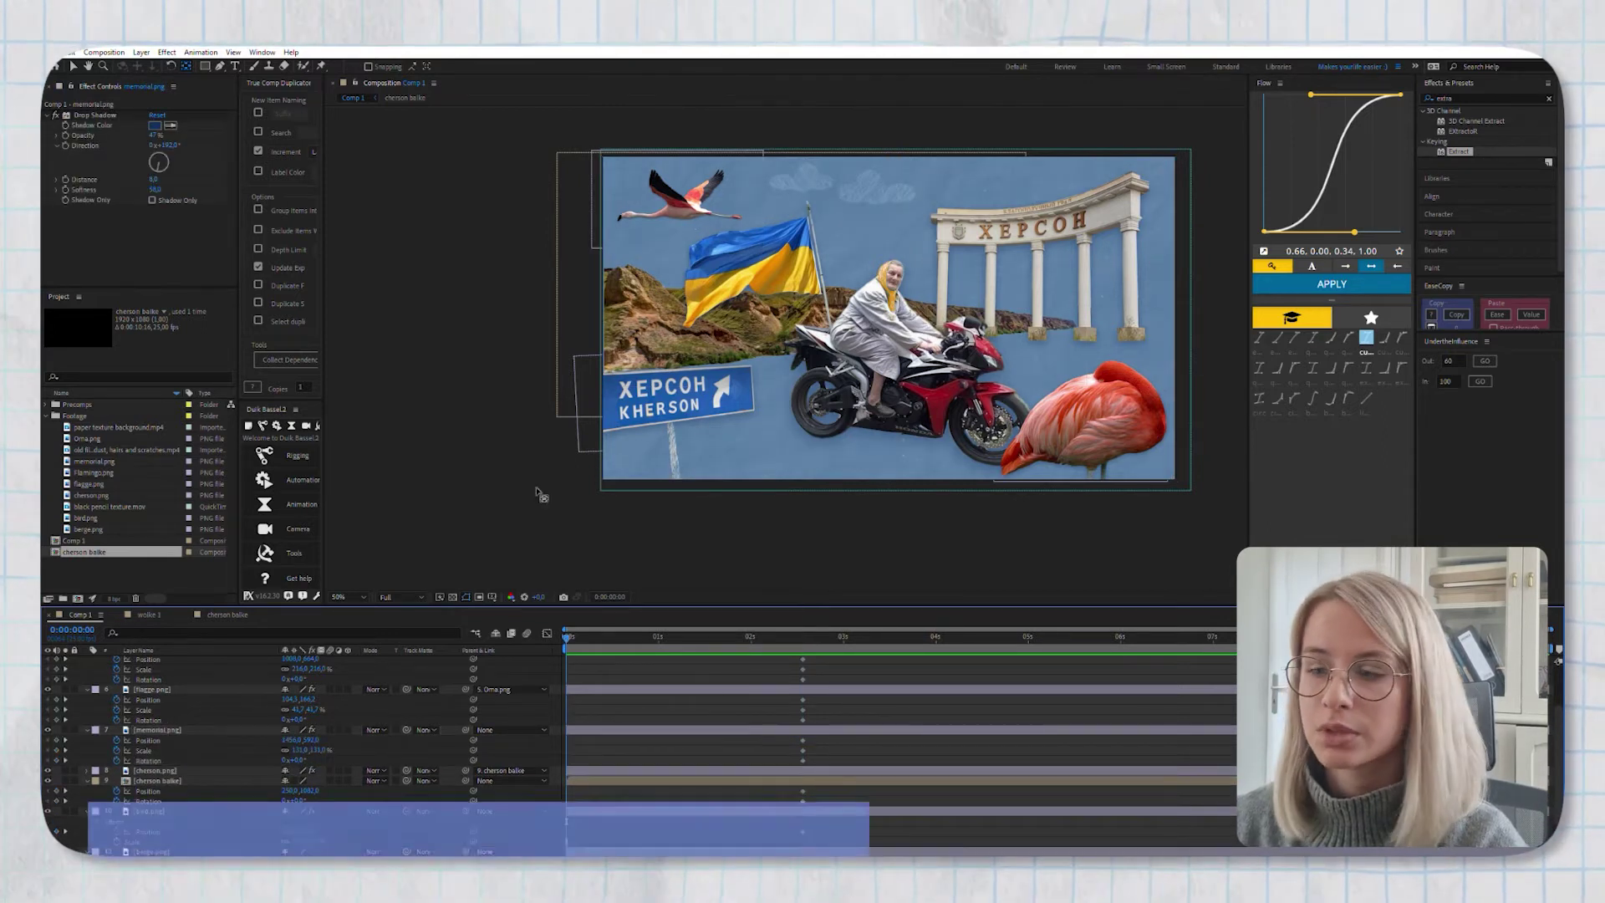
pyautogui.scroll(5, 753, 736)
# Move the flamingo right and down at 0s, and nudge the memorial arch up-right, enlarging it to 141%
pyautogui.click(1105, 417)
pyautogui.moveTo(1105, 417); pyautogui.dragTo(1123, 451)
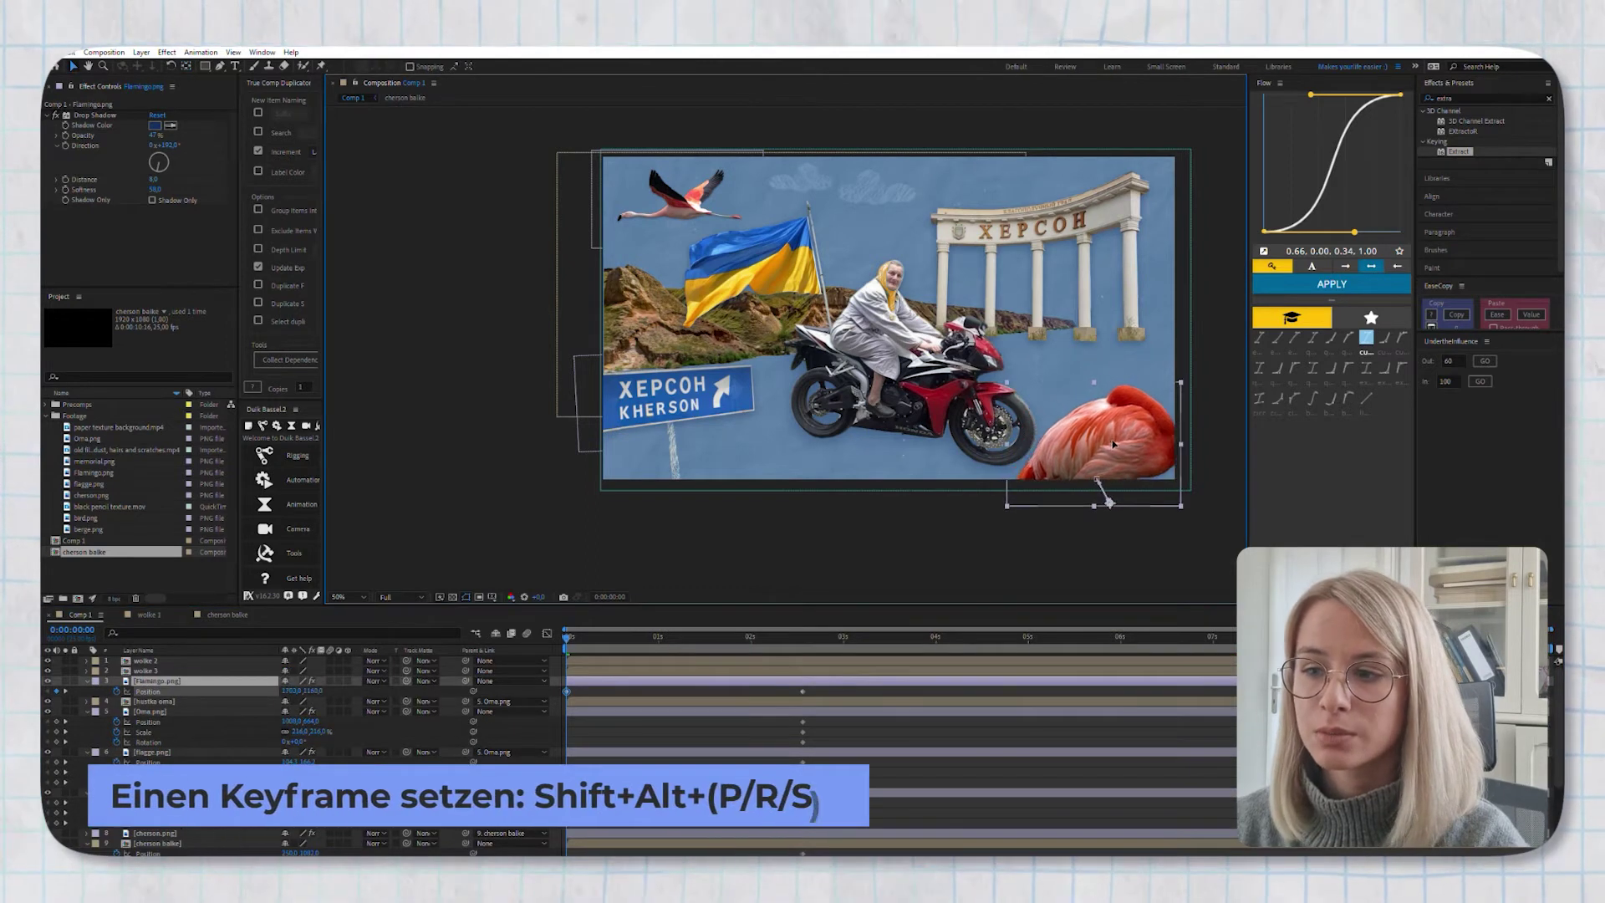
pyautogui.click(863, 427)
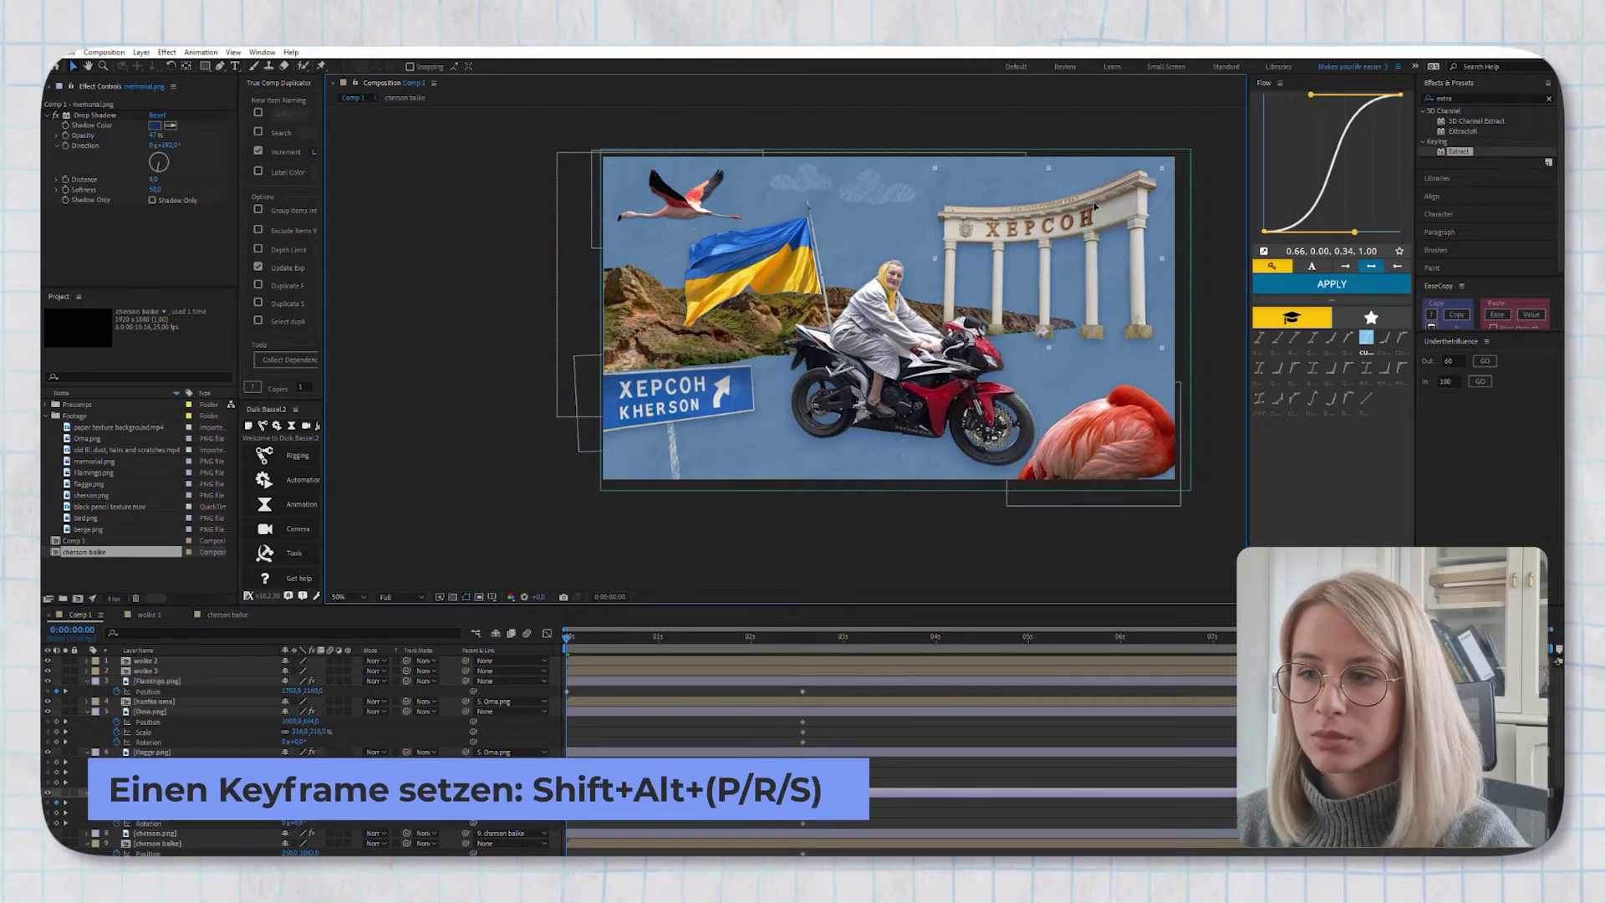
pyautogui.moveTo(1045, 250); pyautogui.dragTo(1074, 239)
pyautogui.moveTo(305, 812); pyautogui.dragTo(310, 822)
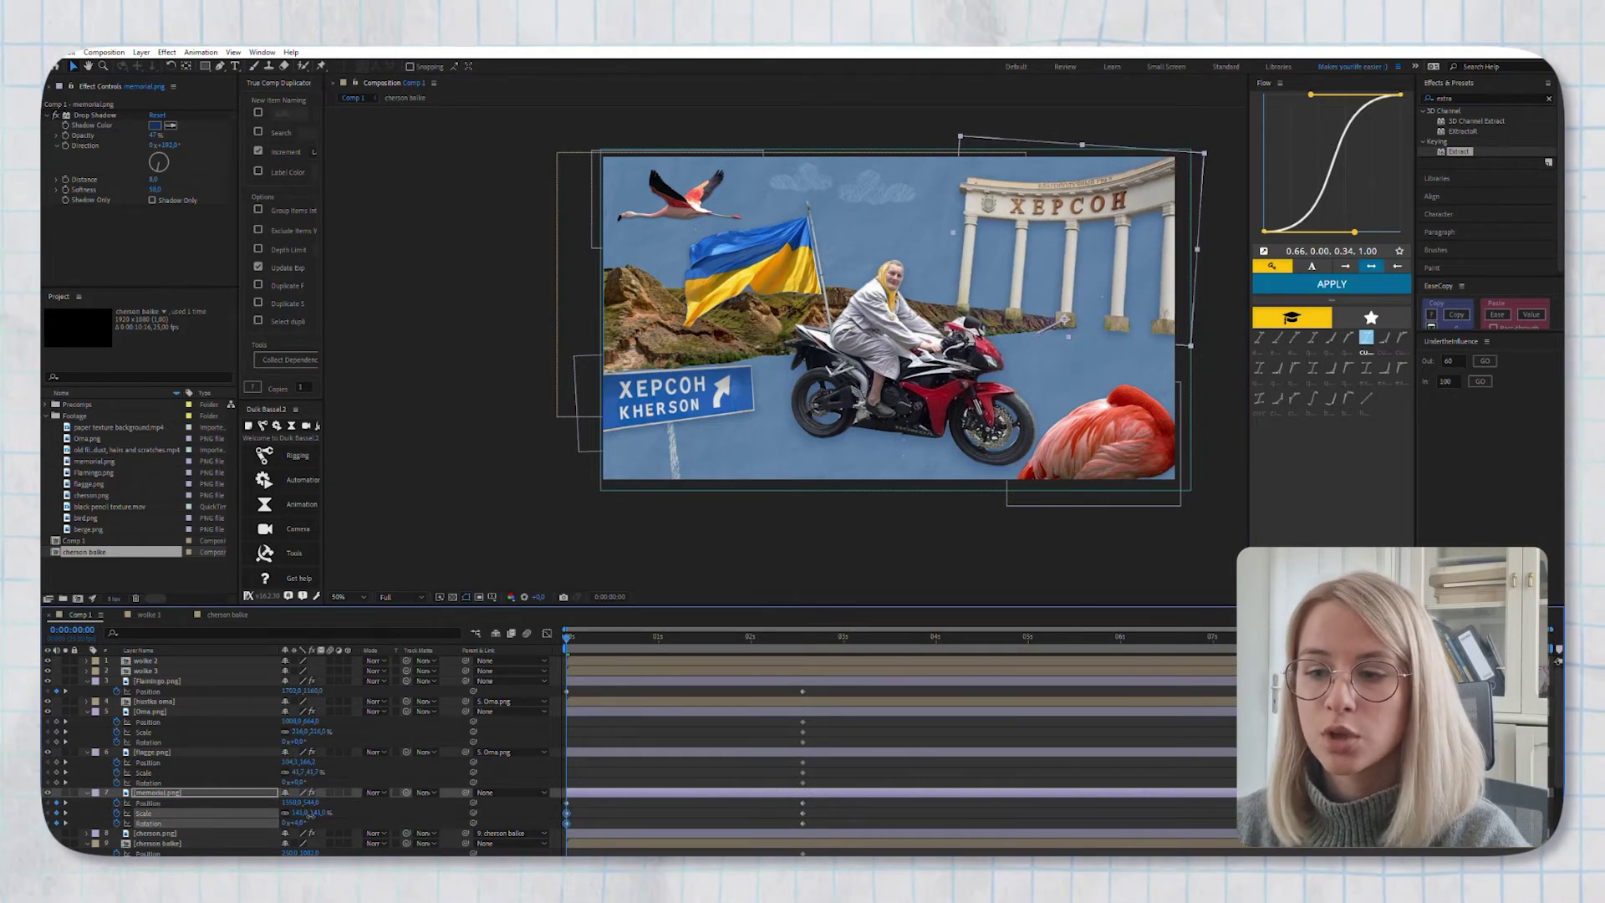
# Rotate the Kherson sign to -50 degrees, move it down-left, and preview the start
pyautogui.scroll(-3, 155, 711)
pyautogui.click(157, 791)
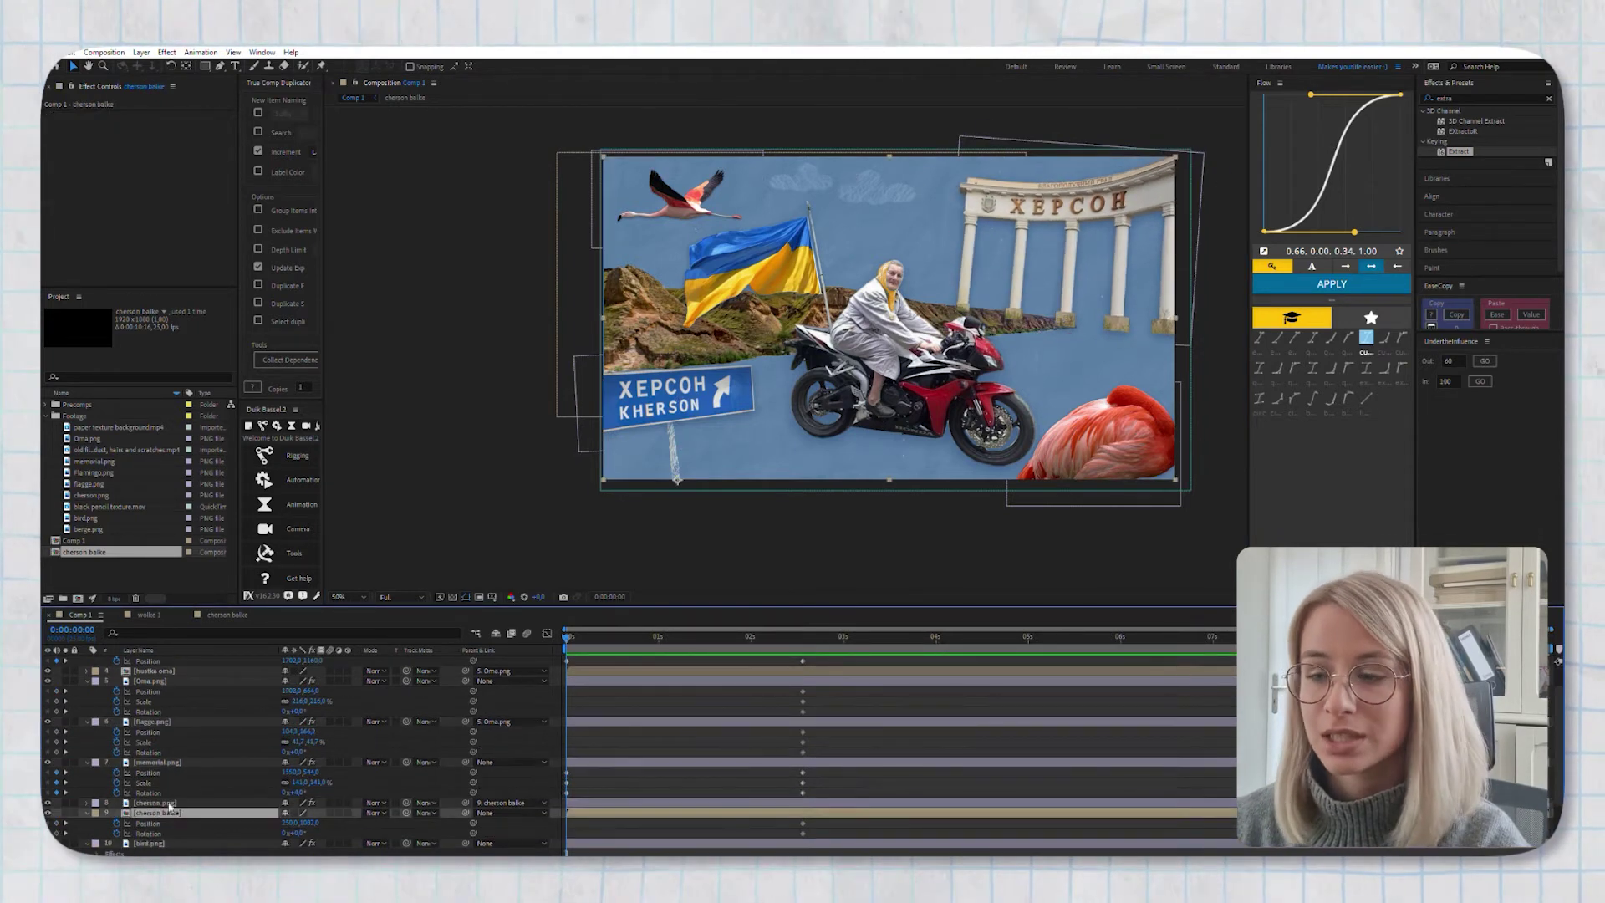
pyautogui.scroll(-3, 237, 783)
pyautogui.moveTo(294, 779); pyautogui.dragTo(275, 776)
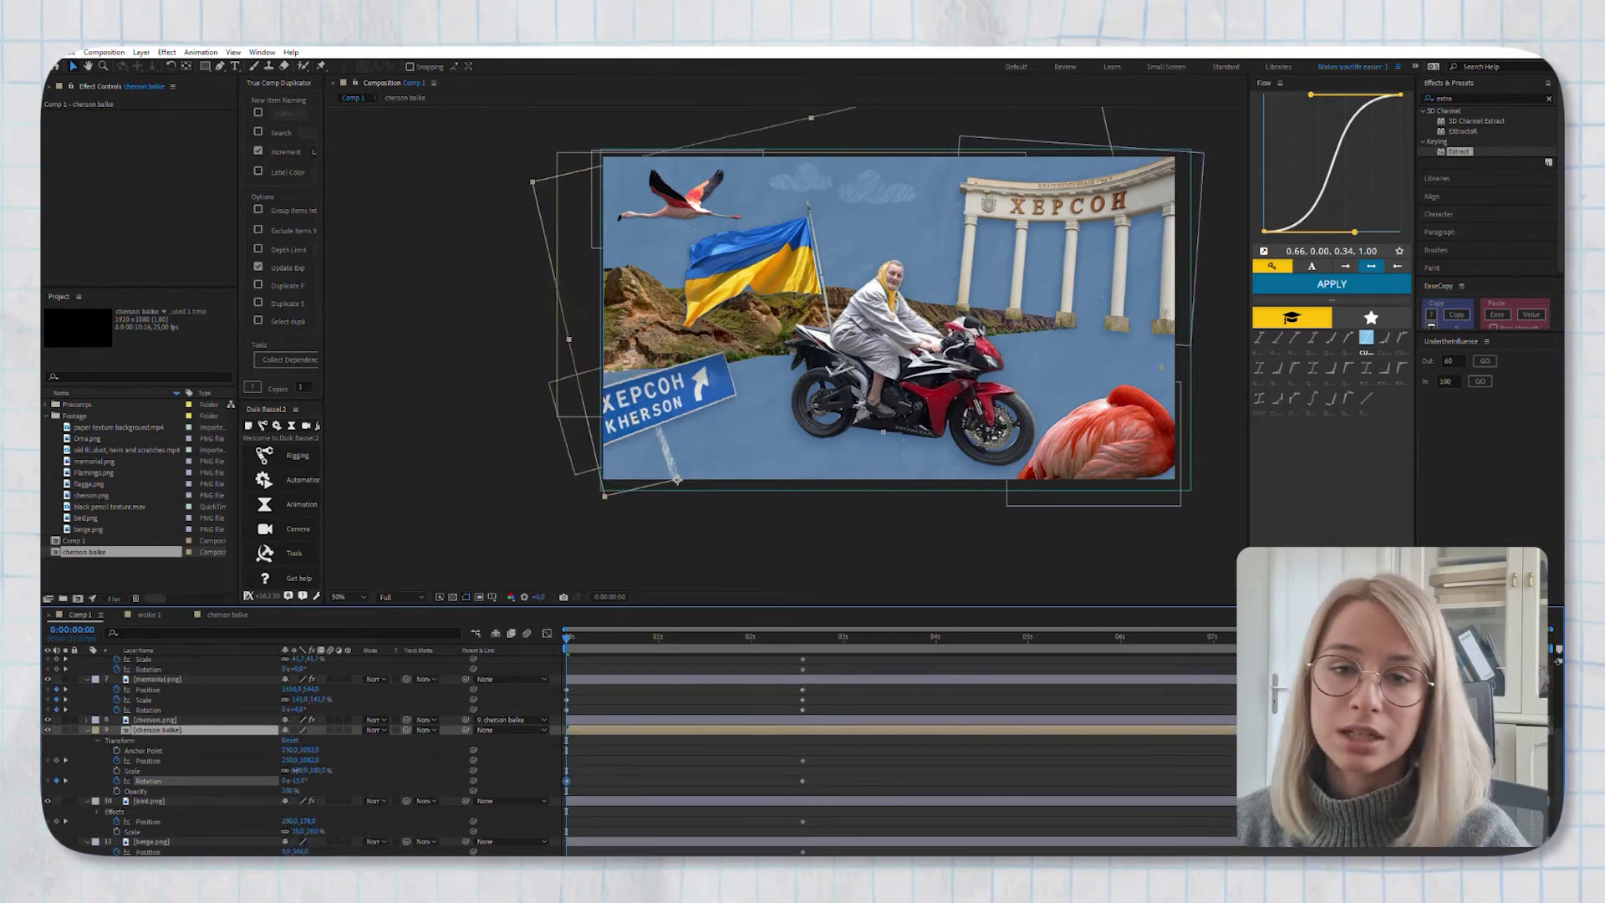
pyautogui.moveTo(515, 519); pyautogui.dragTo(490, 565)
pyautogui.press('space')
pyautogui.press('space')
# Shift the mountains and flying flamingo, and keyframe the wolke 2 and wolke 3 clouds drifting until 2:14
pyautogui.moveTo(651, 321); pyautogui.dragTo(567, 340)
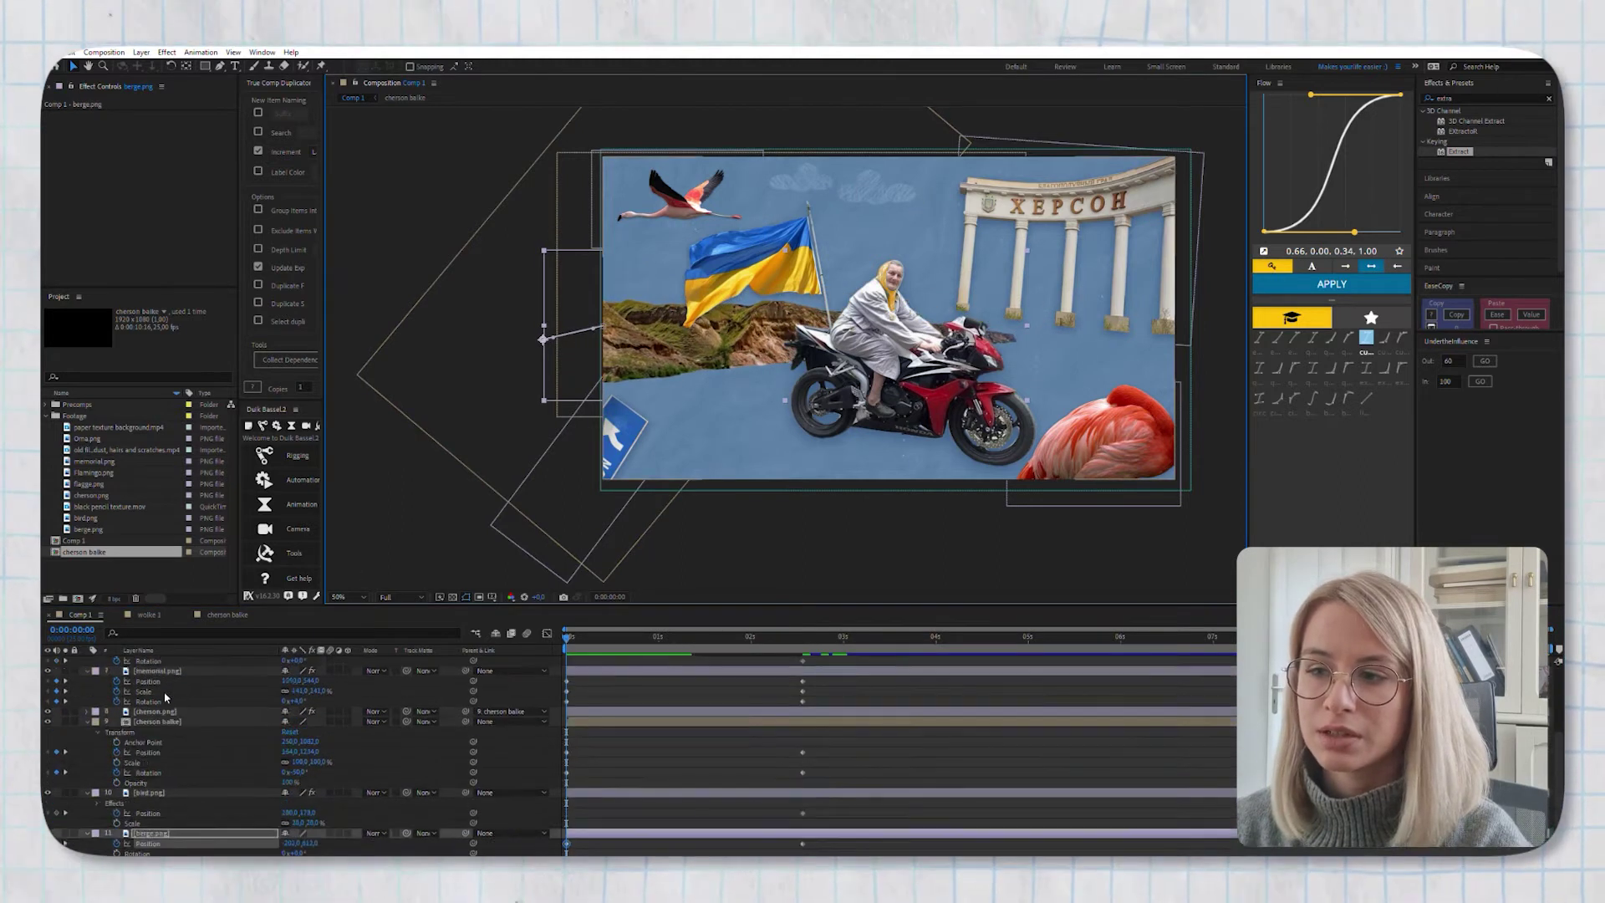
pyautogui.moveTo(672, 192); pyautogui.dragTo(736, 208)
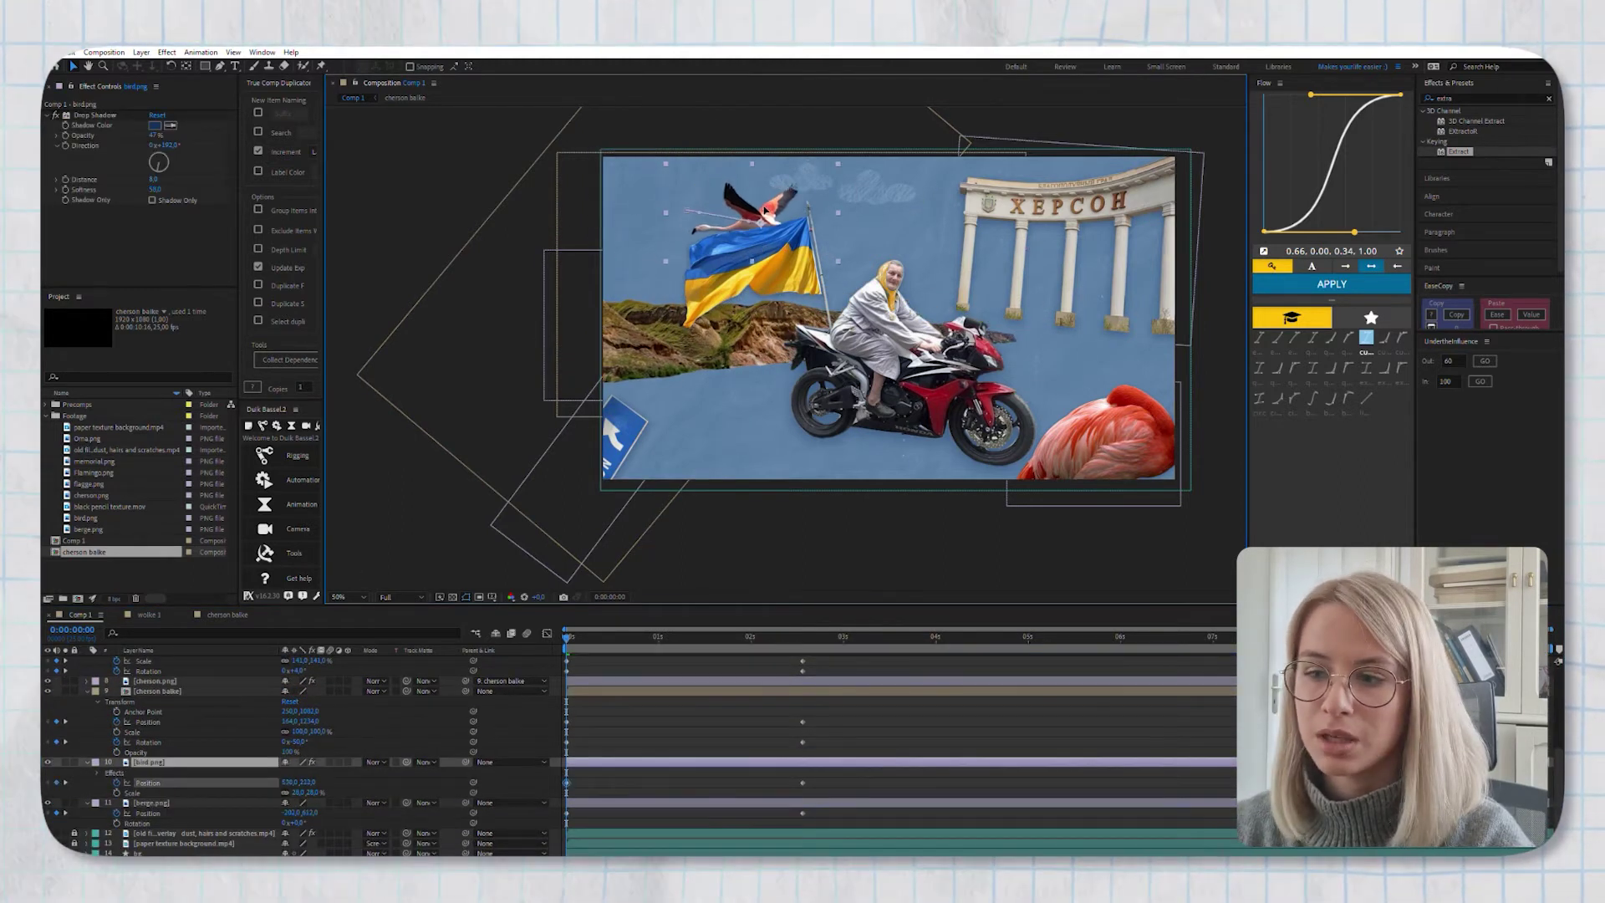
pyautogui.click(796, 165)
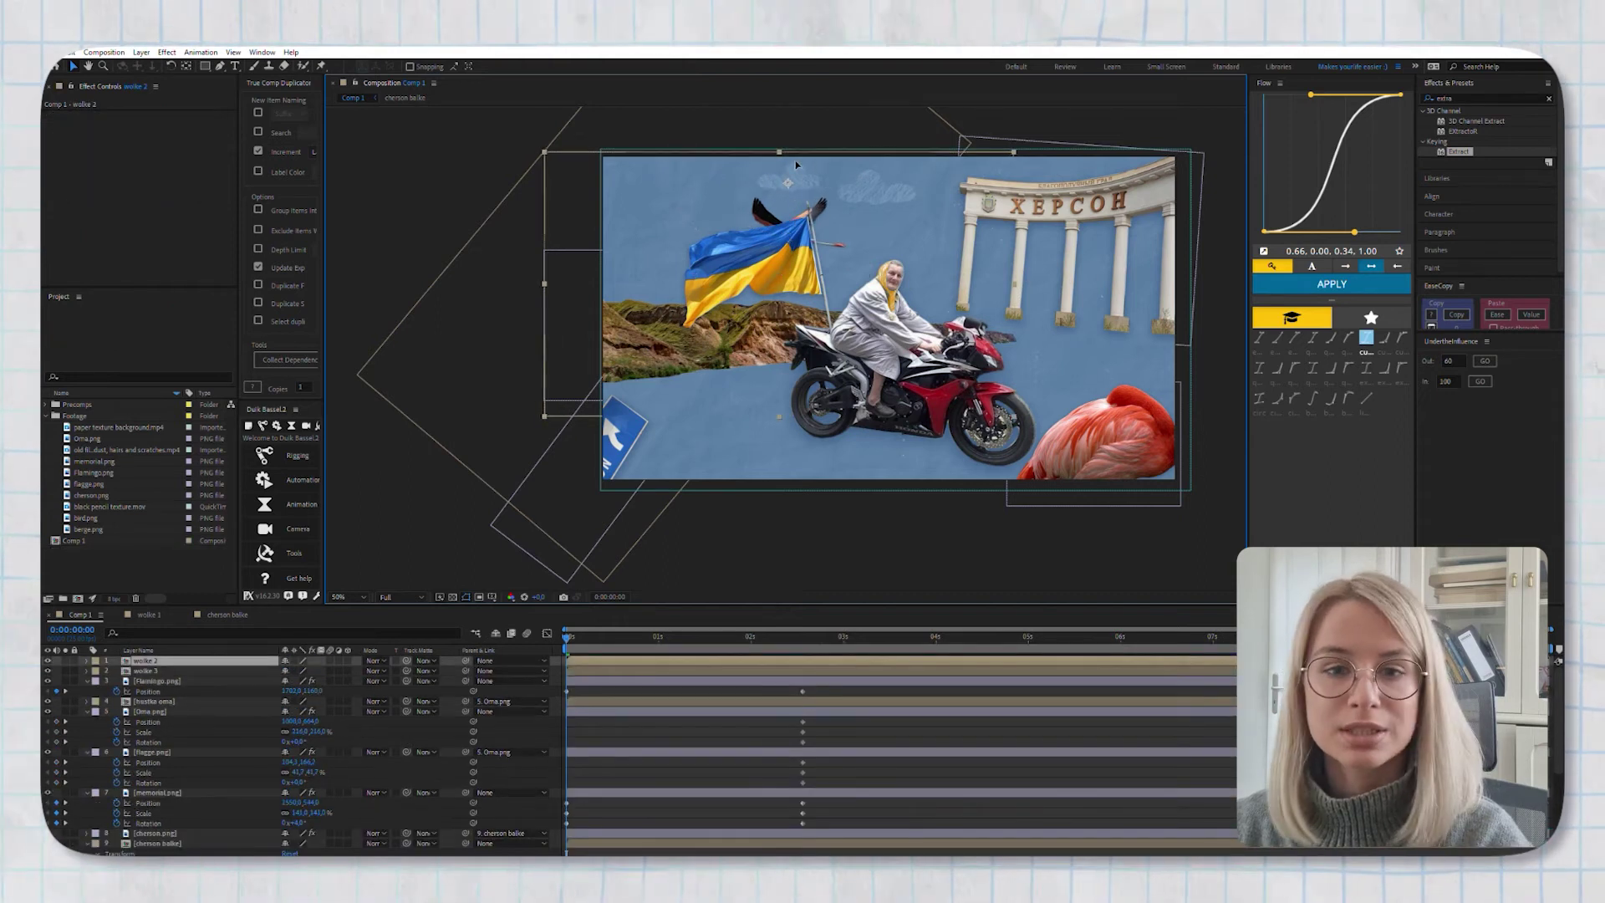
pyautogui.moveTo(568, 637); pyautogui.dragTo(809, 654)
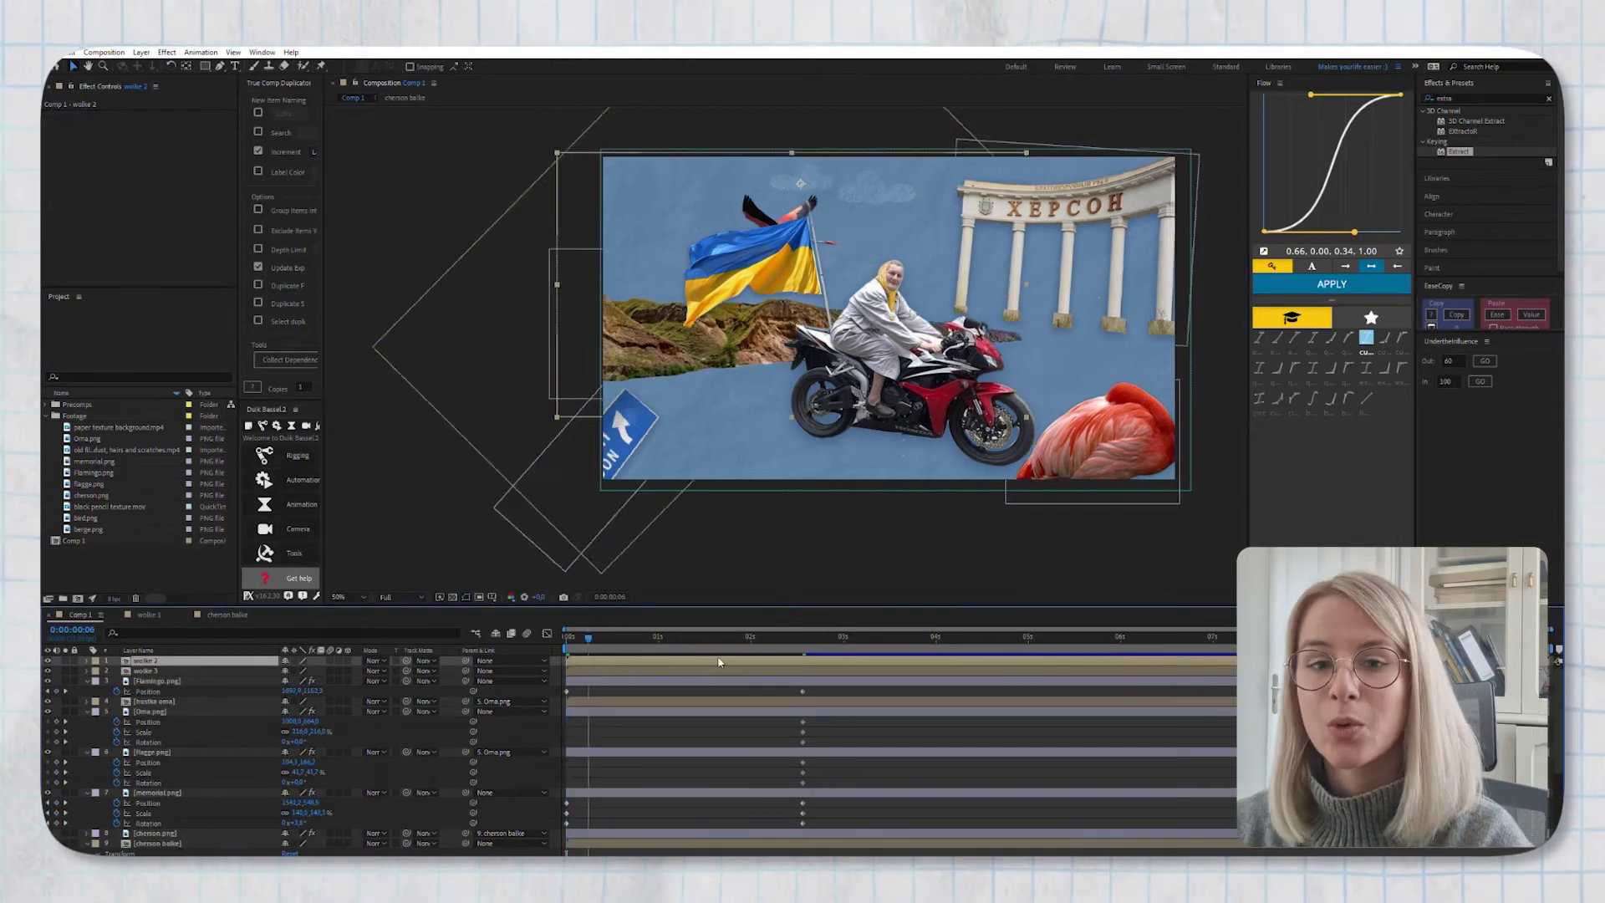
pyautogui.hotkey('alt', 'shift', 'p')
pyautogui.press('Home')
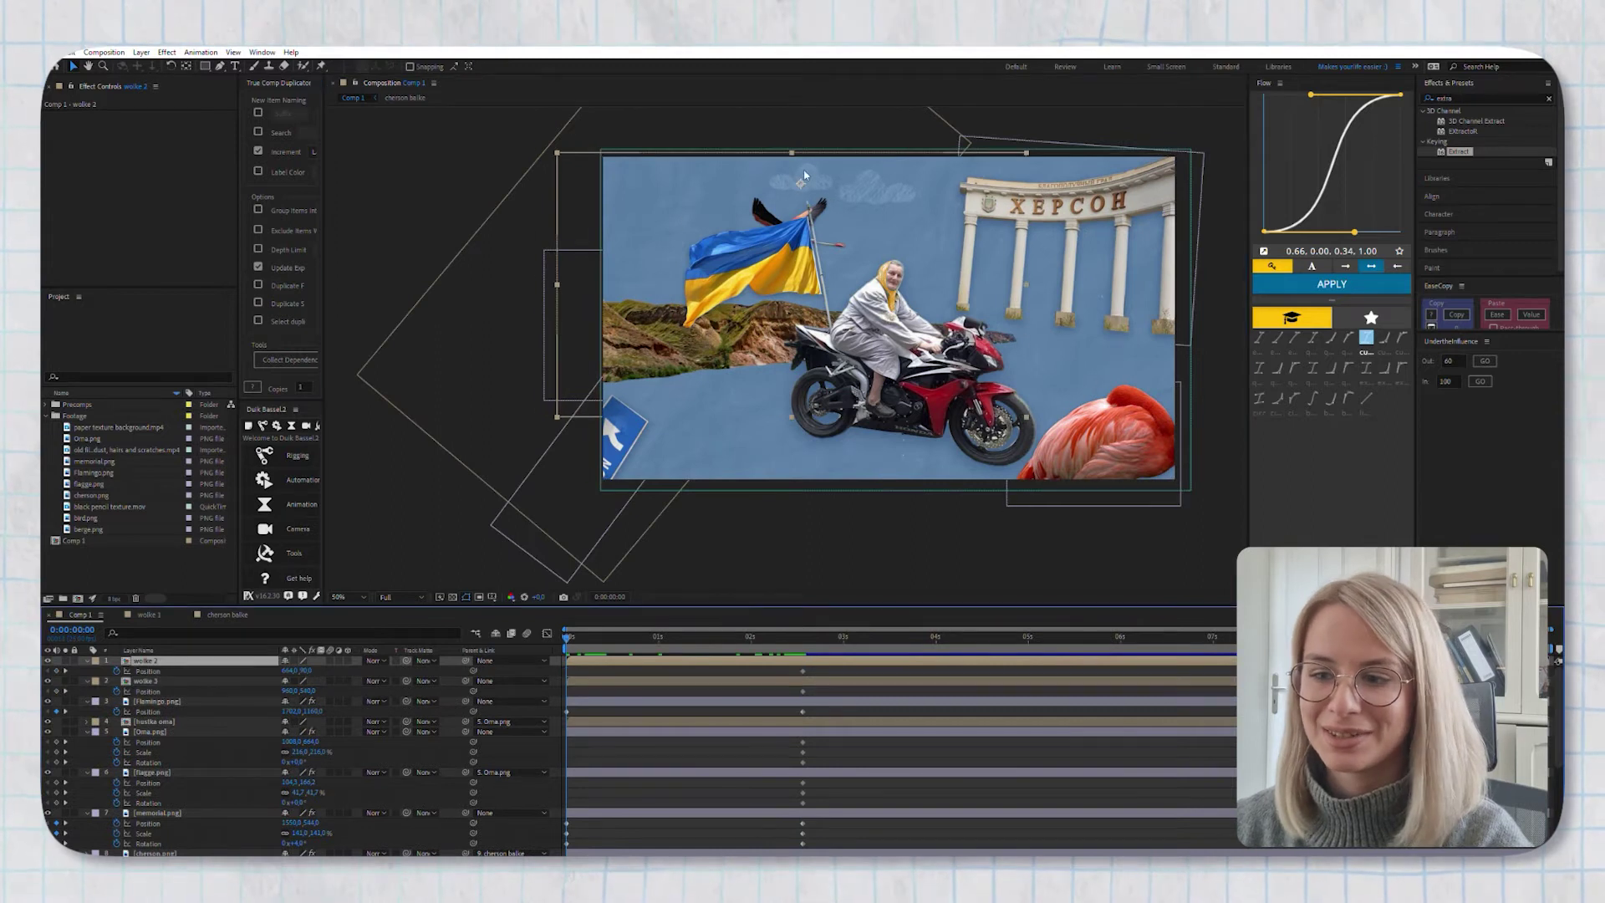
pyautogui.moveTo(805, 175); pyautogui.dragTo(784, 172)
pyautogui.click(878, 185)
pyautogui.moveTo(879, 183); pyautogui.dragTo(899, 192)
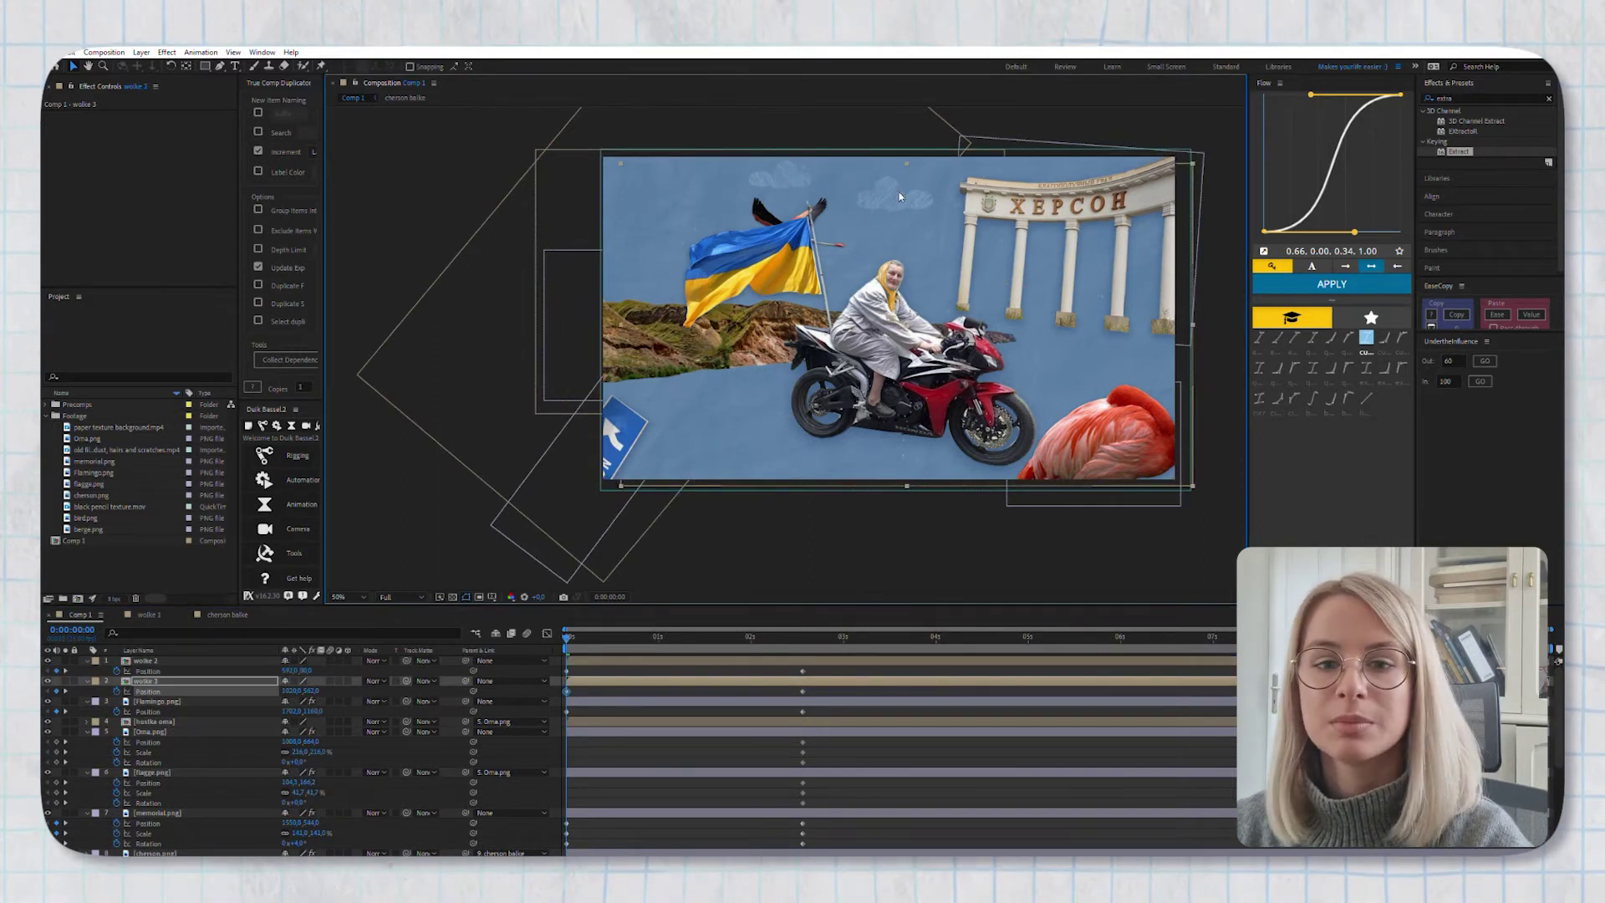
pyautogui.press('space')
pyautogui.press('space')
# Preview the animation so far while reviewing the memorial, sign and cloud layers
pyautogui.scroll(-3, 177, 691)
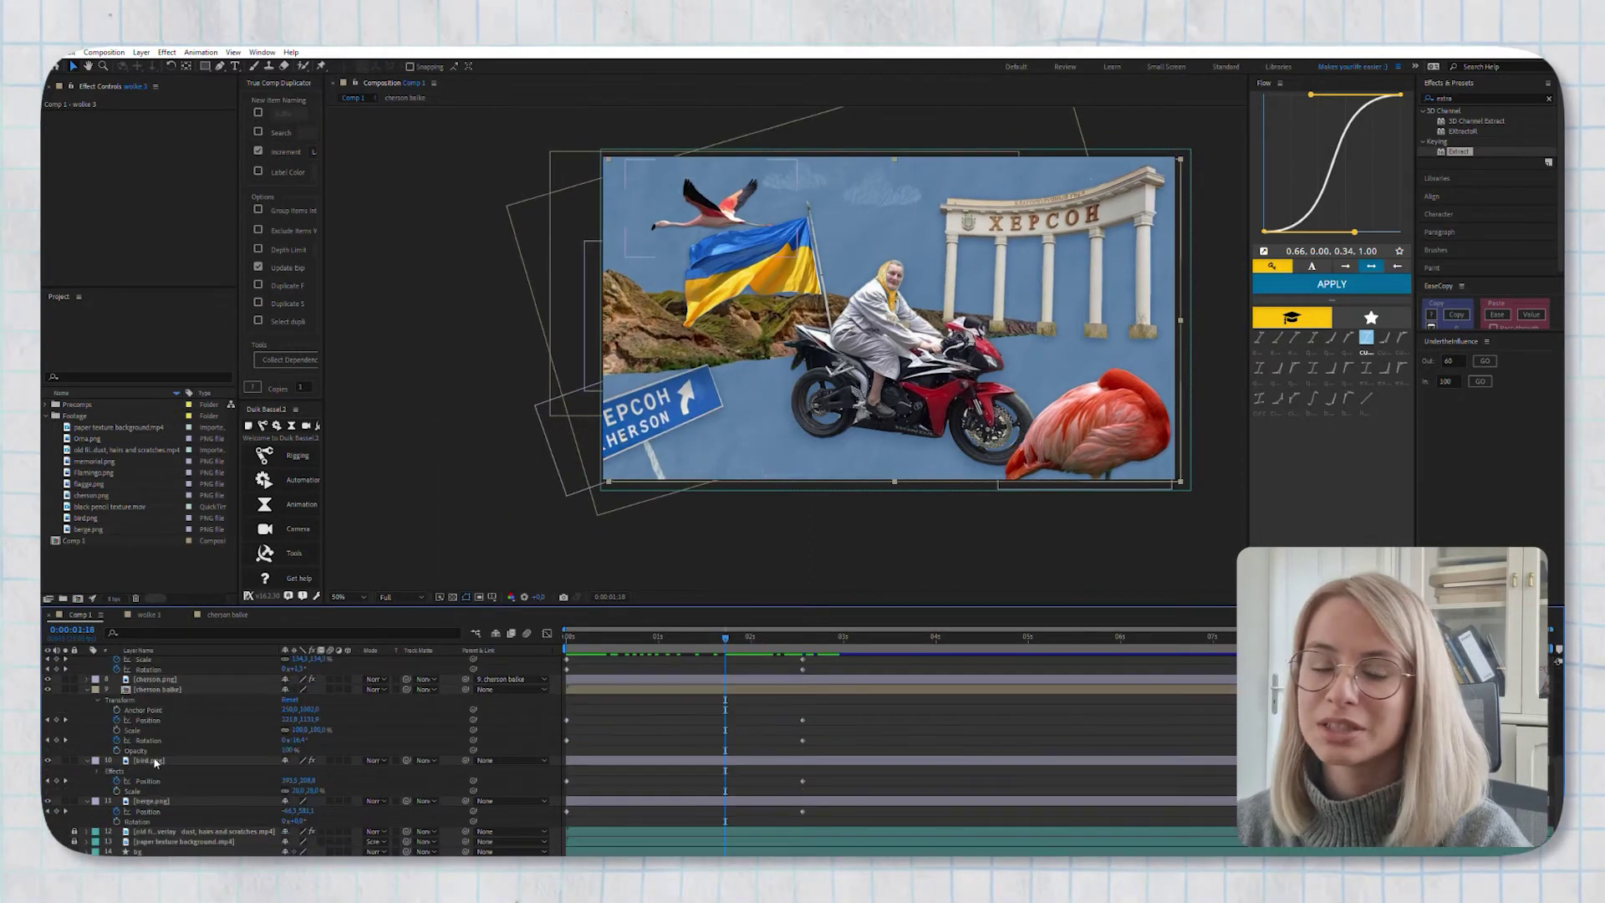
pyautogui.click(155, 760)
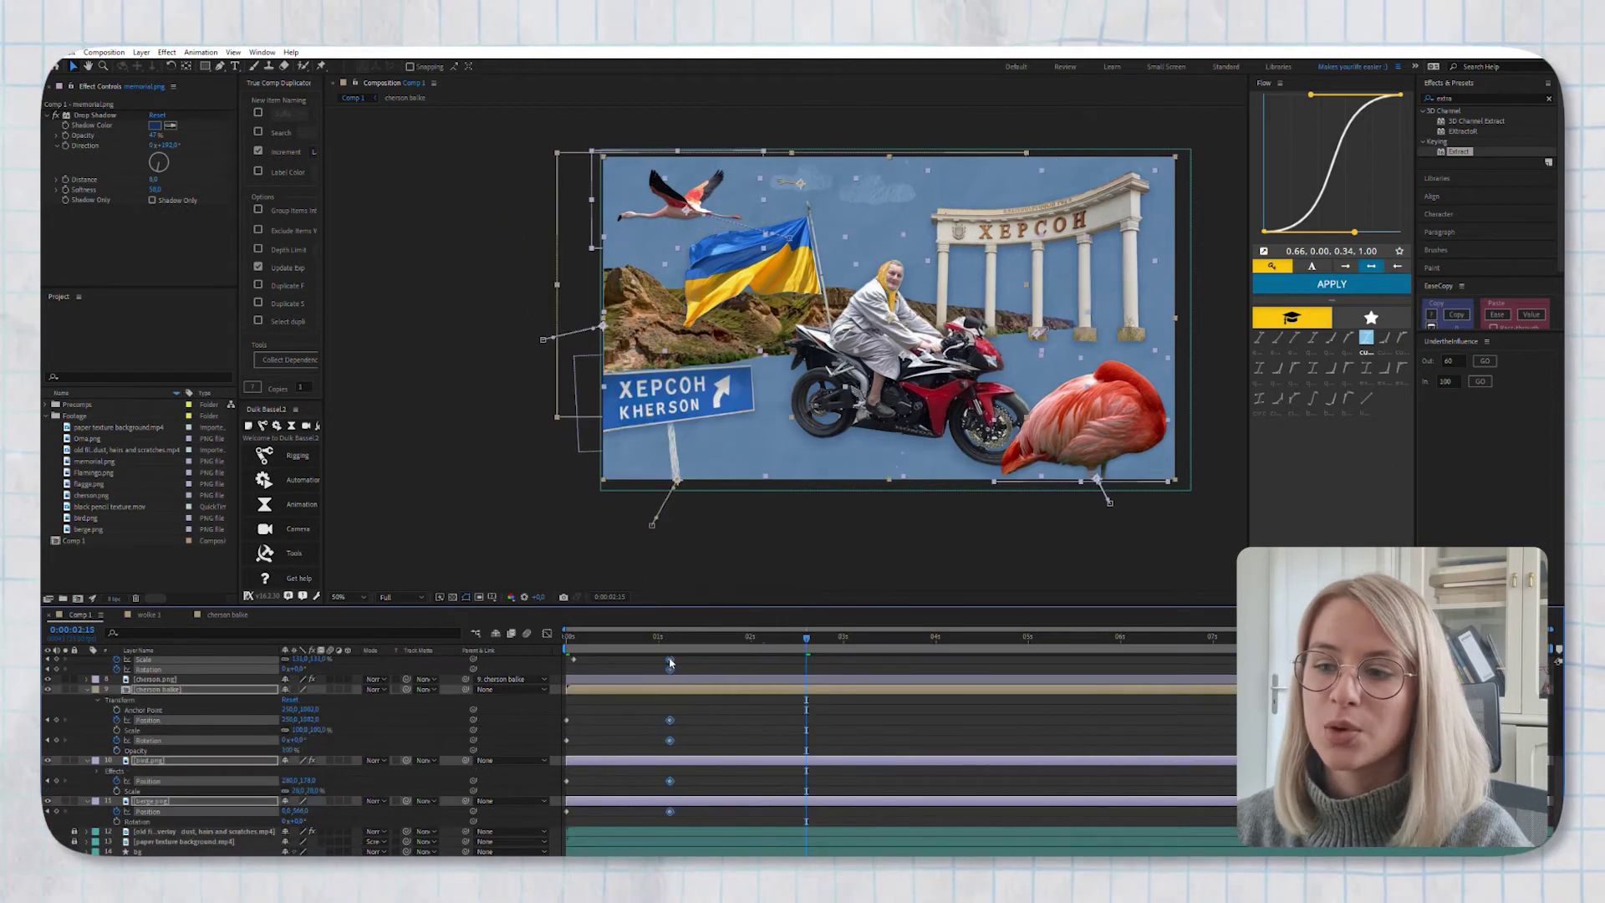
pyautogui.scroll(-3, 167, 736)
pyautogui.click(163, 689)
pyautogui.press('space')
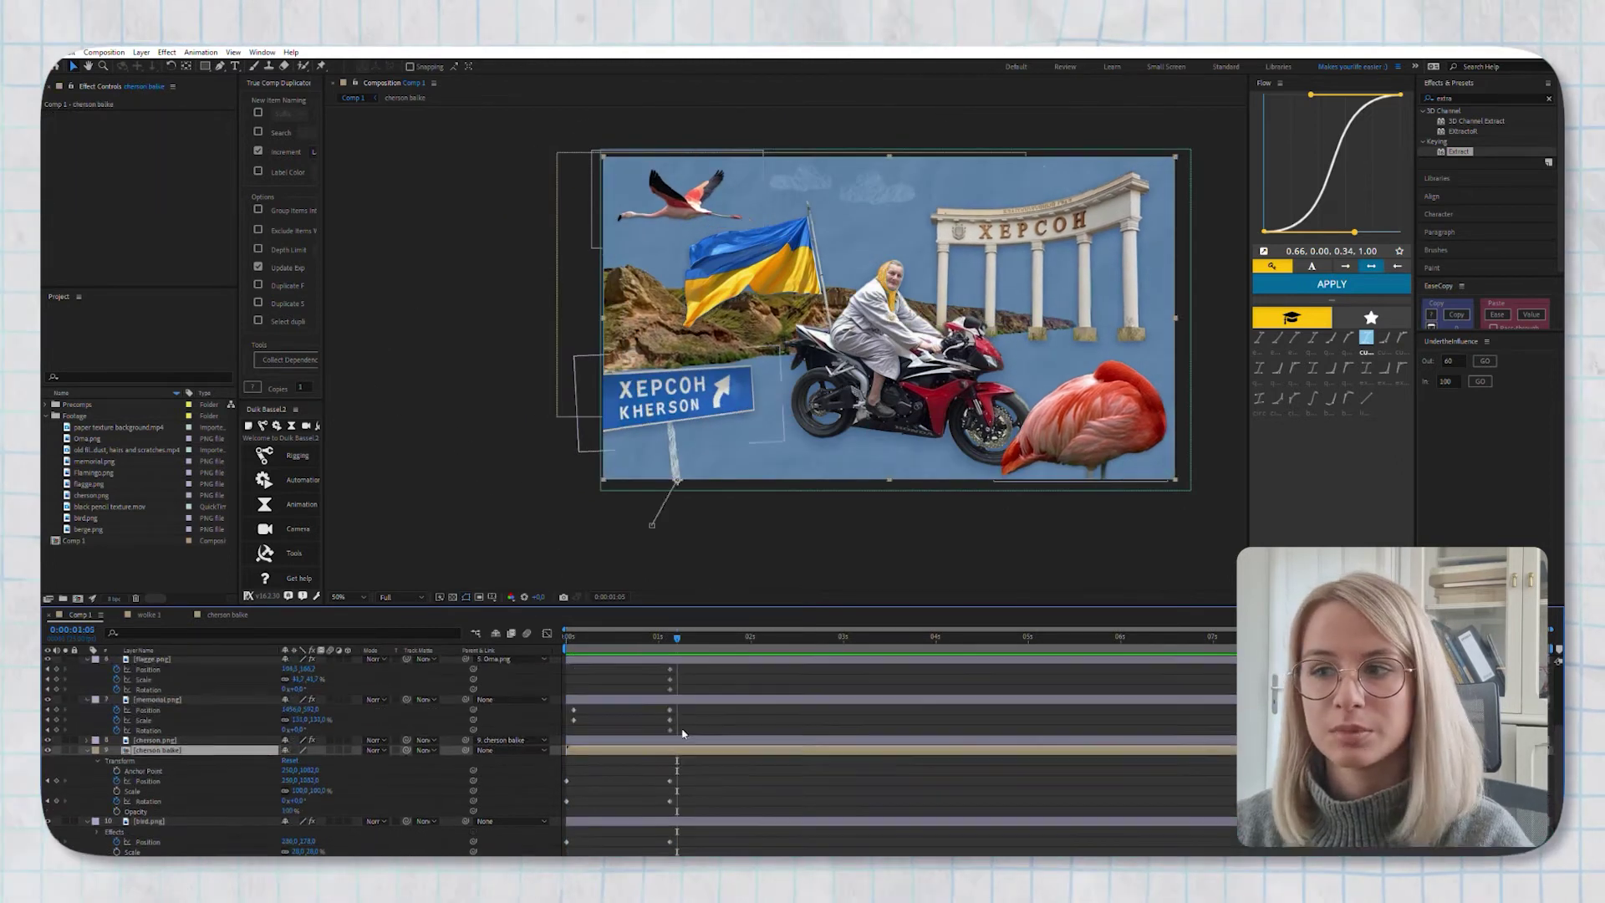
pyautogui.scroll(5, 176, 677)
pyautogui.click(146, 680)
pyautogui.scroll(-1, 140, 719)
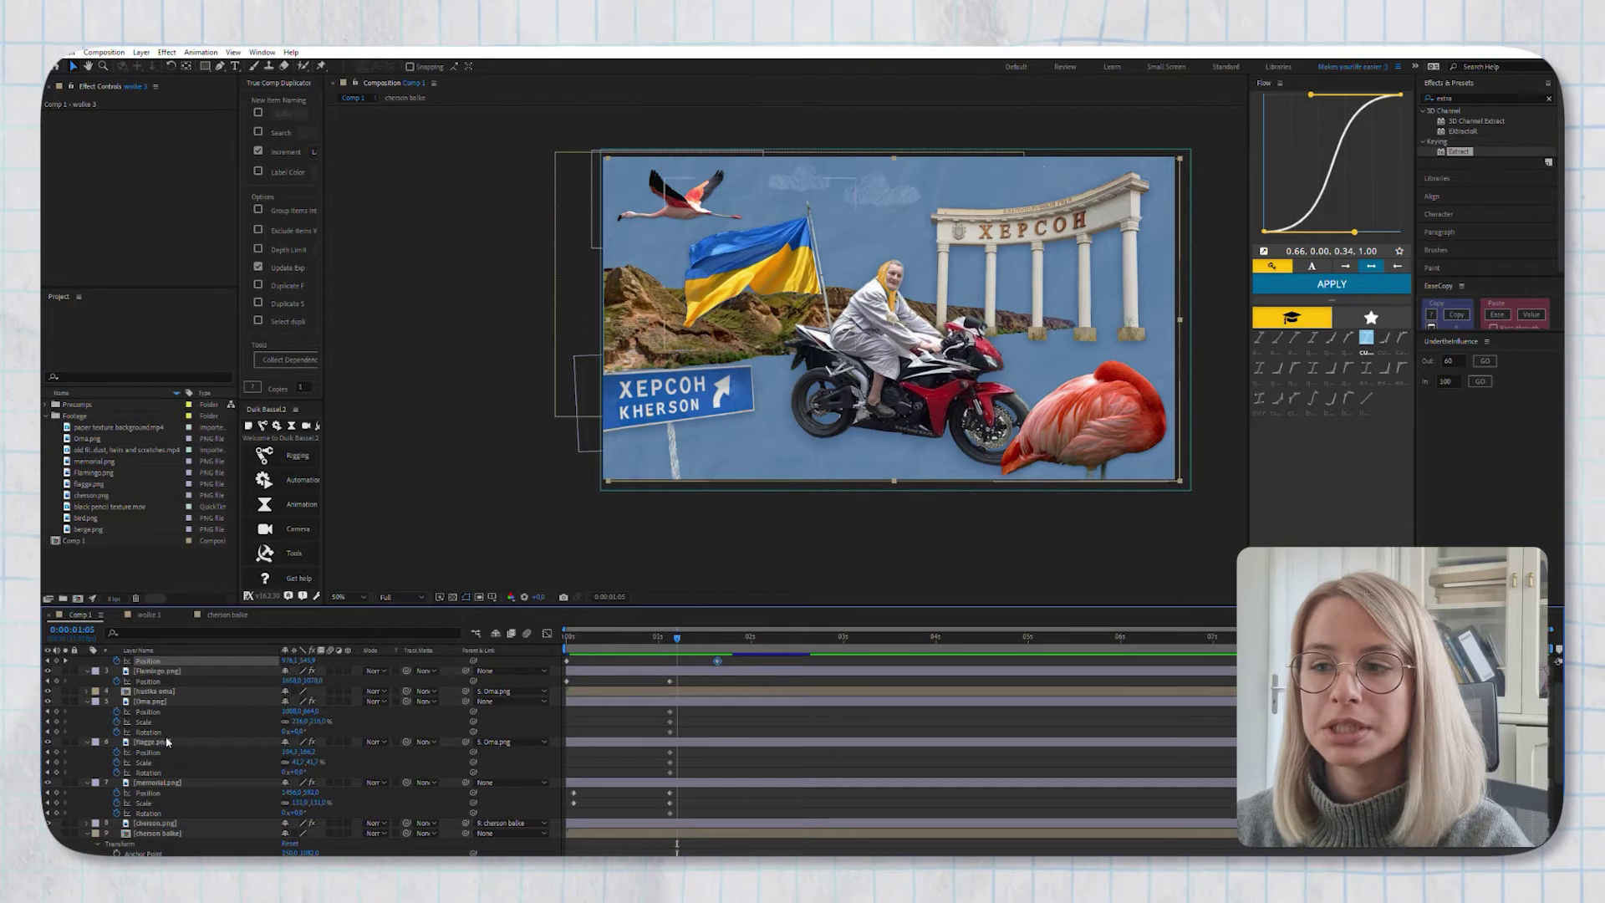
pyautogui.click(155, 782)
pyautogui.press('Home')
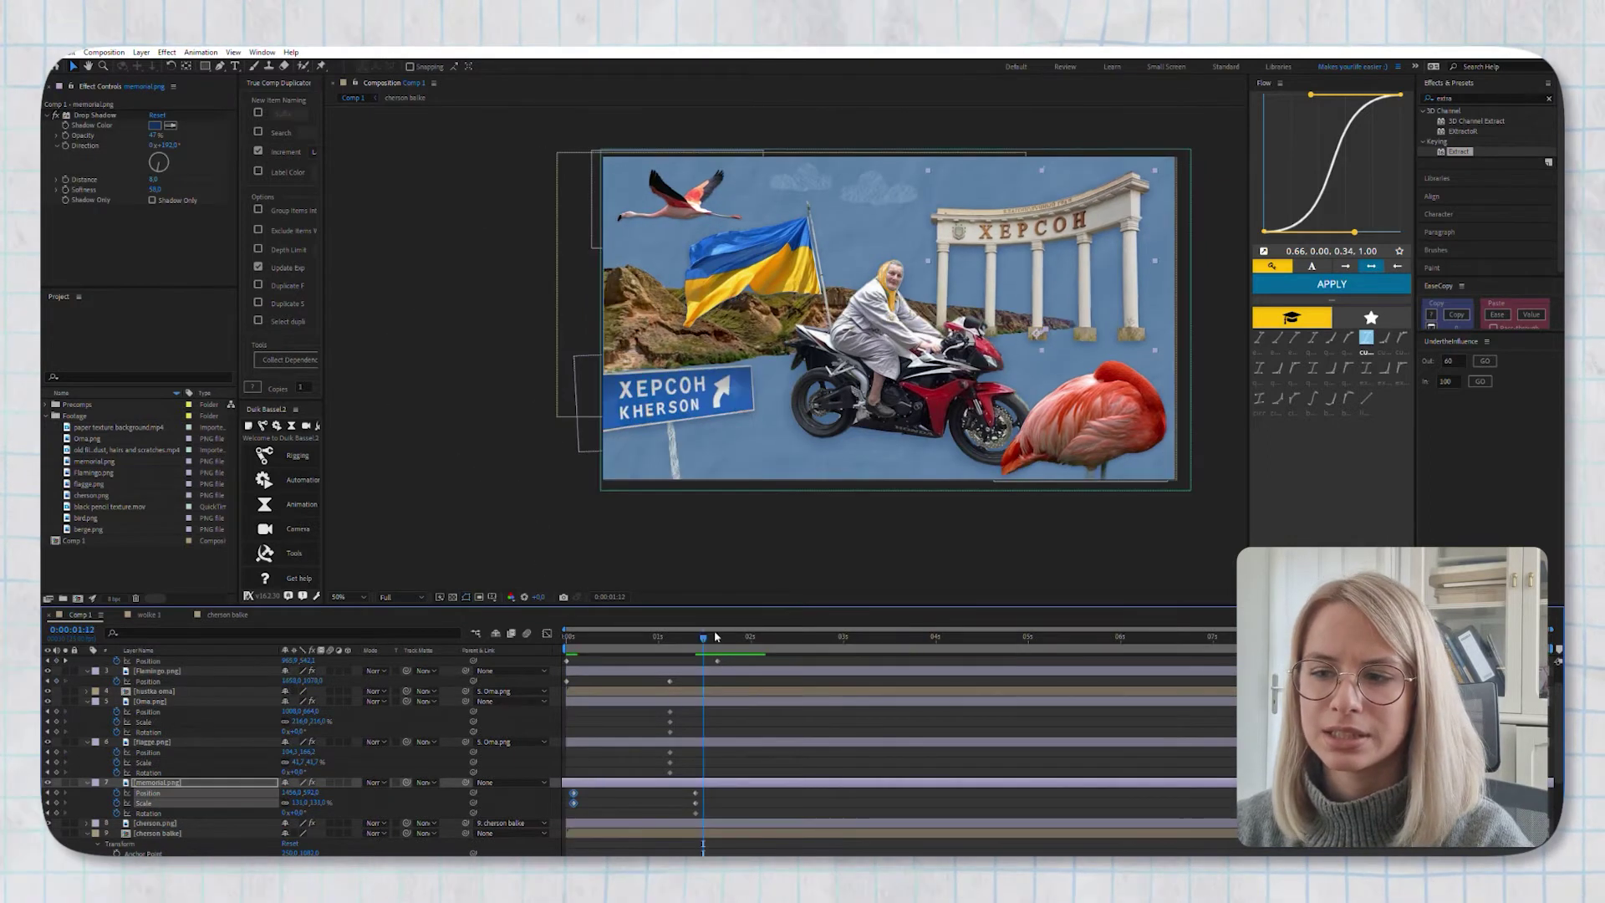
# Delay the mountains' second Position keyframe and play back the staggered animation
pyautogui.scroll(-3, 167, 735)
pyautogui.click(155, 760)
pyautogui.click(154, 800)
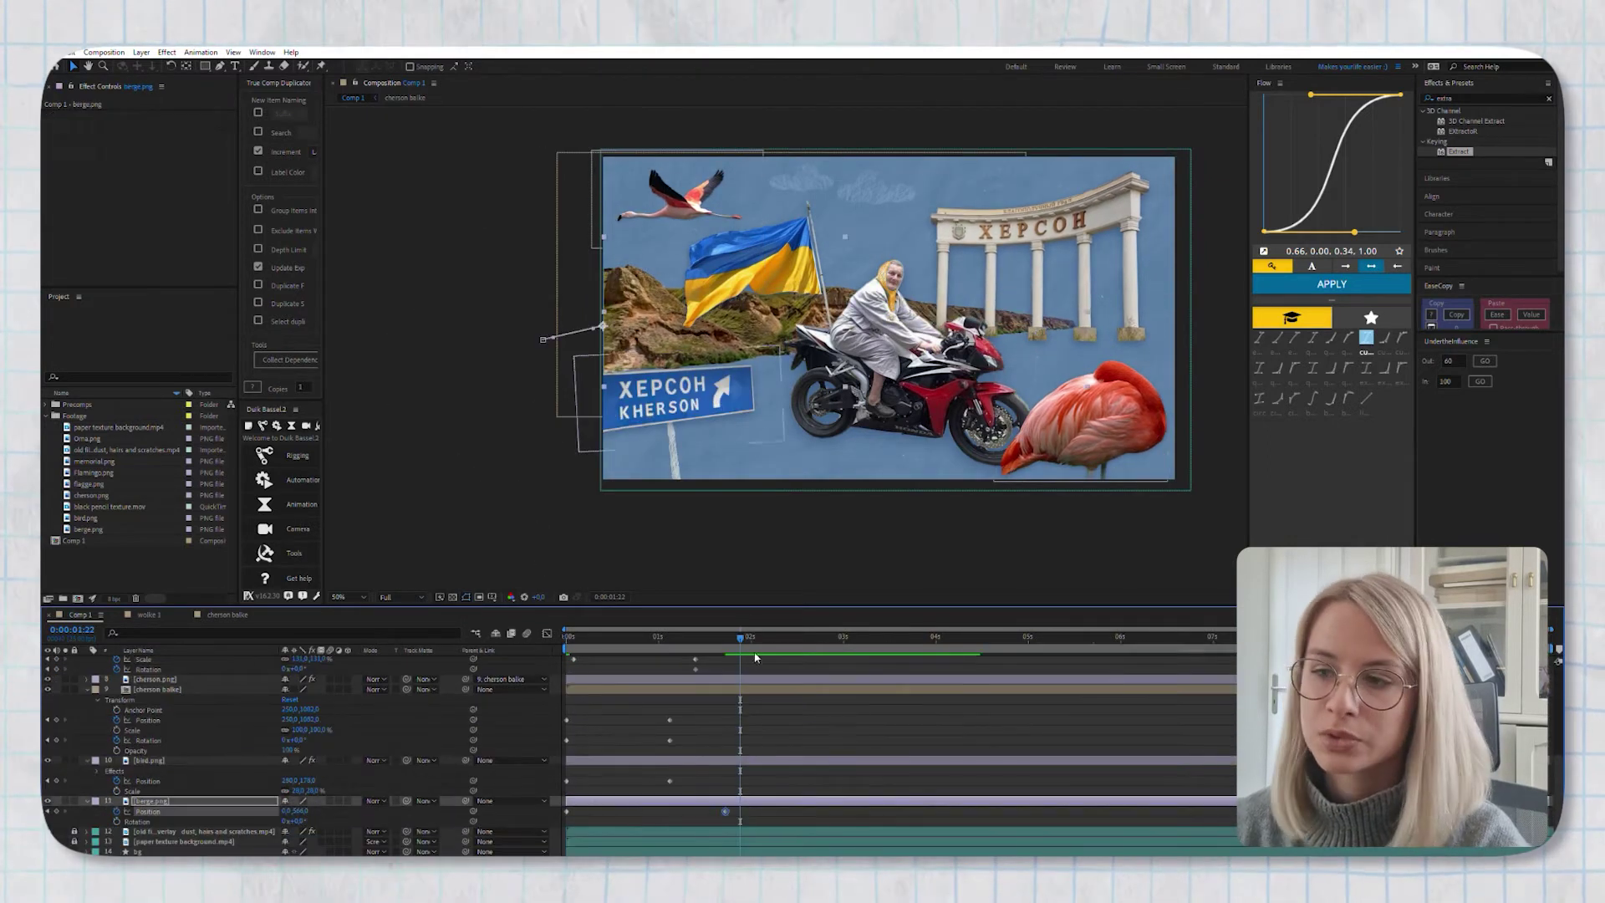
pyautogui.moveTo(669, 811); pyautogui.dragTo(724, 811)
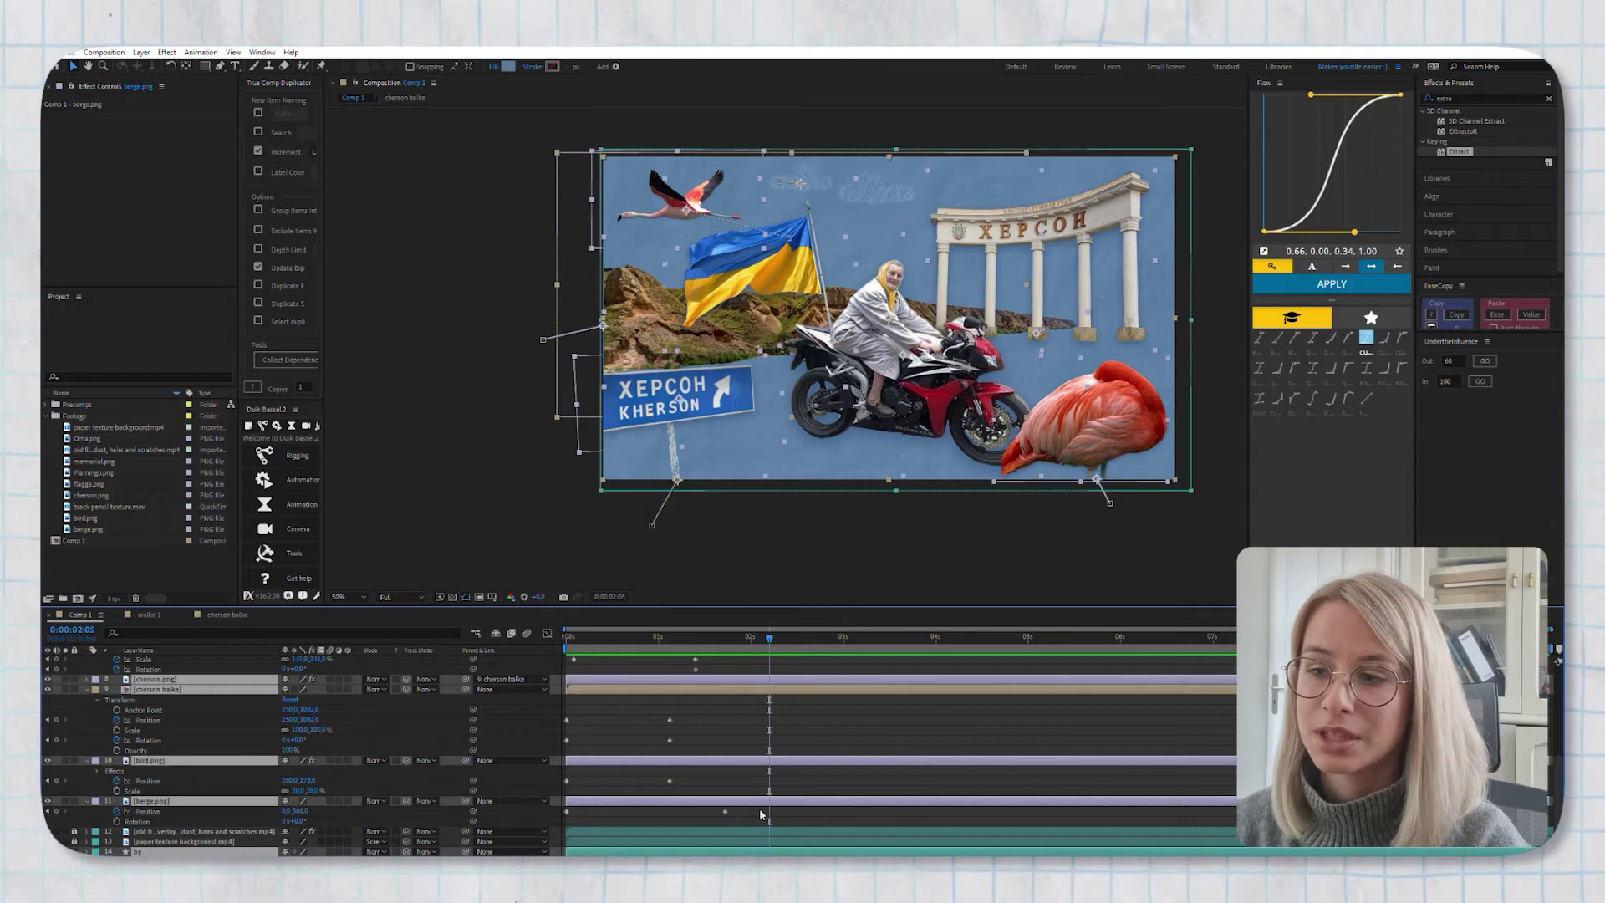
pyautogui.hotkey('ctrl', 'a')
pyautogui.scroll(5, 760, 753)
pyautogui.press('space')
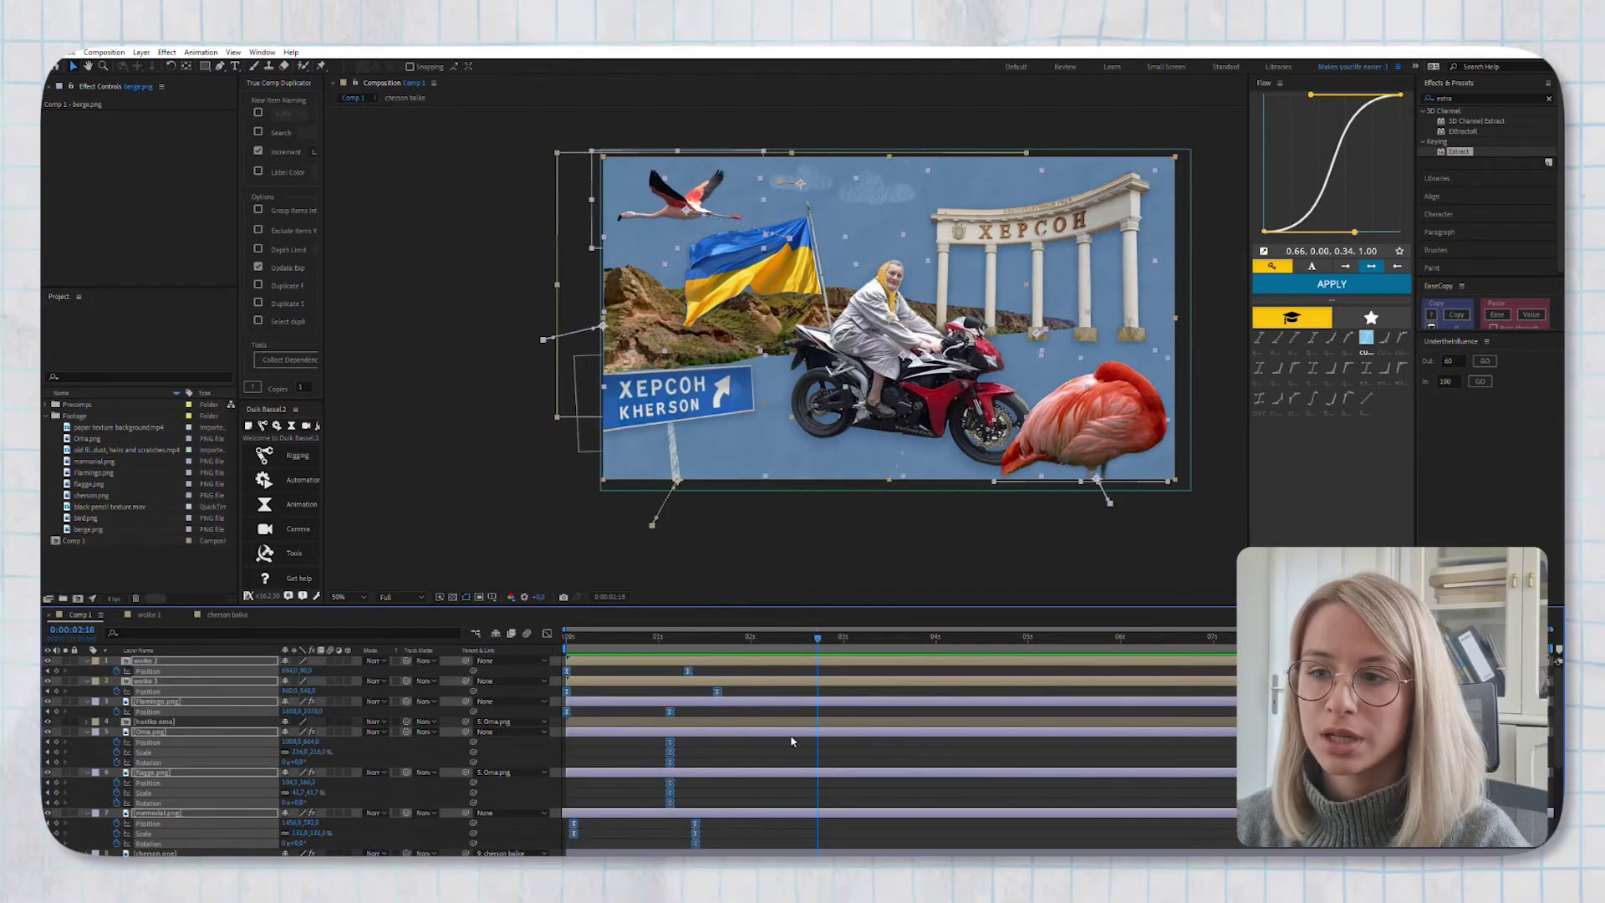
# Push the flamingo's second Position keyframe and the grandma's keyframes later in time
pyautogui.click(677, 704)
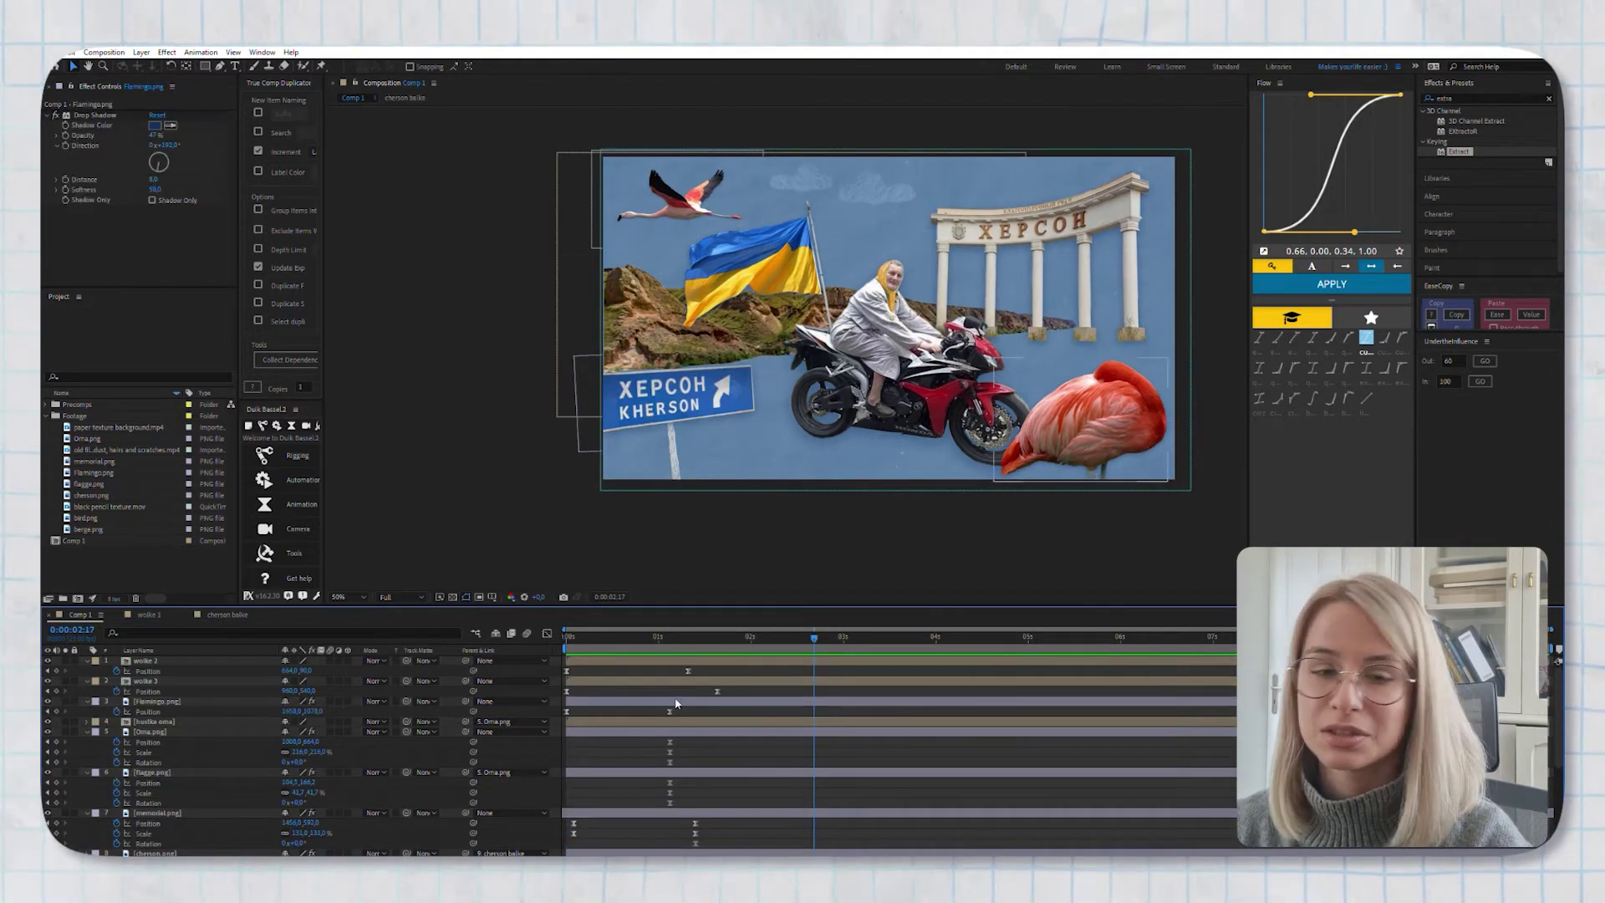
pyautogui.moveTo(671, 710); pyautogui.dragTo(743, 710)
pyautogui.press('space')
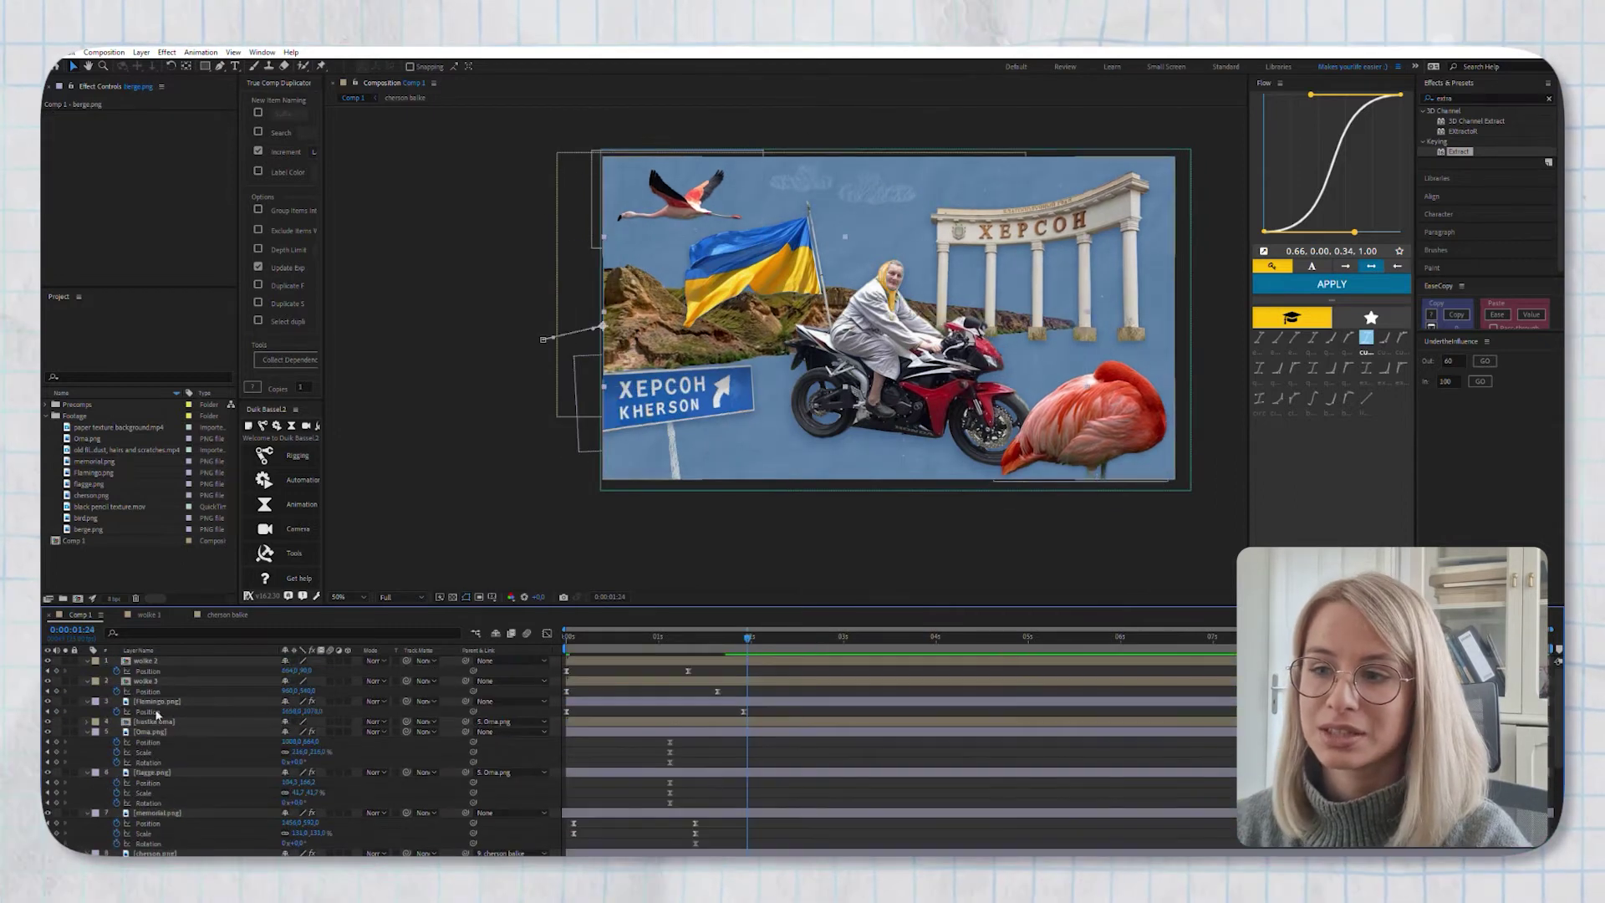
pyautogui.click(149, 732)
pyautogui.moveTo(669, 751); pyautogui.dragTo(729, 751)
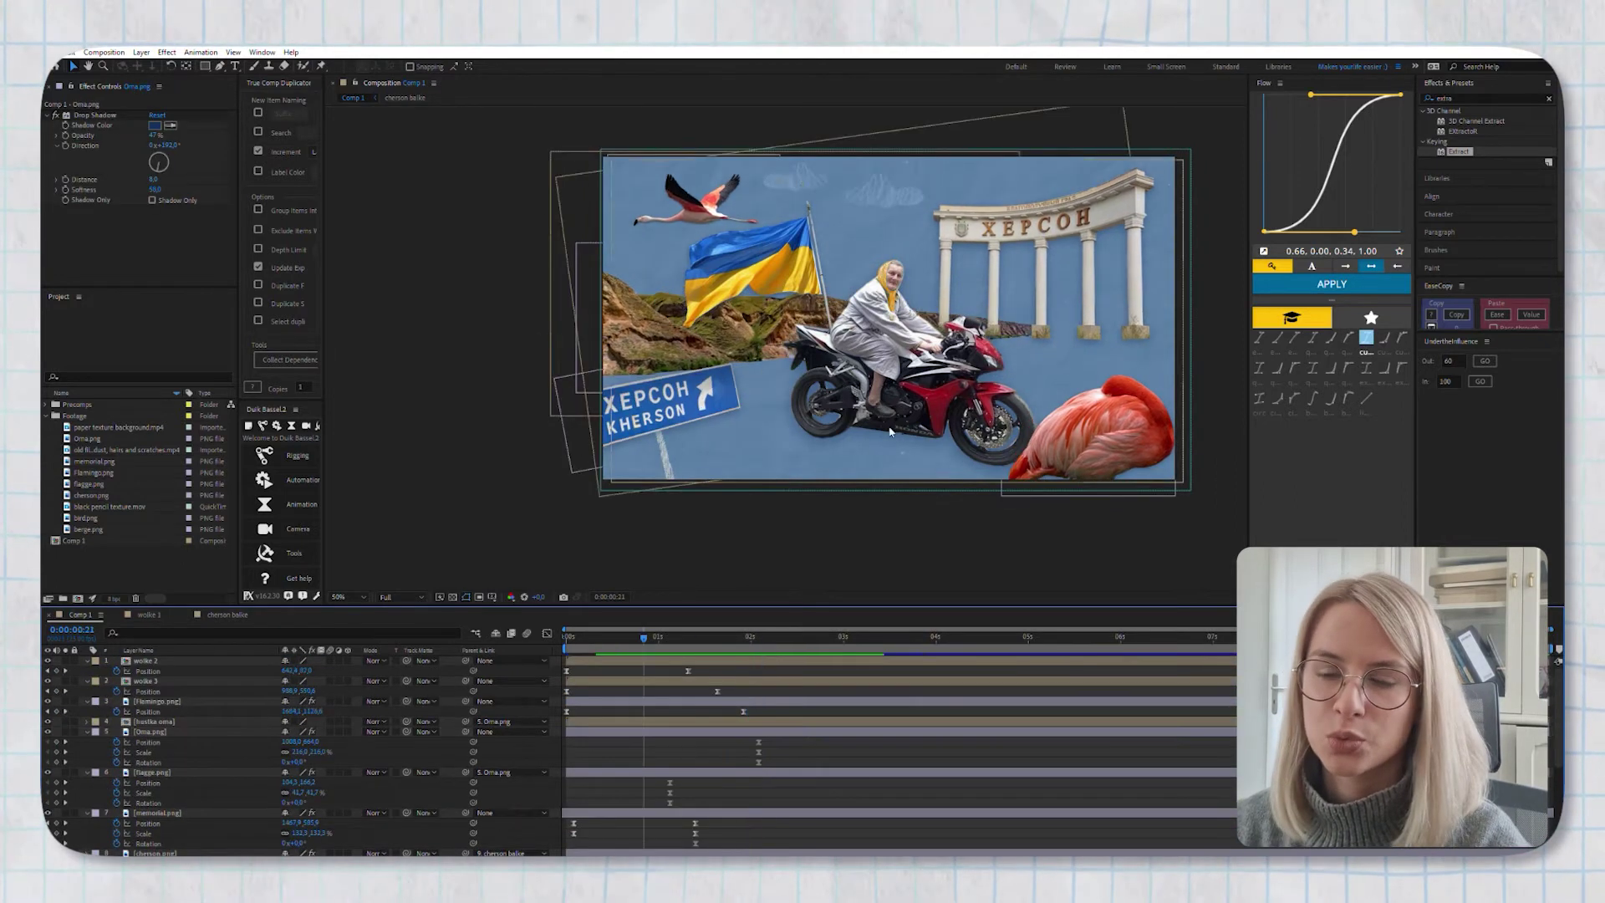
# At 0:00:00:21 move Oma off the left edge so she drives in, then preview
pyautogui.moveTo(758, 636); pyautogui.dragTo(643, 636)
pyautogui.moveTo(931, 343)
pyautogui.mouseDown()
pyautogui.moveTo(765, 351)
pyautogui.moveTo(426, 292)
pyautogui.mouseUp()
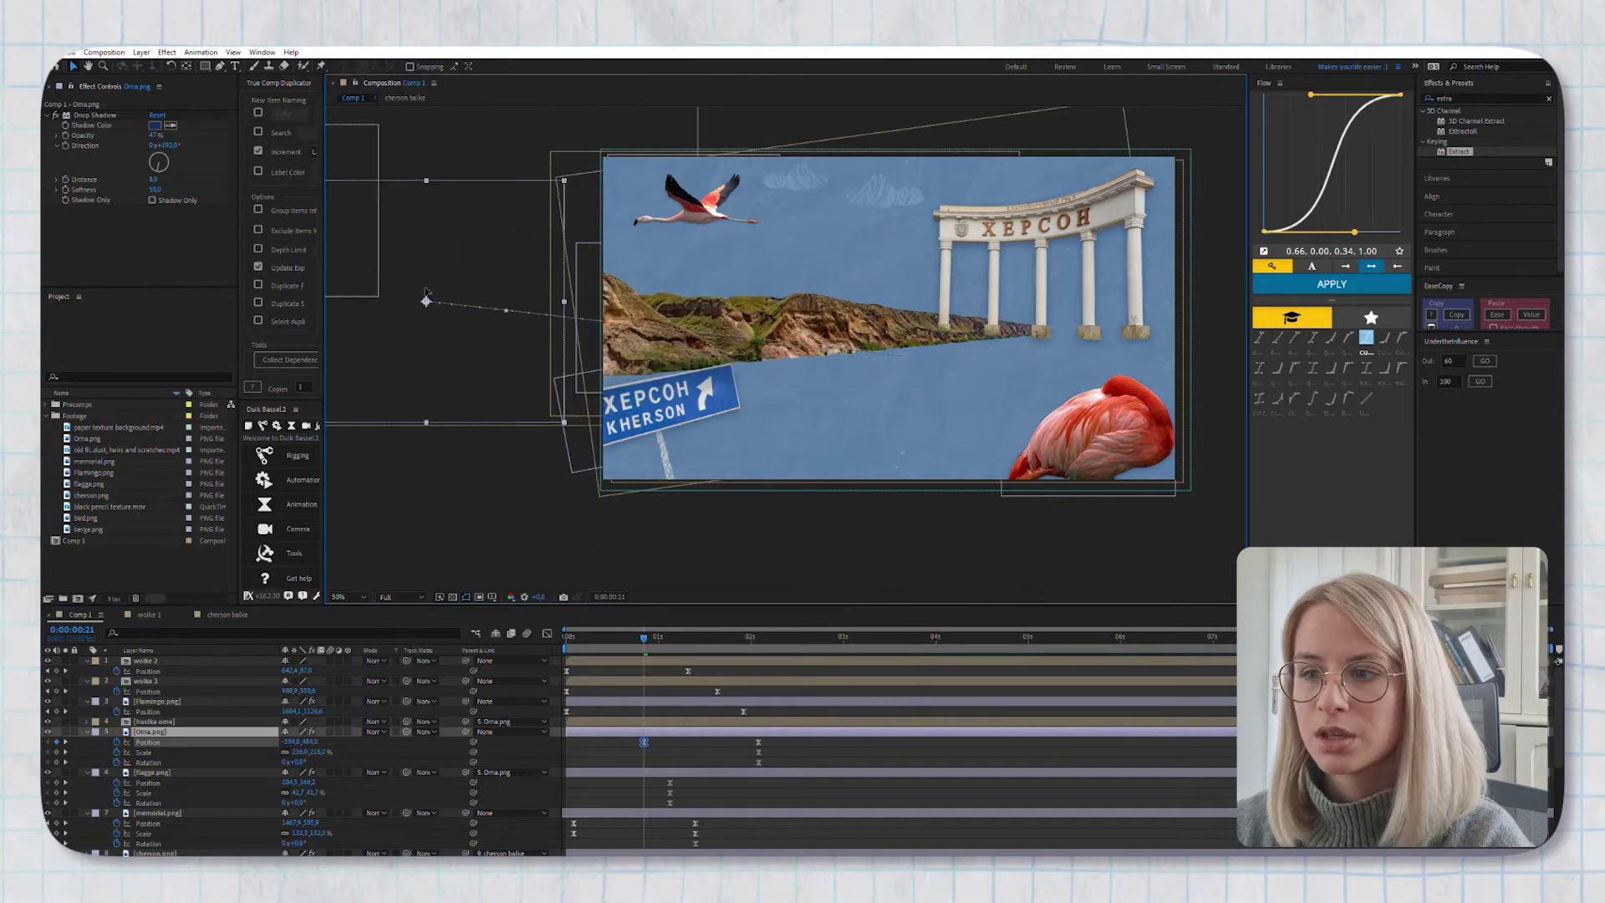
pyautogui.press('space')
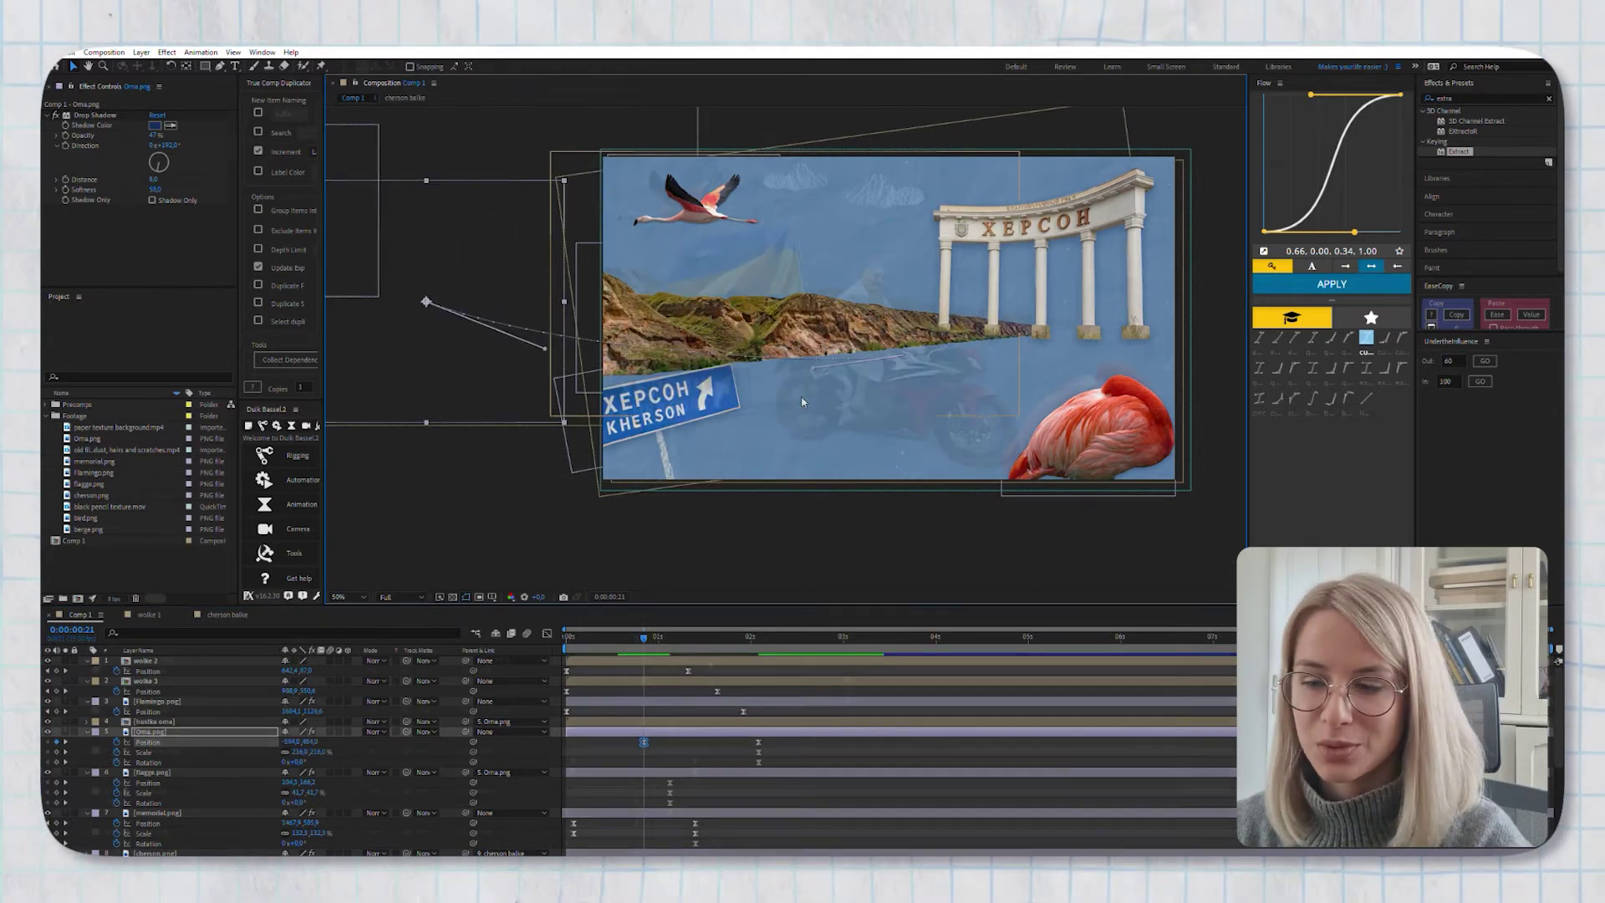
pyautogui.scroll(-2, 288, 672)
pyautogui.press('space')
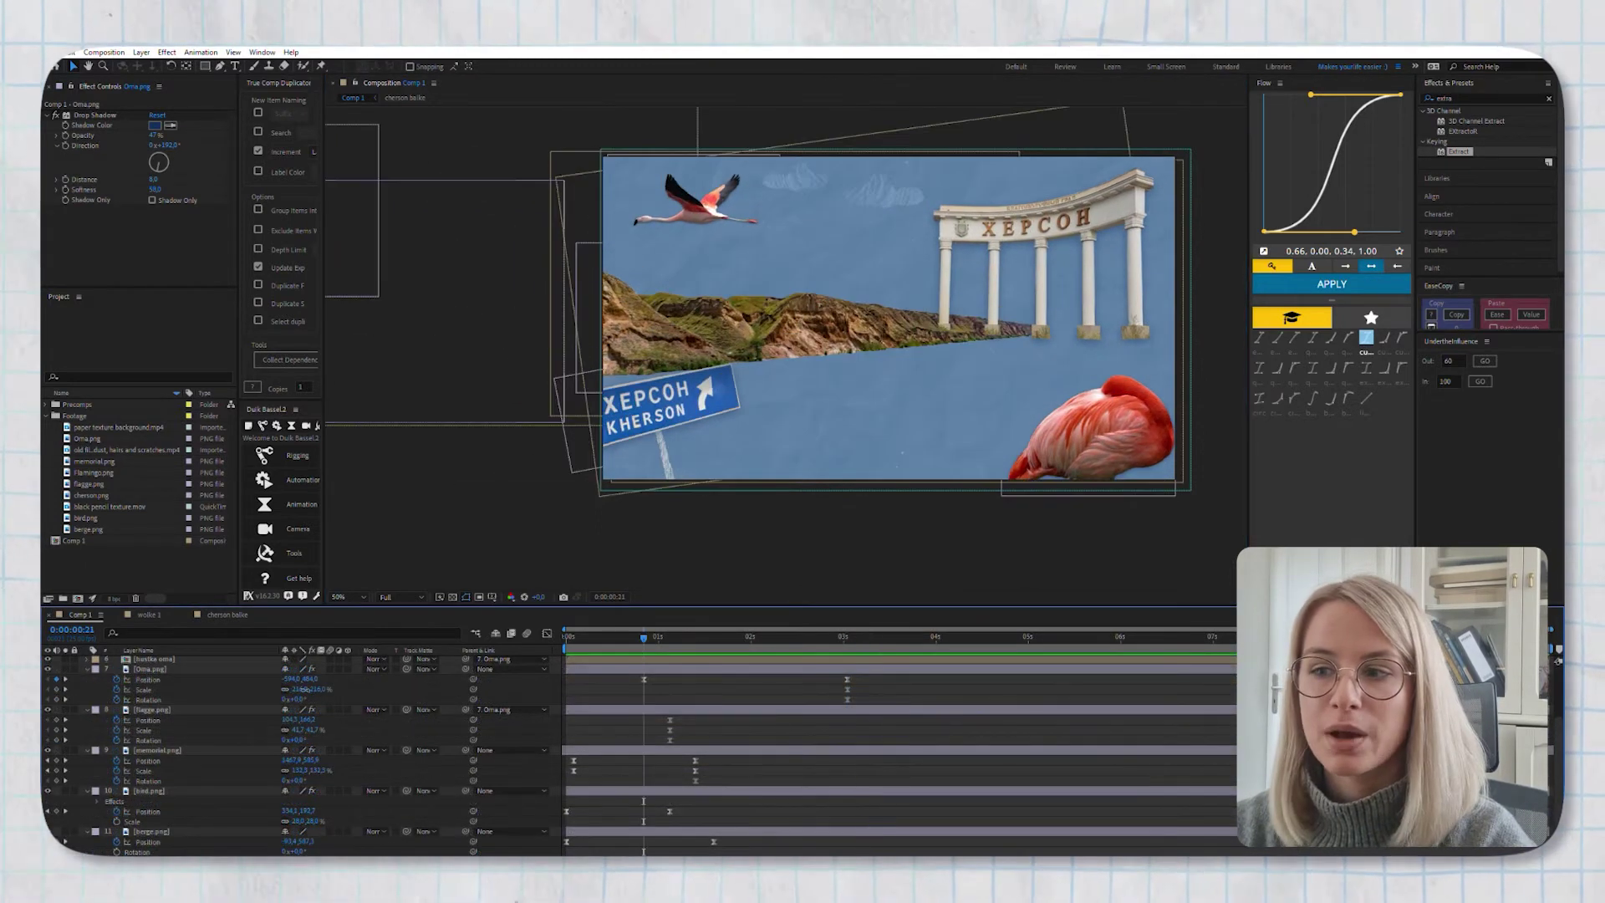
pyautogui.press('space')
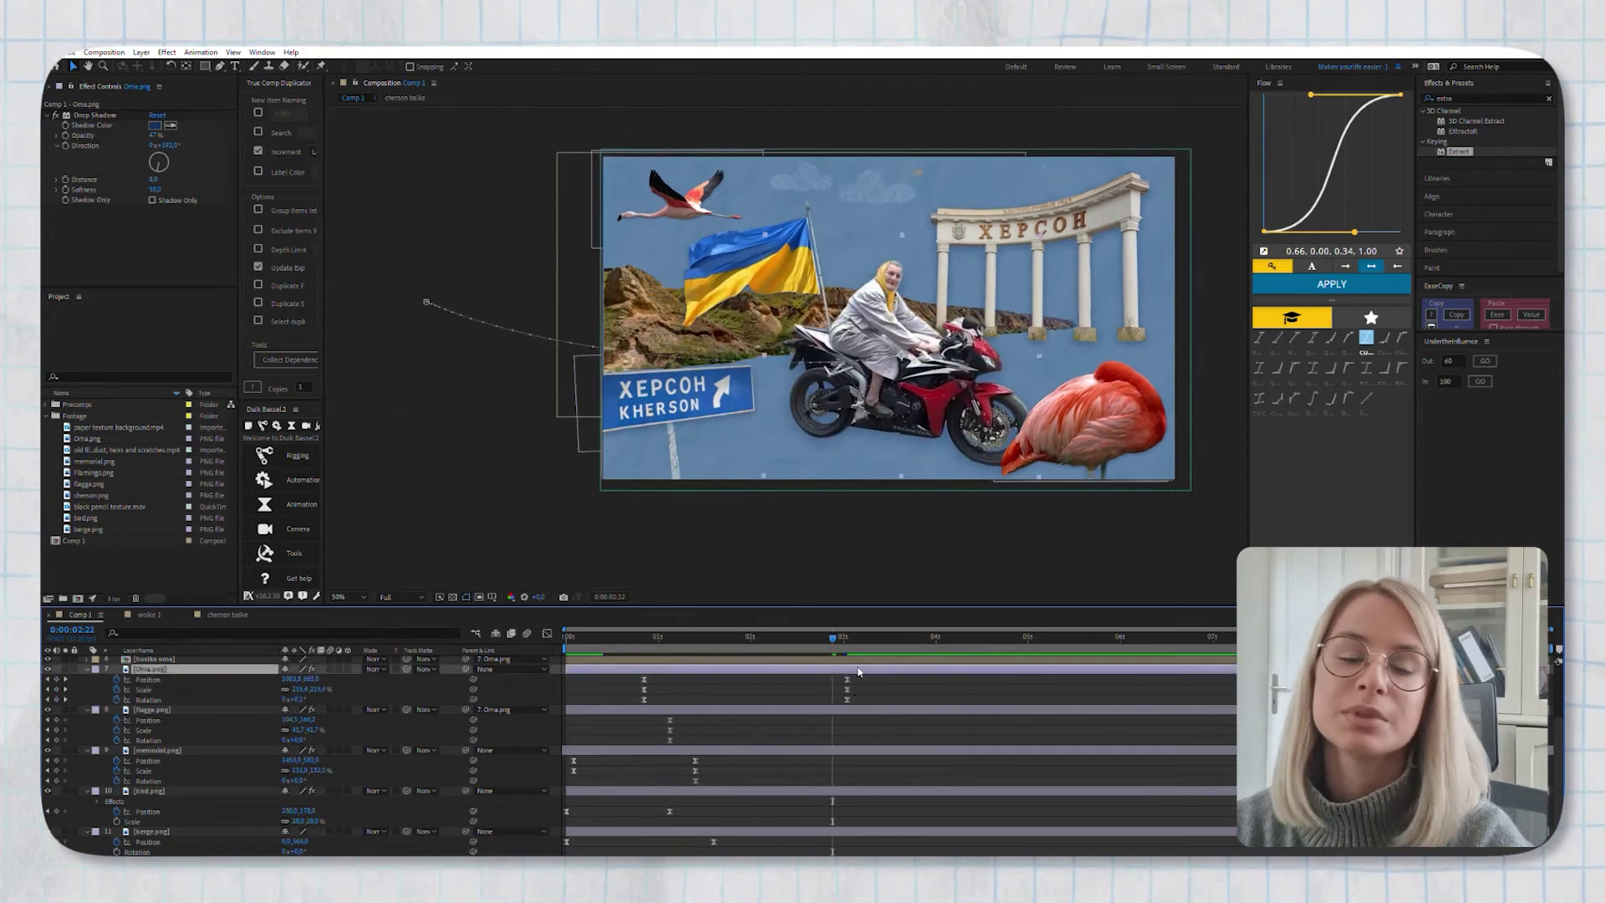
# Move Oma's later keyframes slightly earlier and check her speed curve in the Graph Editor
pyautogui.moveTo(847, 688); pyautogui.dragTo(822, 689)
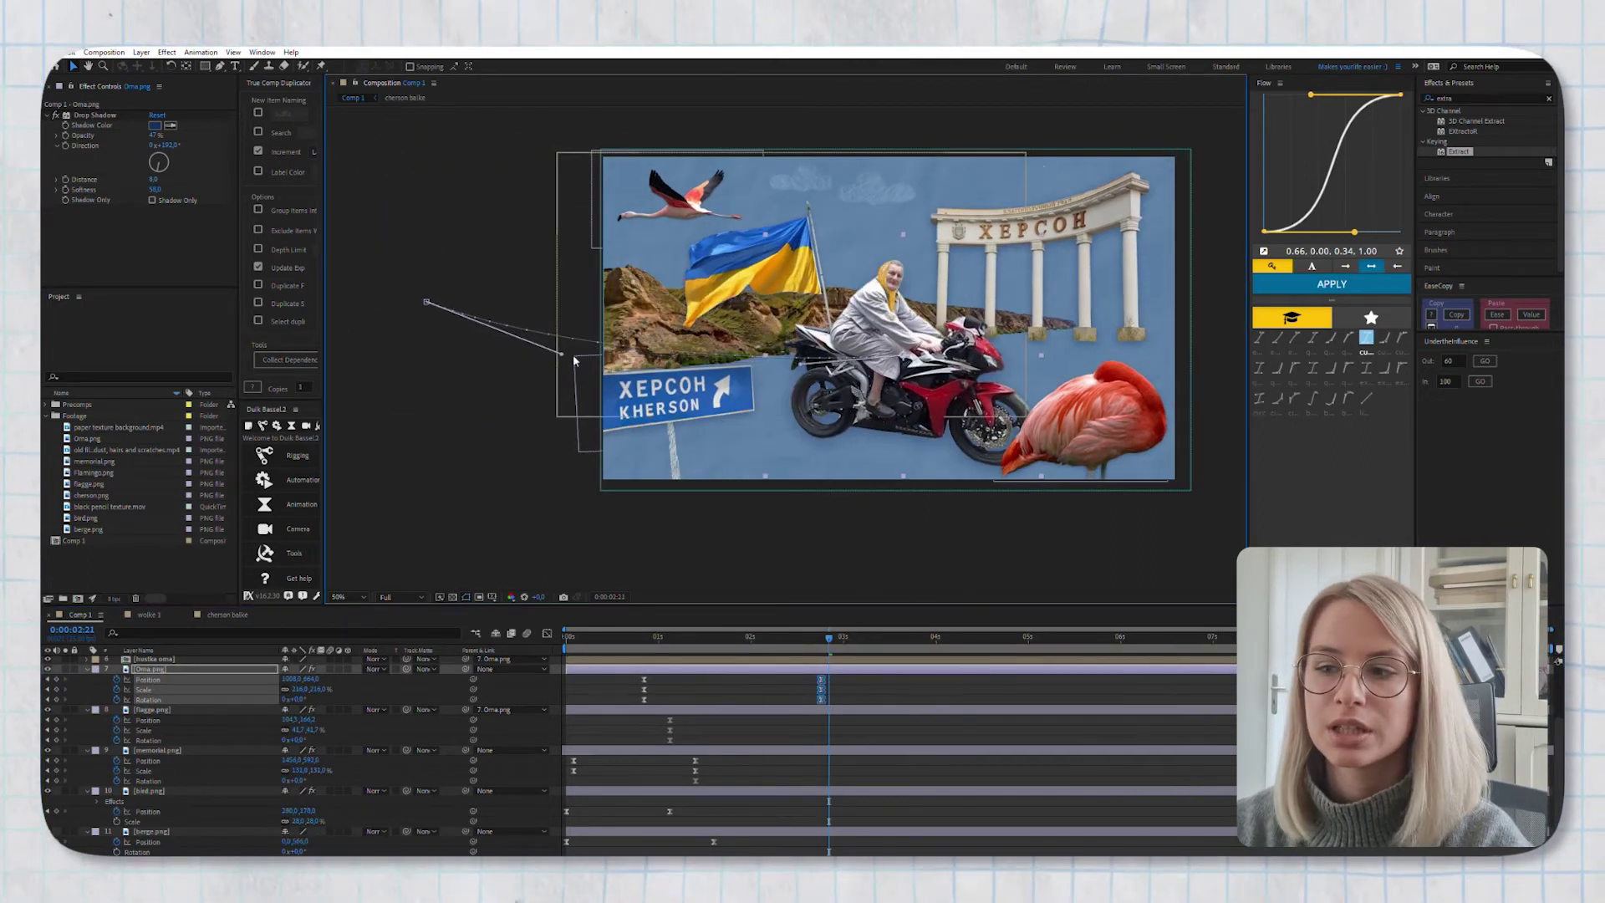
pyautogui.hotkey('shift', 'F3')
pyautogui.press('space')
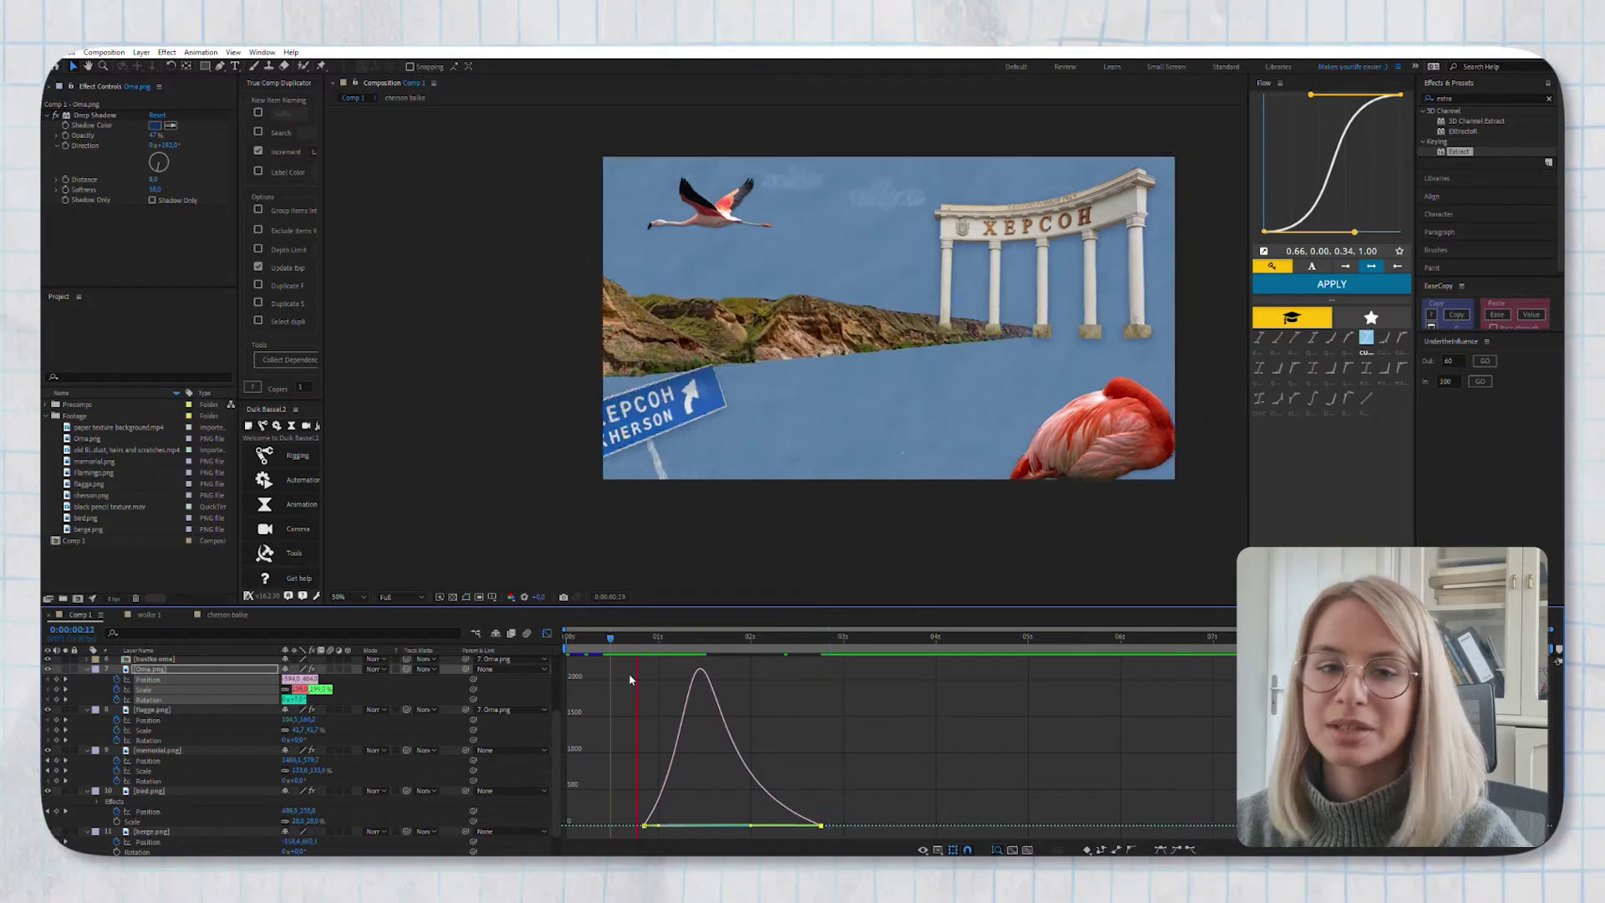
pyautogui.press('space')
pyautogui.click(547, 632)
pyautogui.moveTo(643, 689); pyautogui.dragTo(643, 687)
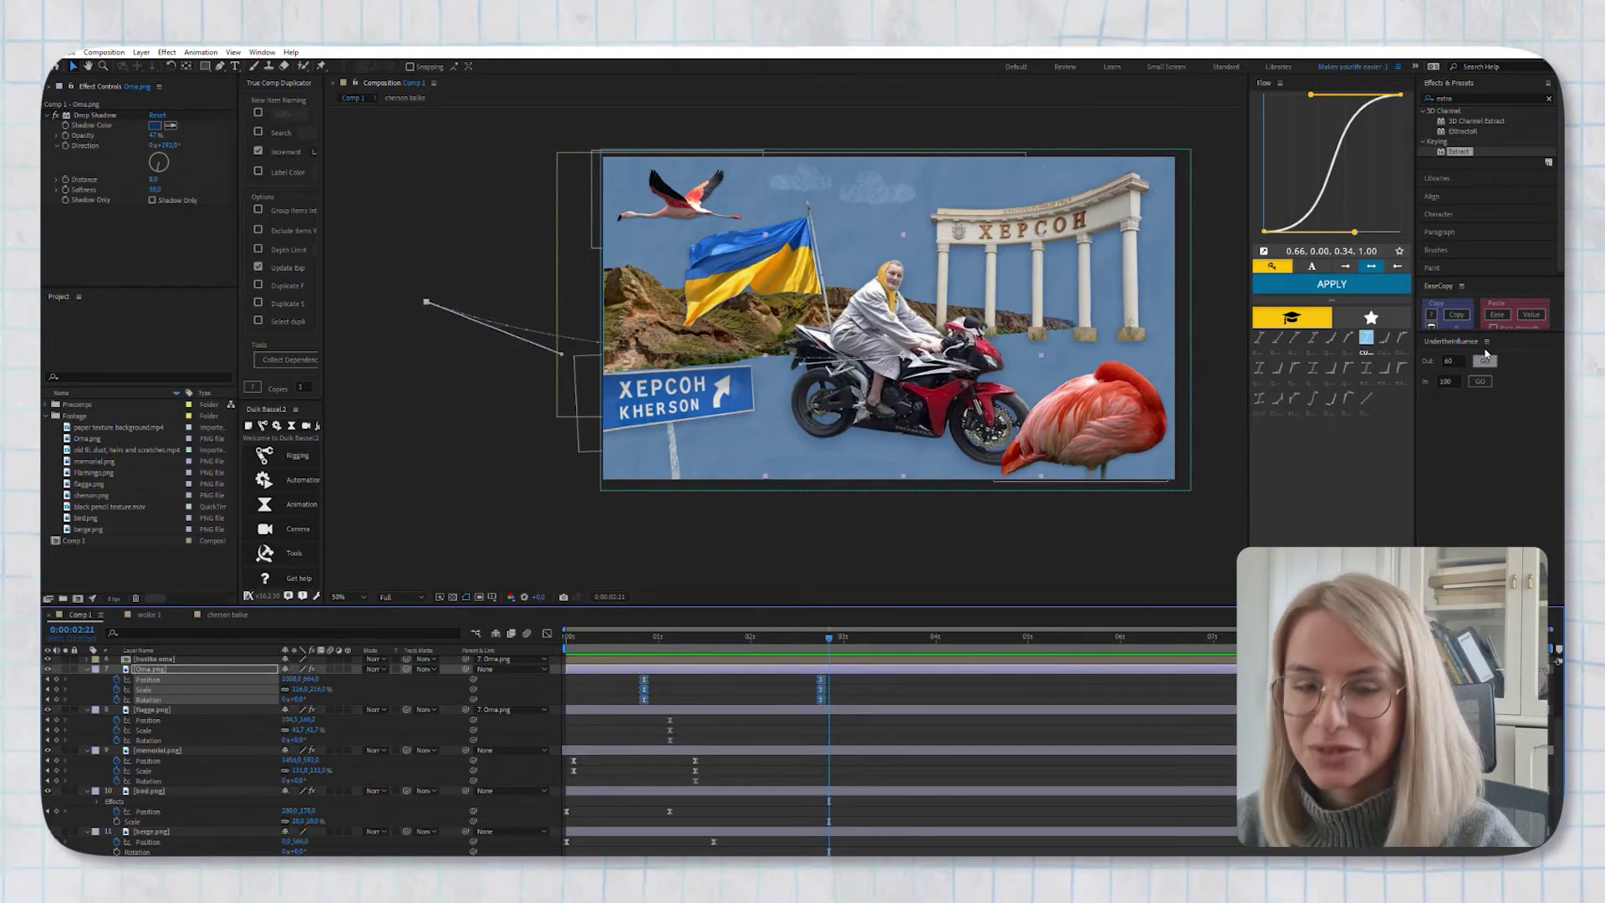
pyautogui.press('space')
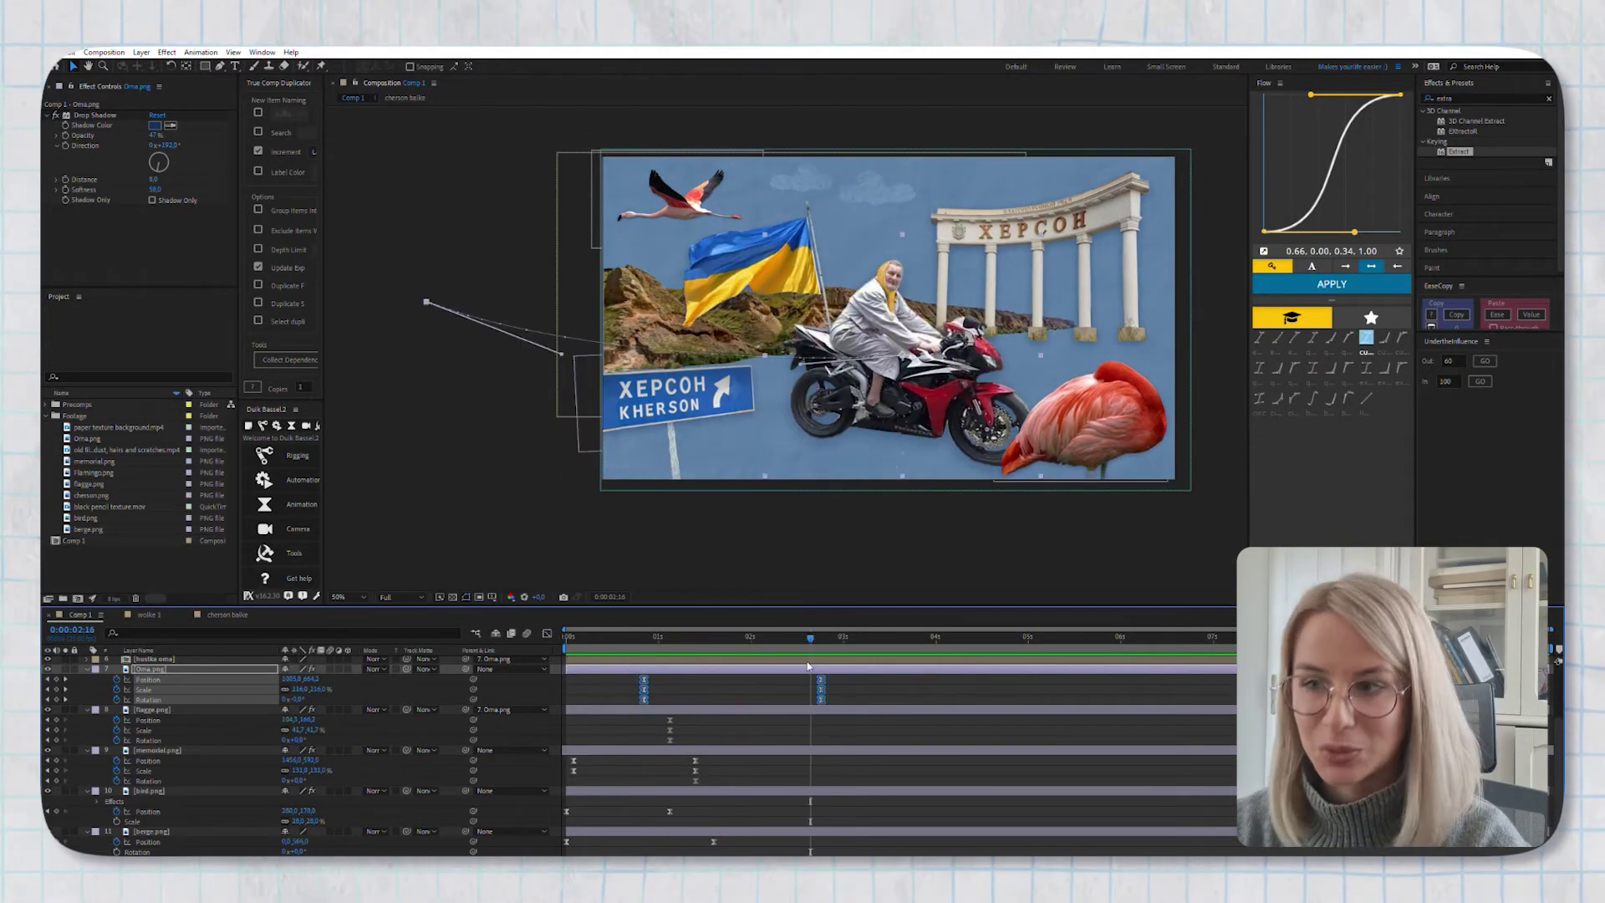
# Shift the grandma and flag slightly right and retime her final keyframe near 4:17
pyautogui.moveTo(288, 679); pyautogui.dragTo(331, 680)
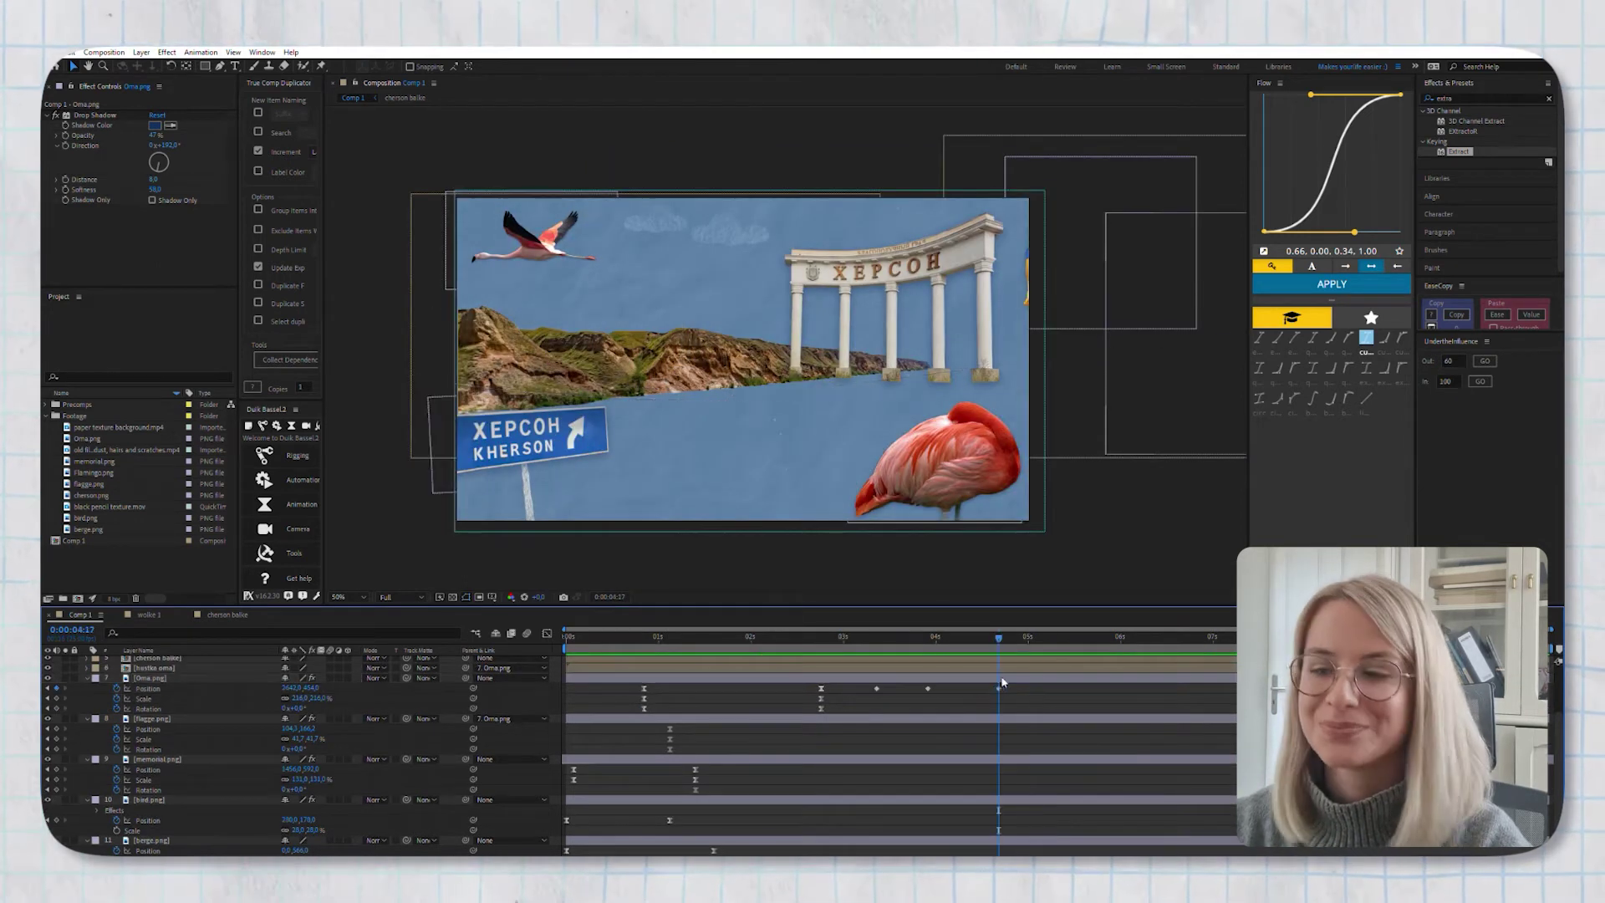
pyautogui.click(997, 688)
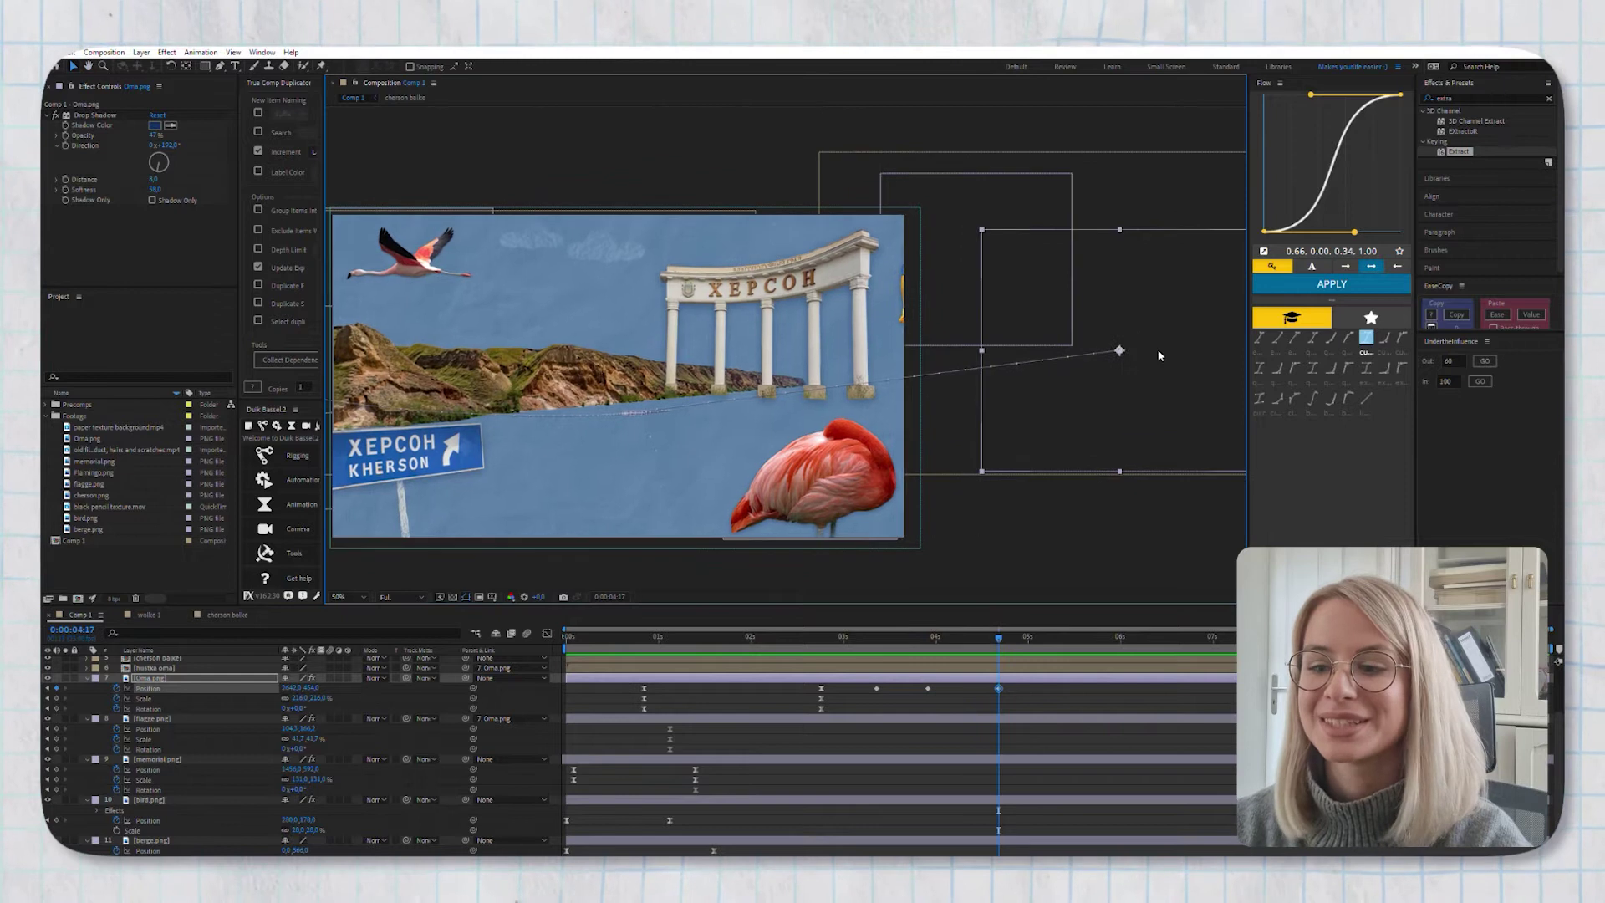
pyautogui.scroll(-2, 971, 431)
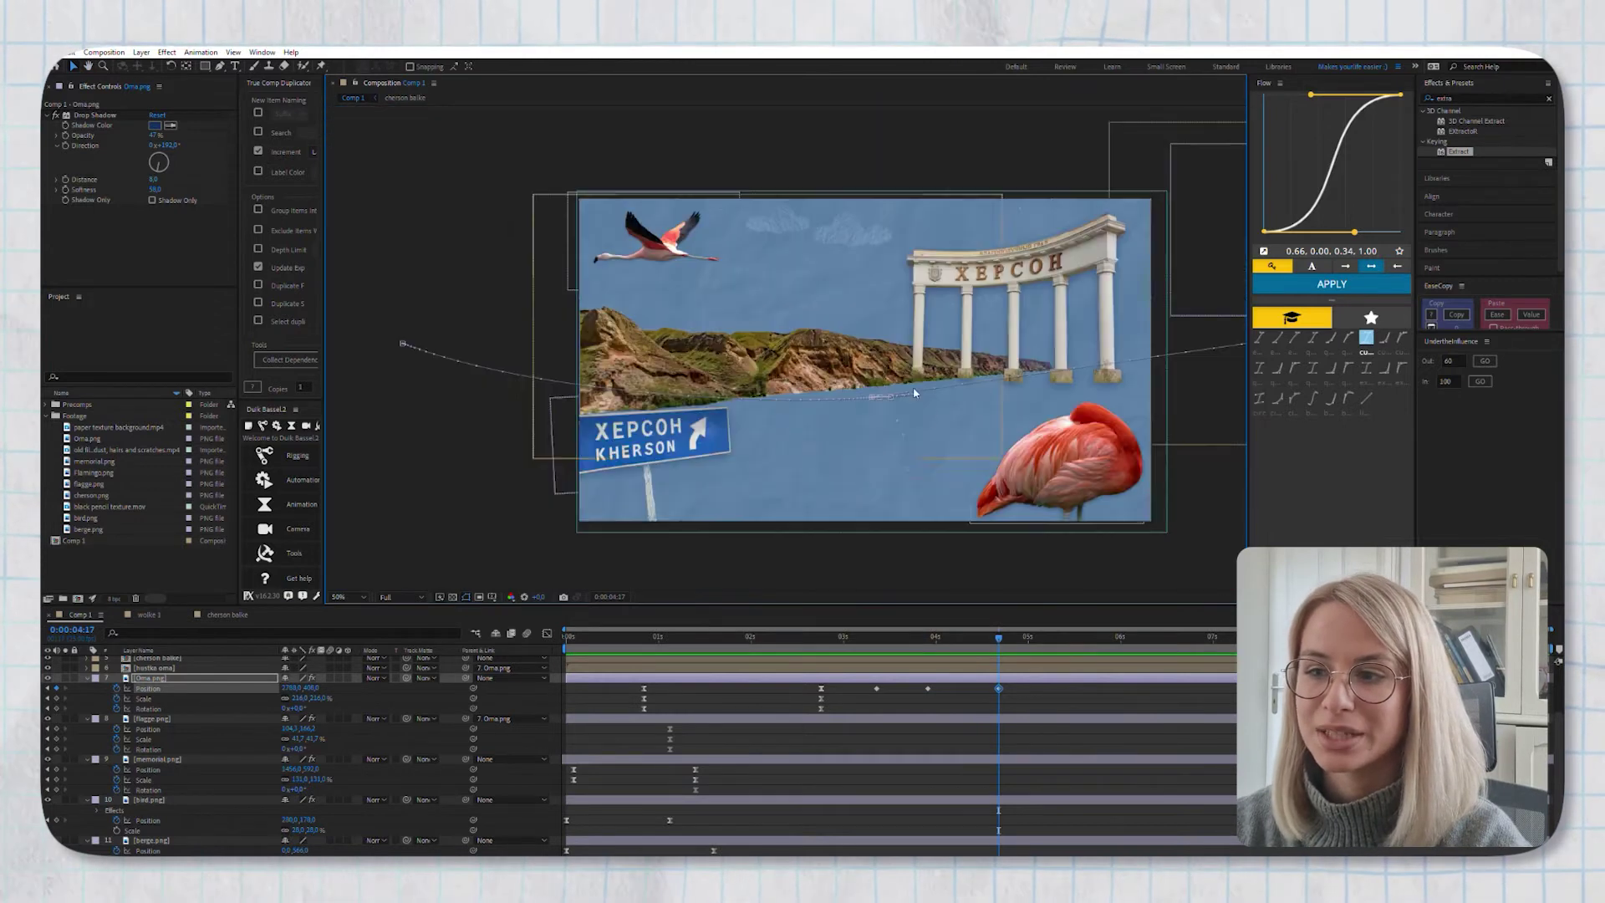
pyautogui.moveTo(925, 685); pyautogui.dragTo(922, 677)
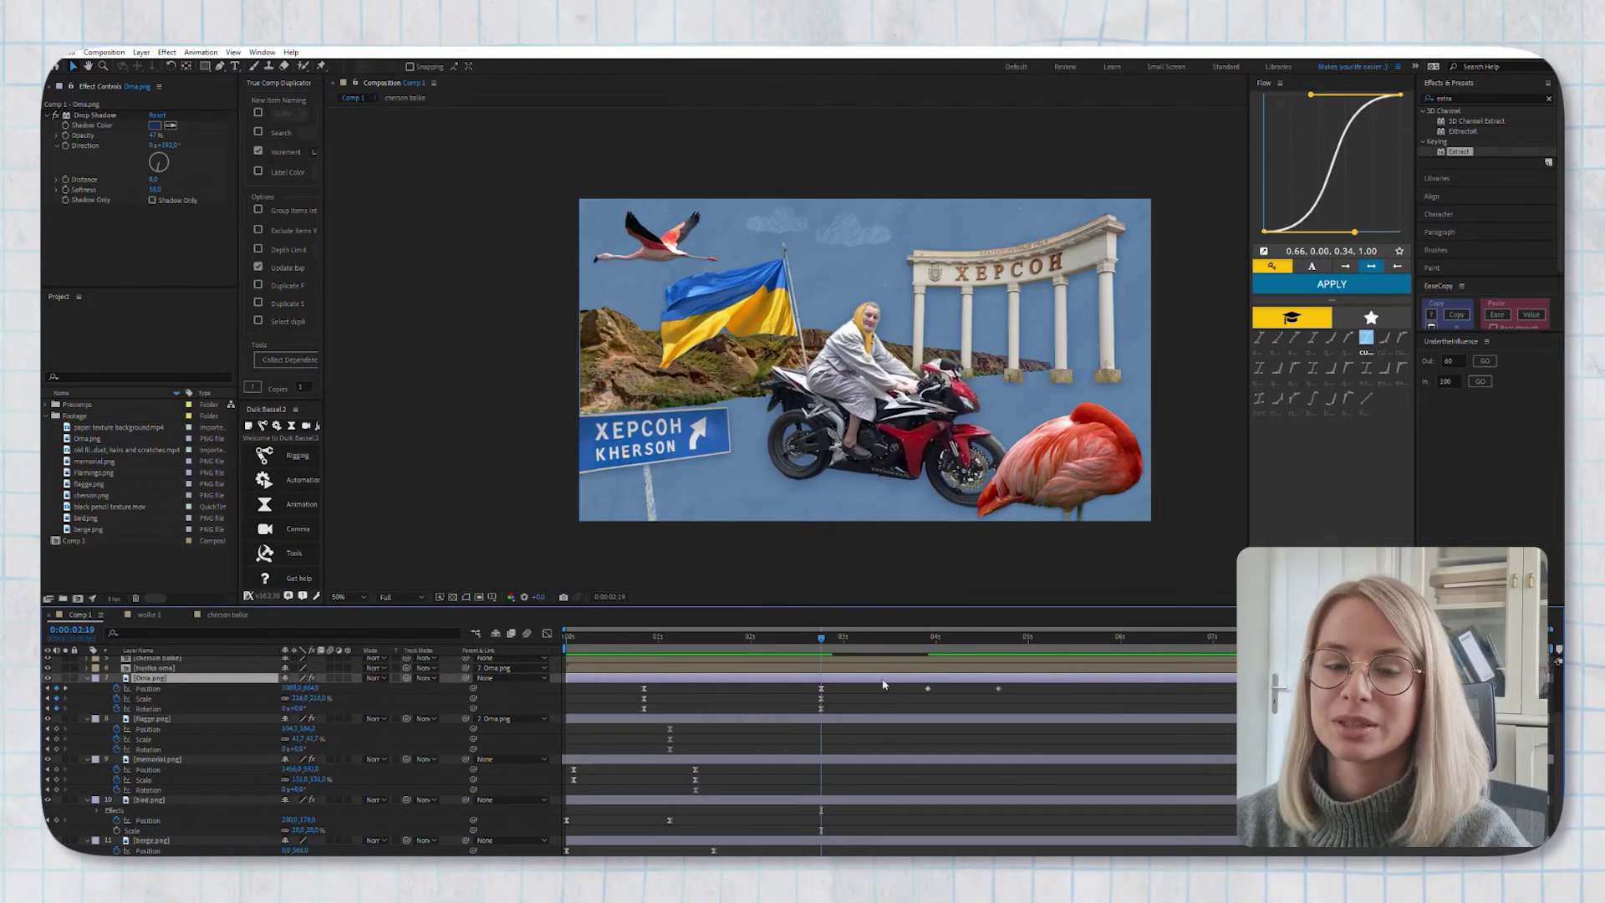
# Undo the last changes and send Oma off past the right edge, previewing her exit
pyautogui.hotkey('ctrl', 'z')
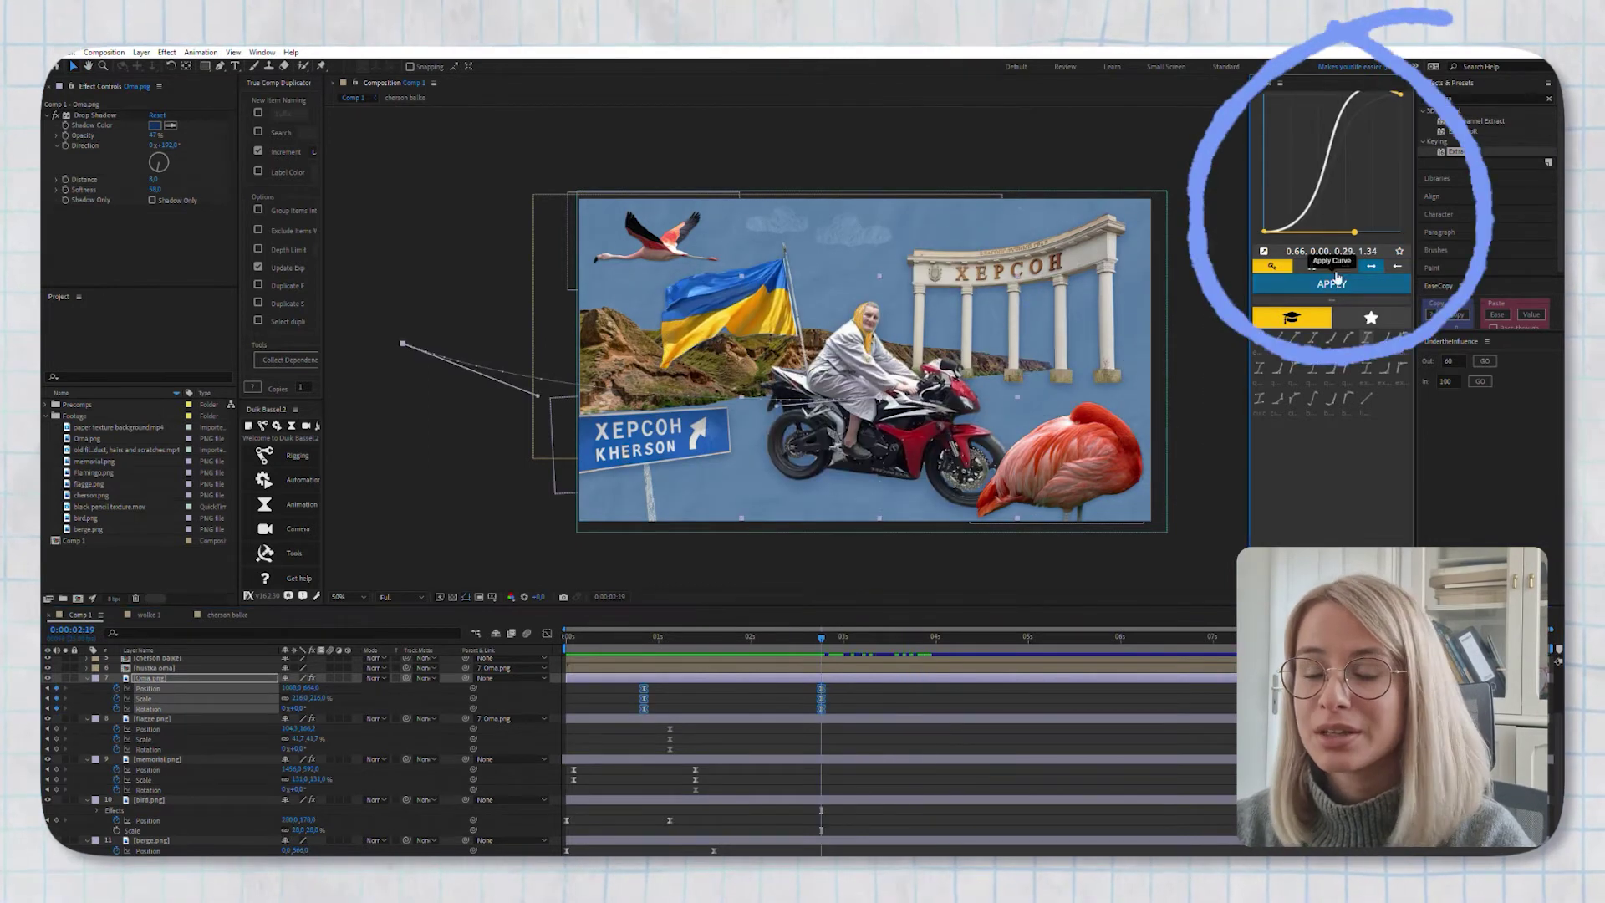
pyautogui.moveTo(821, 637)
pyautogui.mouseDown()
pyautogui.moveTo(773, 666)
pyautogui.moveTo(821, 637)
pyautogui.mouseUp()
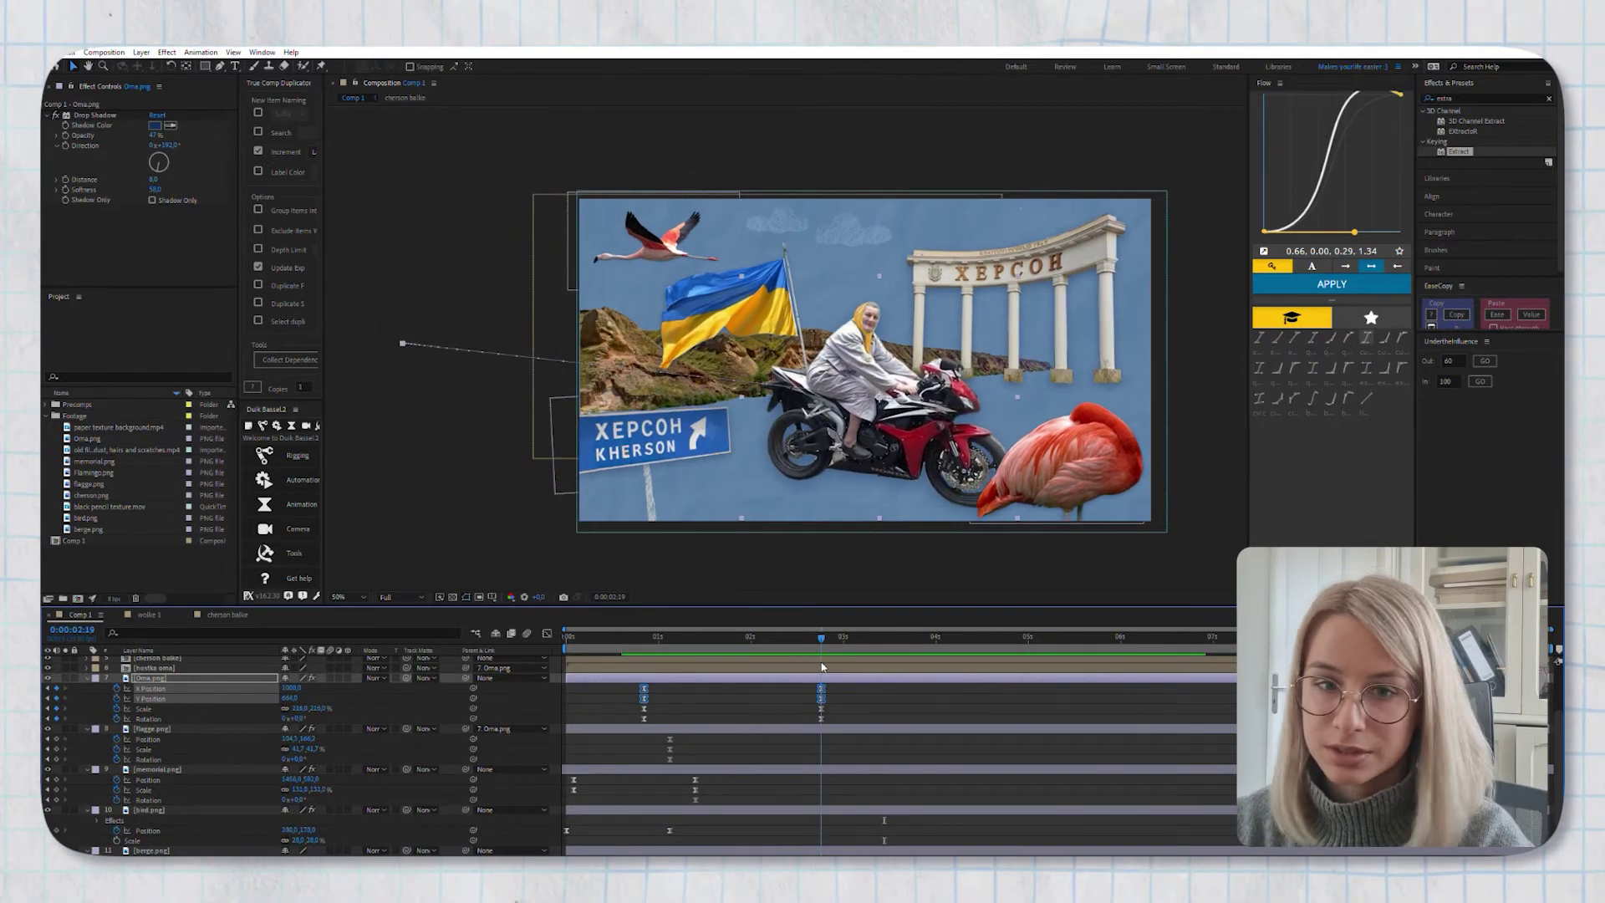
pyautogui.hotkey('ctrl', 'z')
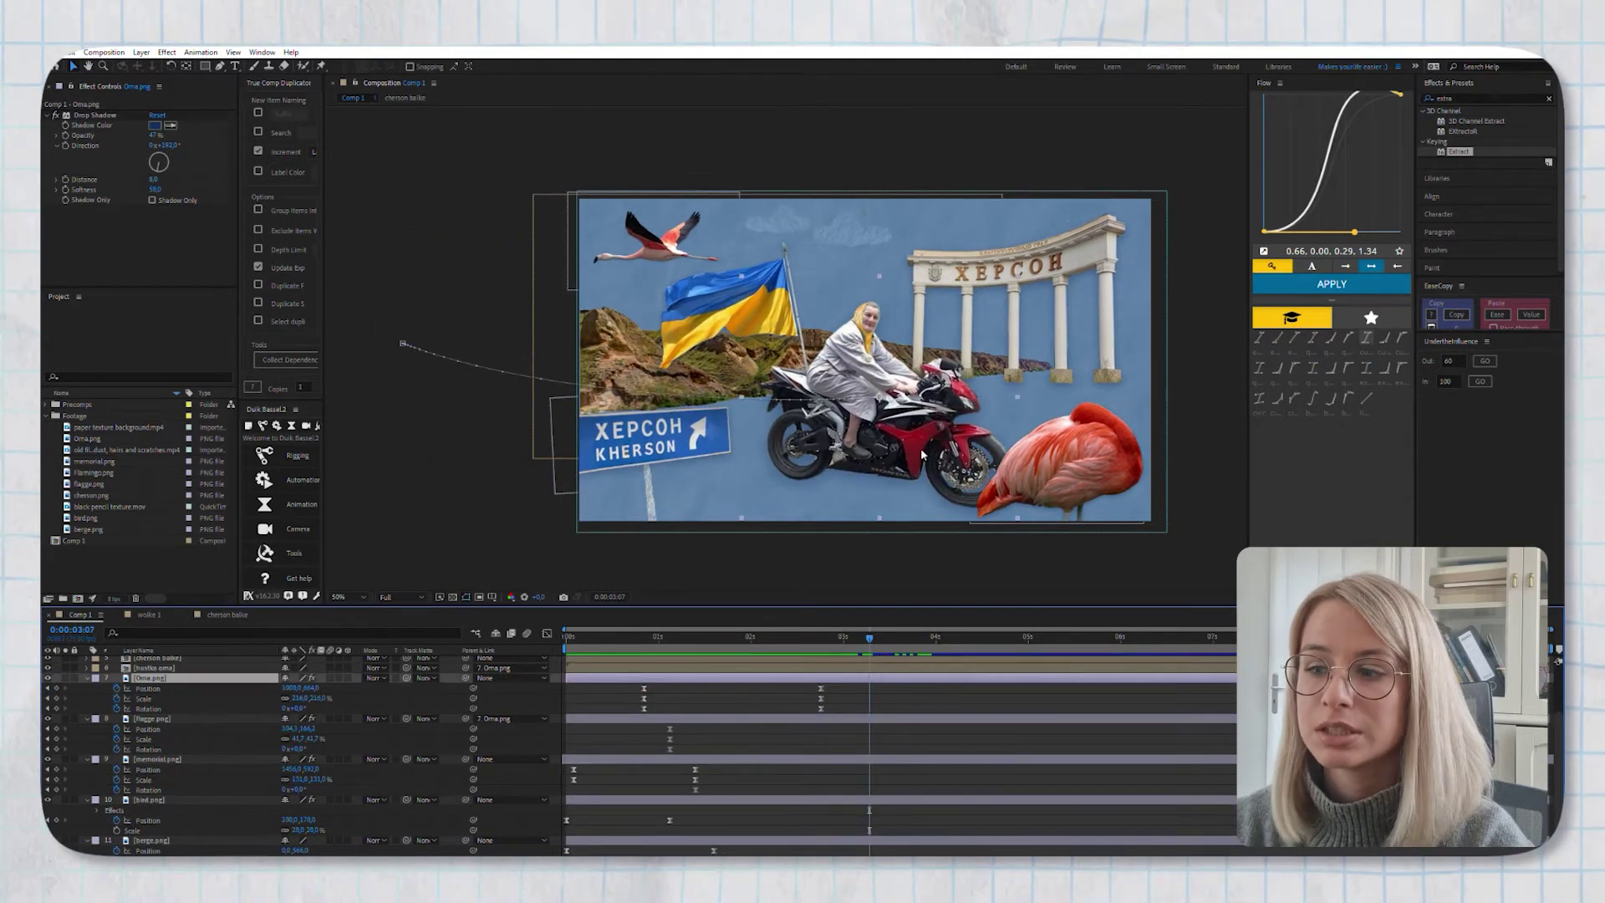
pyautogui.moveTo(864, 425); pyautogui.dragTo(1331, 353)
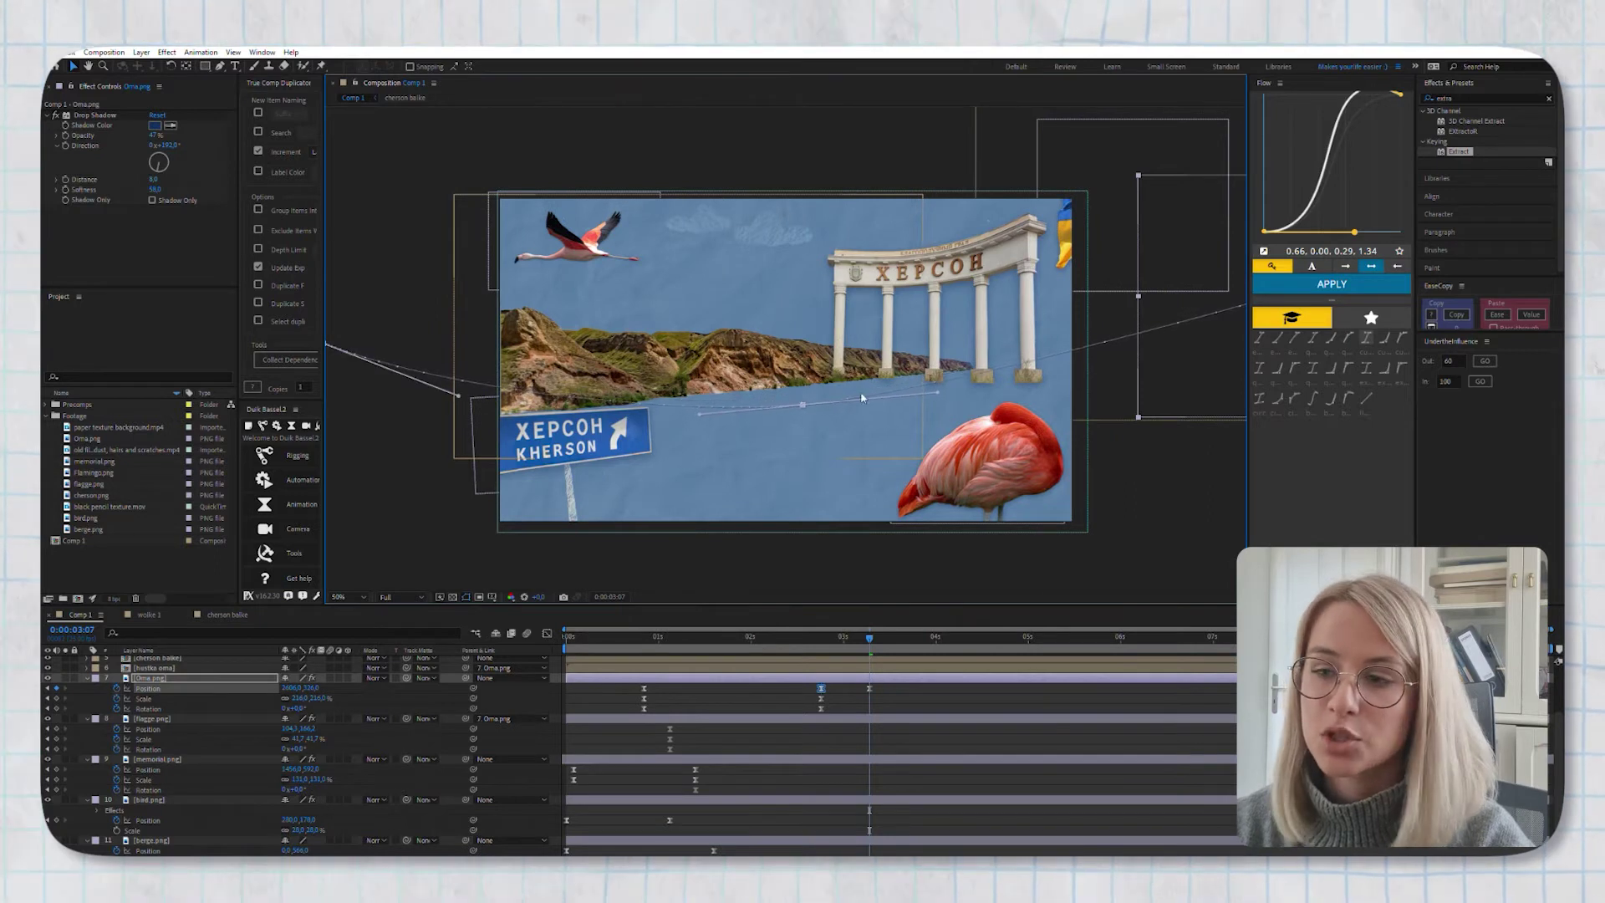
pyautogui.press('space')
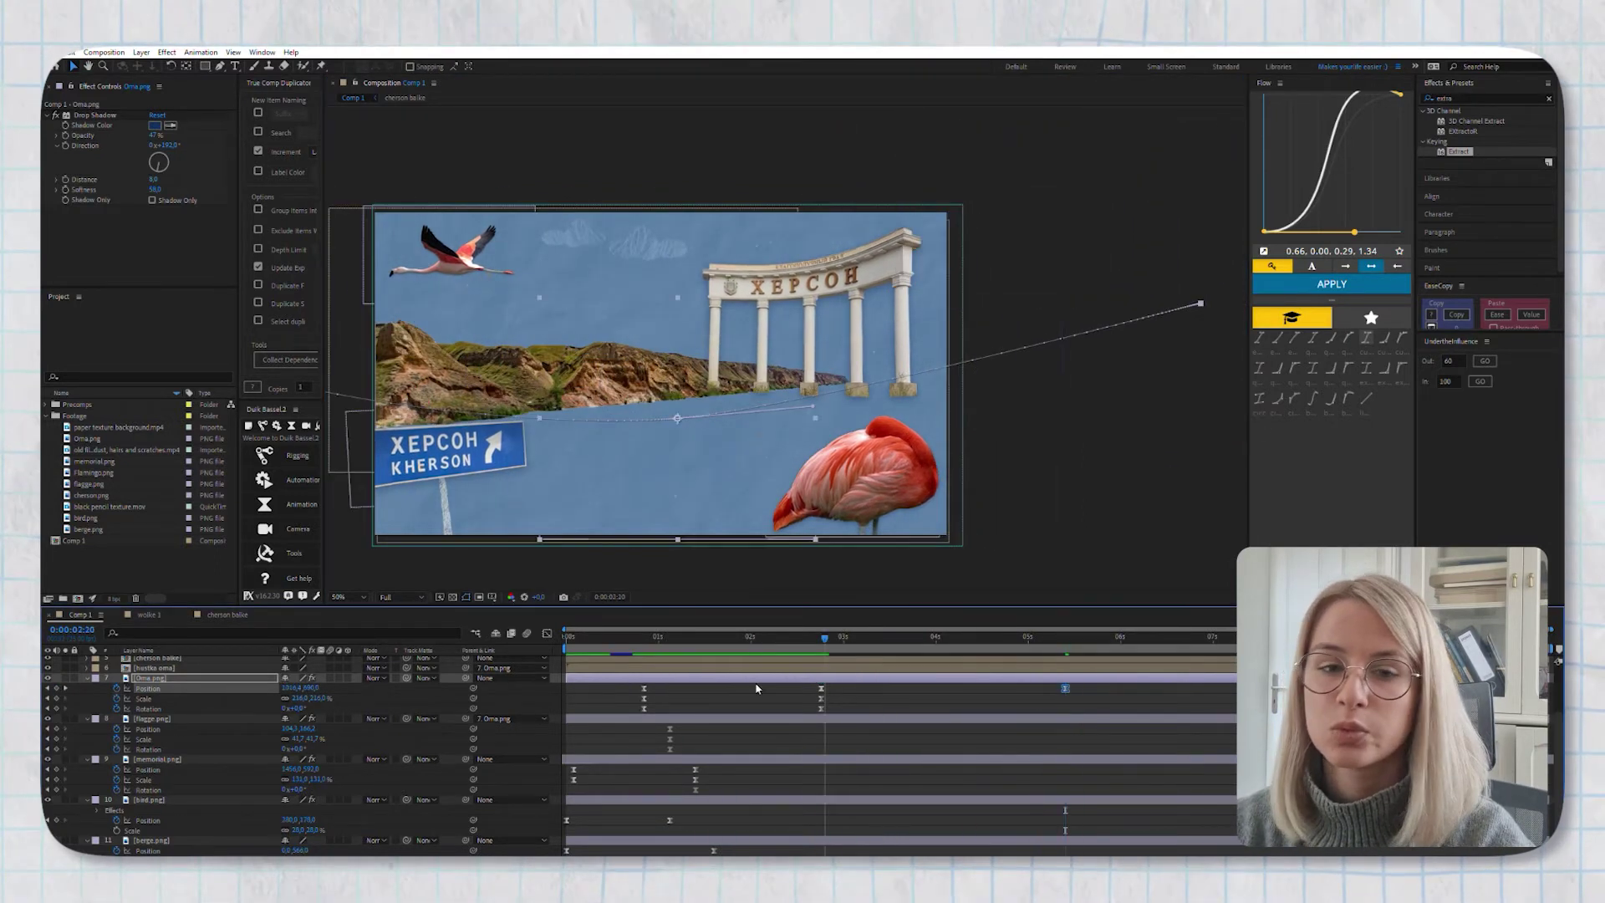
# Add a hold Position keyframe, push it slightly later, and give the Flow ease an overshoot
pyautogui.click(821, 687)
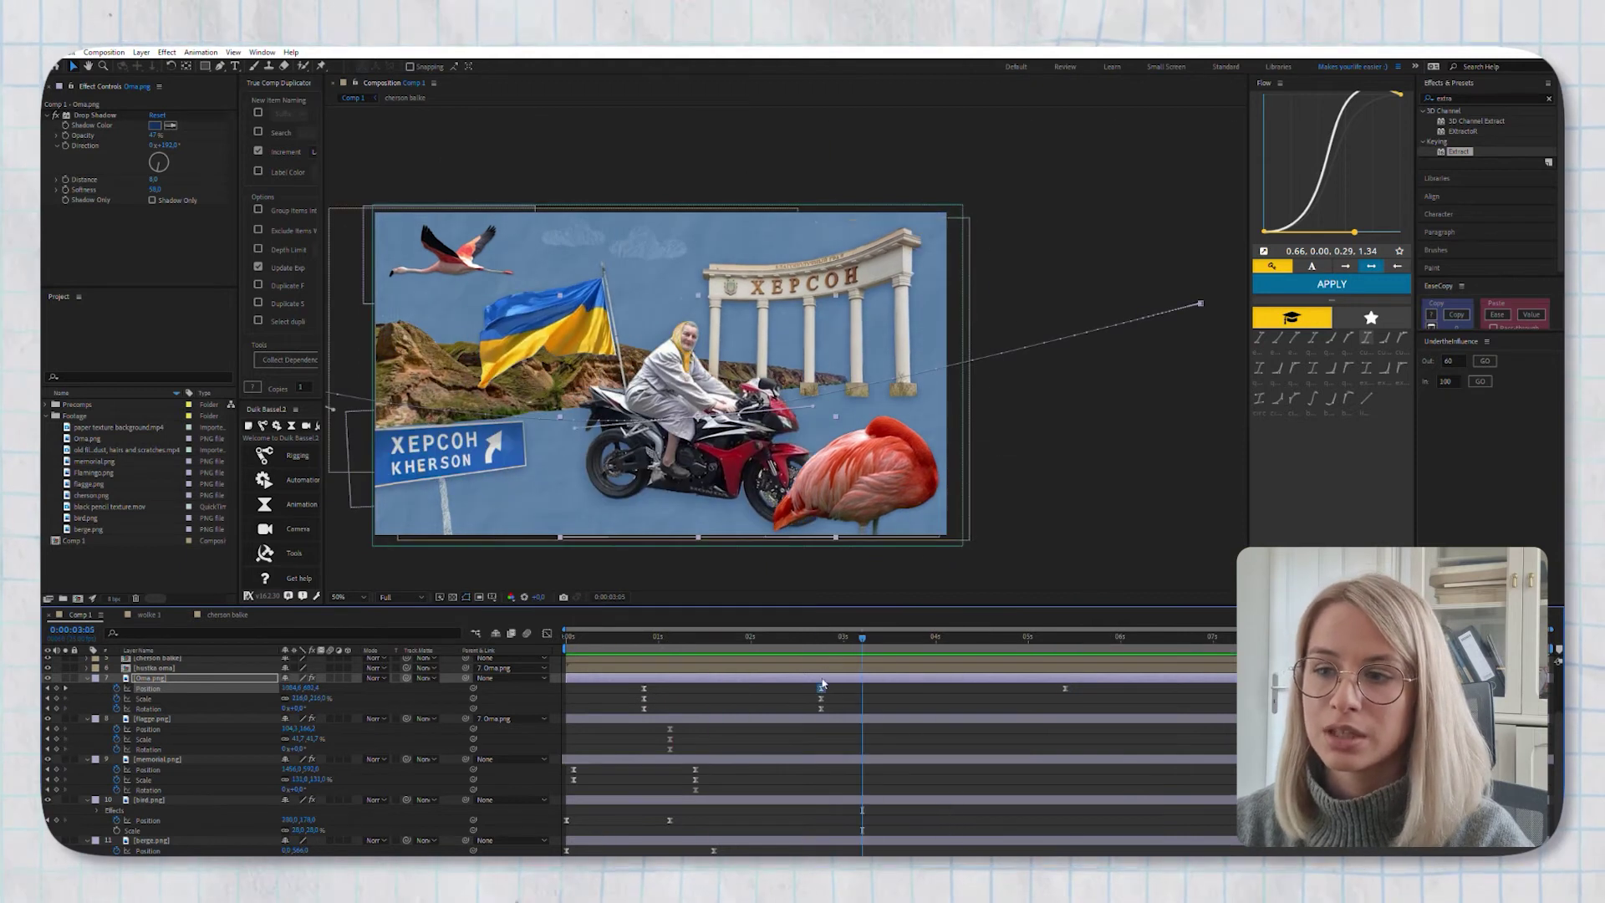
pyautogui.hotkey('ctrl', 'c')
pyautogui.hotkey('ctrl', 'v')
pyautogui.moveTo(863, 687); pyautogui.dragTo(888, 687)
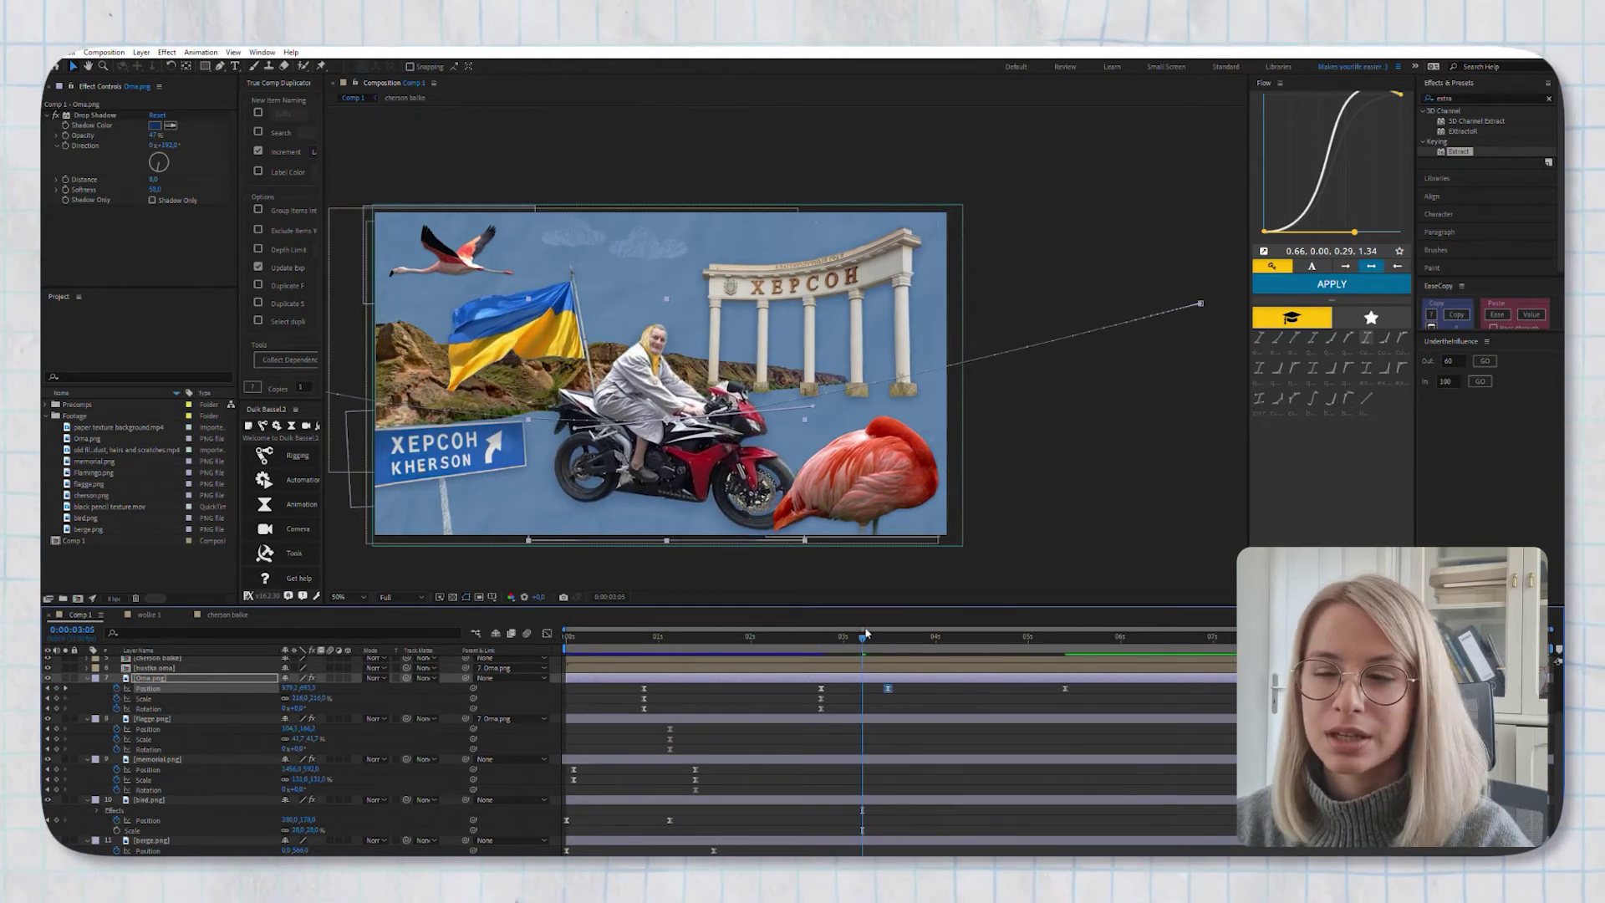
pyautogui.press('space')
pyautogui.moveTo(1371, 220); pyautogui.dragTo(1375, 108)
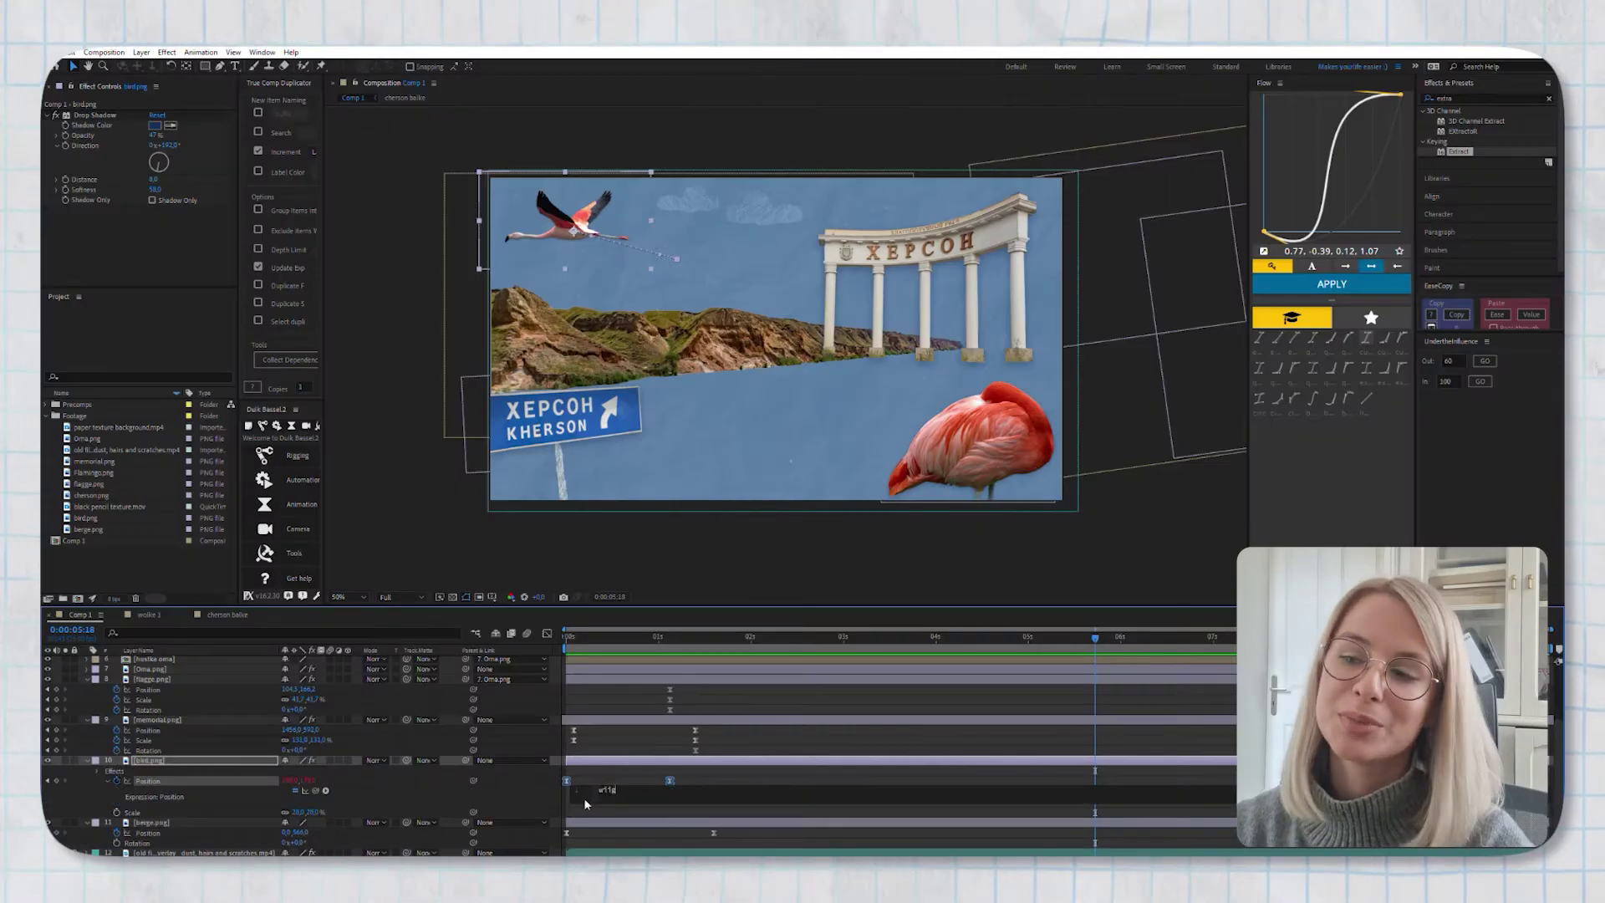
# Give bird.png's Position a wiggle(2,3) expression, preview, then raise it to wiggle(2,8)
pyautogui.write('wiggle(2,')
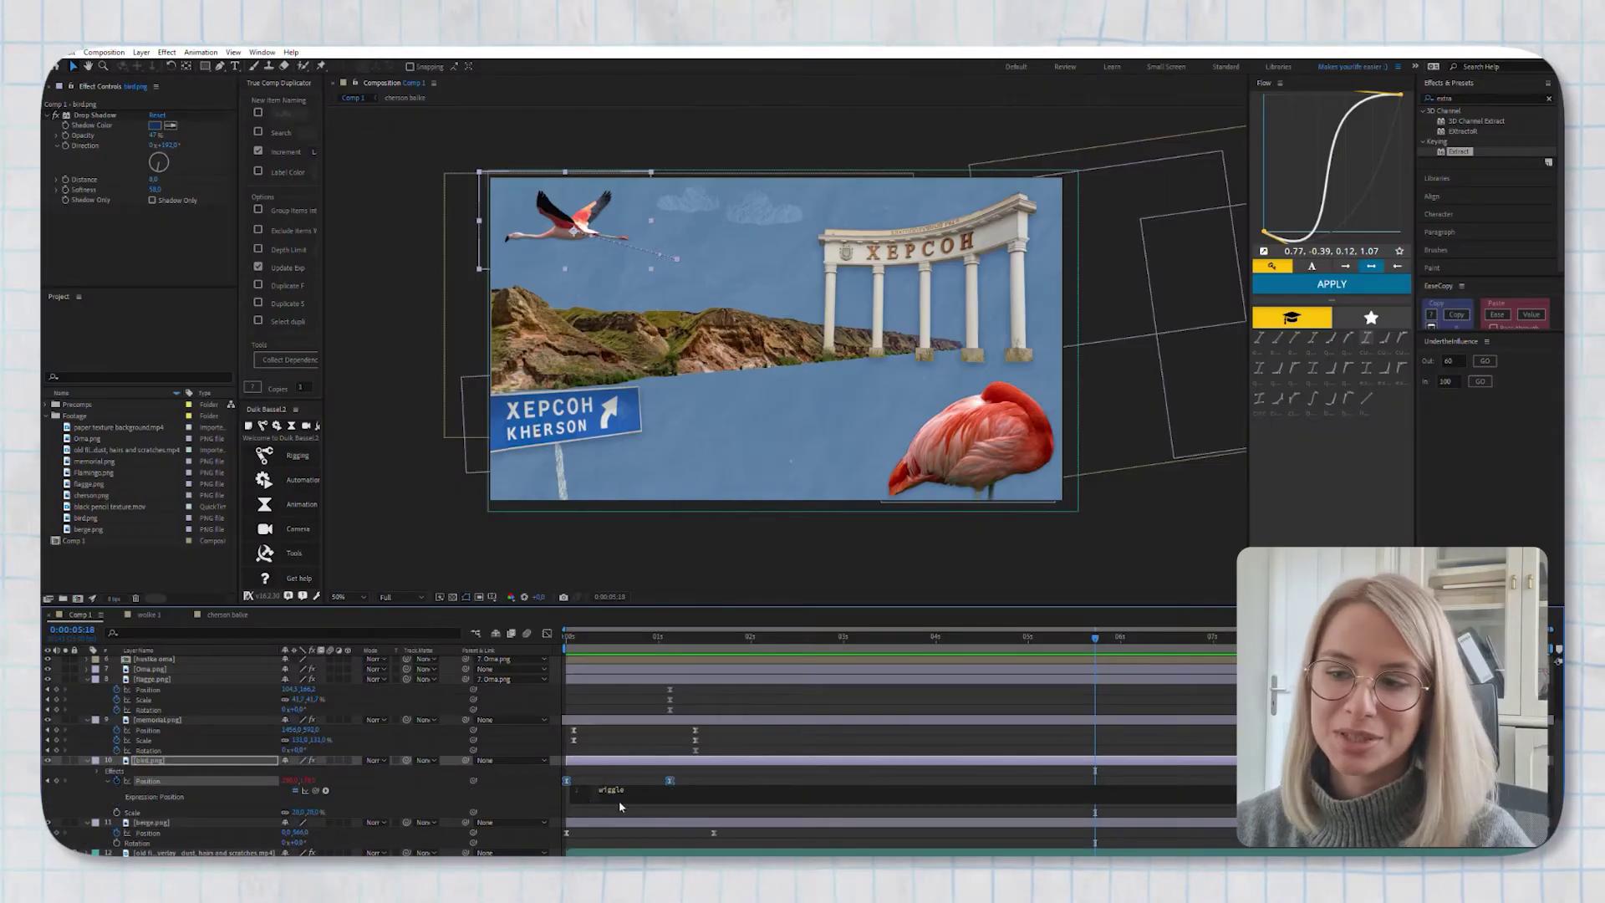
pyautogui.write('3)')
pyautogui.press('KP_Enter')
pyautogui.press('space')
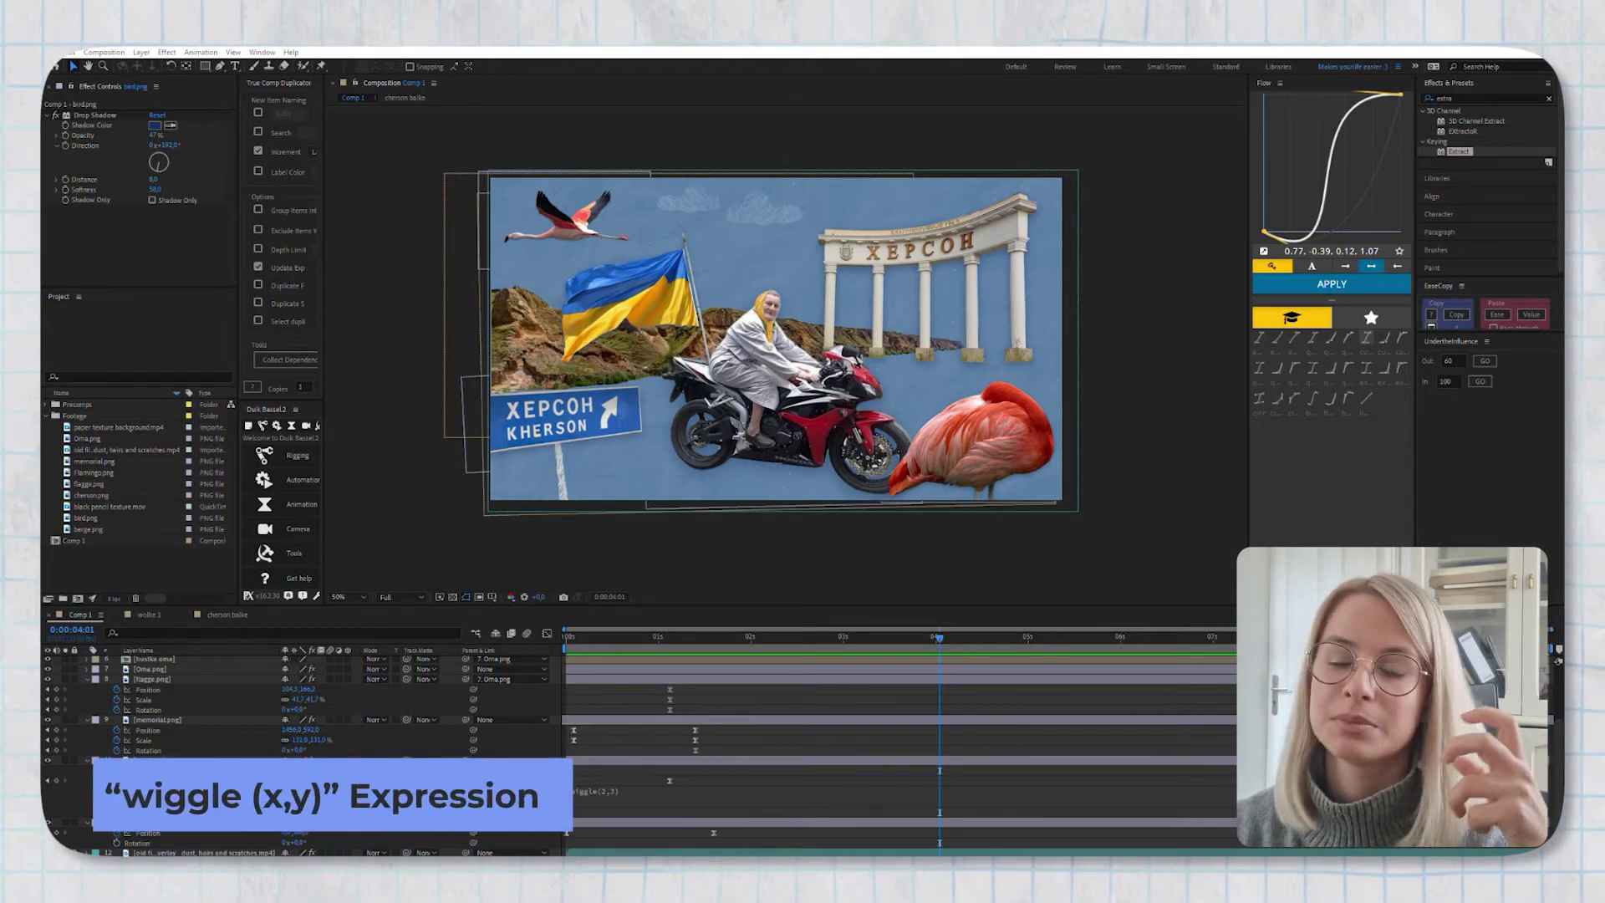
pyautogui.click(607, 783)
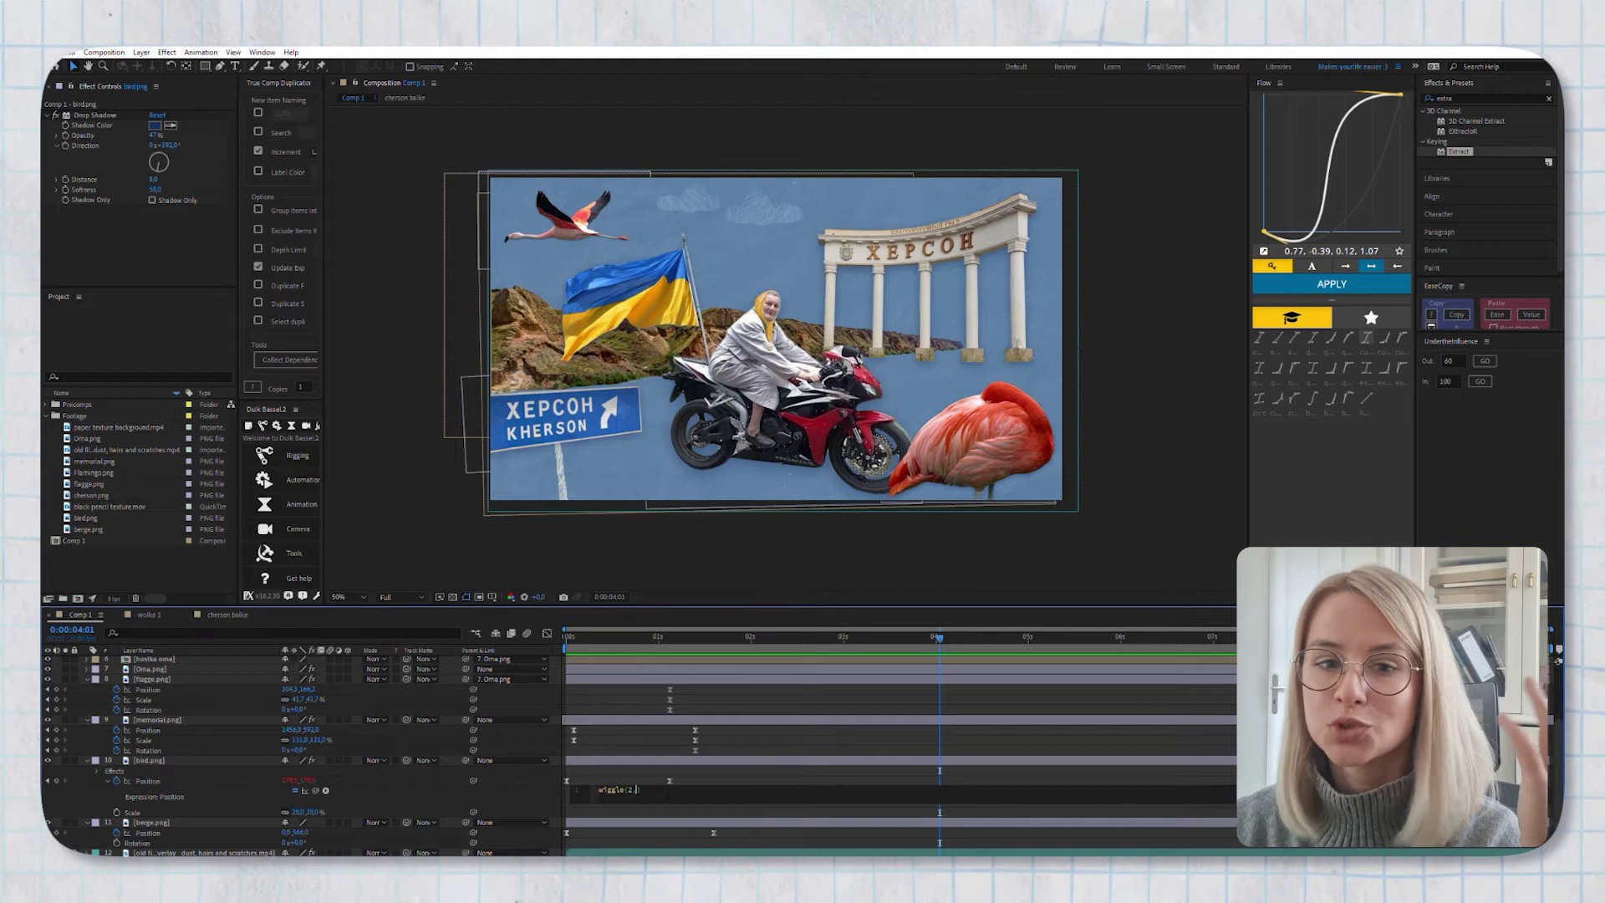
pyautogui.write('8')
pyautogui.click(567, 706)
pyautogui.press('space')
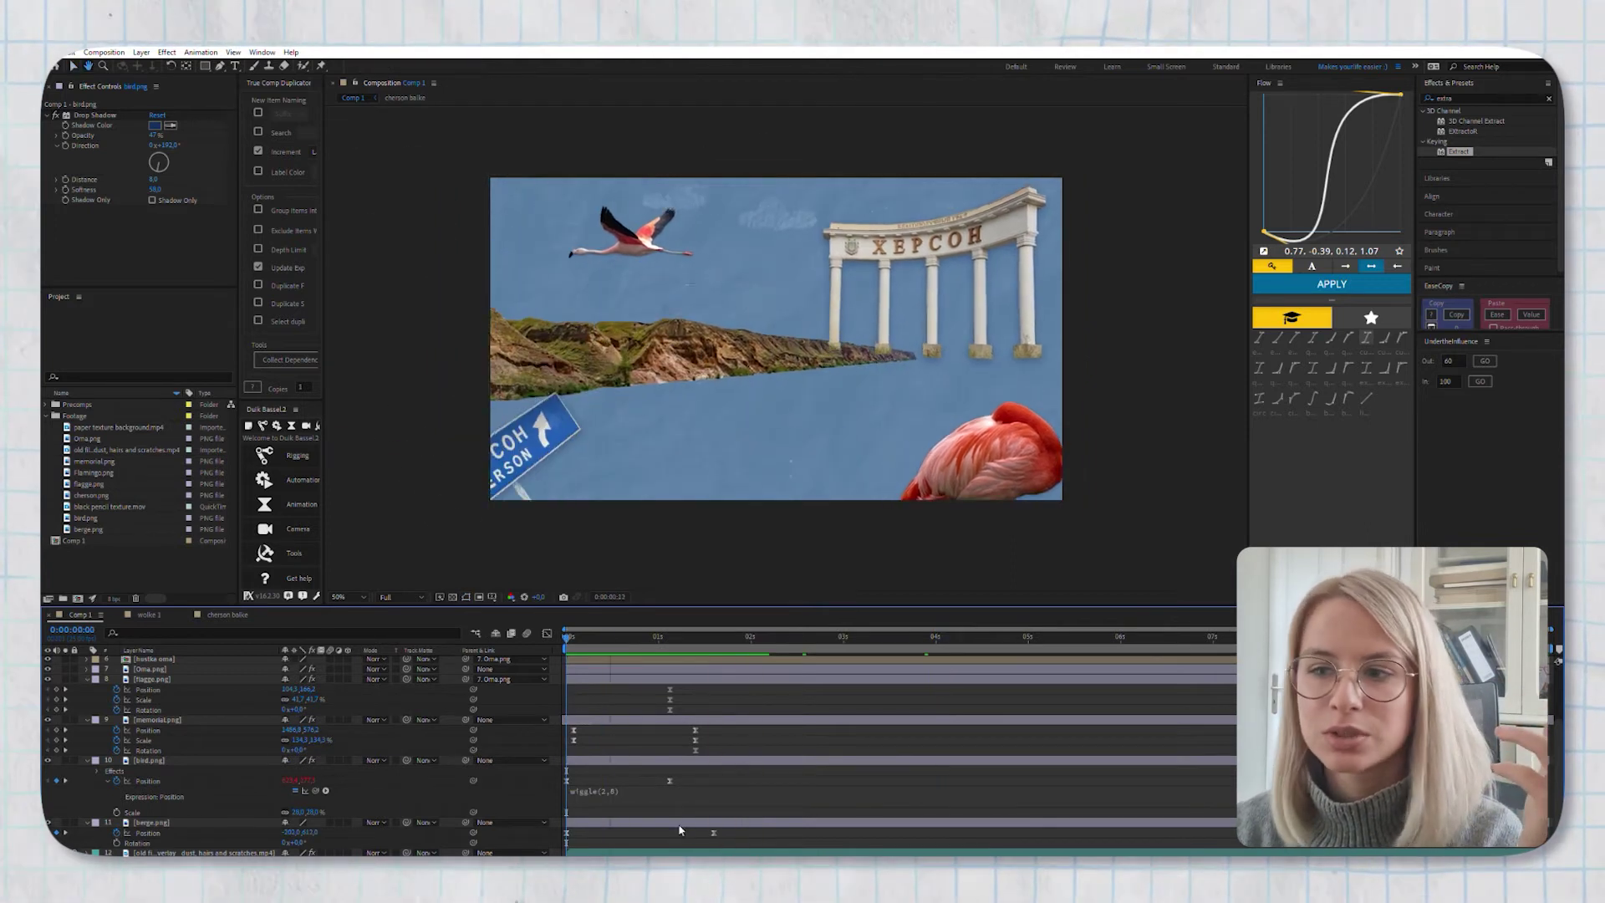
pyautogui.click(642, 790)
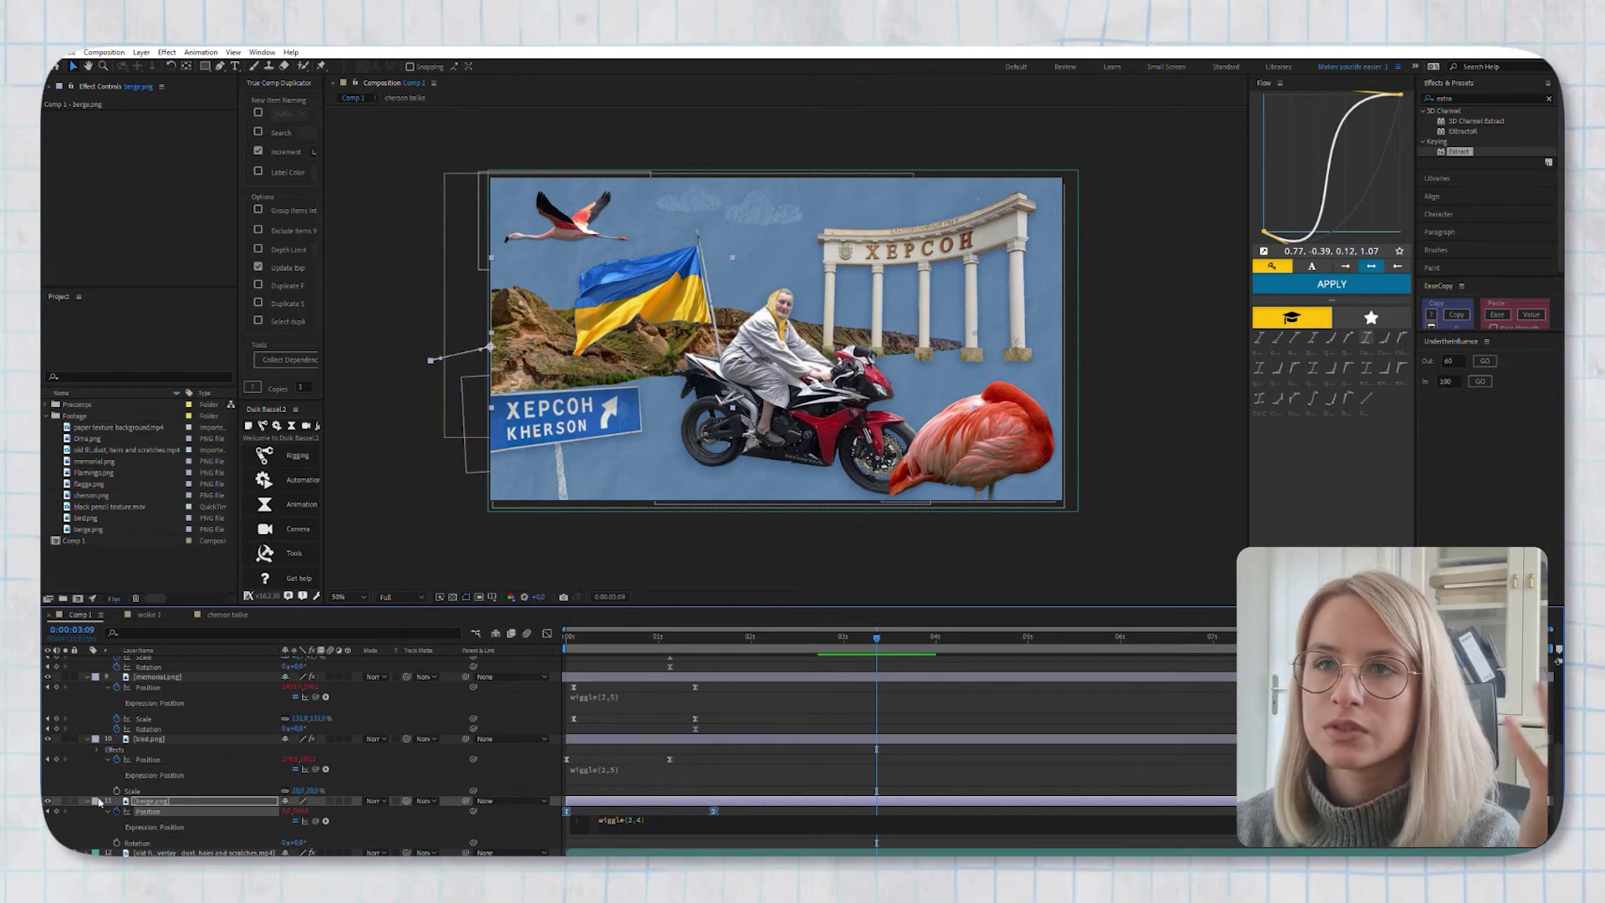
# Add a wiggle(2,8) expression to the cherson balke sign's Rotation
pyautogui.scroll(5, 334, 752)
pyautogui.click(159, 696)
pyautogui.click(171, 685)
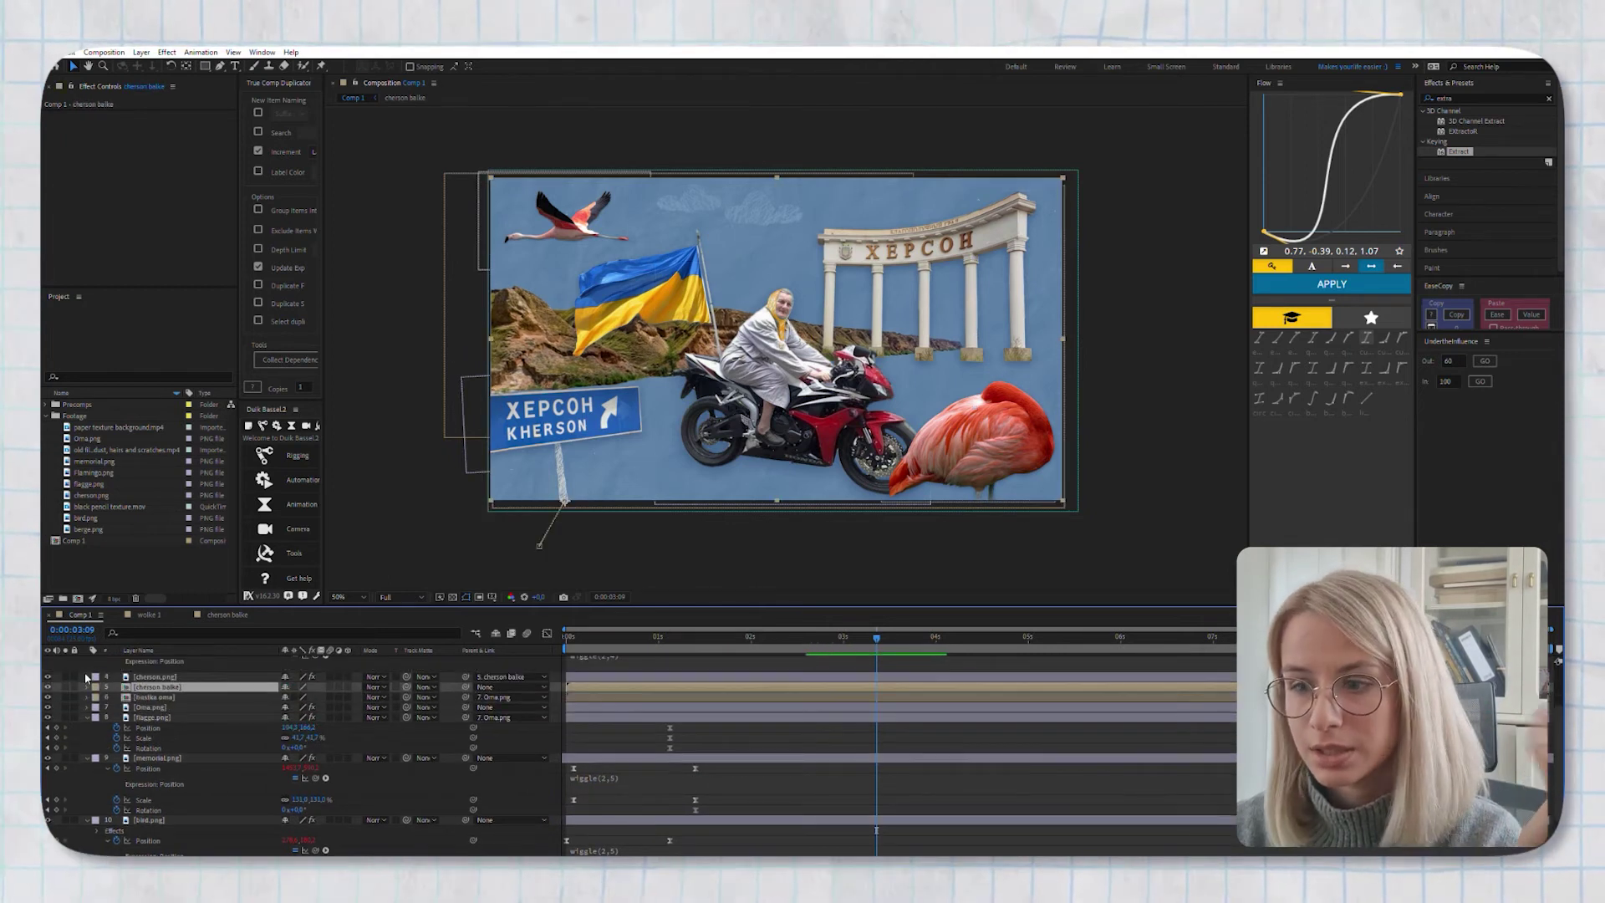
pyautogui.press('u')
pyautogui.click(127, 724)
pyautogui.hotkey('alt', 'shift', '=')
pyautogui.write('wiggle(2,')
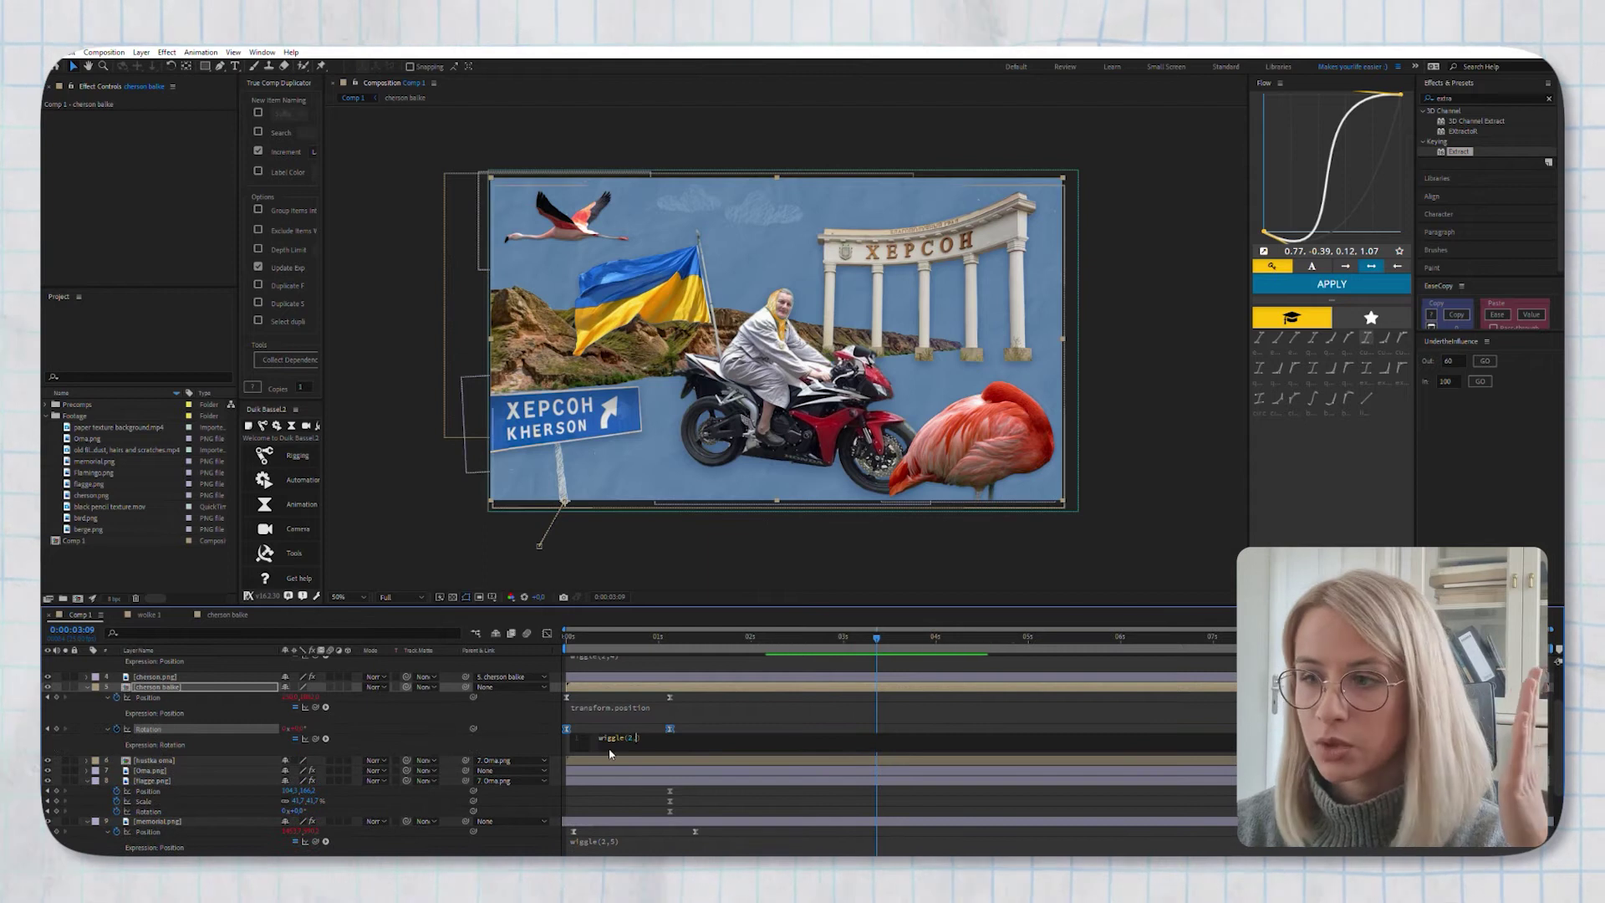
pyautogui.write('8')
pyautogui.press('KP_Enter')
# Preview the rocking sign, soften the rotation to wiggle(2,2), and preview again
pyautogui.press('space')
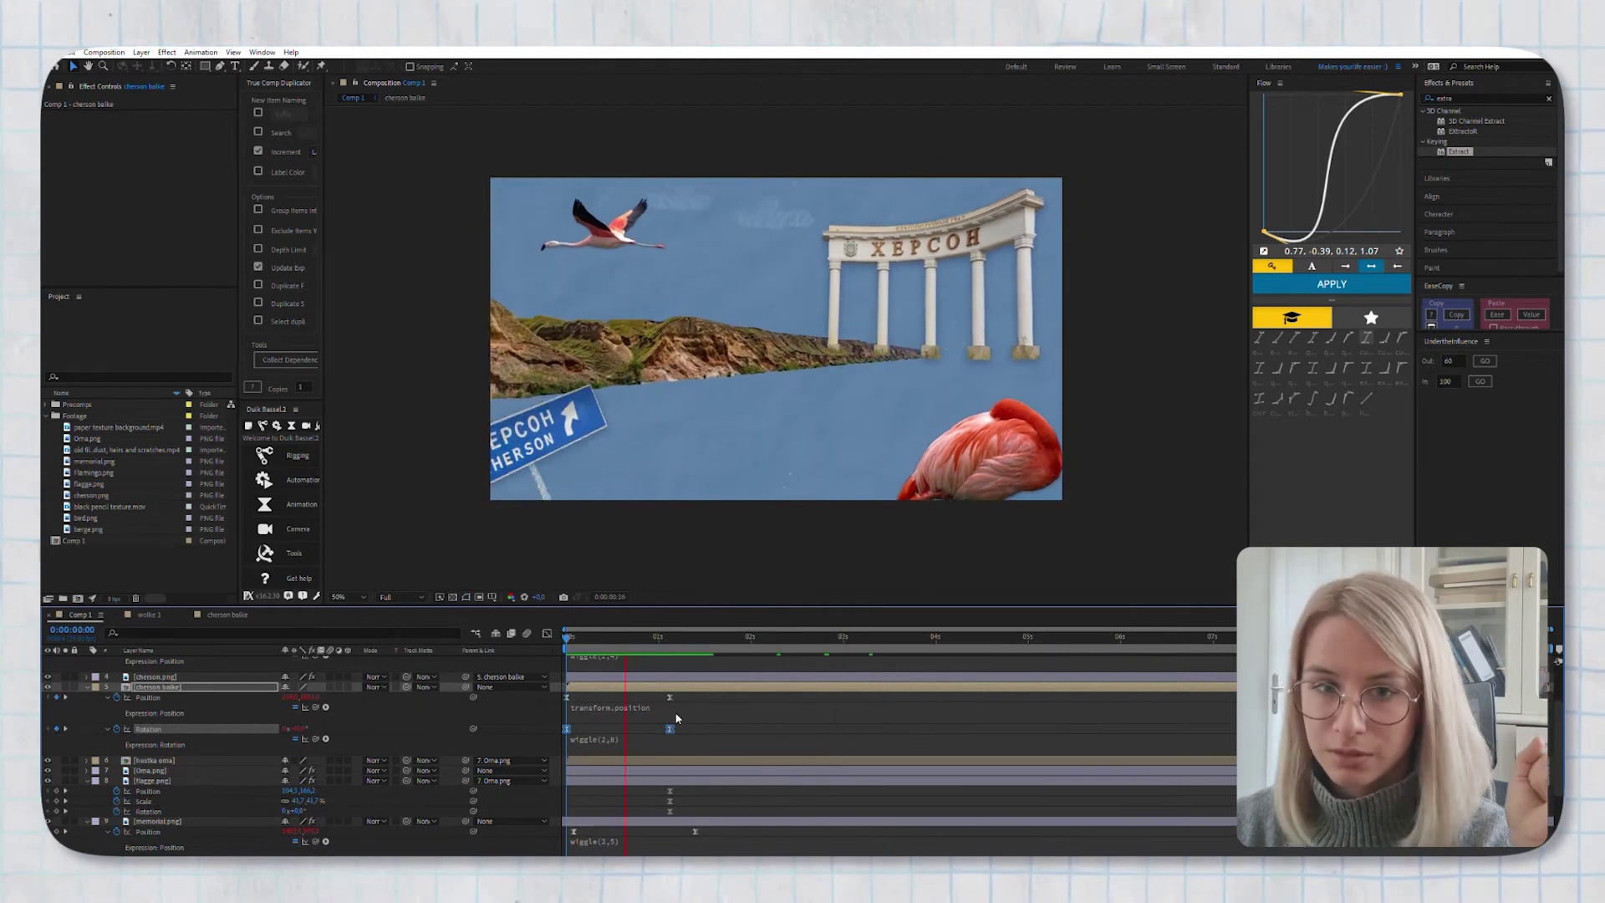
pyautogui.click(619, 738)
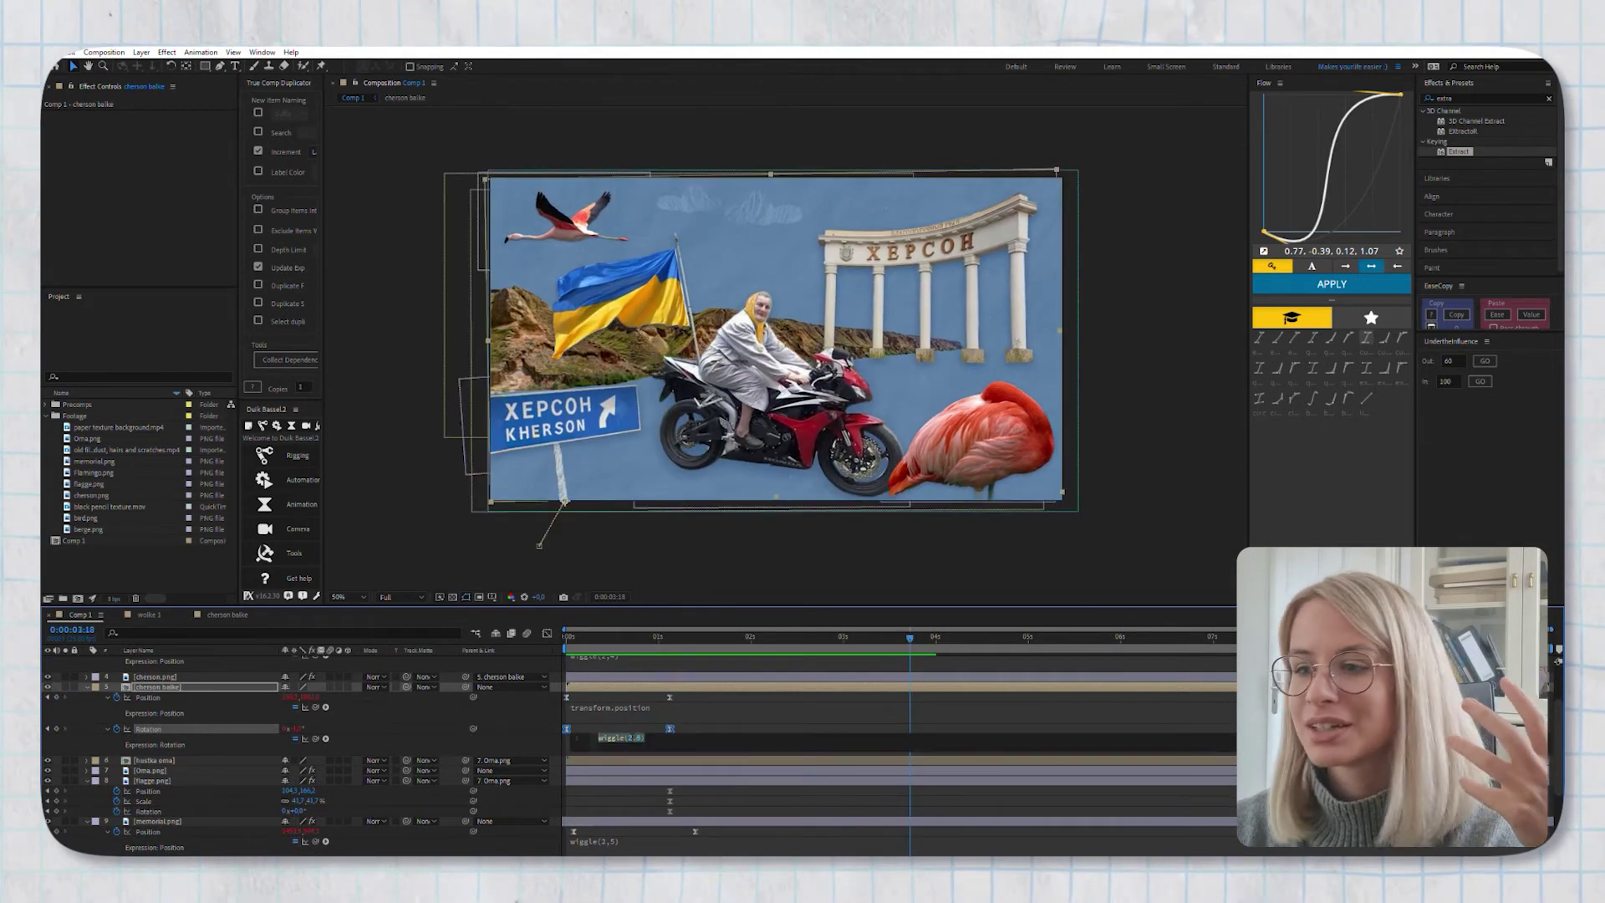
pyautogui.press('KP_Enter')
pyautogui.press('space')
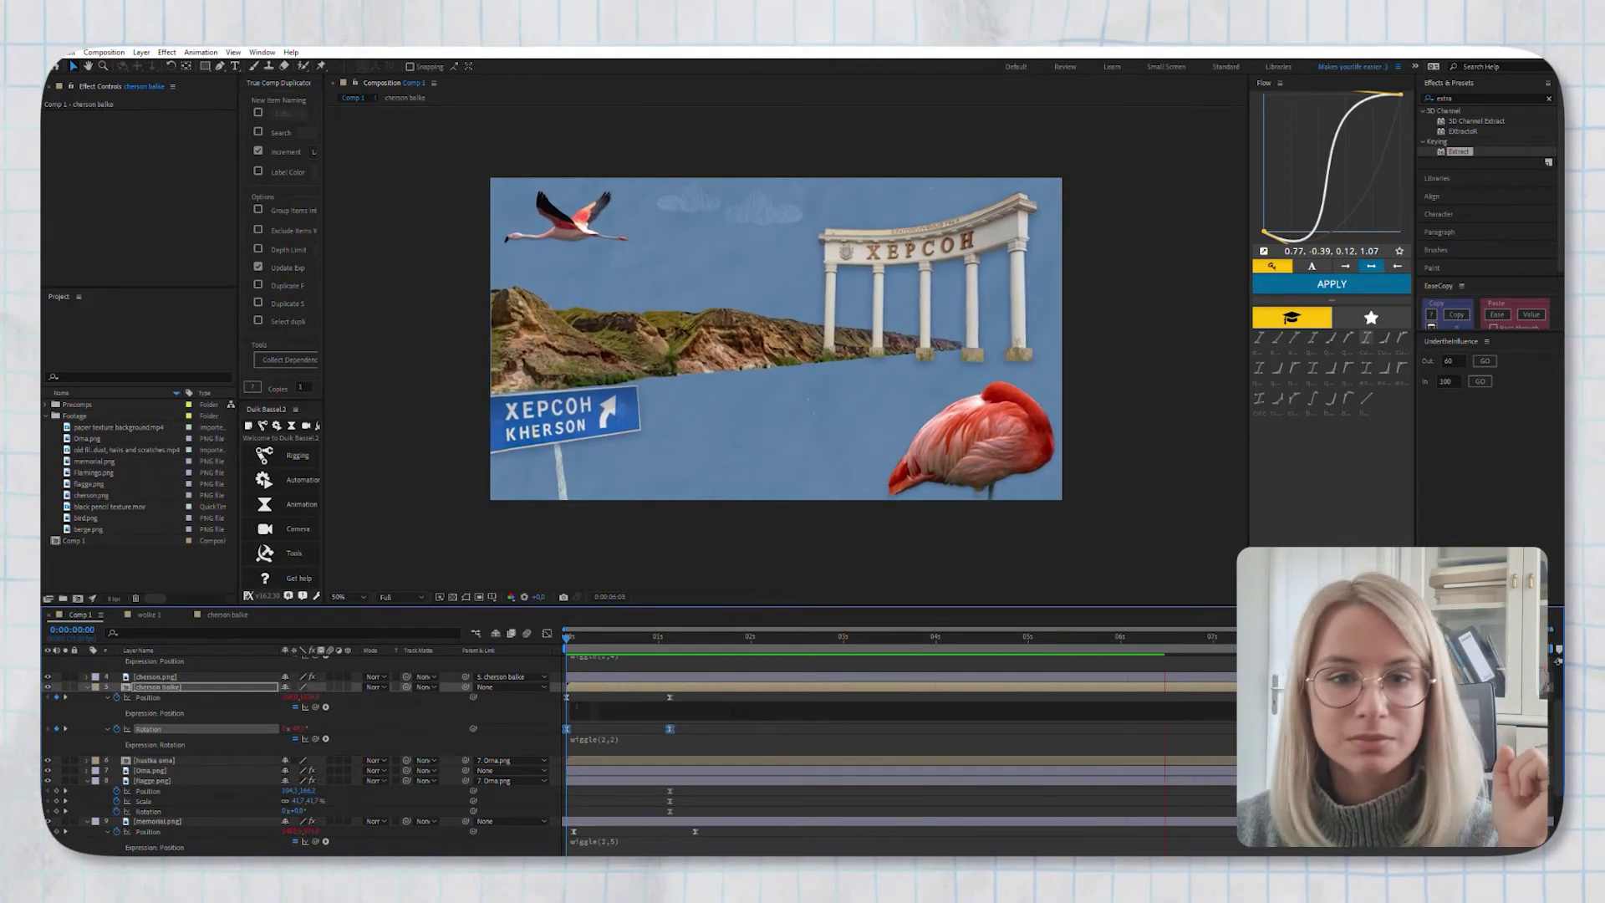
pyautogui.press('space')
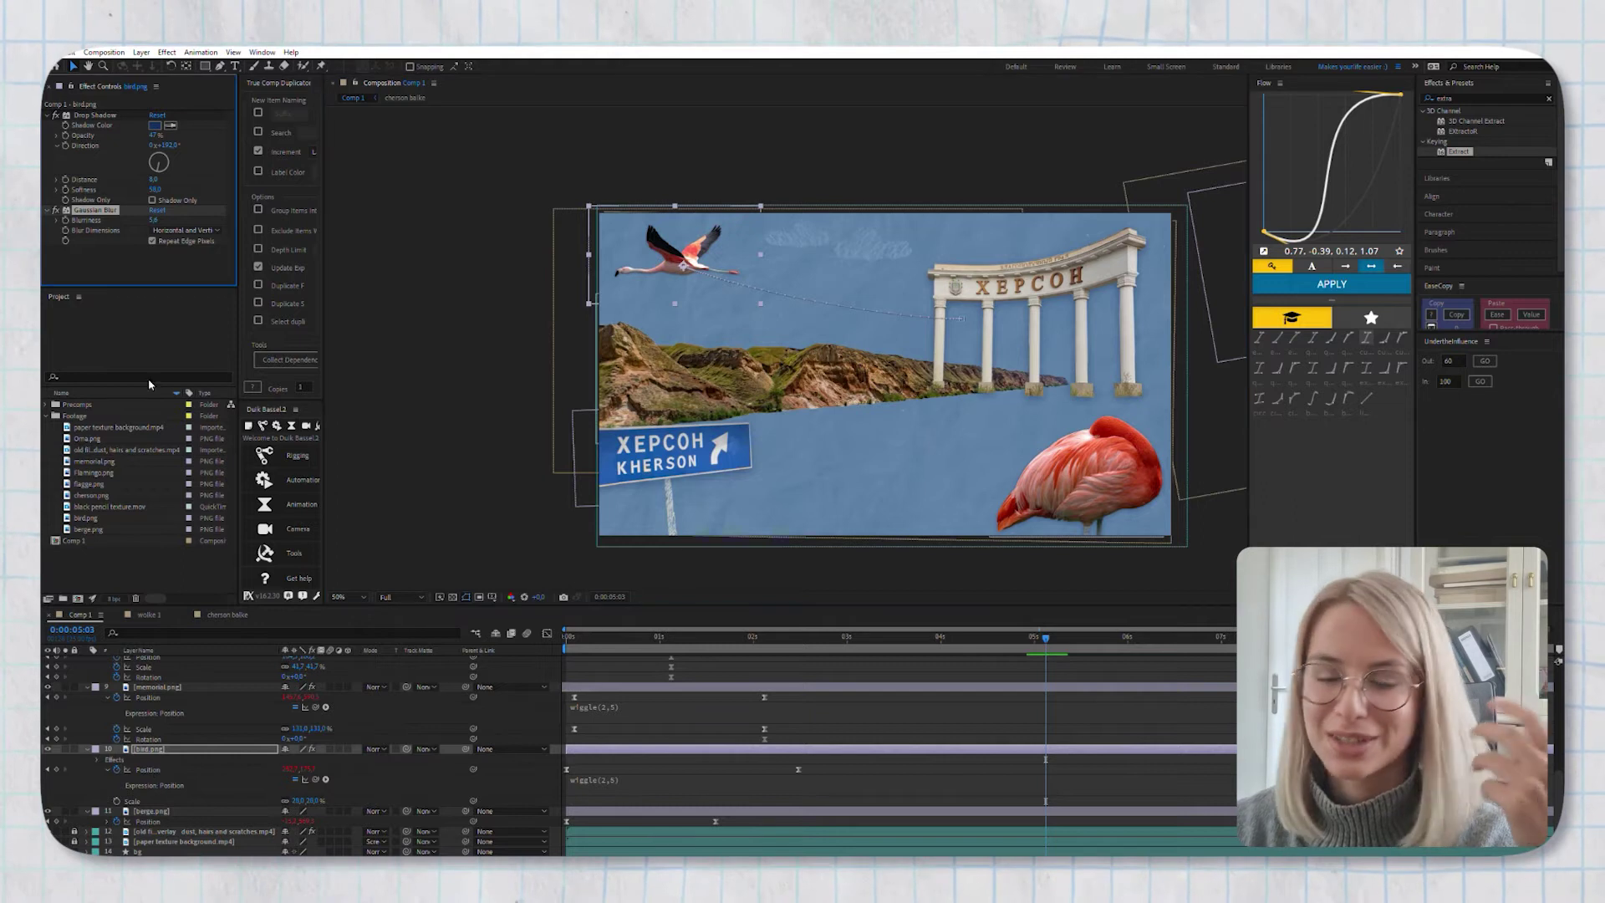
# Add a Gaussian Blur Blurriness keyframe to the standing flamingo at 0:00:01:21
pyautogui.click(151, 811)
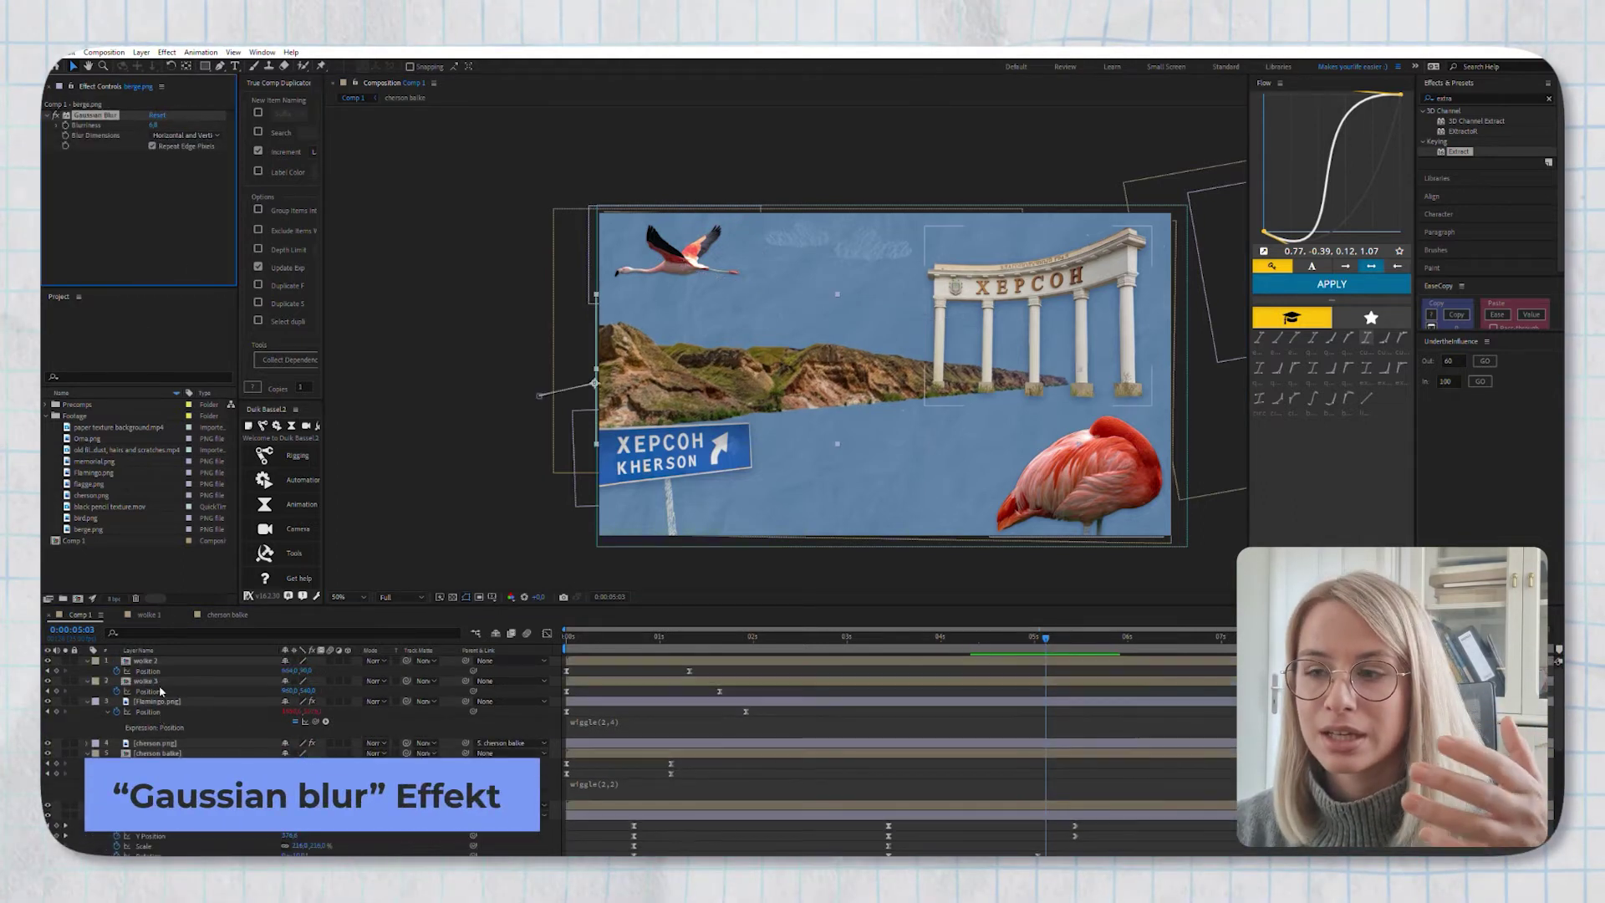
pyautogui.click(159, 701)
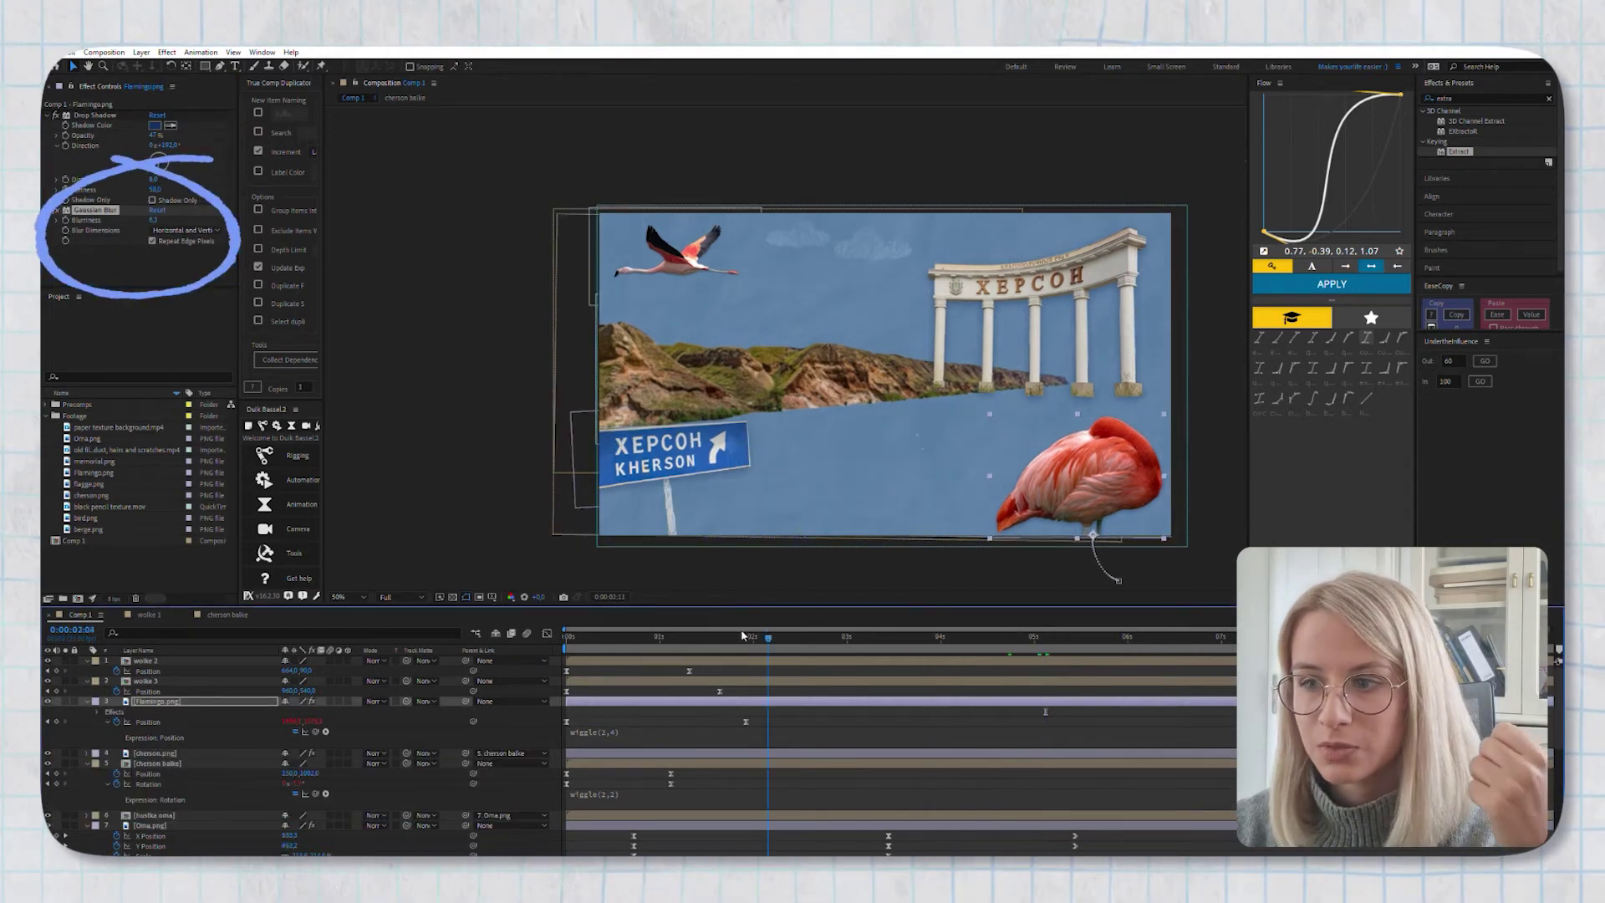
pyautogui.press('space')
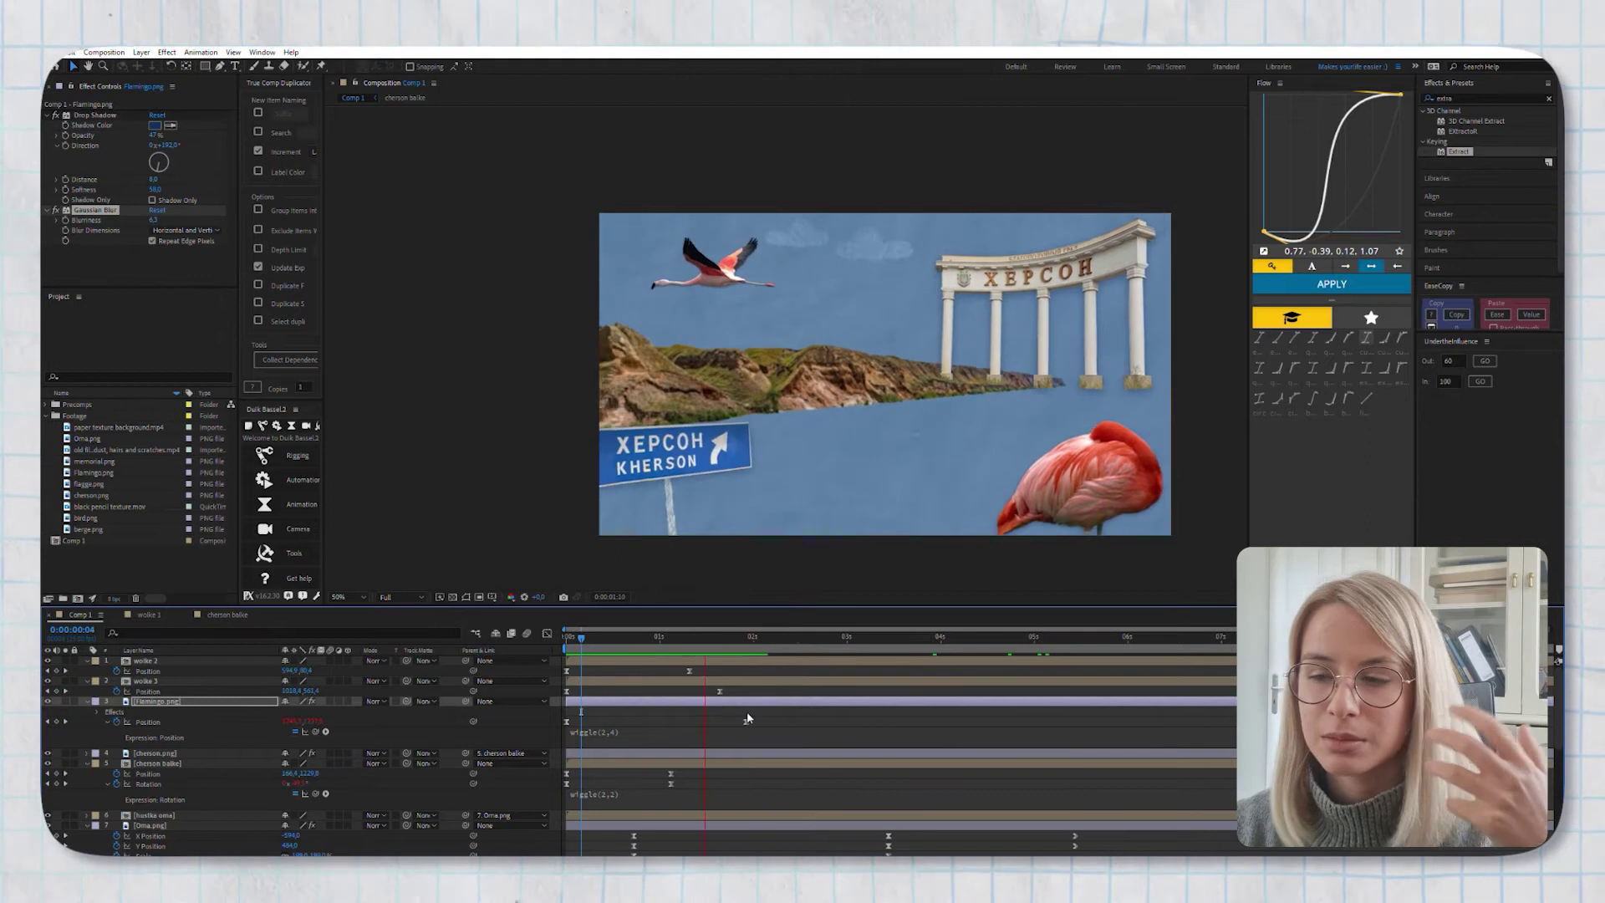
pyautogui.click(858, 634)
pyautogui.moveTo(861, 635); pyautogui.dragTo(738, 635)
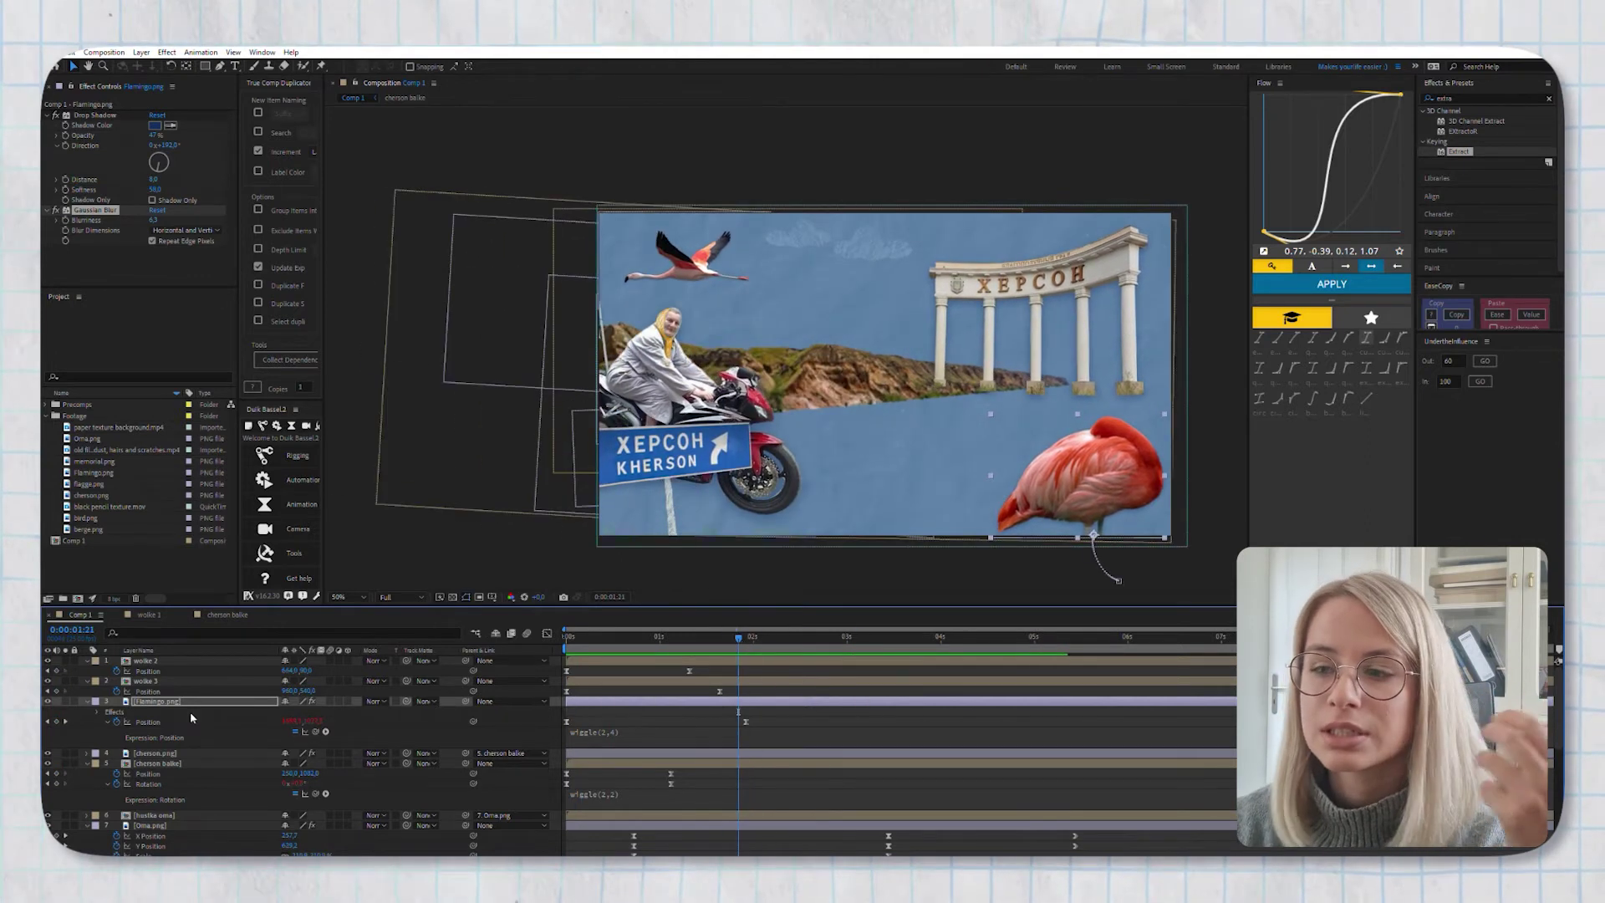
pyautogui.click(109, 711)
pyautogui.click(108, 732)
pyautogui.click(127, 742)
# Preview the changing blur, checking frames at 0:00:01:03 and 0:00:03:05, then select the flying bird layer
pyautogui.press('space')
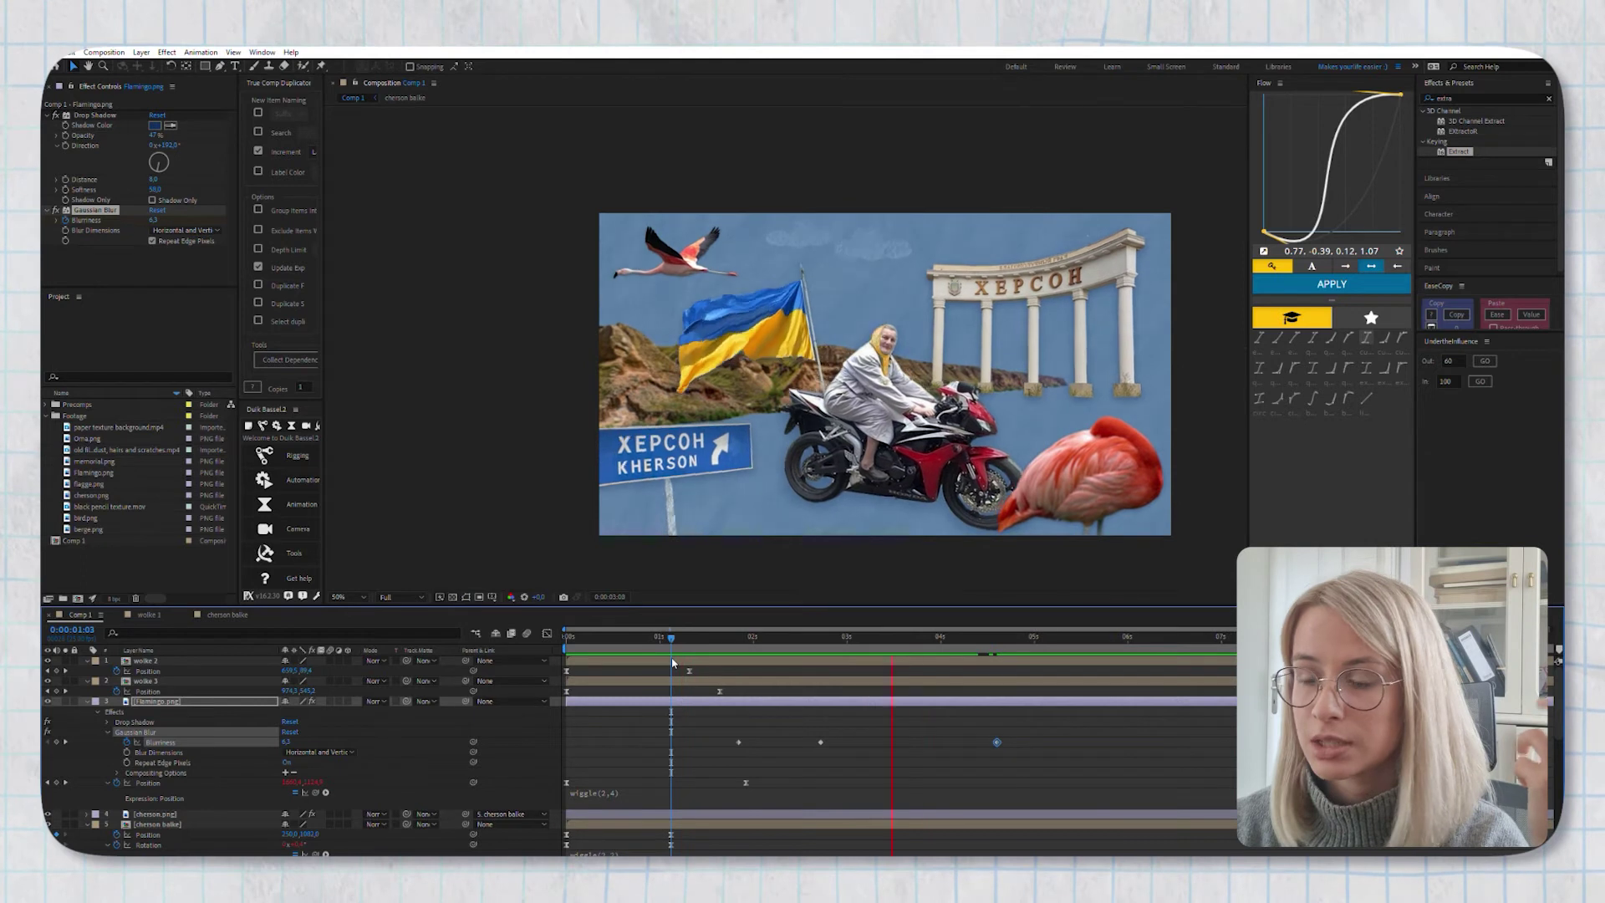
pyautogui.click(672, 639)
pyautogui.press('space')
pyautogui.moveTo(1070, 635)
pyautogui.mouseDown()
pyautogui.moveTo(868, 623)
pyautogui.moveTo(960, 635)
pyautogui.mouseUp()
pyautogui.scroll(-10, 196, 780)
pyautogui.click(150, 739)
pyautogui.scroll(1, 171, 752)
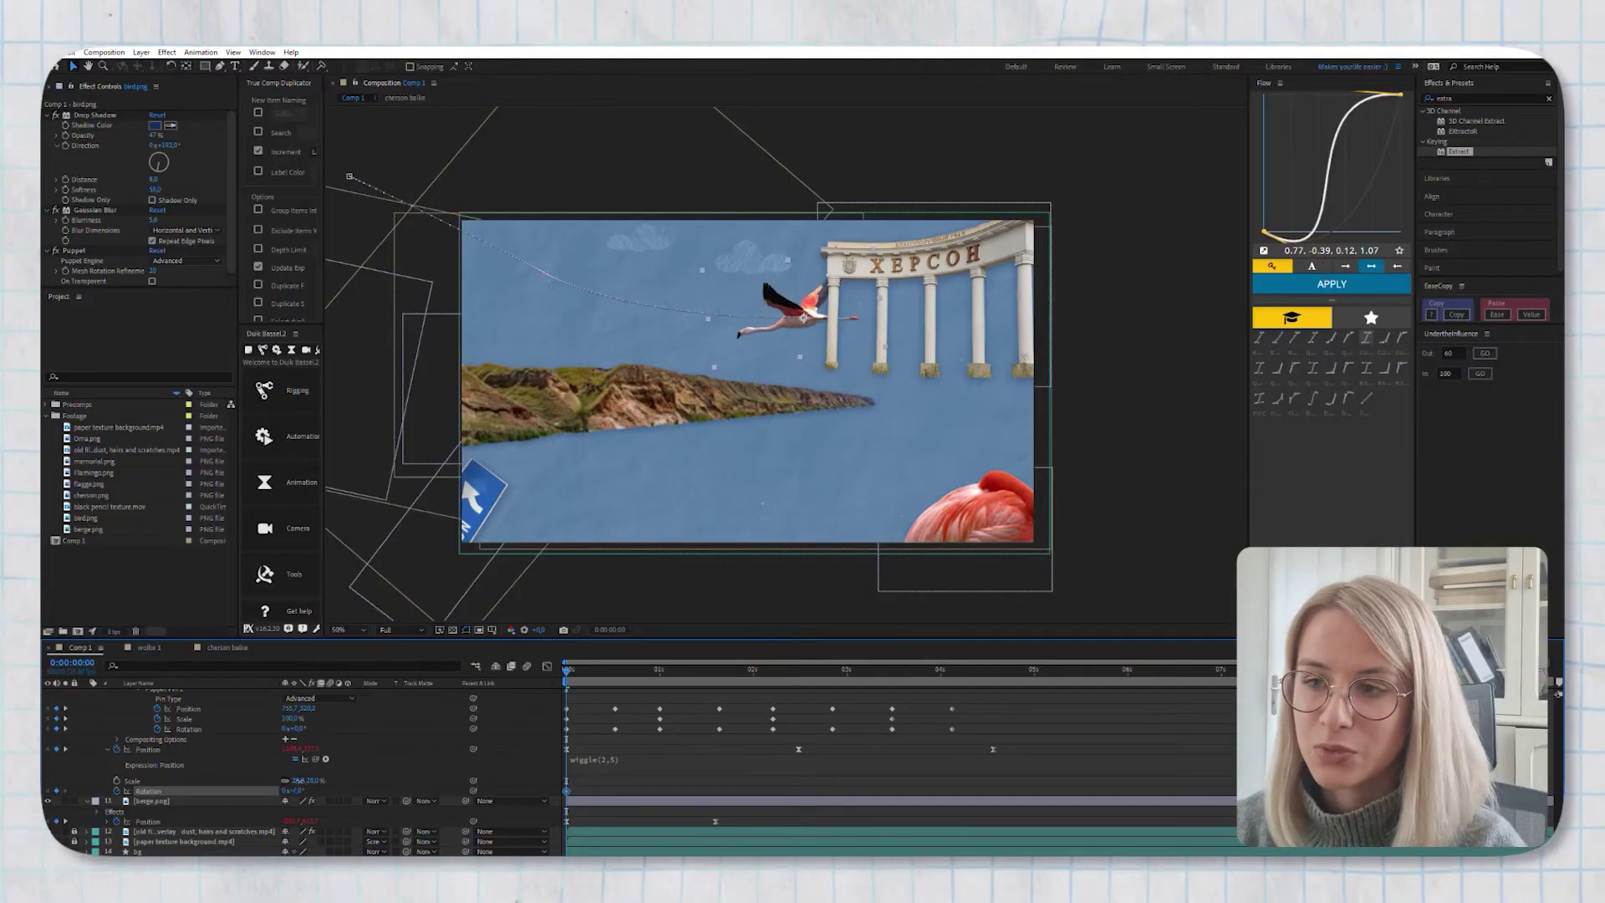
# Marquee-select the bird's three Rotation keyframes and preview the timing from the start
pyautogui.moveTo(568, 659); pyautogui.dragTo(798, 668)
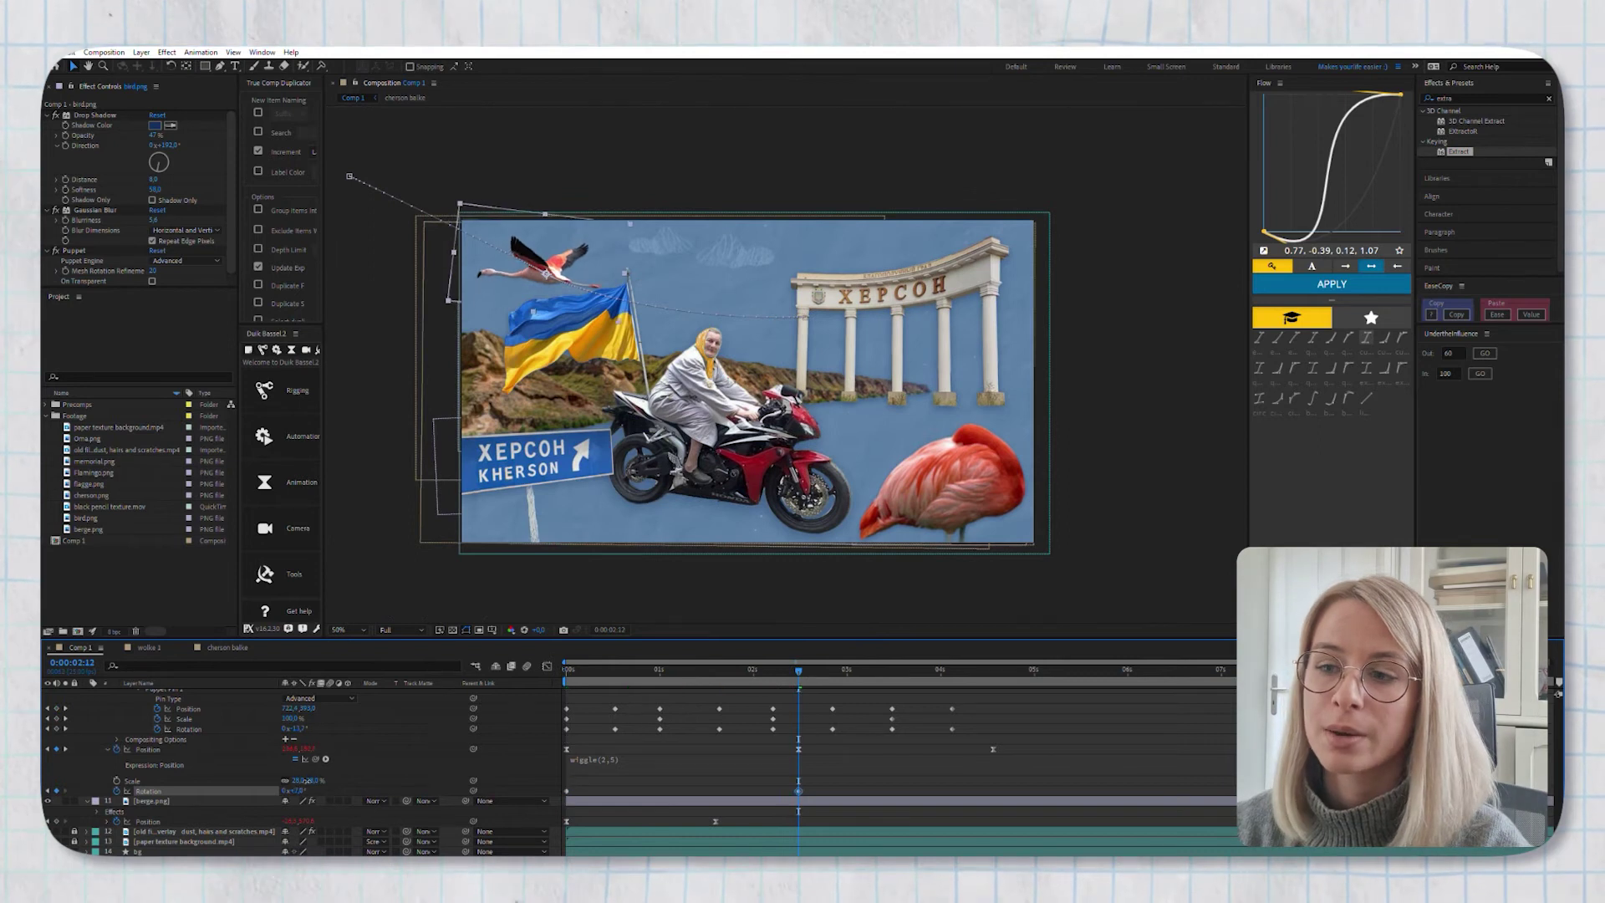
pyautogui.press('space')
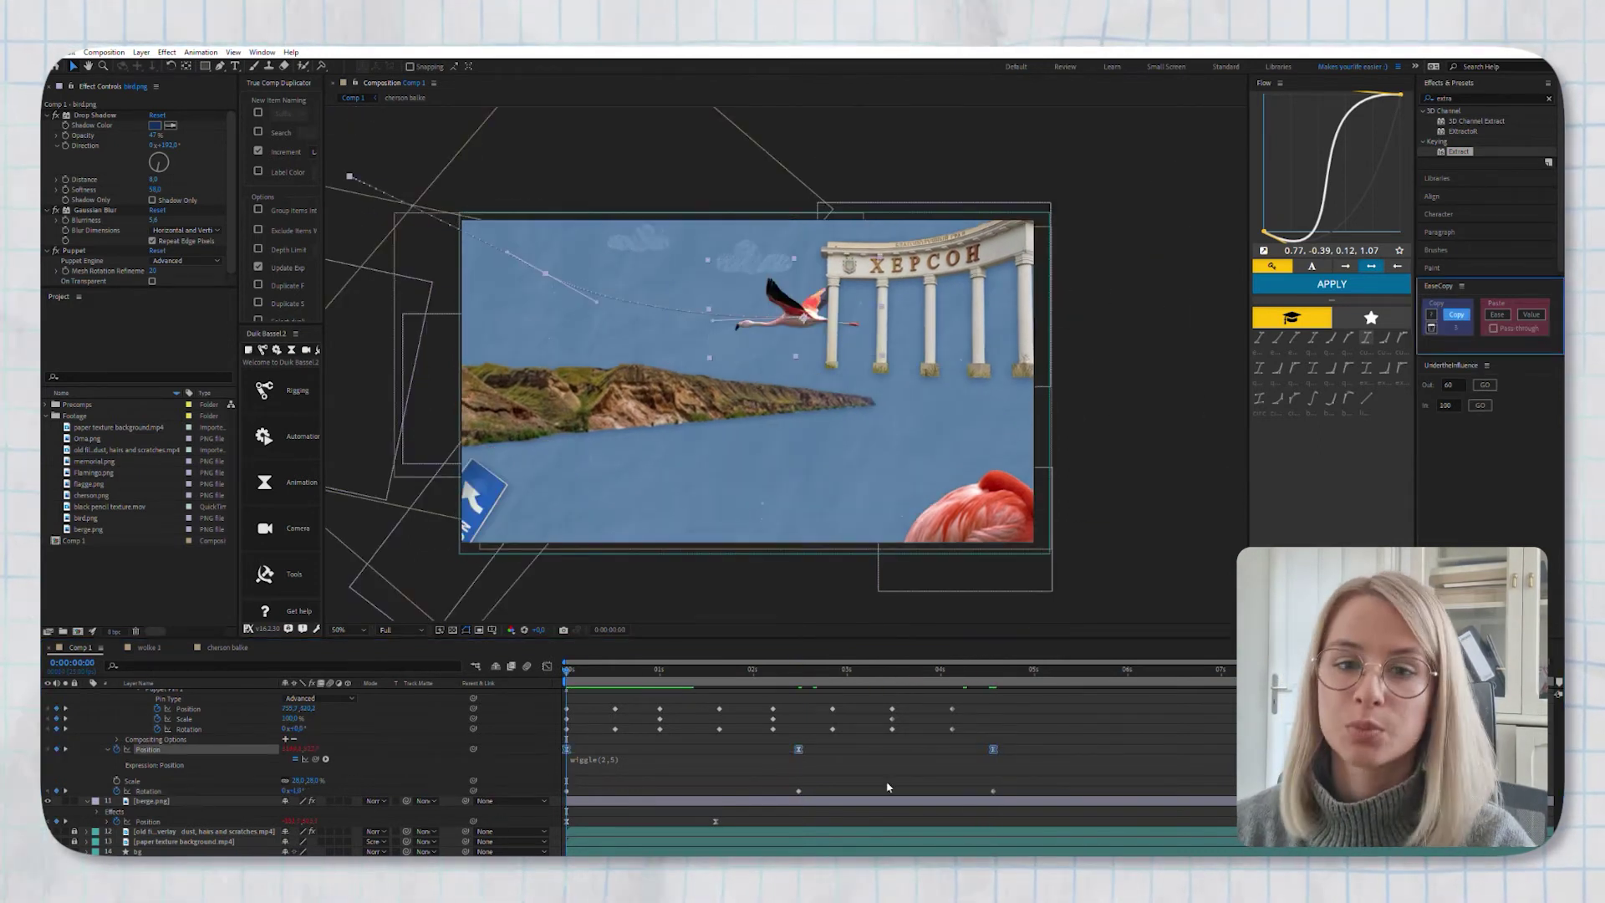
pyautogui.moveTo(1003, 786); pyautogui.dragTo(531, 794)
pyautogui.press('space')
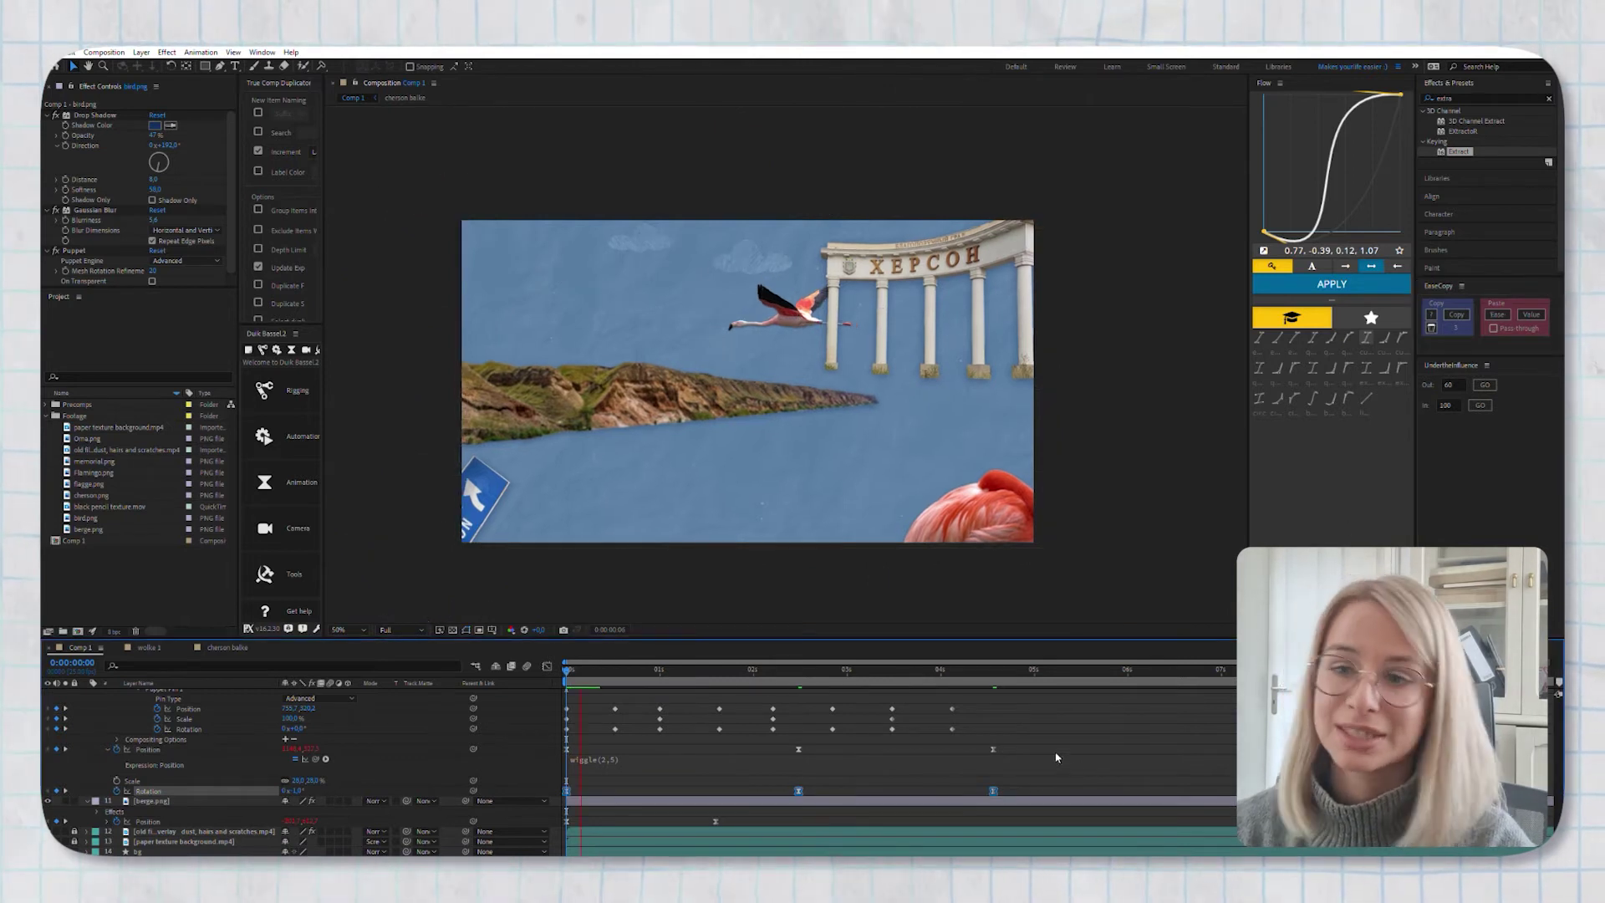
pyautogui.click(576, 665)
pyautogui.press('space')
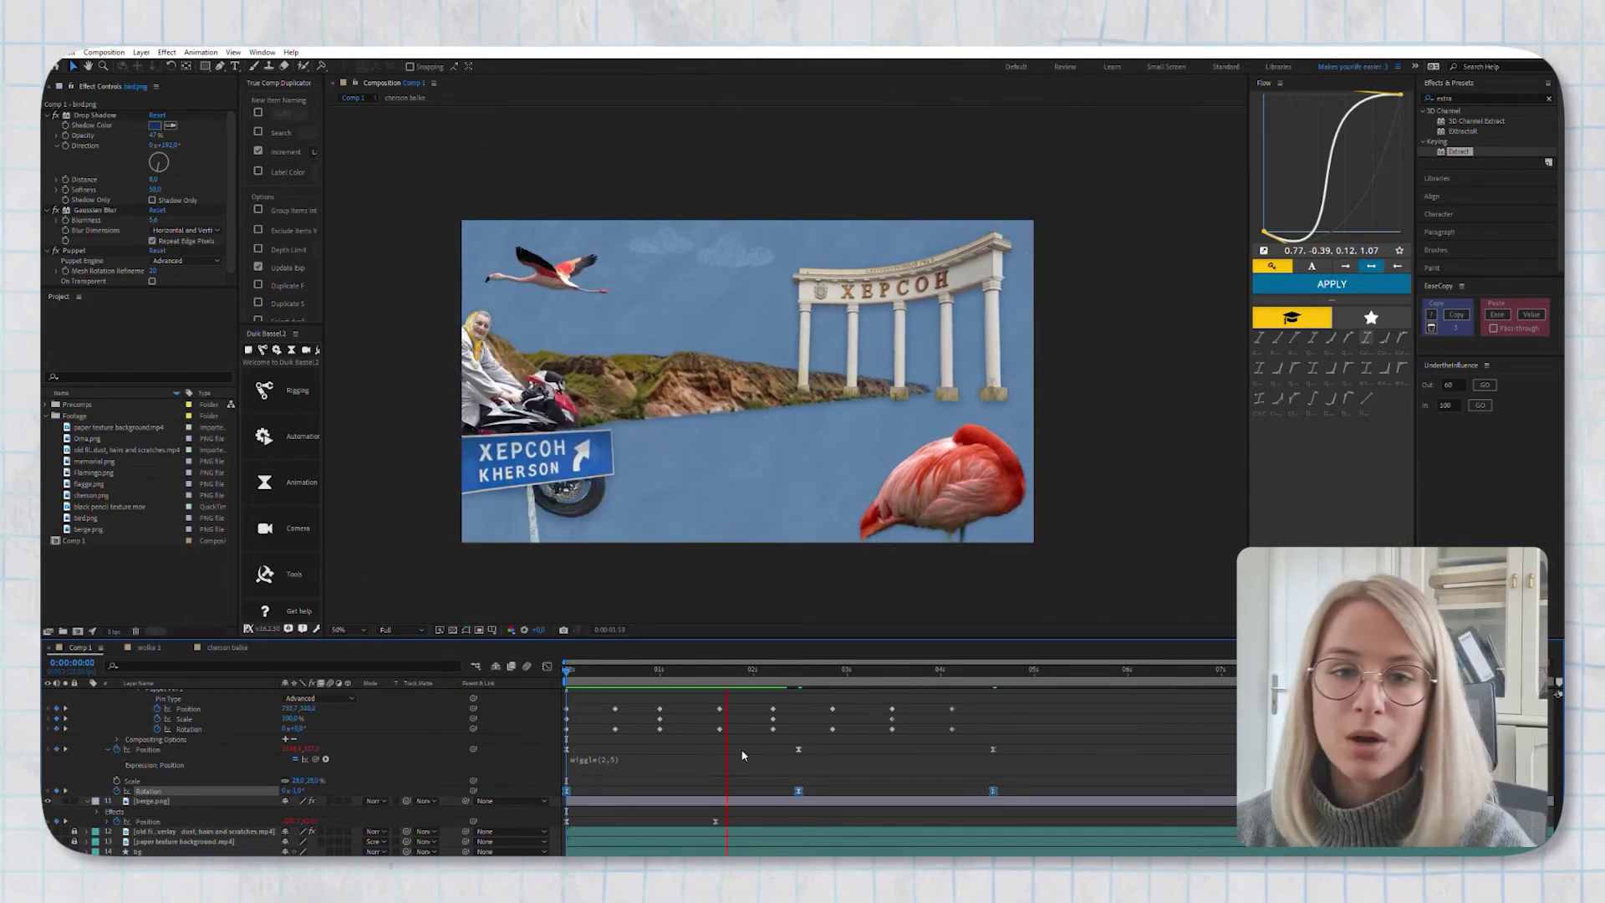
pyautogui.press('space')
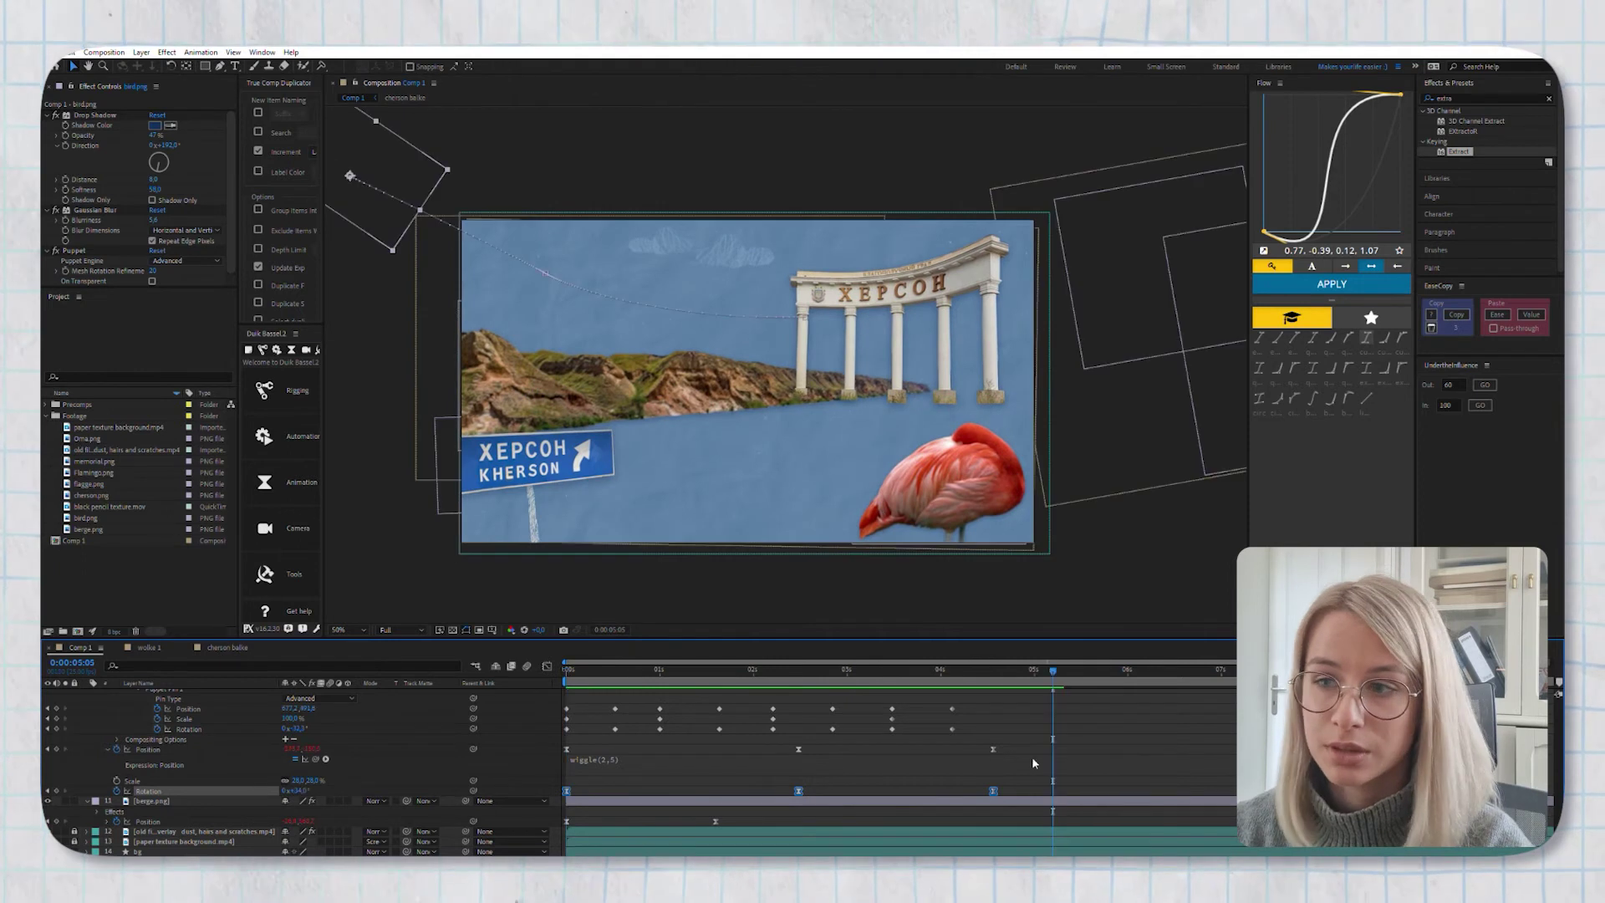
pyautogui.press('space')
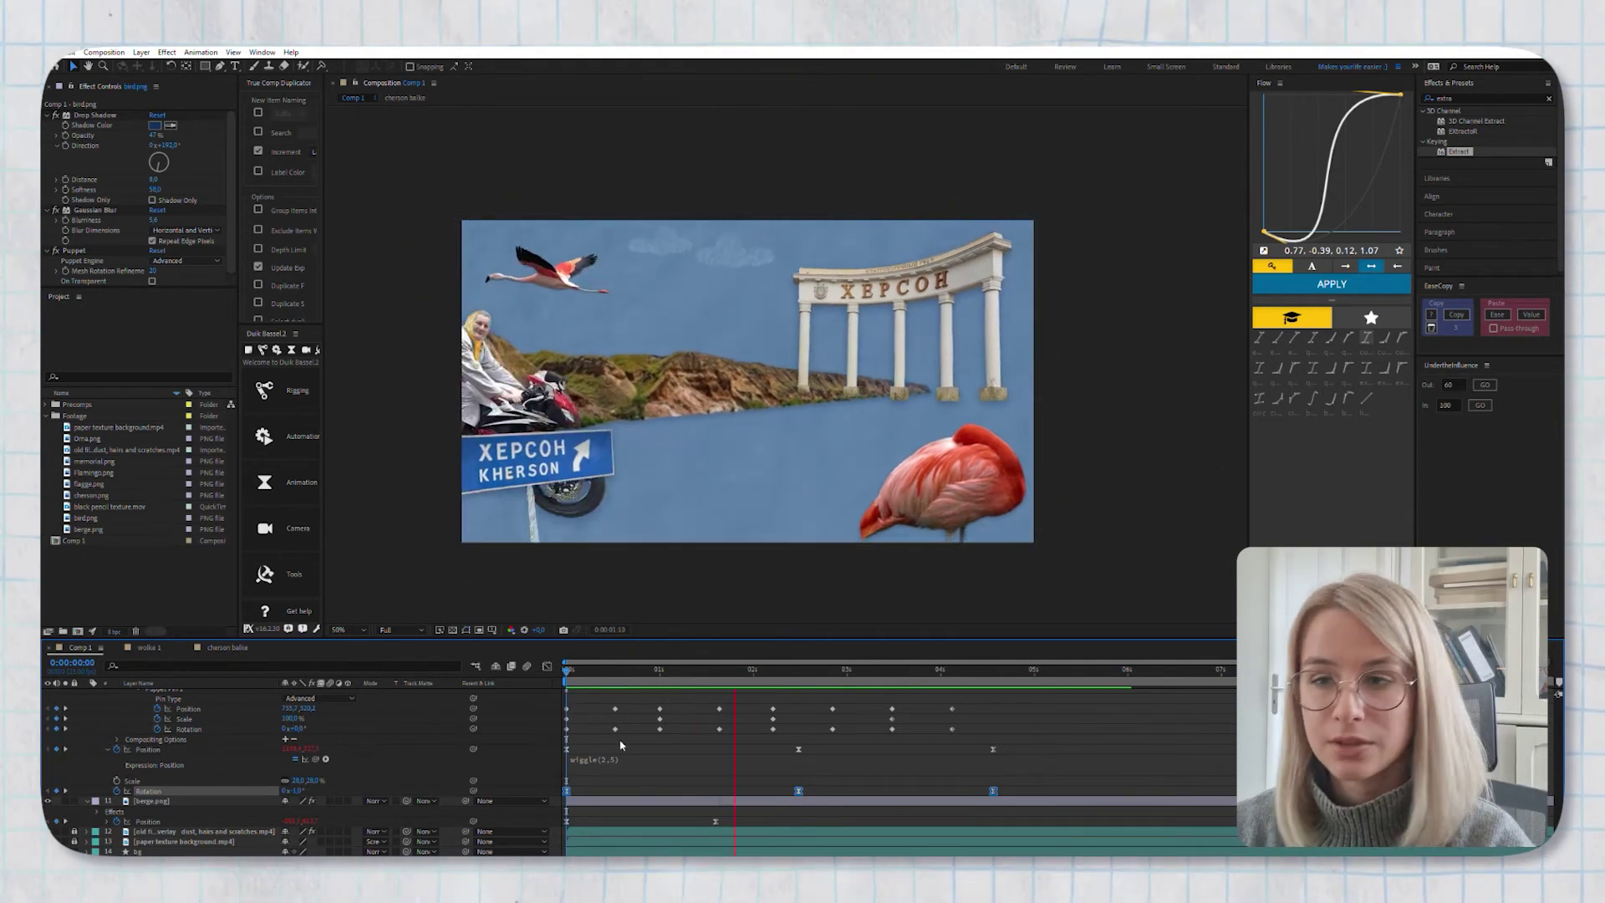
pyautogui.press('space')
# Shift the bird's later Rotation and Position keyframes earlier and replay the preview
pyautogui.moveTo(993, 789); pyautogui.dragTo(936, 790)
pyautogui.moveTo(993, 749); pyautogui.dragTo(937, 749)
pyautogui.press('space')
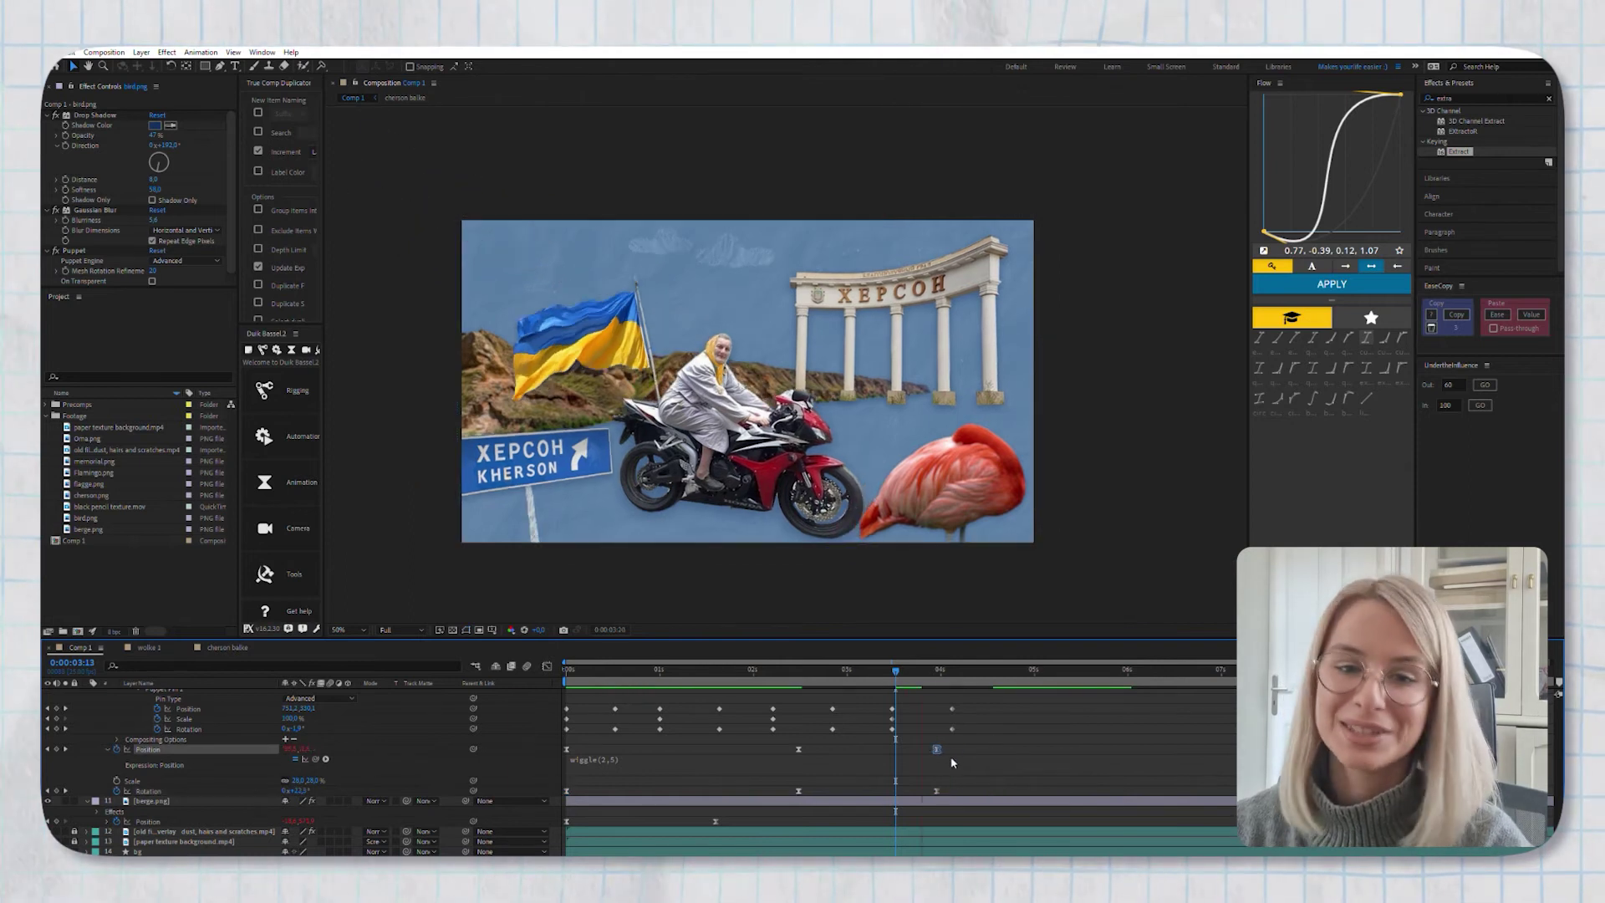
pyautogui.press('space')
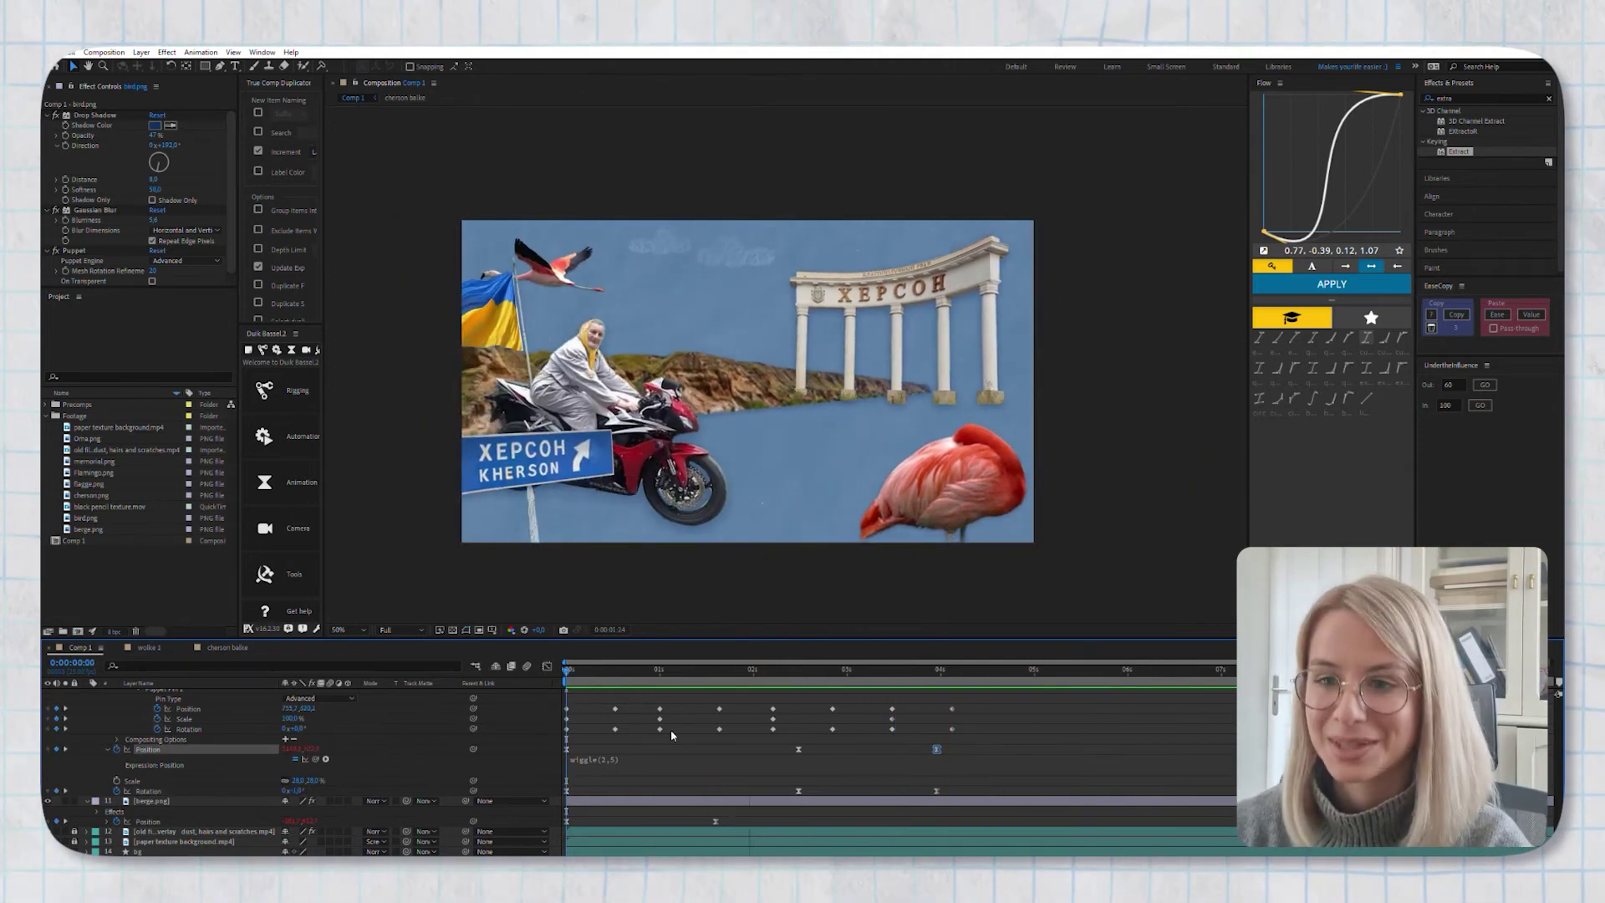
pyautogui.press('space')
# Collapse all the expanded layer properties in the timeline
pyautogui.scroll(10, 836, 752)
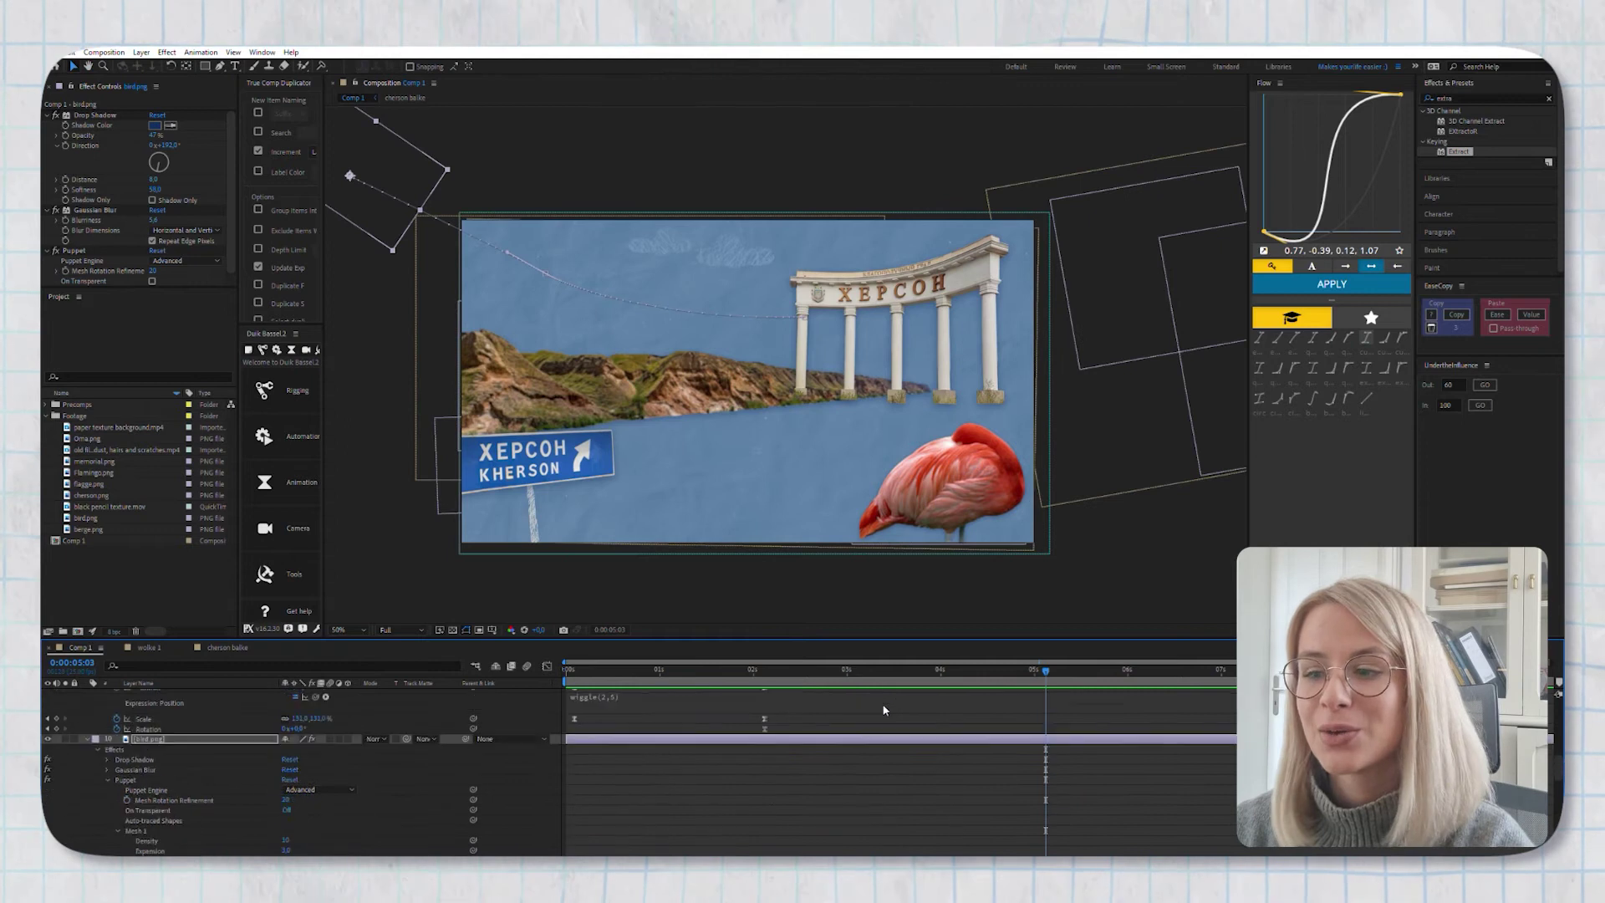
pyautogui.click(87, 734)
pyautogui.click(86, 744)
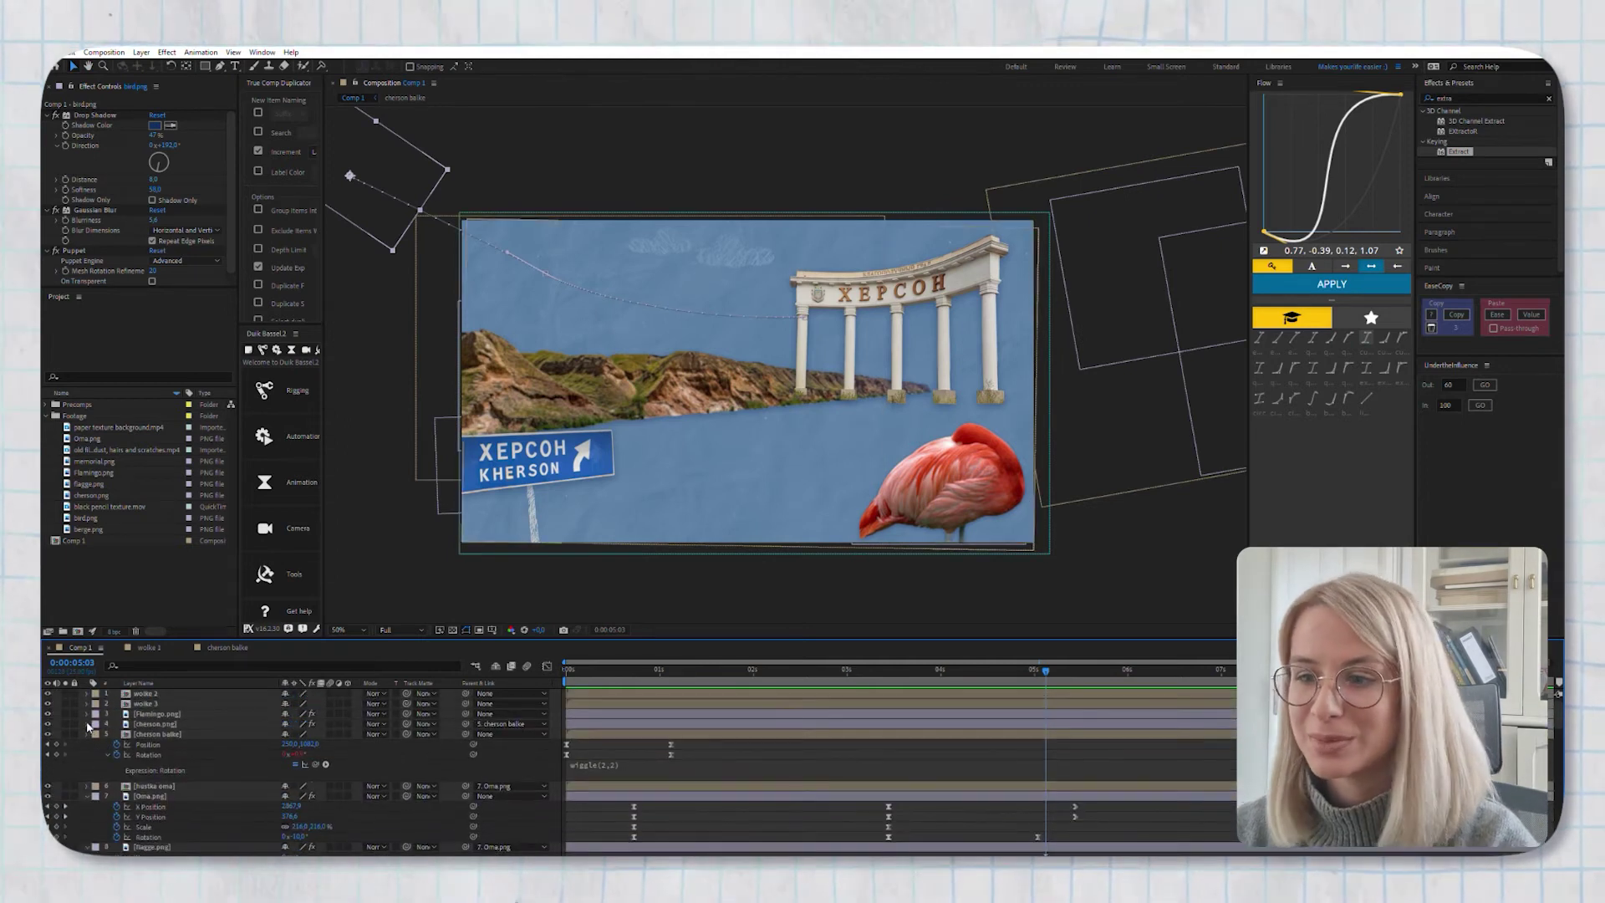
pyautogui.click(87, 764)
pyautogui.click(88, 775)
pyautogui.click(87, 784)
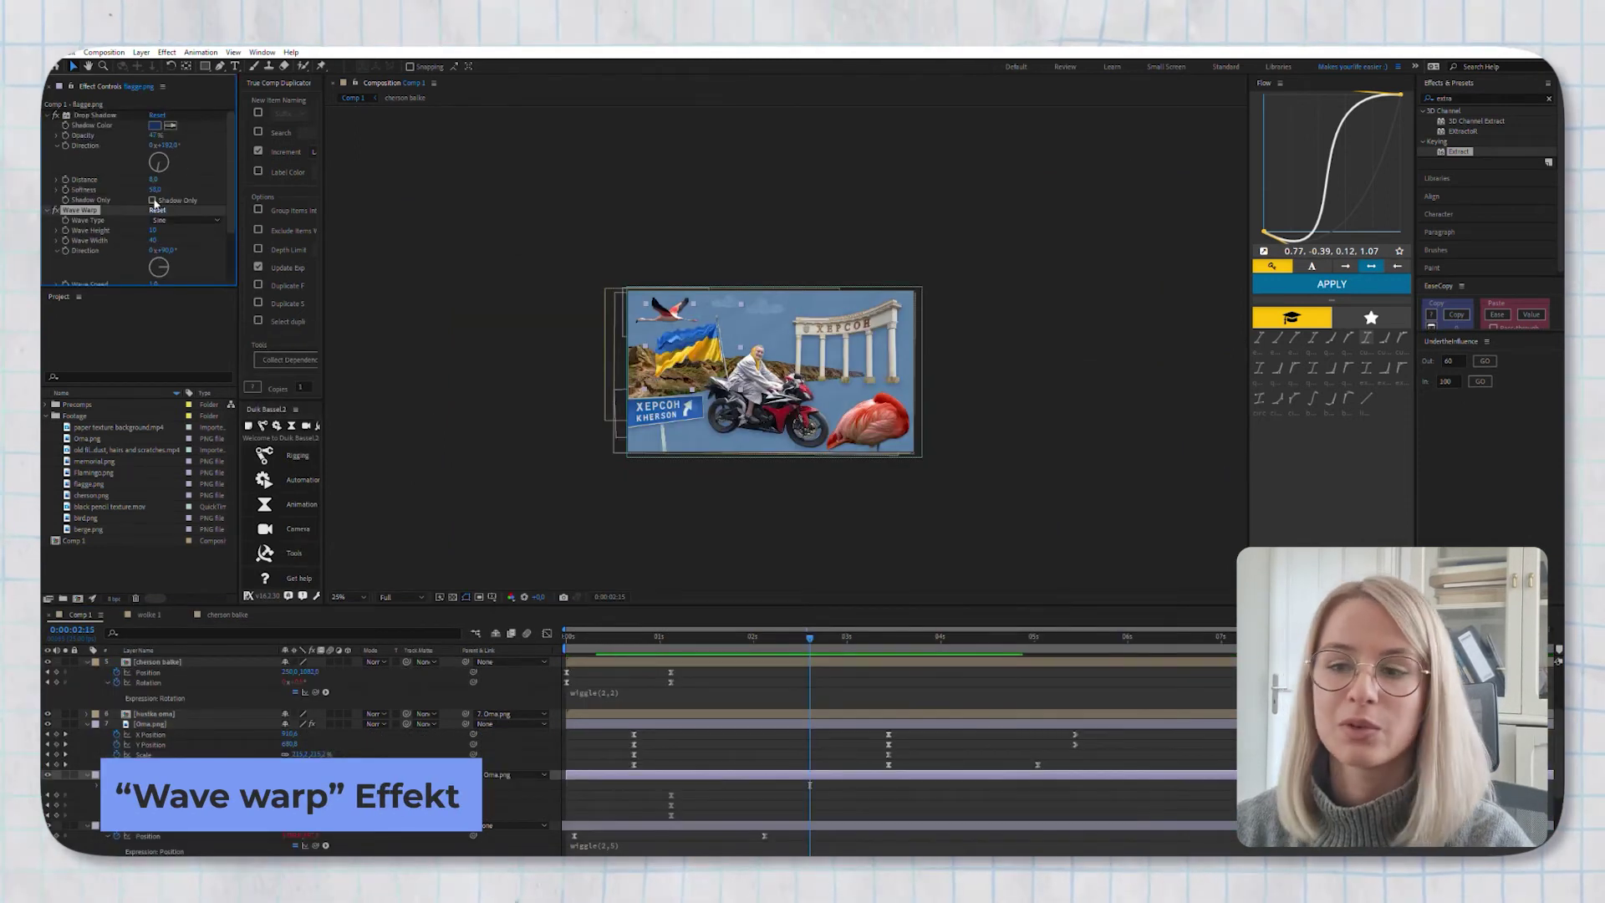
# Increase the flag's Wave Warp Wave Width from 29 to 48
pyautogui.scroll(-1, 153, 200)
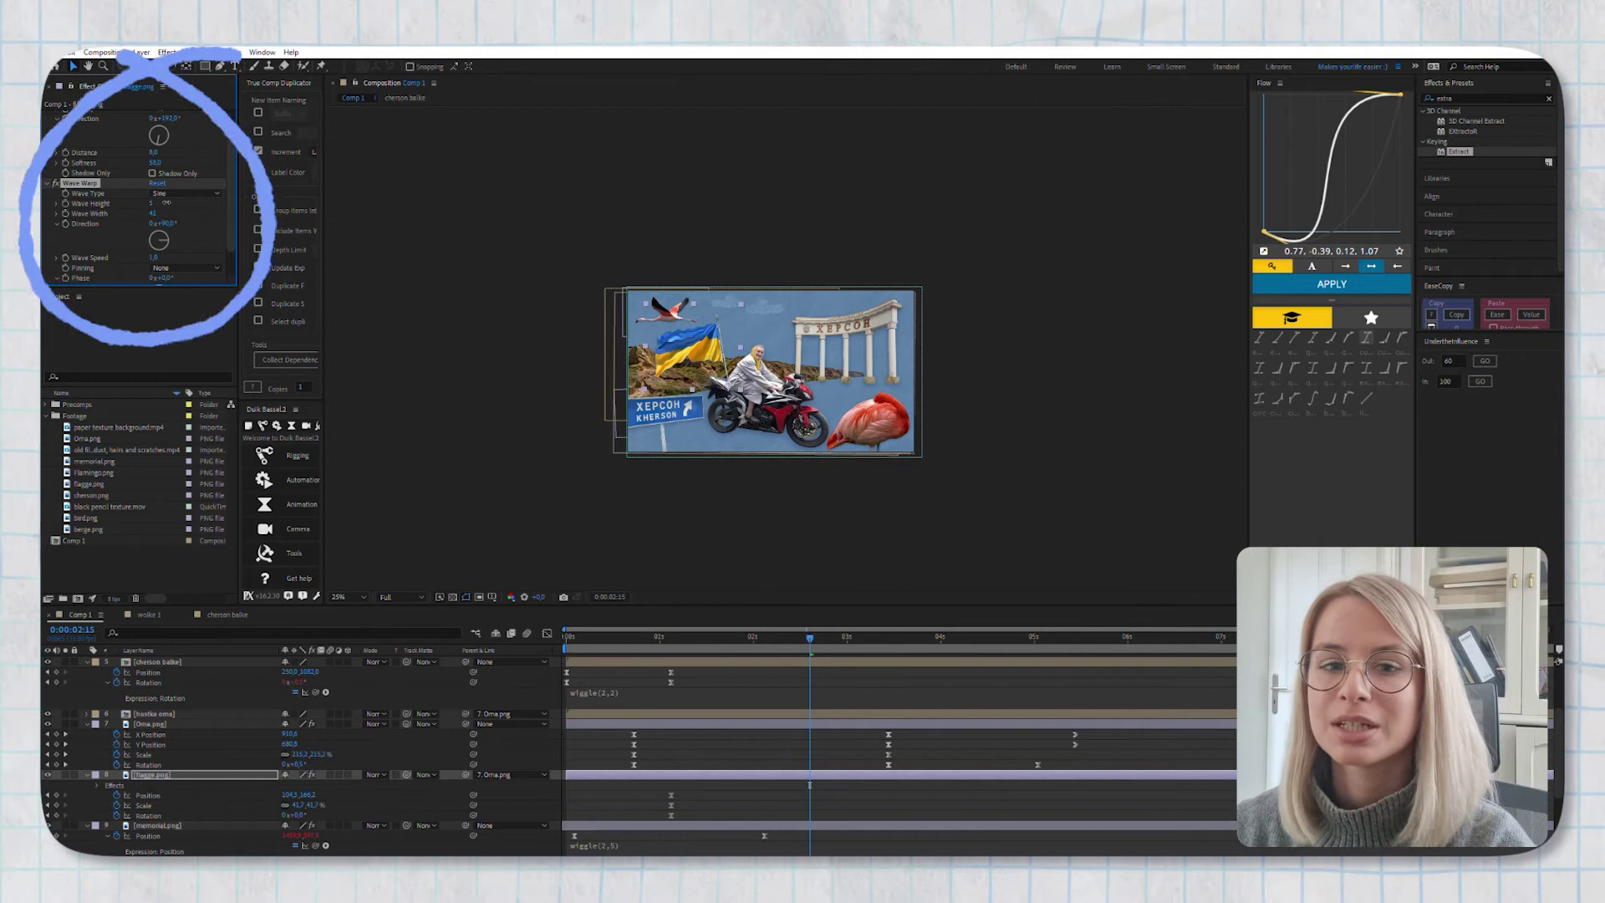
pyautogui.moveTo(152, 213); pyautogui.dragTo(181, 230)
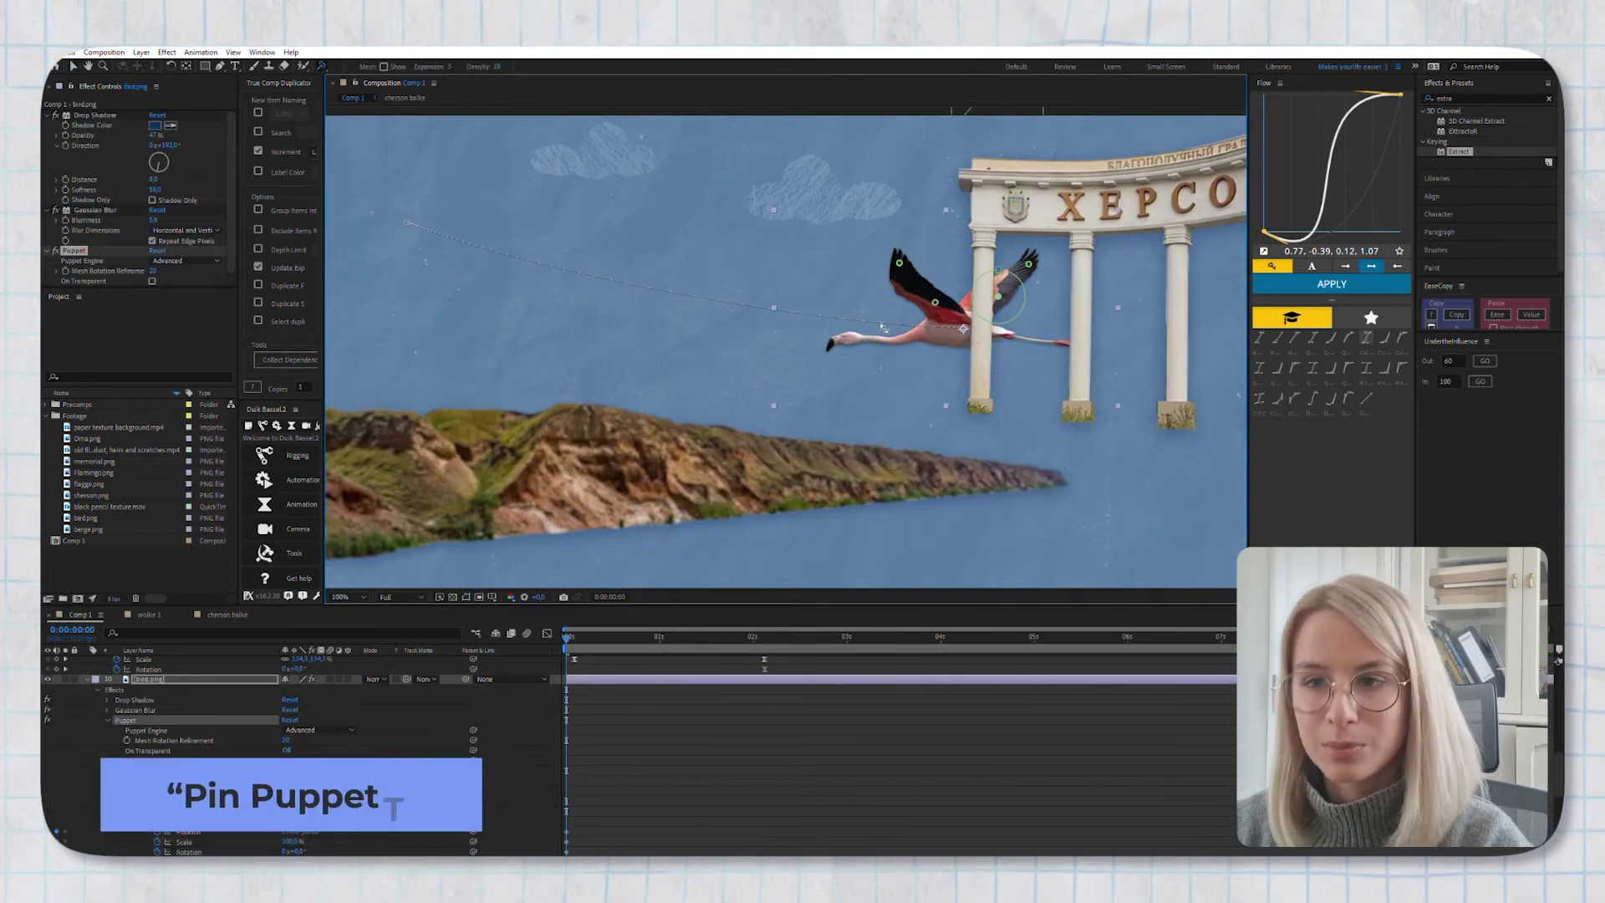
# At frame 13, lift the flamingo's wing tip and rotate another wing pin about -32 degrees
pyautogui.press('space')
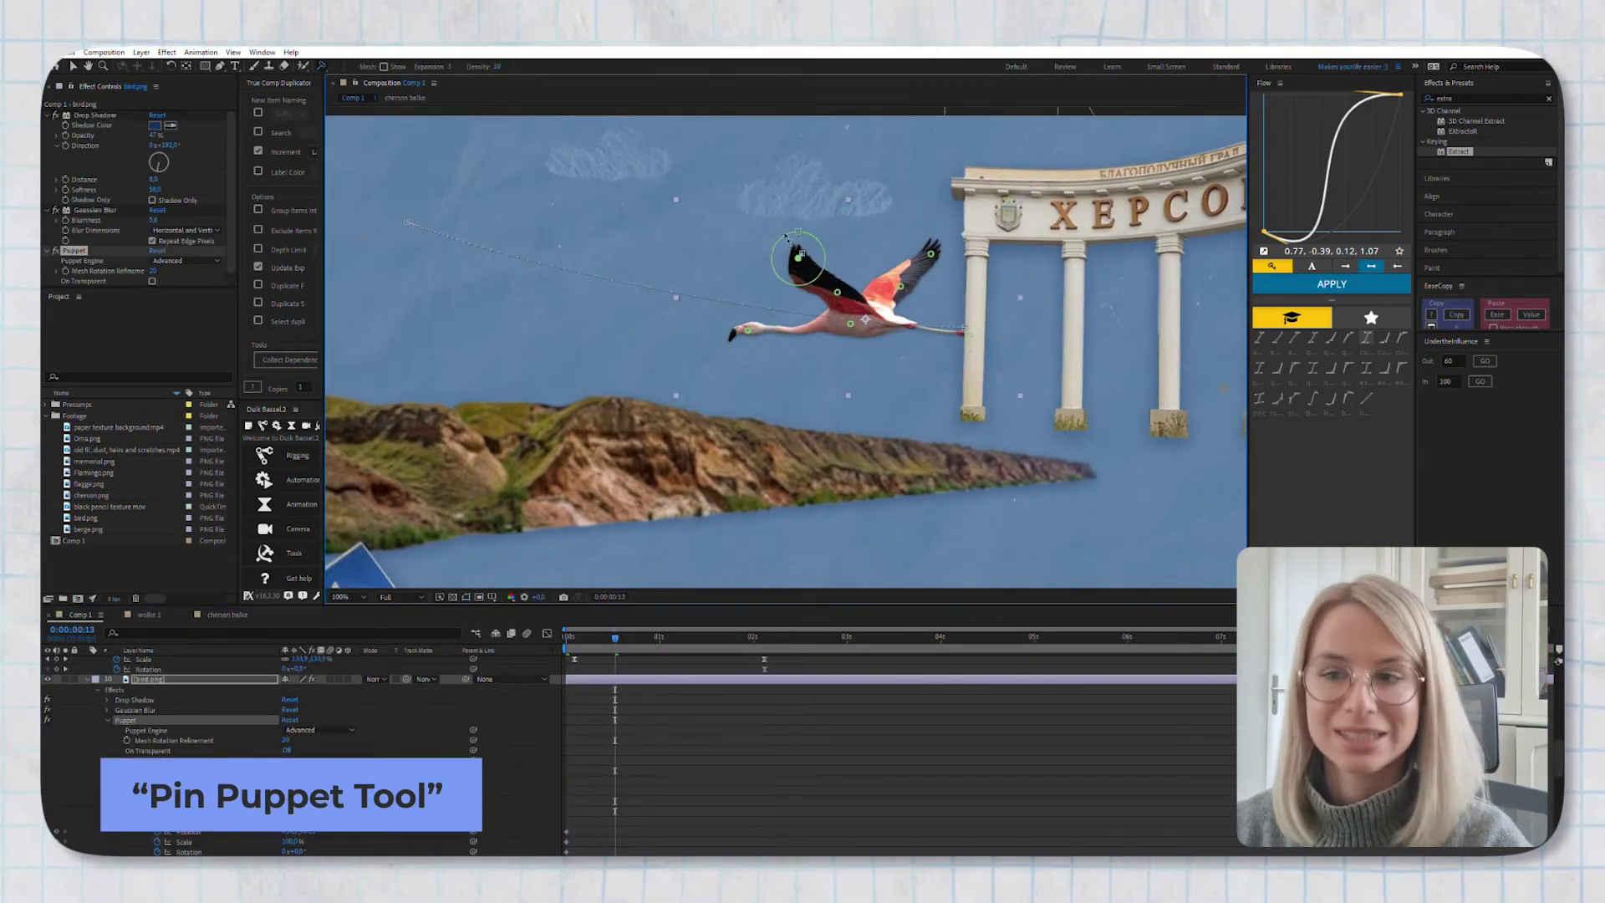
pyautogui.moveTo(798, 257); pyautogui.dragTo(934, 262)
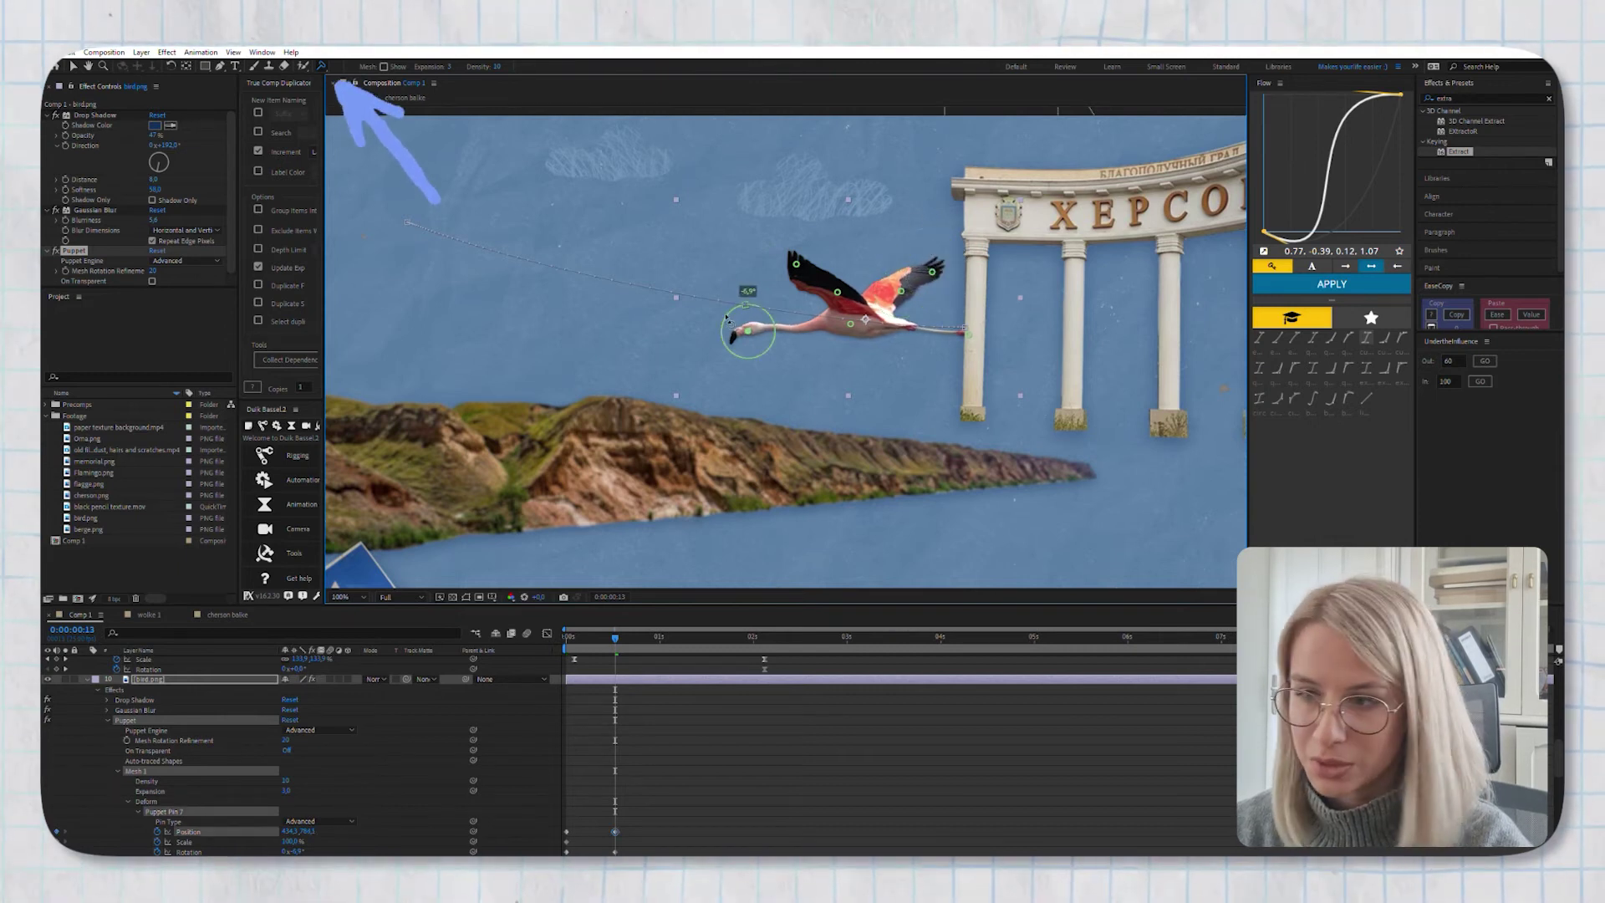
pyautogui.click(965, 330)
pyautogui.press('space')
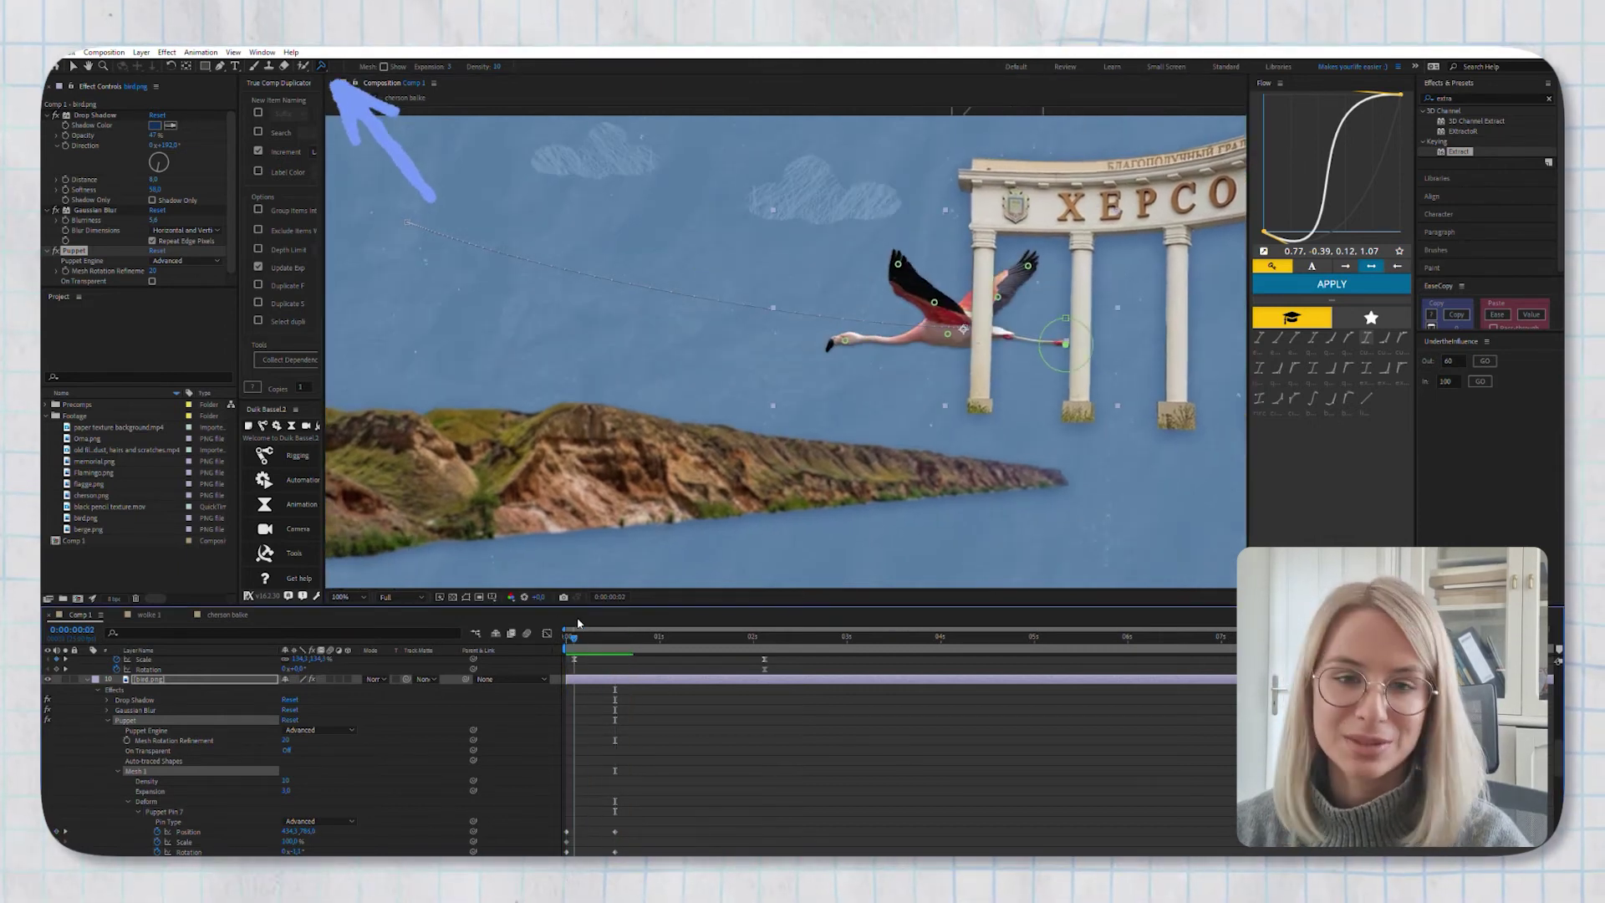
pyautogui.moveTo(795, 265); pyautogui.dragTo(768, 261)
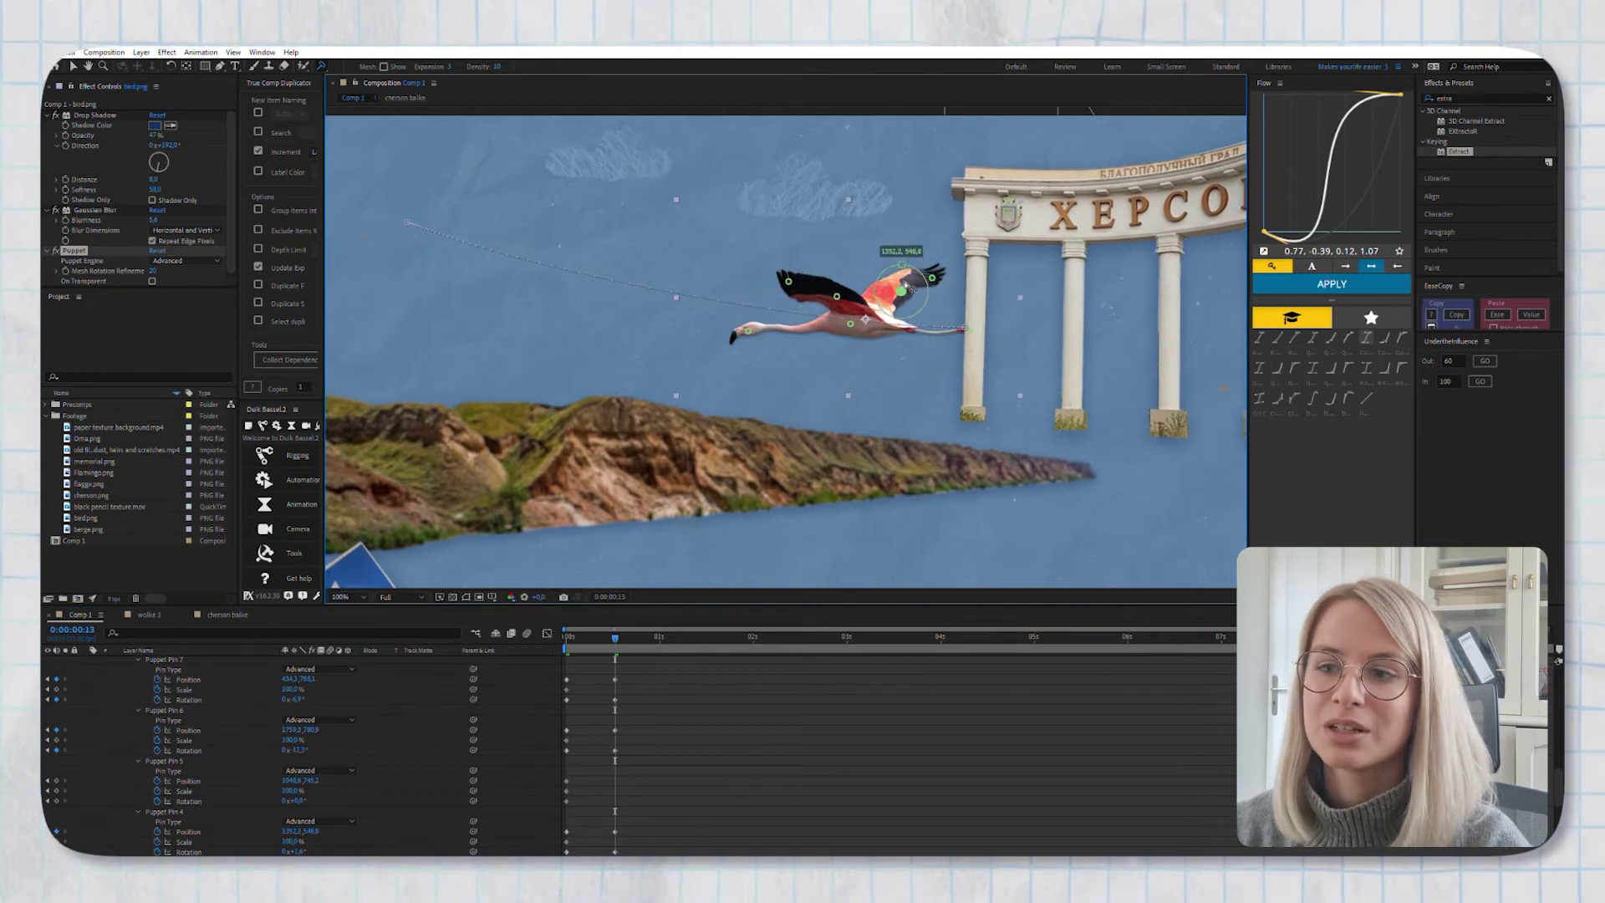
pyautogui.press('space')
pyautogui.press('space')
# Spread the bird's puppet pin keyframes further apart and sharpen its Position speed curve peaks
pyautogui.moveTo(695, 606); pyautogui.dragTo(696, 333)
pyautogui.moveTo(556, 589); pyautogui.dragTo(585, 757)
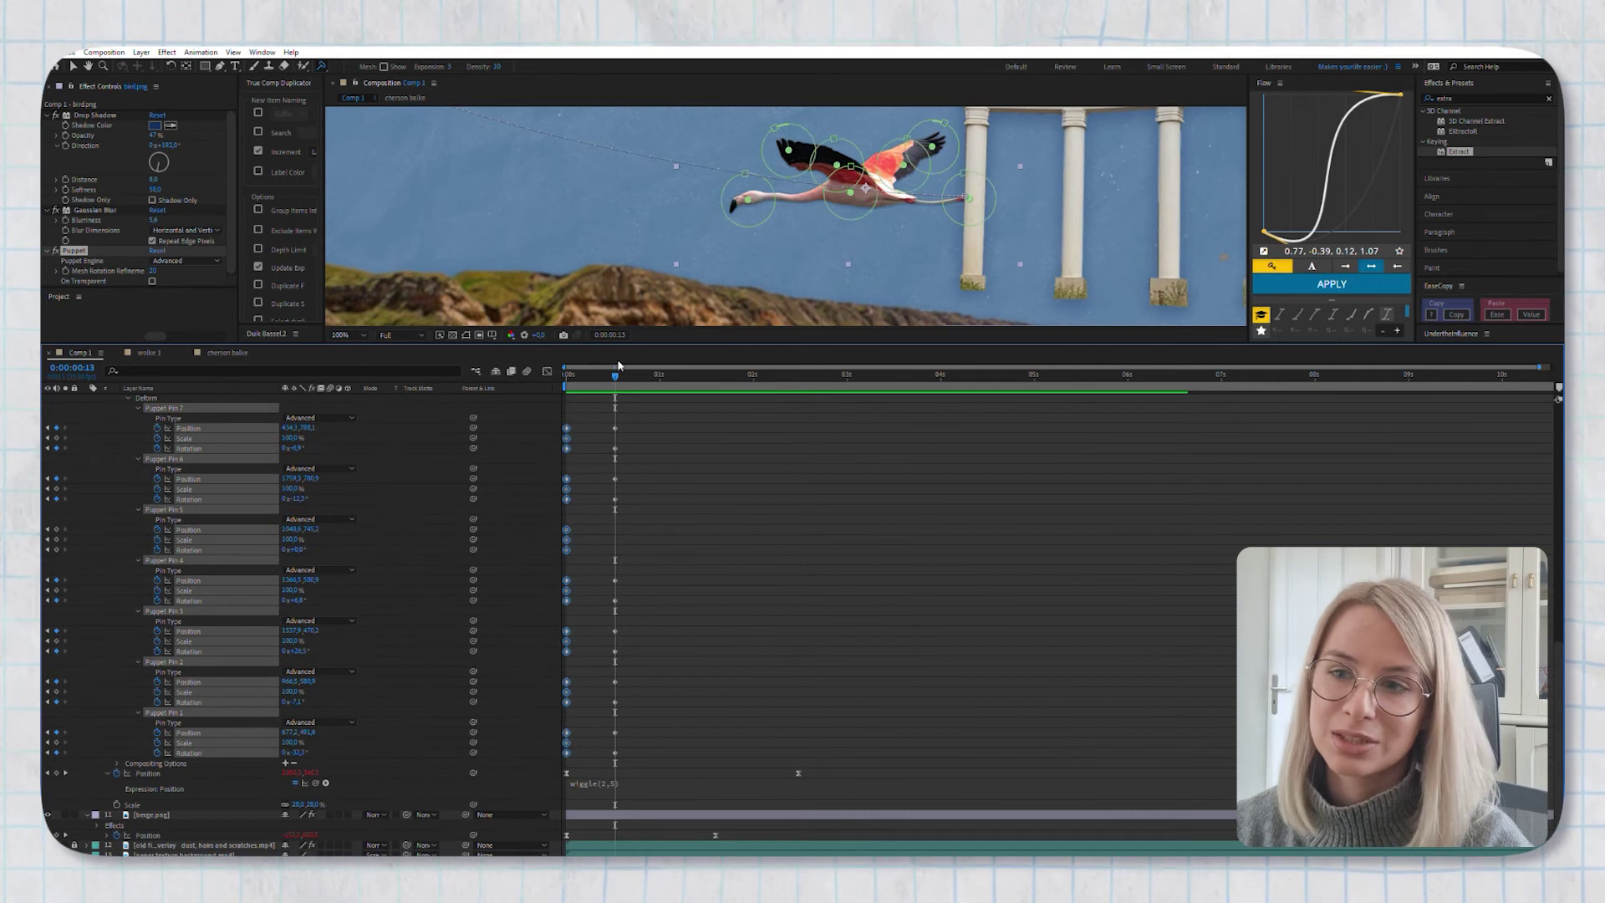
pyautogui.press('space')
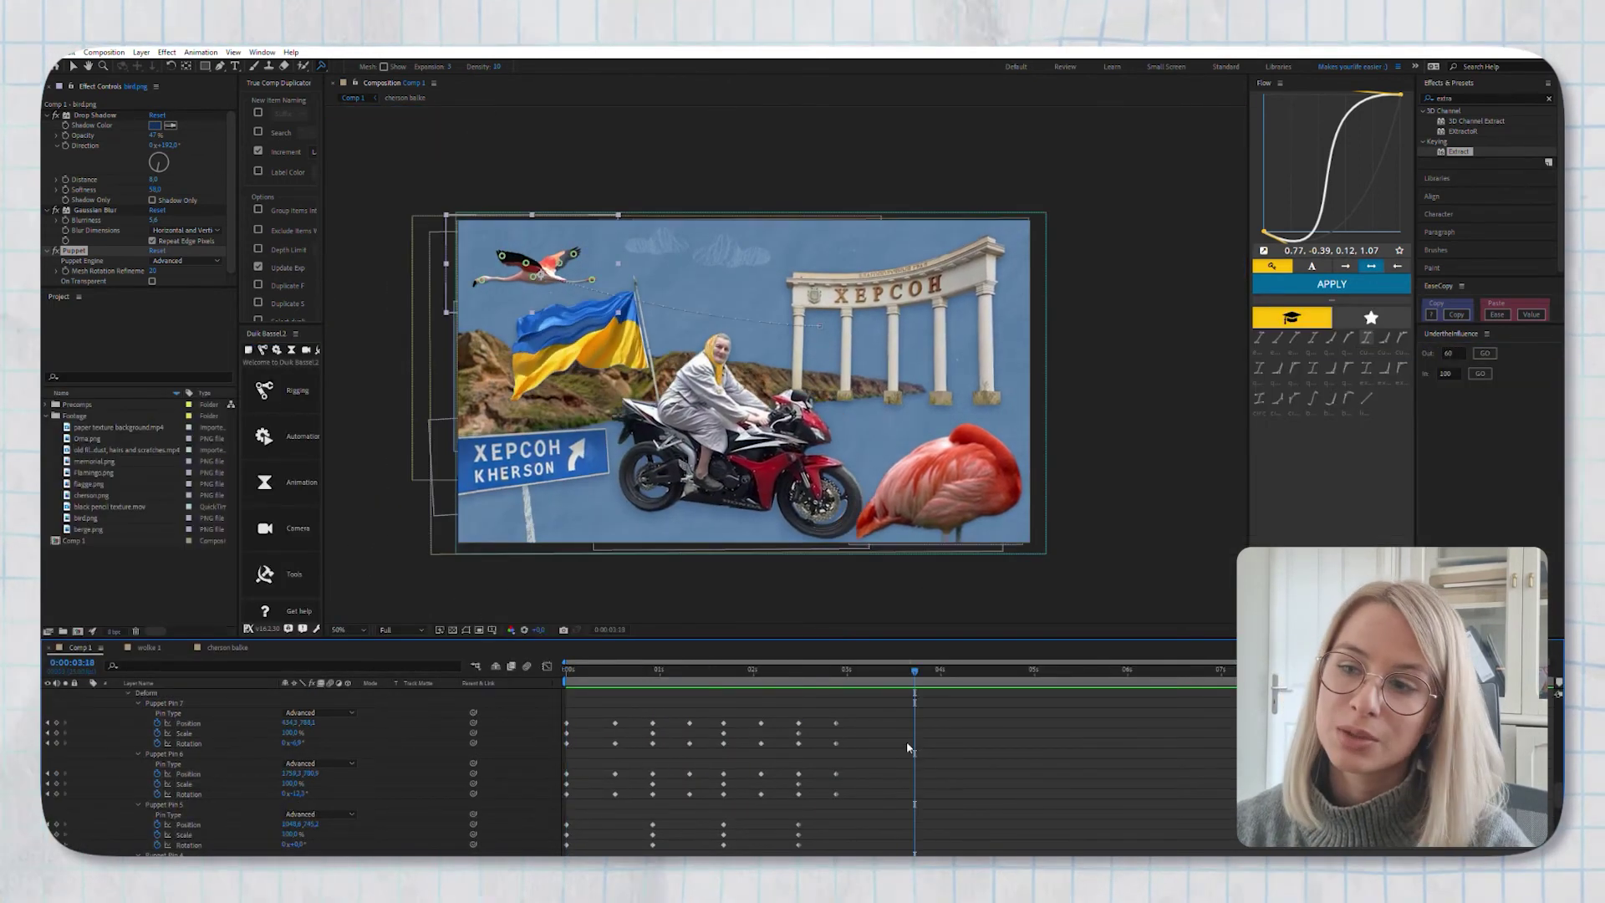
pyautogui.scroll(-2, 853, 752)
pyautogui.click(853, 733)
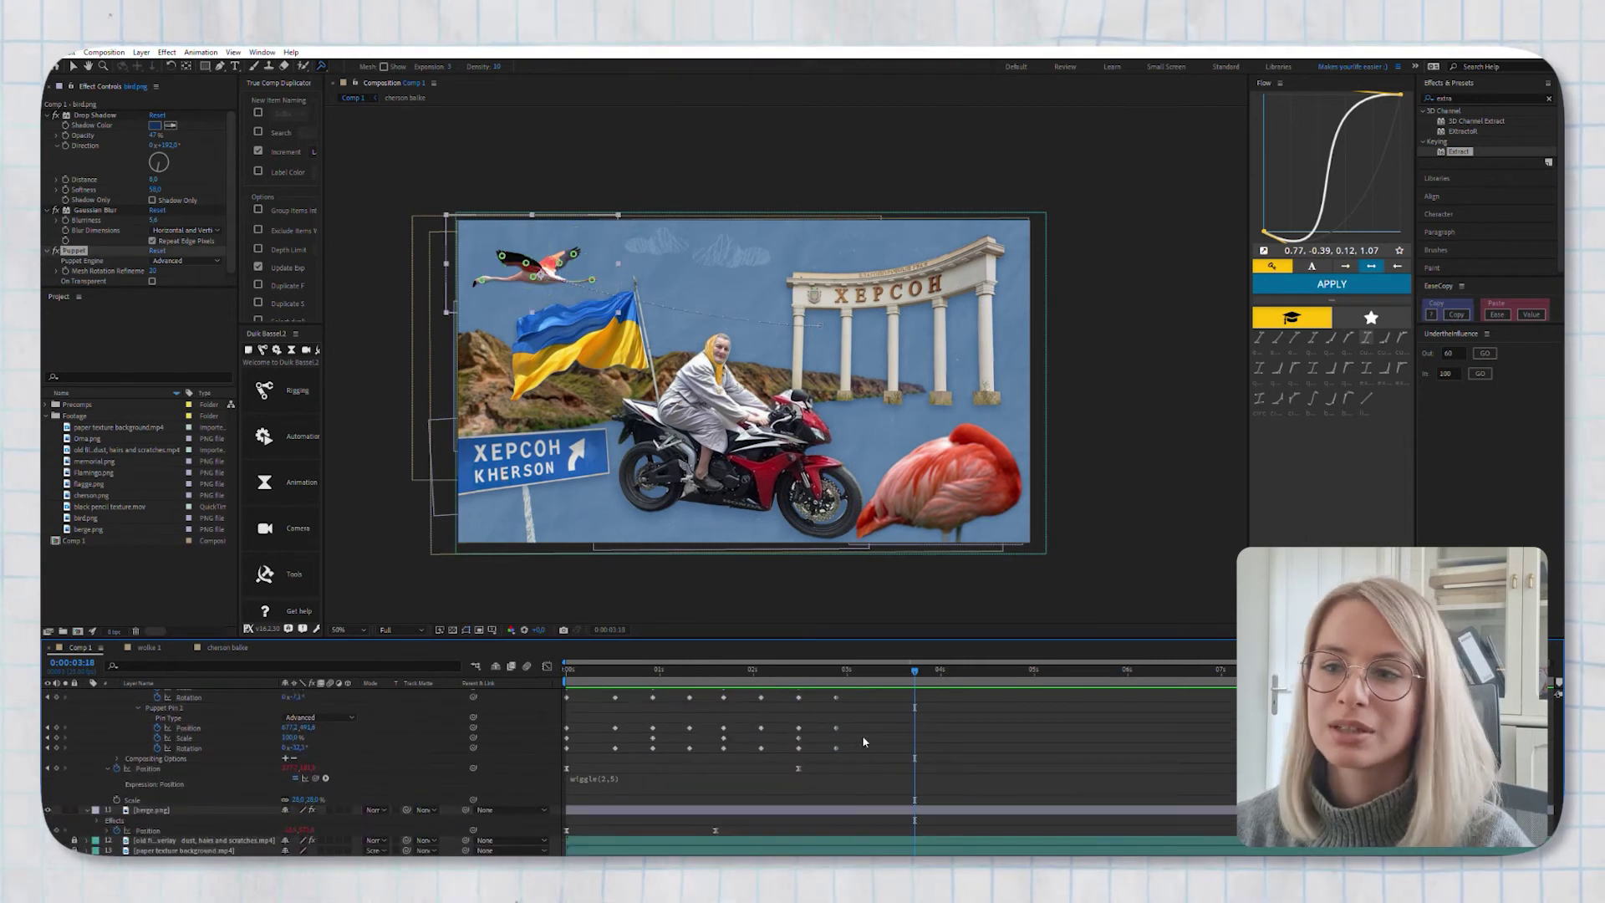
pyautogui.scroll(-3, 850, 731)
pyautogui.moveTo(635, 692); pyautogui.dragTo(853, 749)
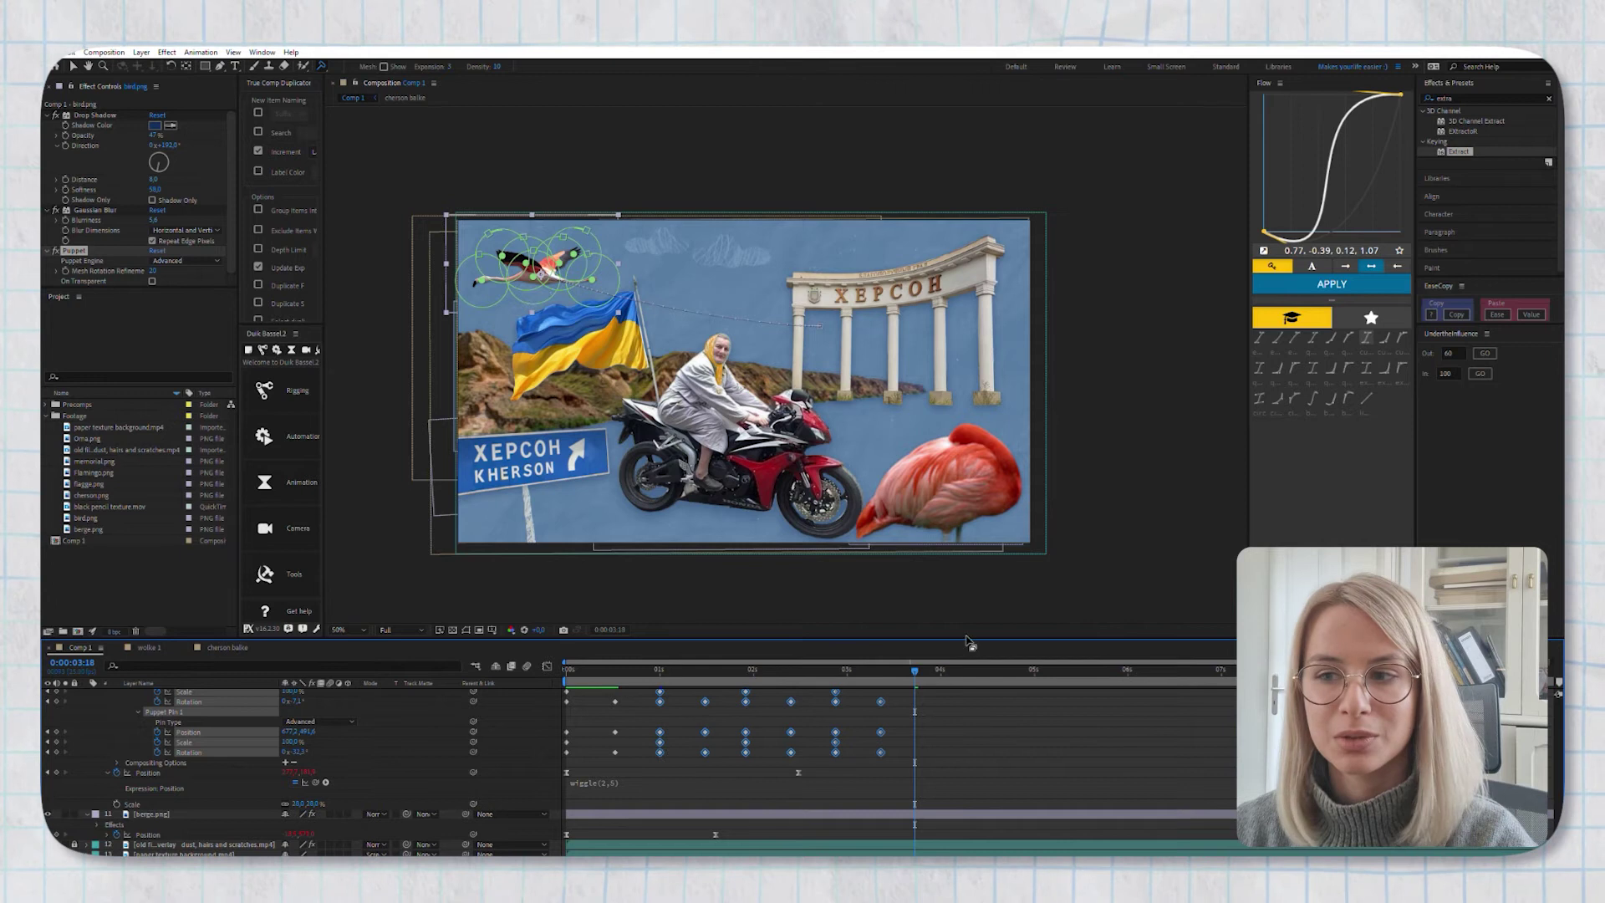
pyautogui.press('space')
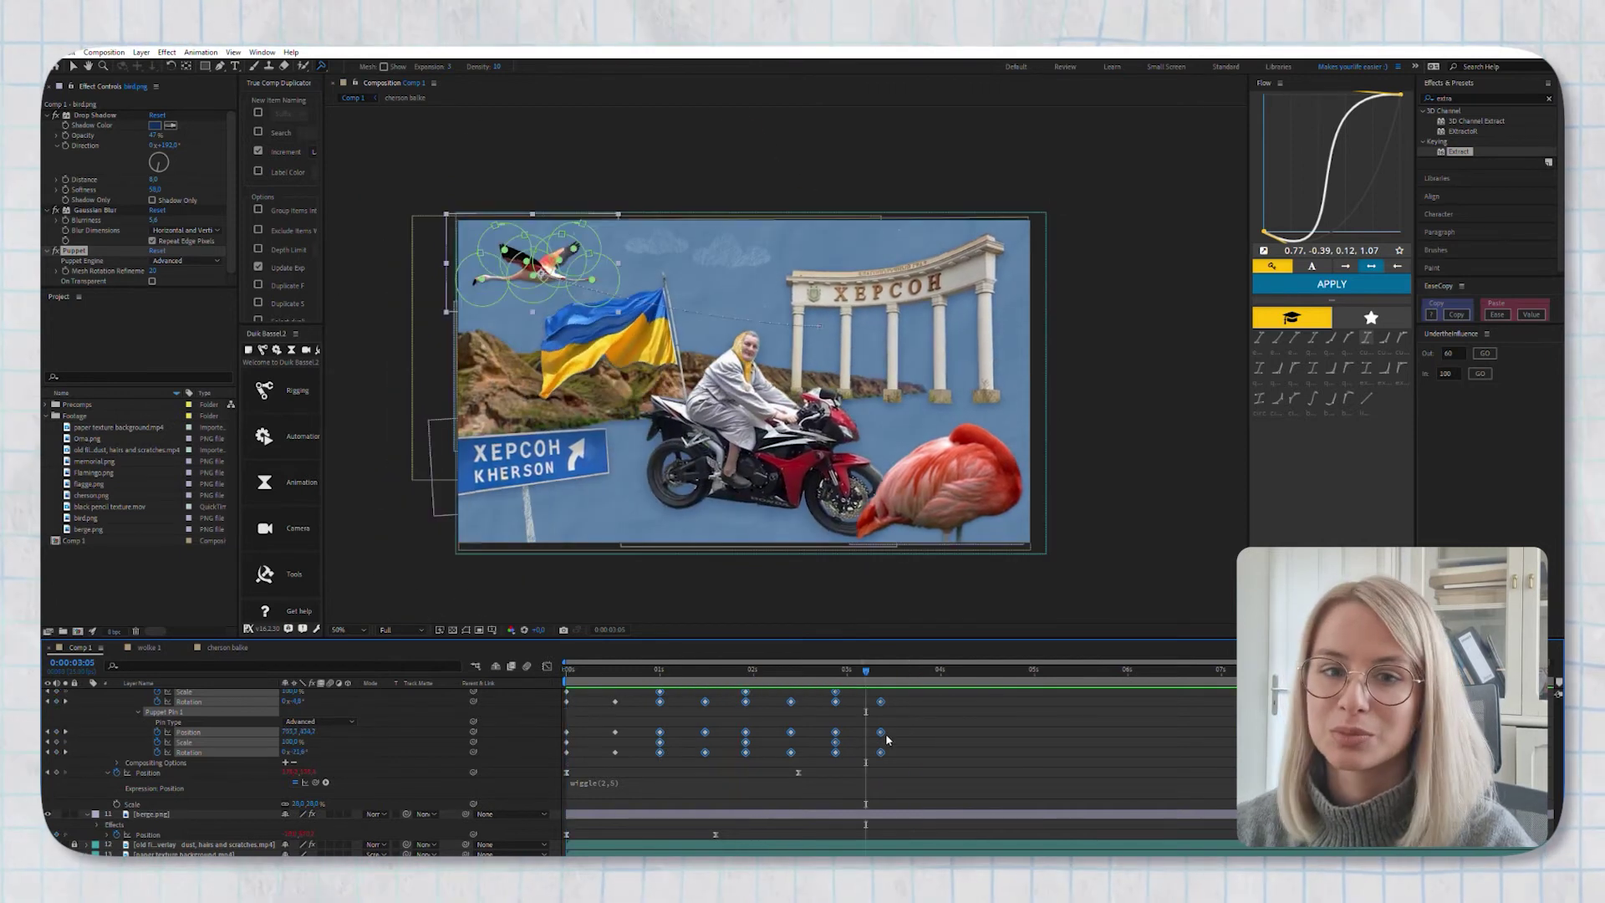
pyautogui.moveTo(826, 821); pyautogui.dragTo(776, 816)
# Preview the eased bird flight, then return from the speed graph to the keyframe view
pyautogui.press('space')
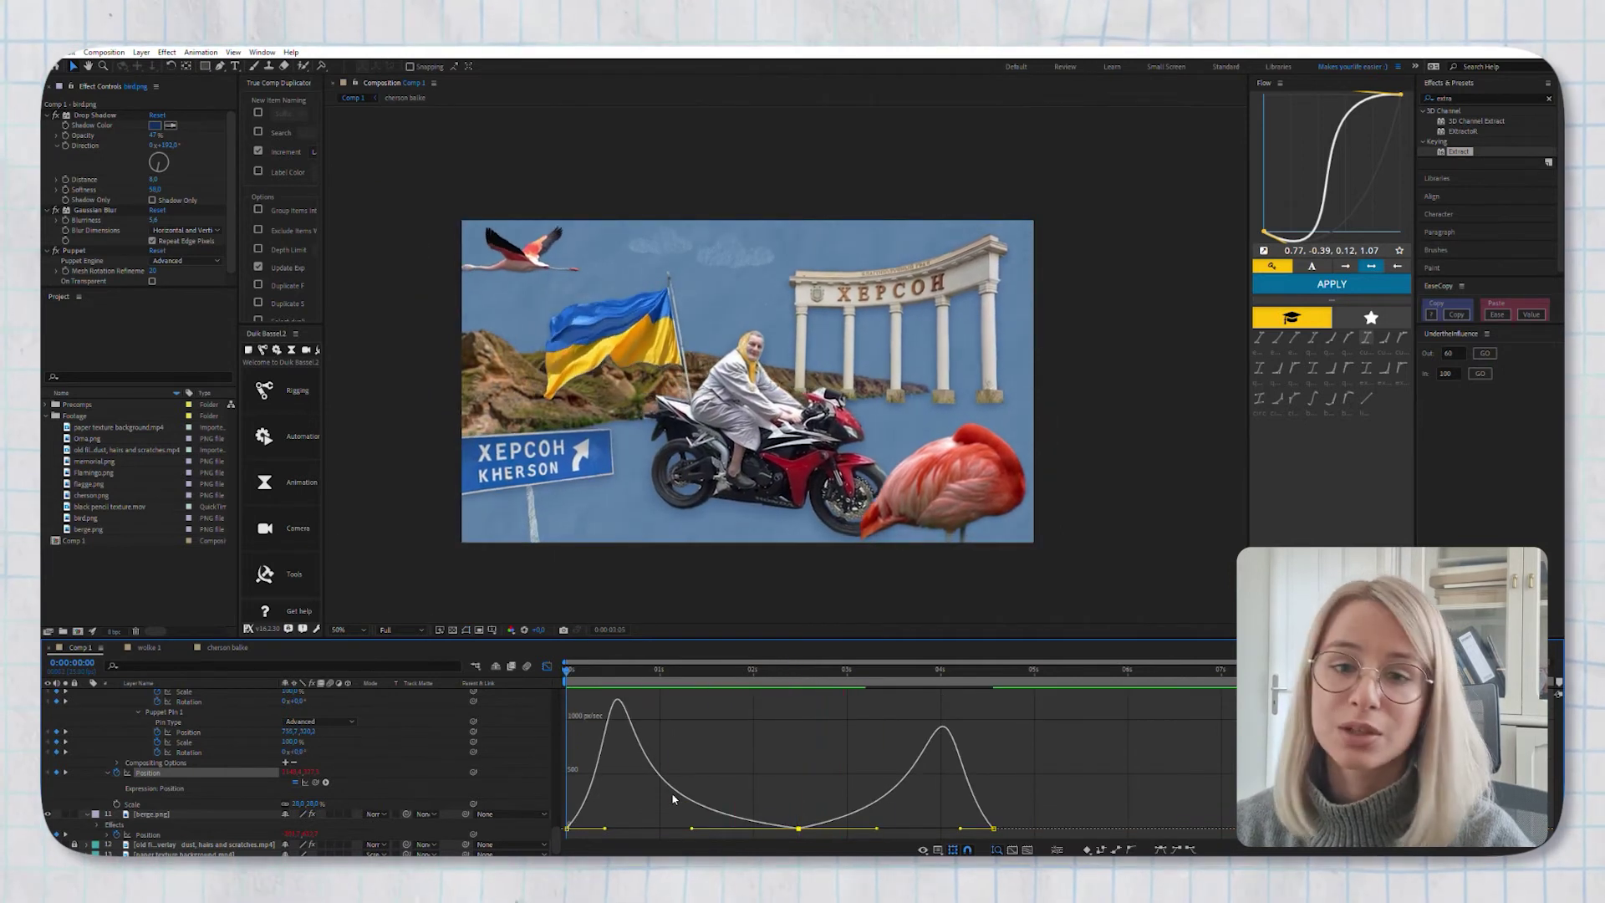
pyautogui.press('space')
pyautogui.hotkey('shift', 'F3')
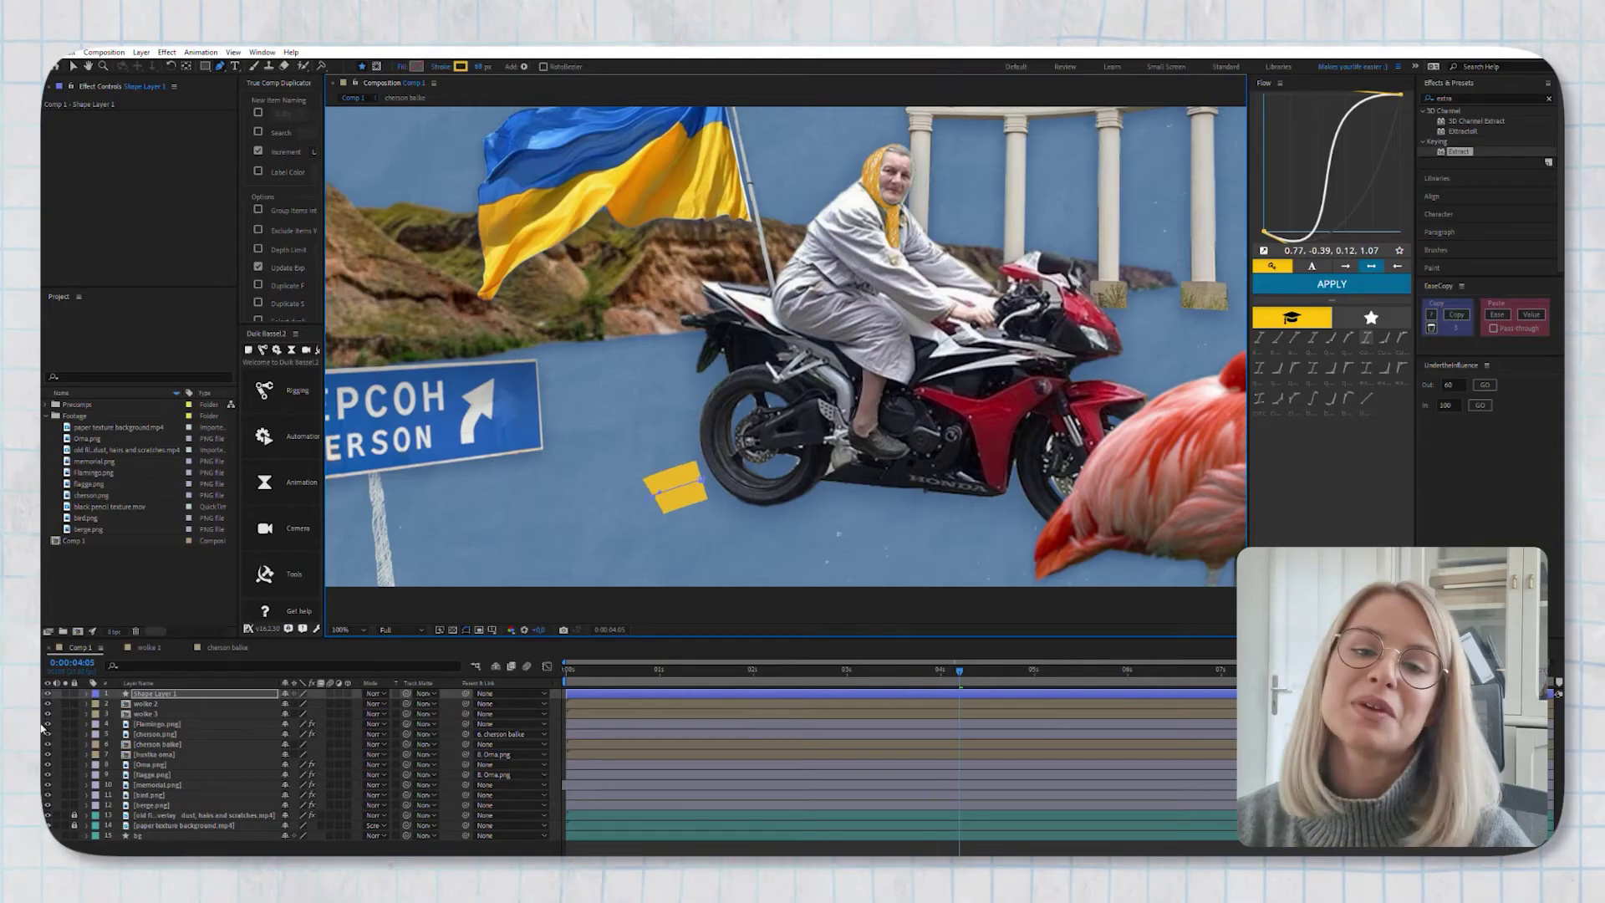
# Give the yellow stroke a Round Cap, 32 px width, and a taper ending at 0% width
pyautogui.keyDown('ctrl'); pyautogui.click(86, 693); pyautogui.keyUp('ctrl')
pyautogui.click(318, 795)
pyautogui.click(316, 809)
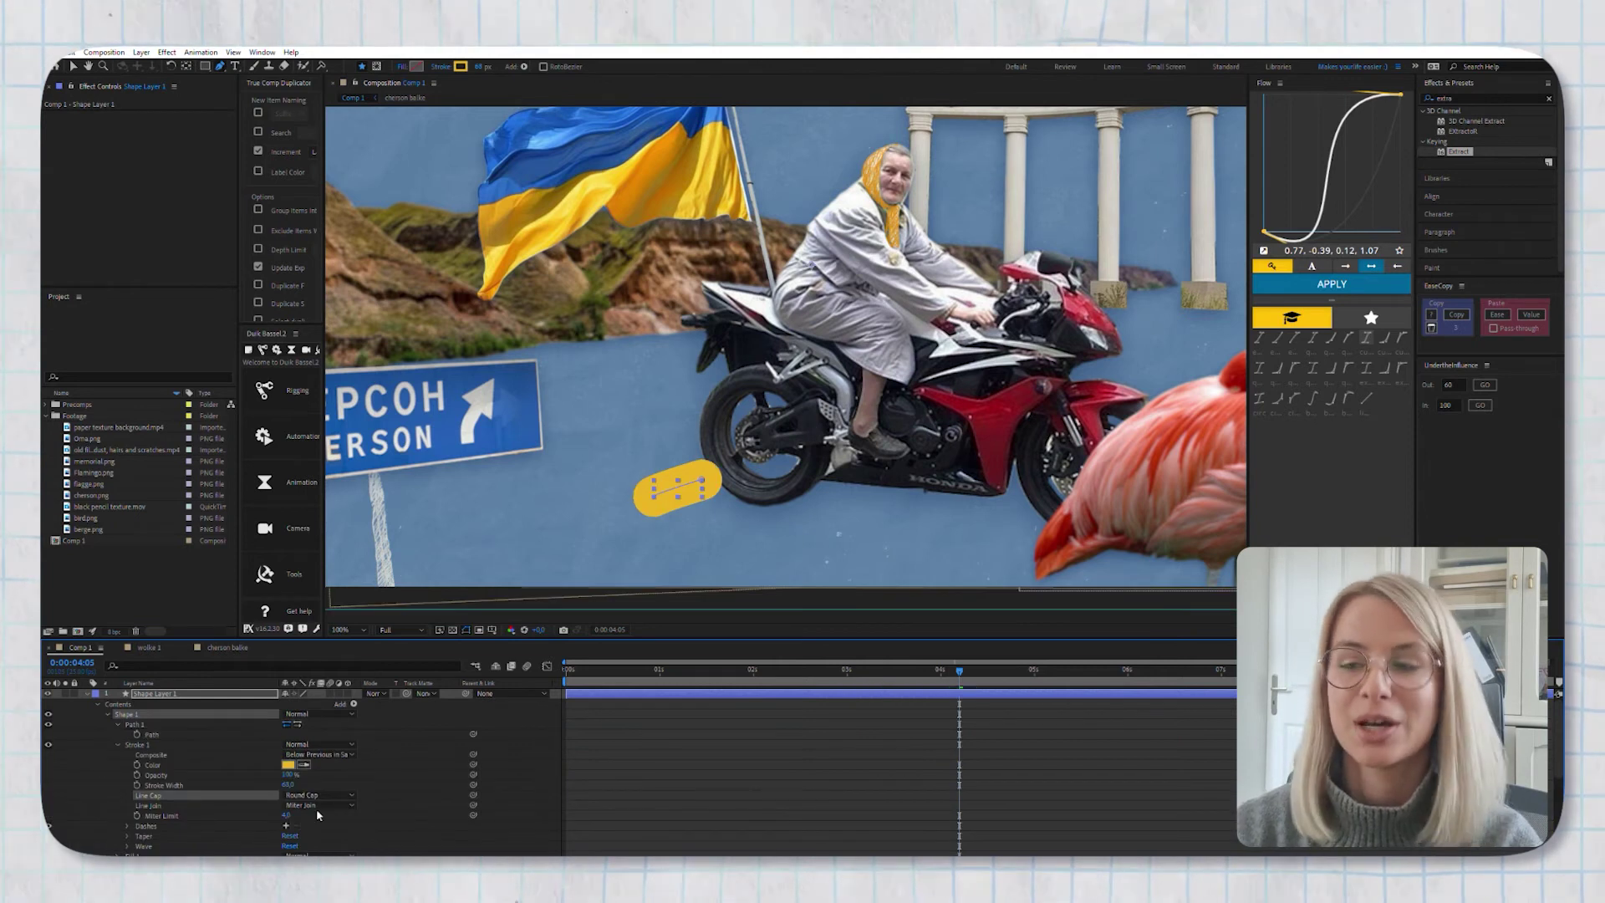
pyautogui.click(127, 836)
pyautogui.scroll(-2, 262, 812)
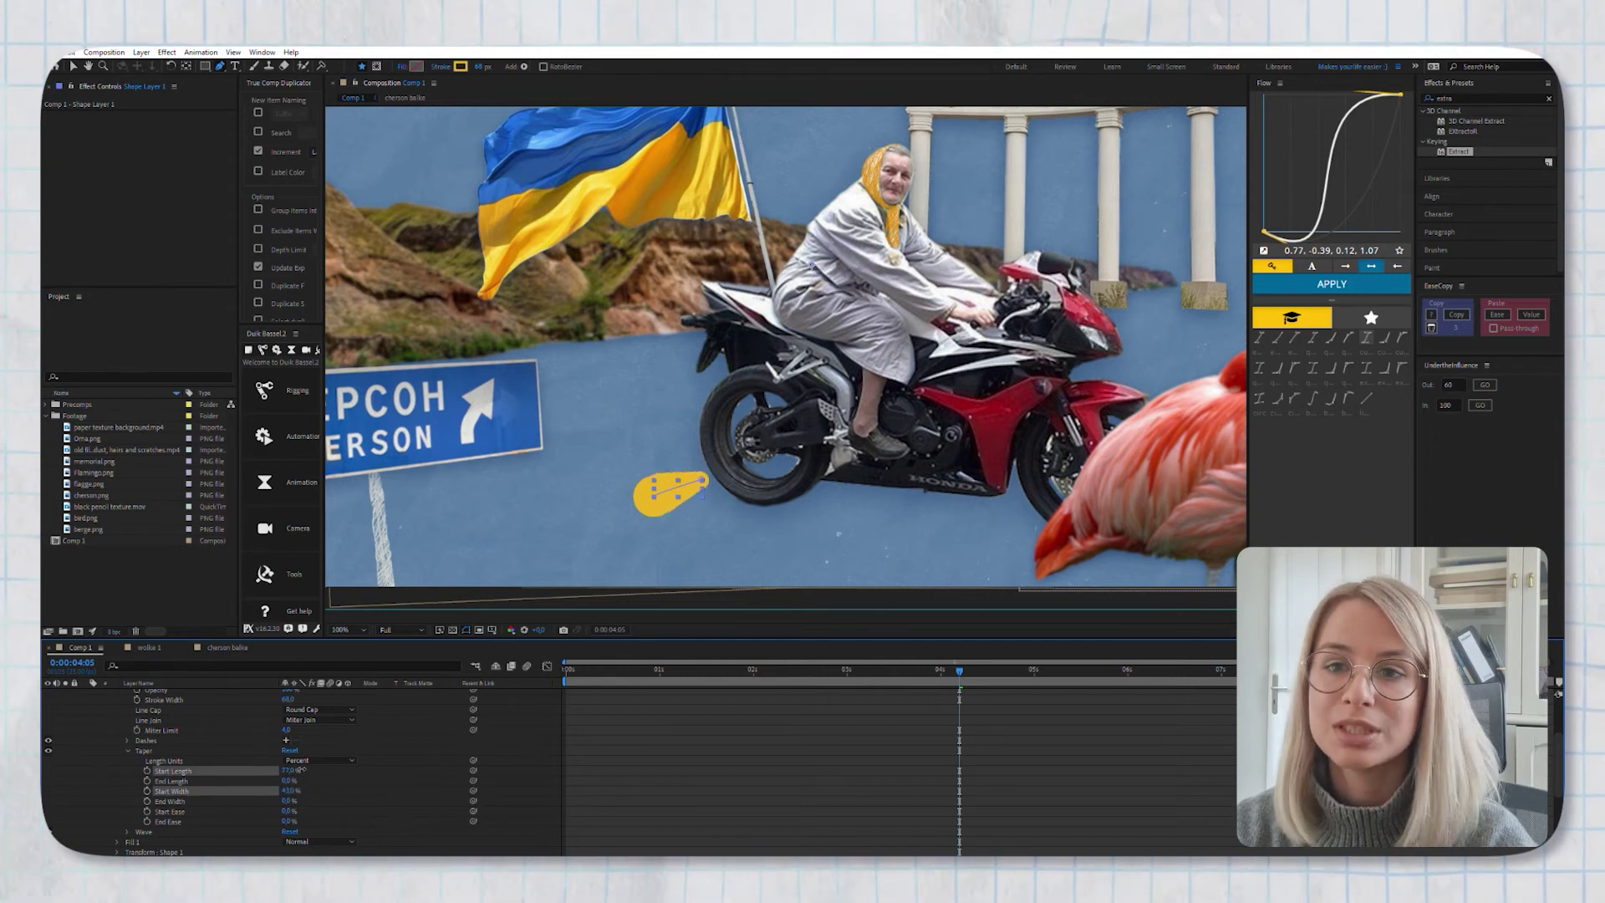
pyautogui.moveTo(309, 791); pyautogui.dragTo(293, 791)
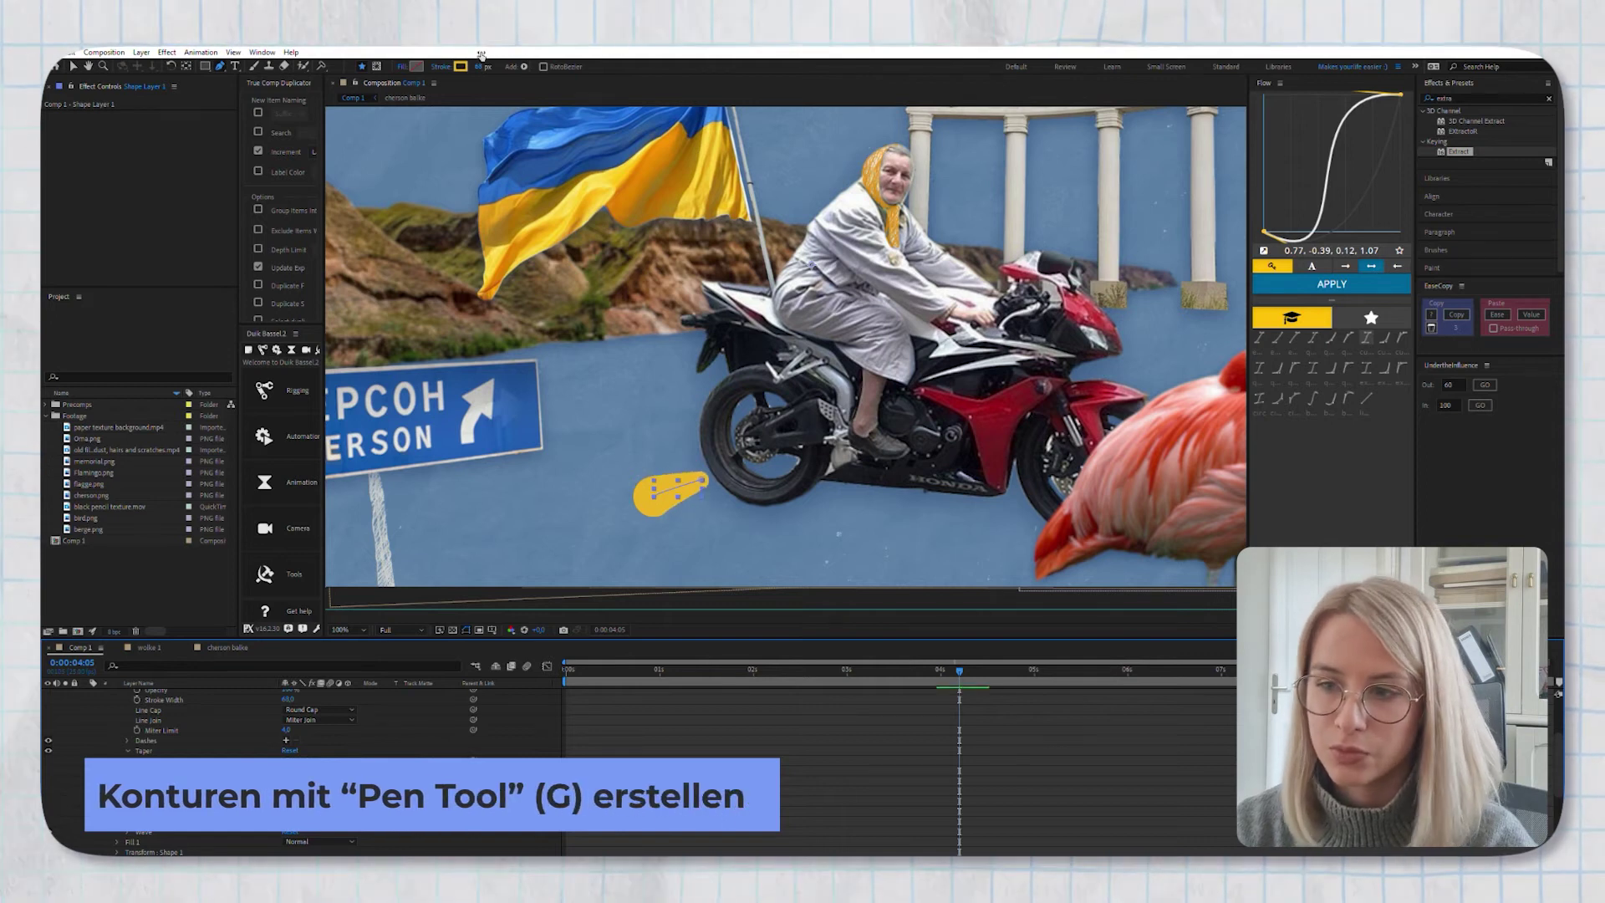
pyautogui.moveTo(481, 56); pyautogui.dragTo(693, 411)
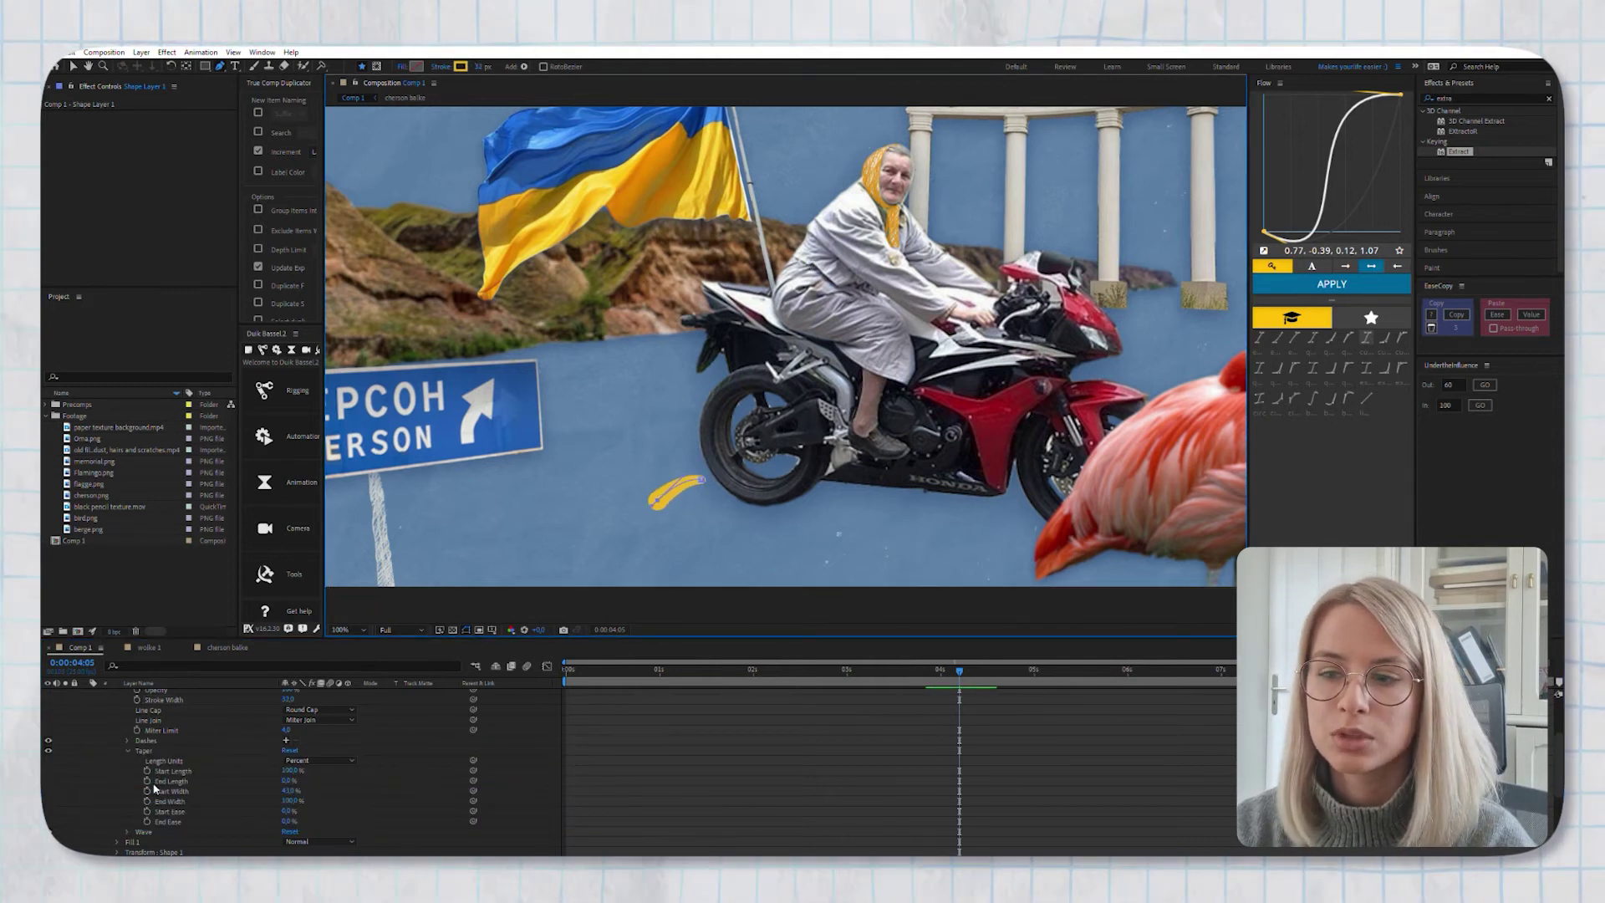
pyautogui.moveTo(290, 801); pyautogui.dragTo(243, 797)
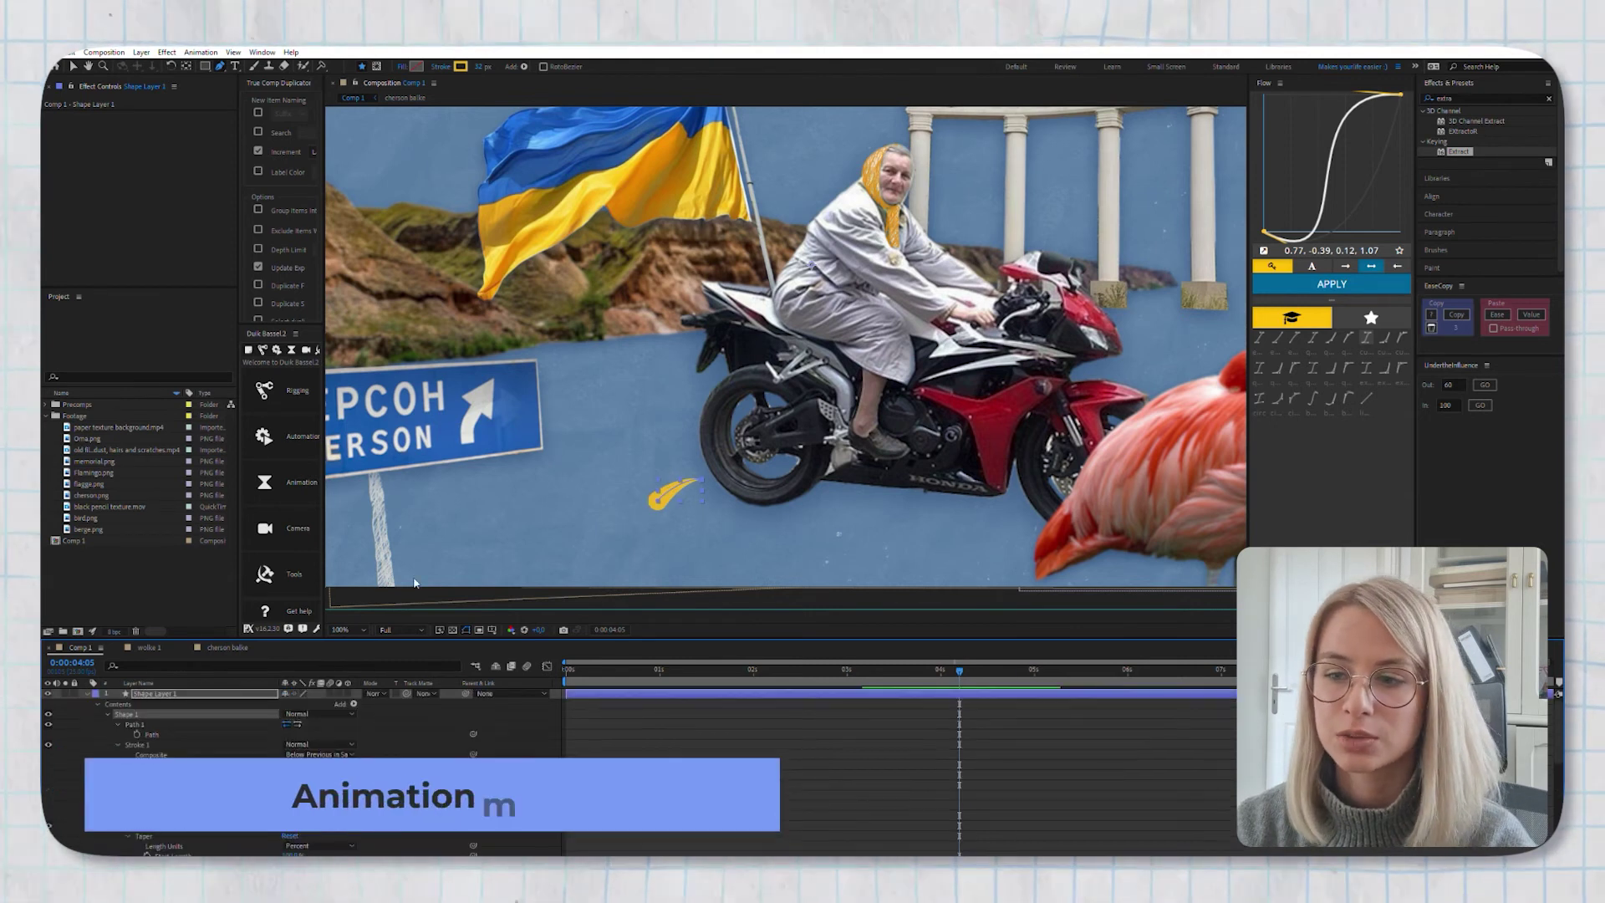
# Show the puff's Trim Paths Start keyframes, preview the animation, and move to frame 4:02
pyautogui.click(117, 744)
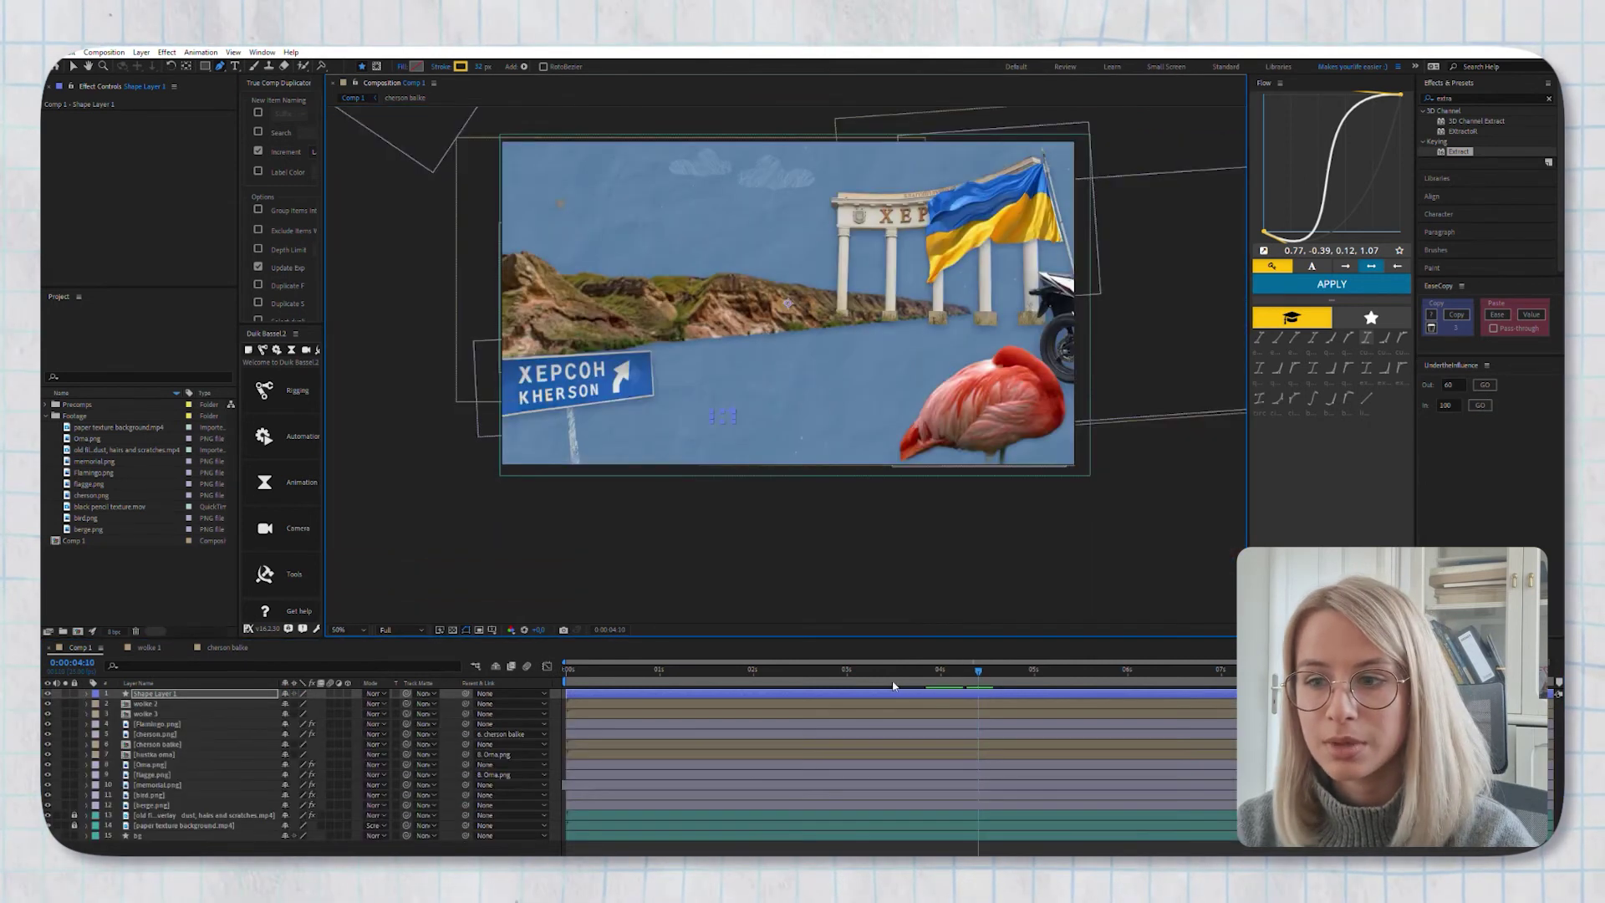
pyautogui.press('u')
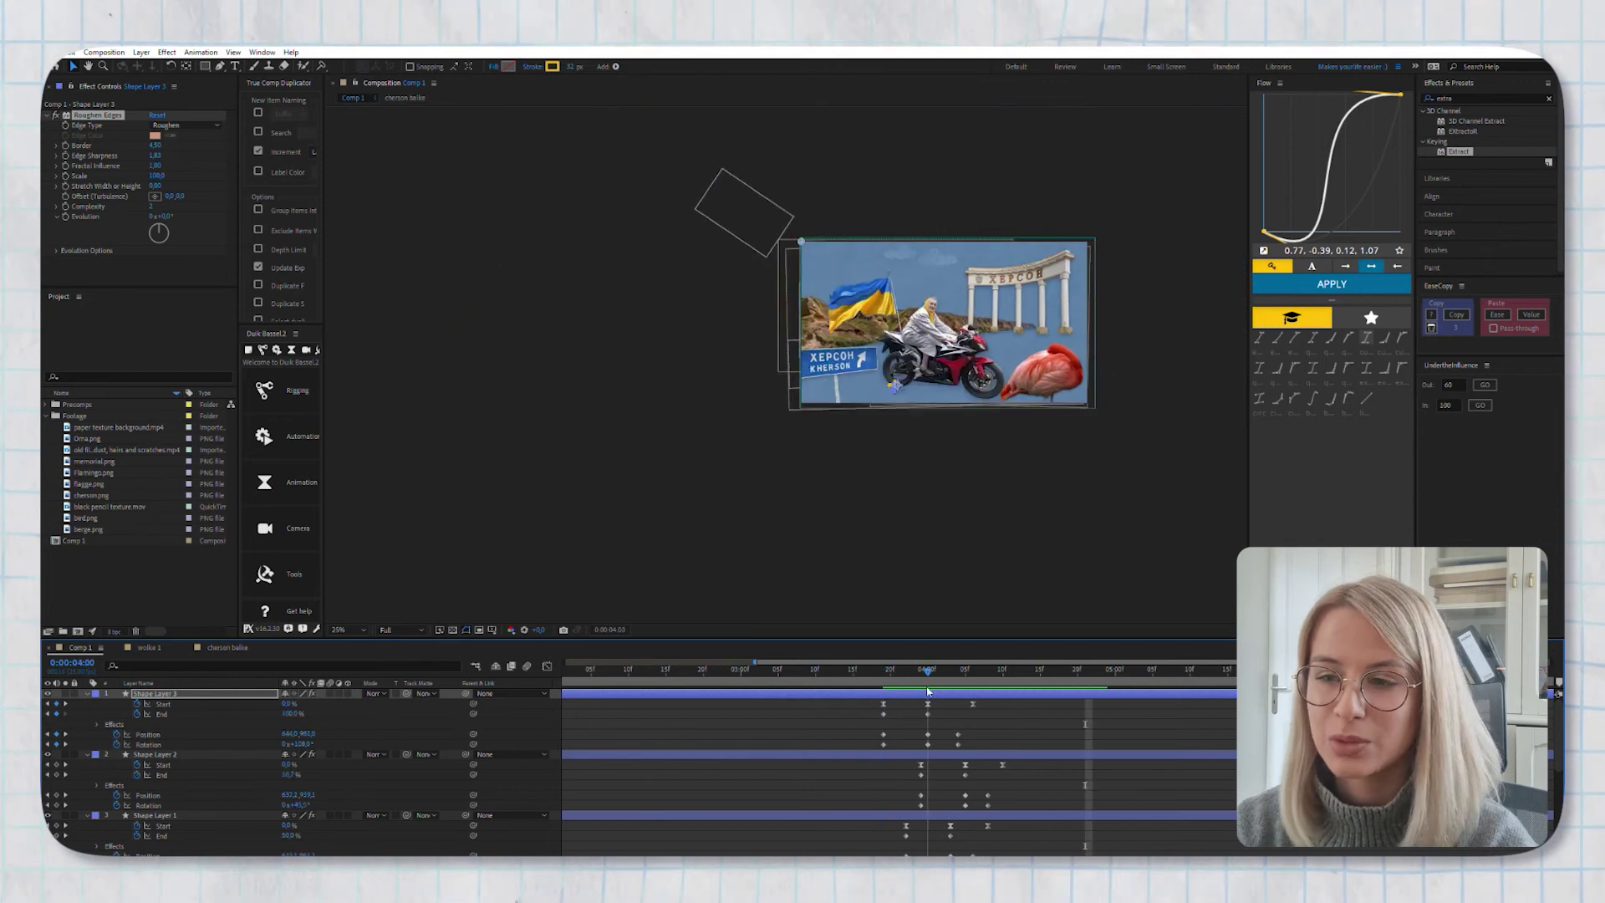
pyautogui.press('space')
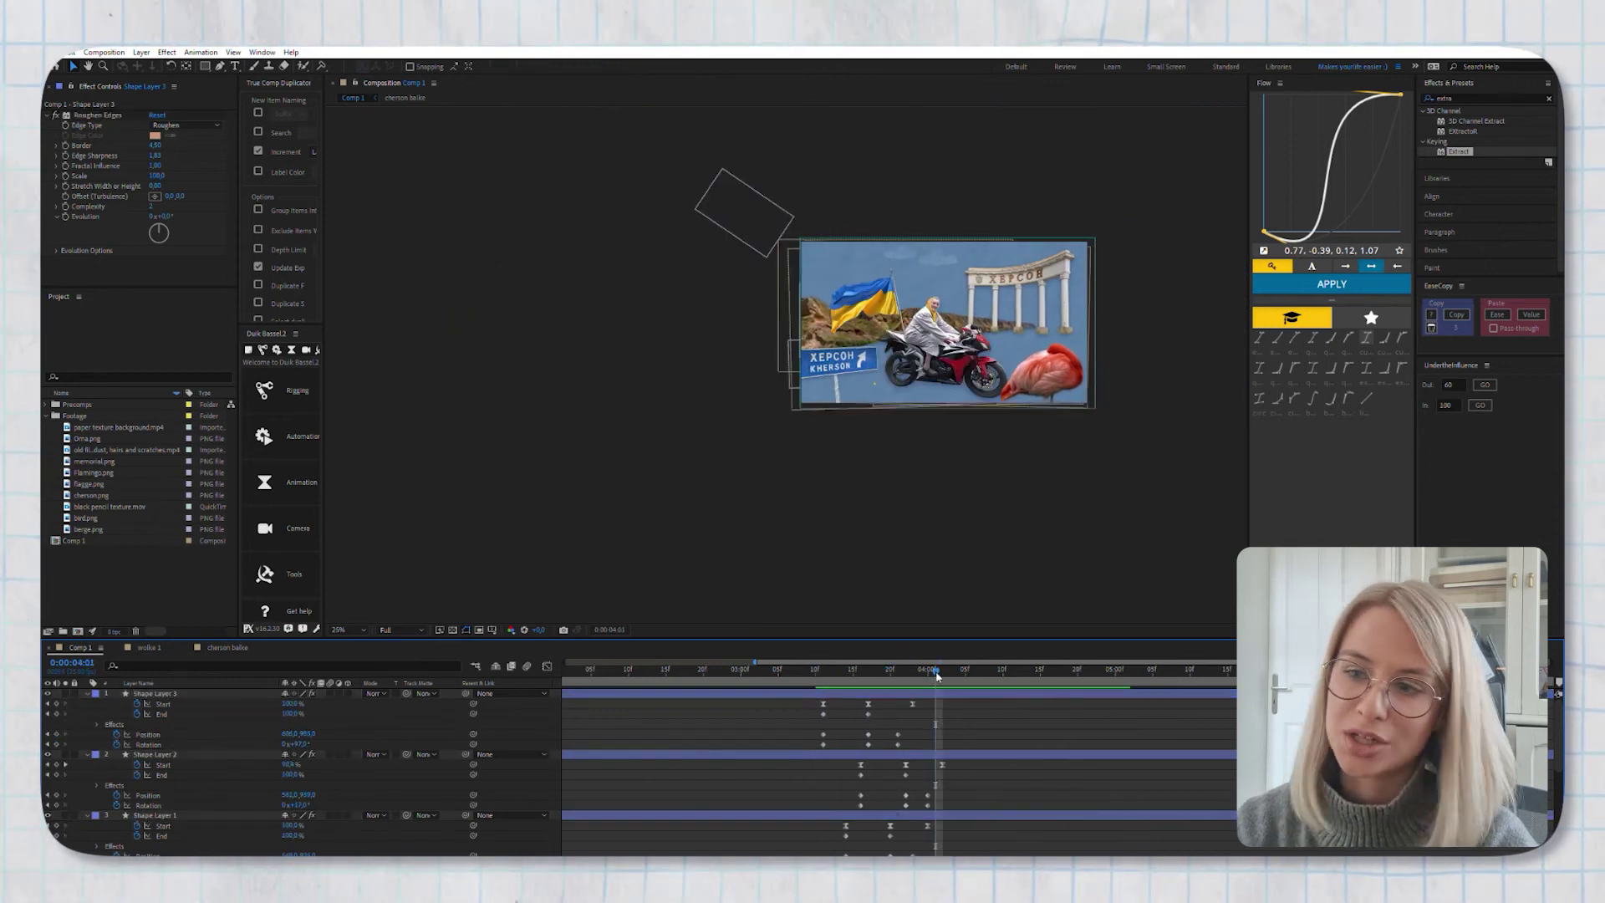
pyautogui.press('space')
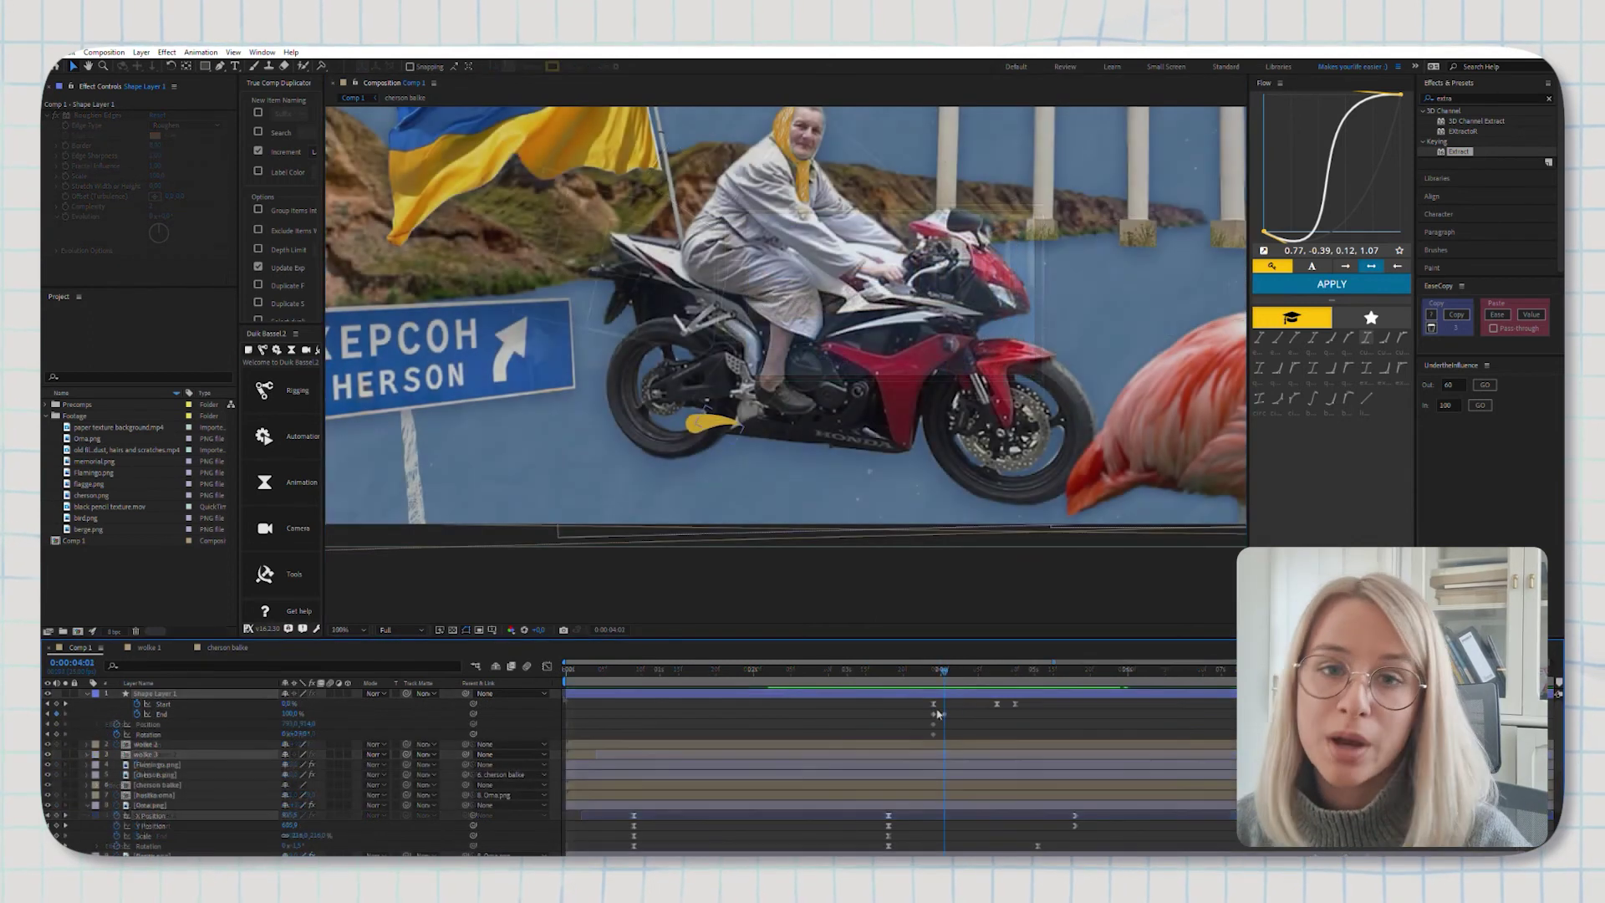
pyautogui.moveTo(944, 669); pyautogui.dragTo(943, 668)
pyautogui.press('j')
pyautogui.scroll(2, 632, 423)
pyautogui.press('pagedown')
pyautogui.press('pagedown')
pyautogui.press('pagedown')
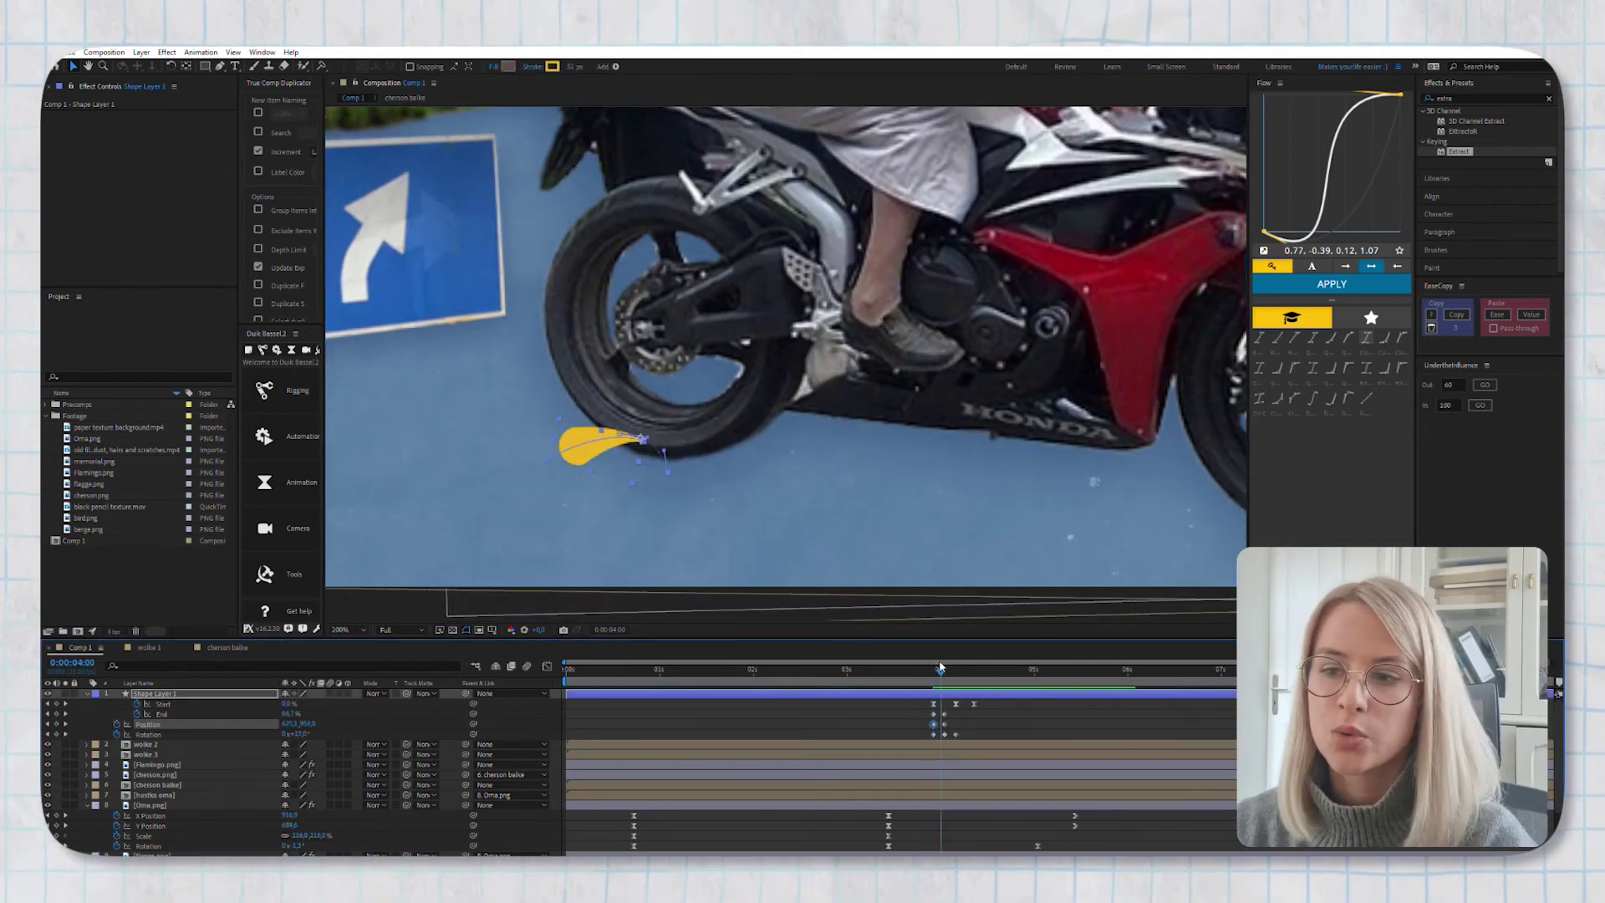
# Duplicate the puff twice, scaling the copy to 75% and offsetting its position and timing
pyautogui.hotkey('ctrl', 'd')
pyautogui.scroll(-2, 669, 444)
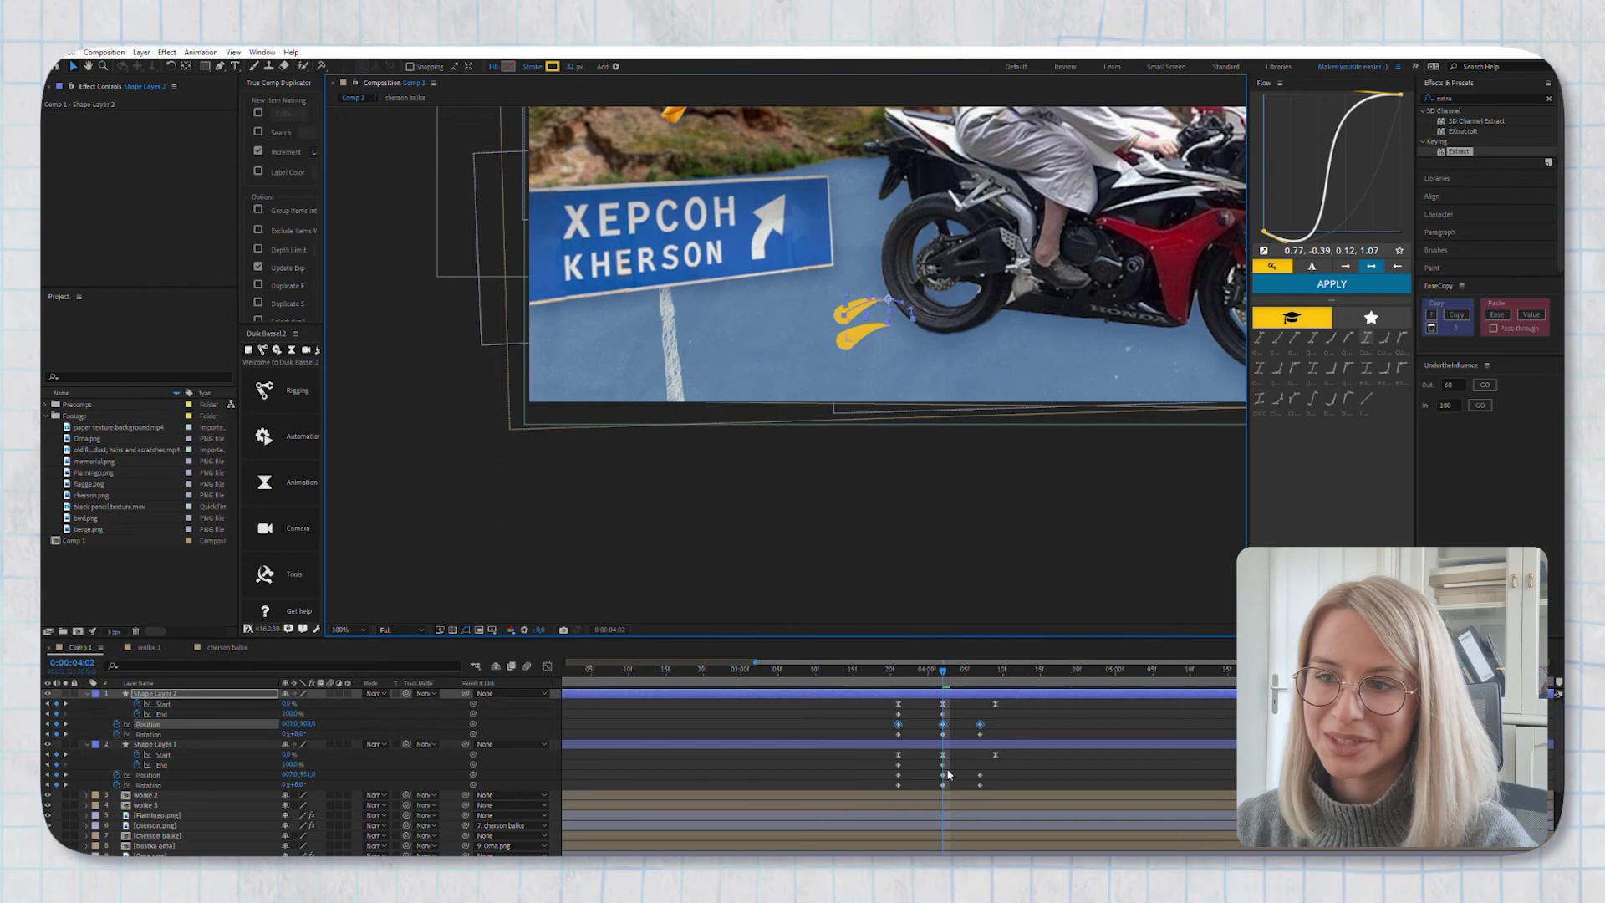
pyautogui.press('s')
pyautogui.press('p')
pyautogui.hotkey('ctrl', 'd')
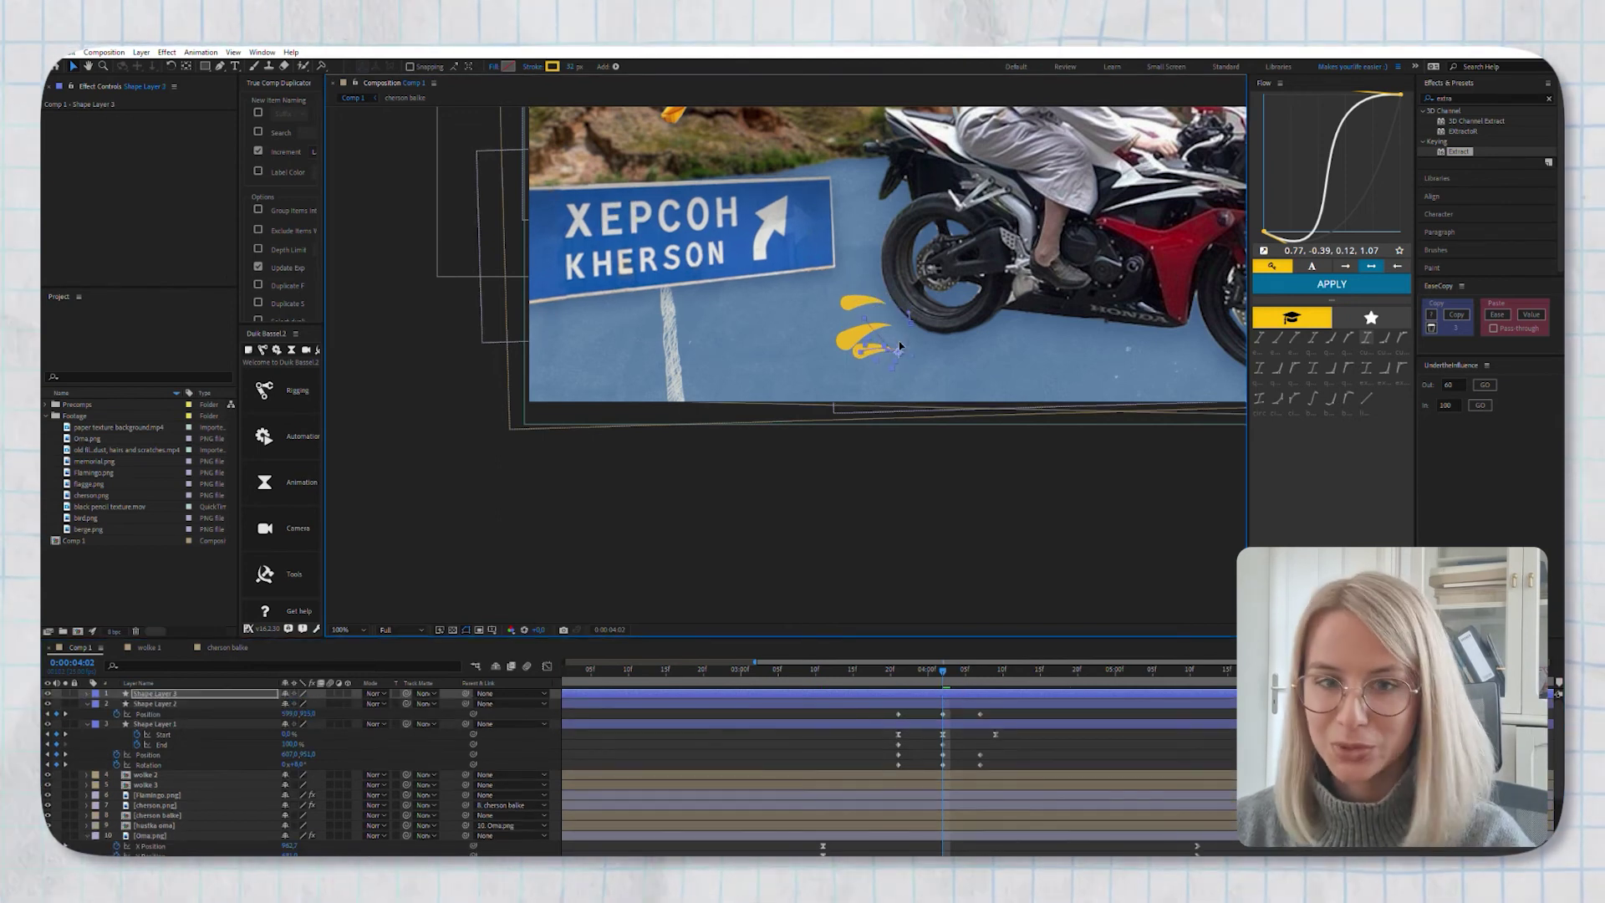
pyautogui.press('u')
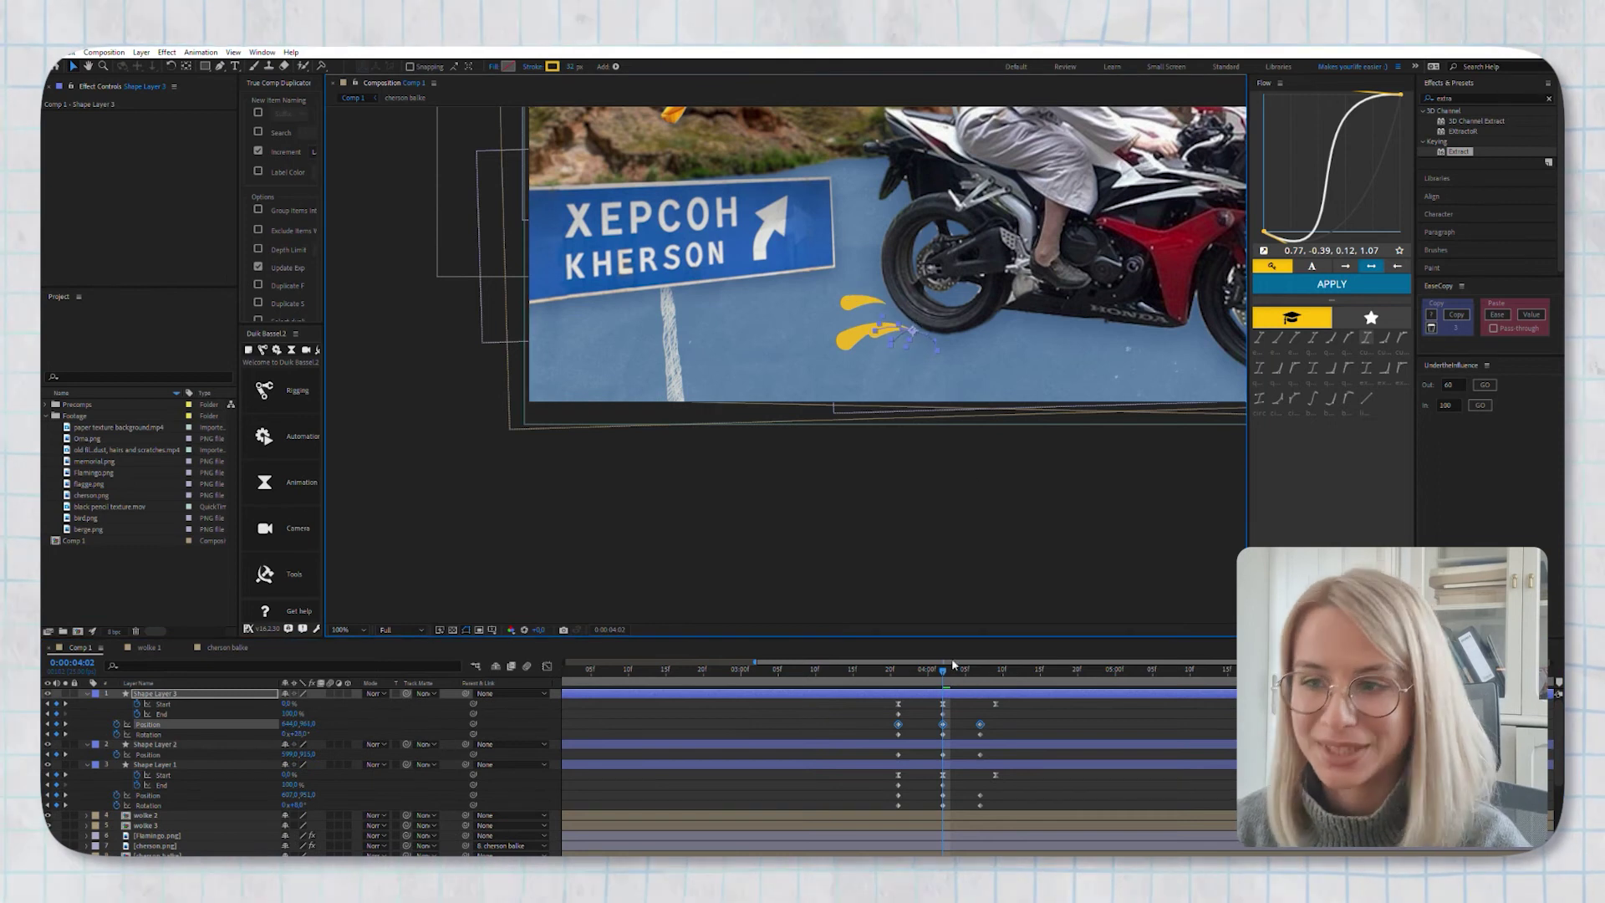
pyautogui.click(964, 508)
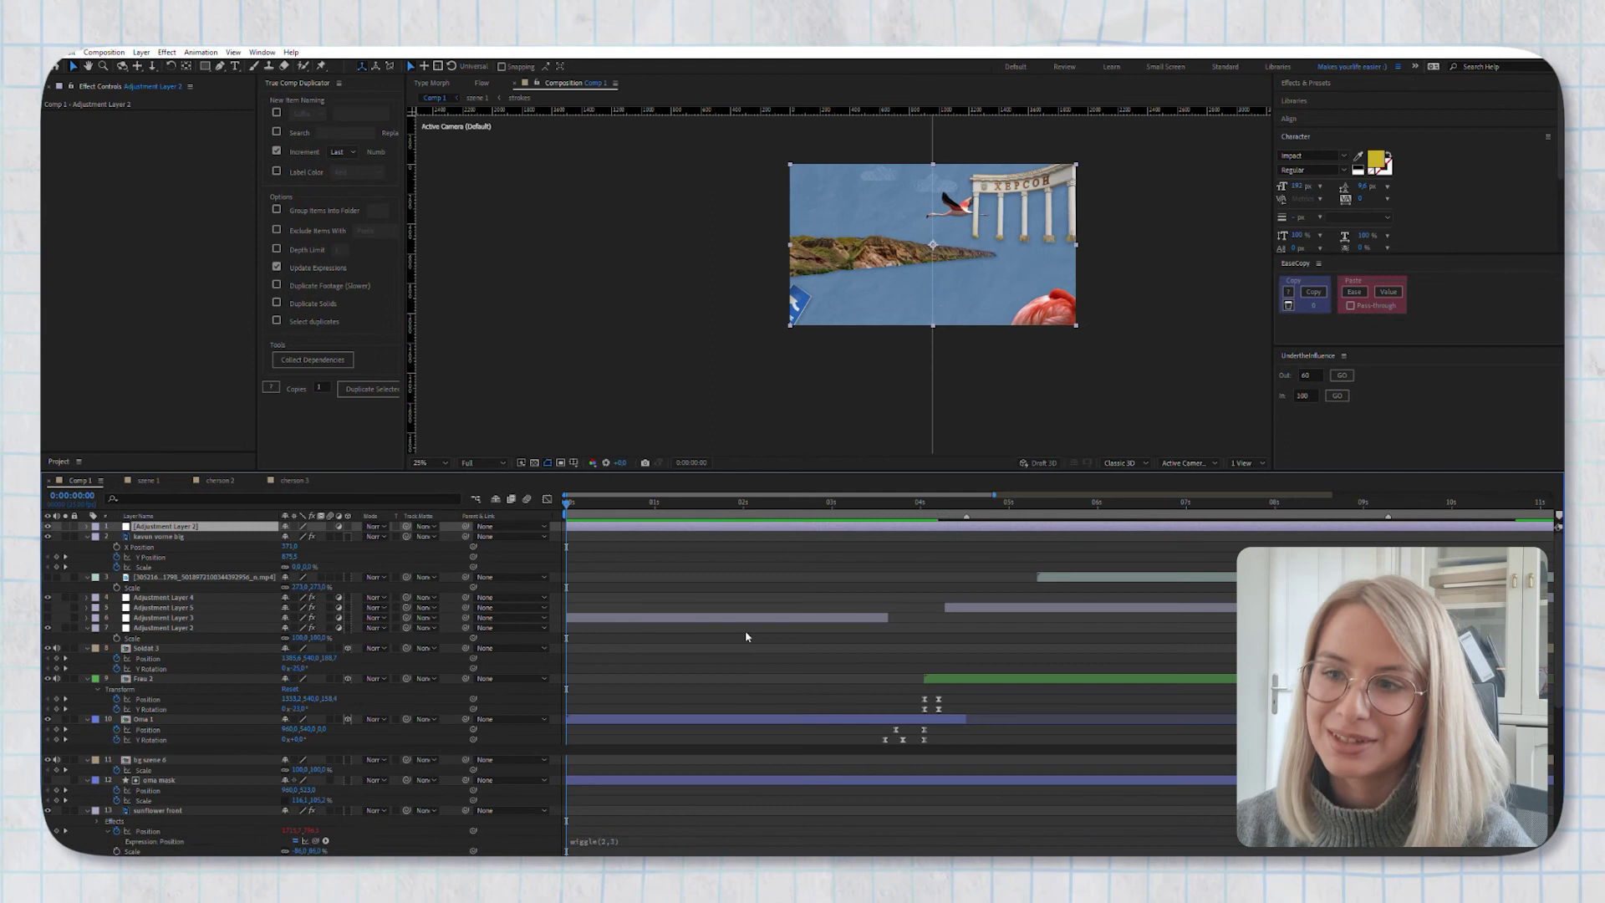
# Apply Posterize Time at 12 fps to the top adjustment layer, then preview the choppy motion
pyautogui.hotkey('ctrl', '5')
pyautogui.write('poster')
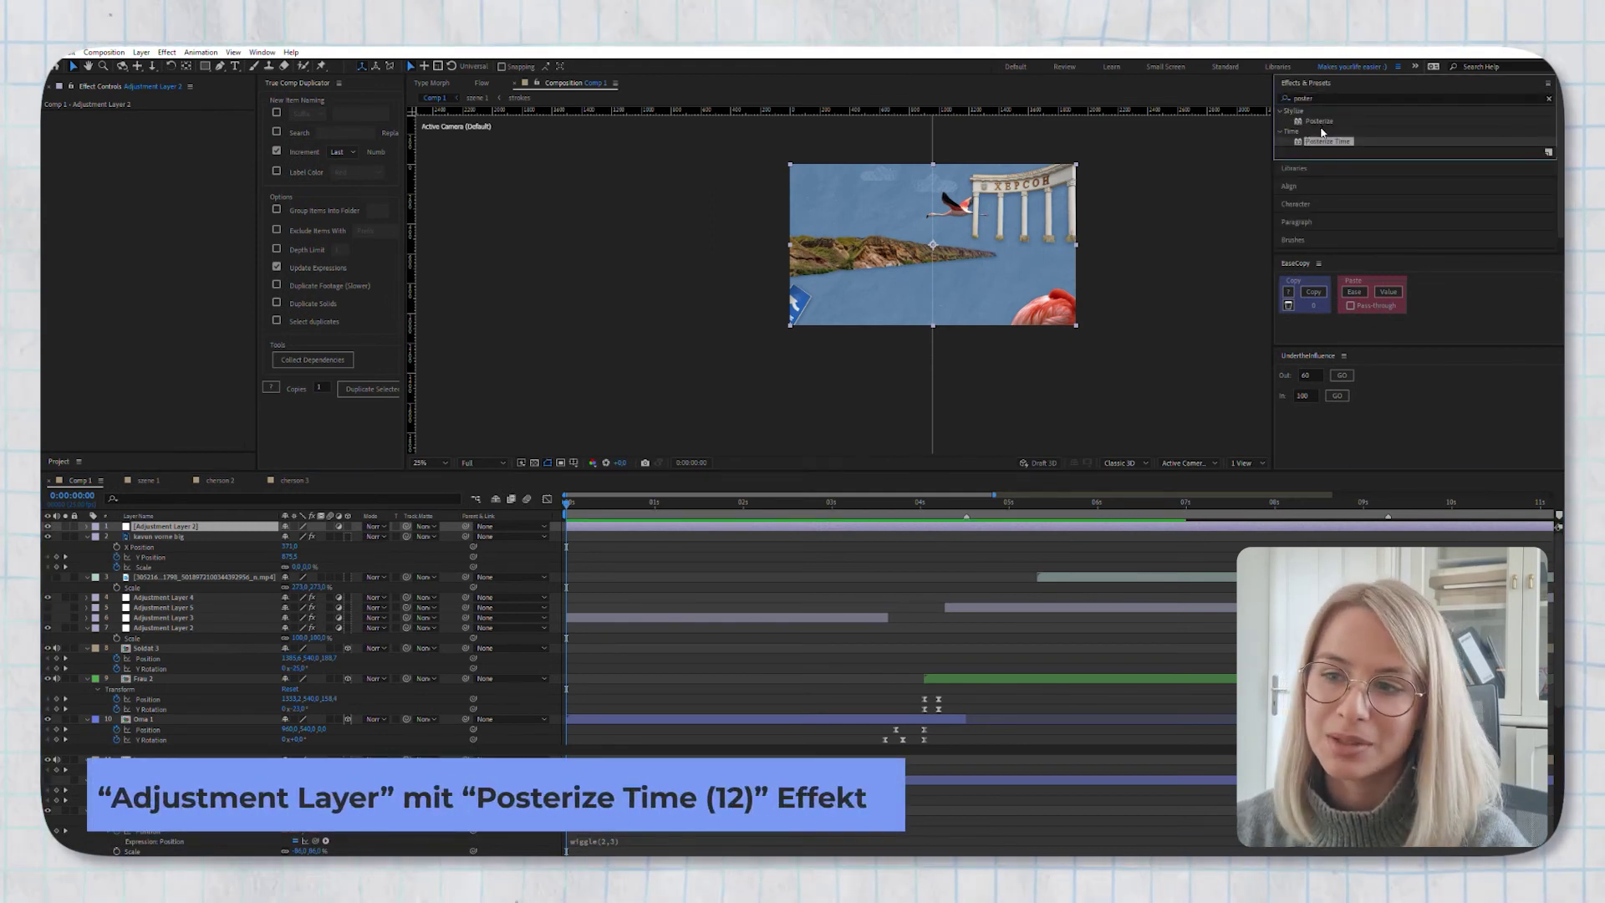
pyautogui.click(157, 525)
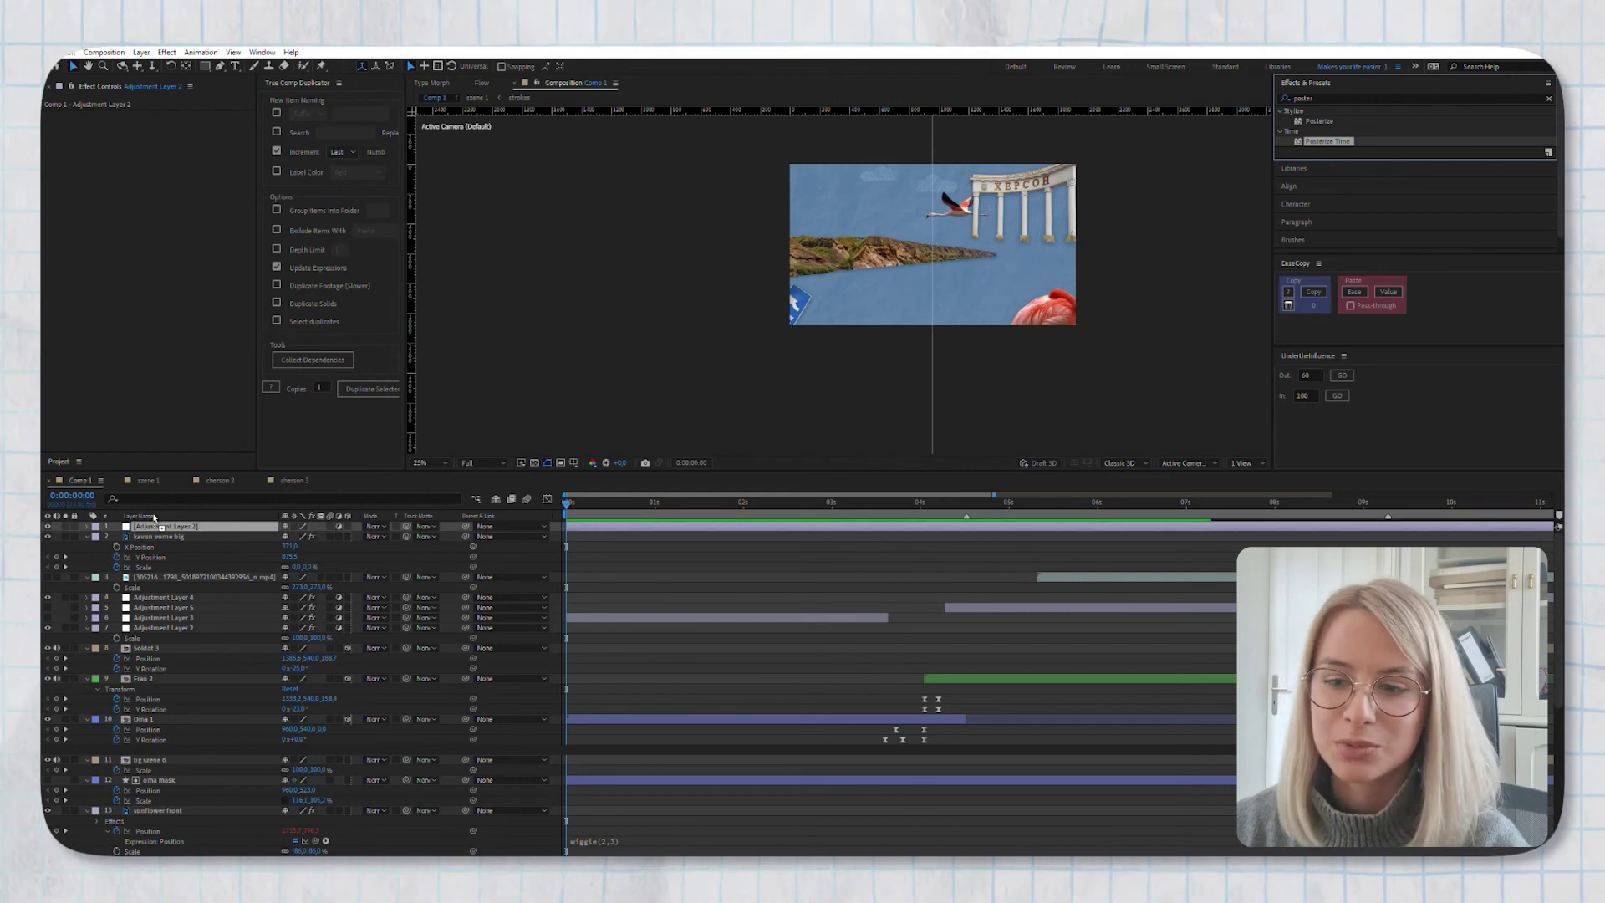
pyautogui.click(154, 516)
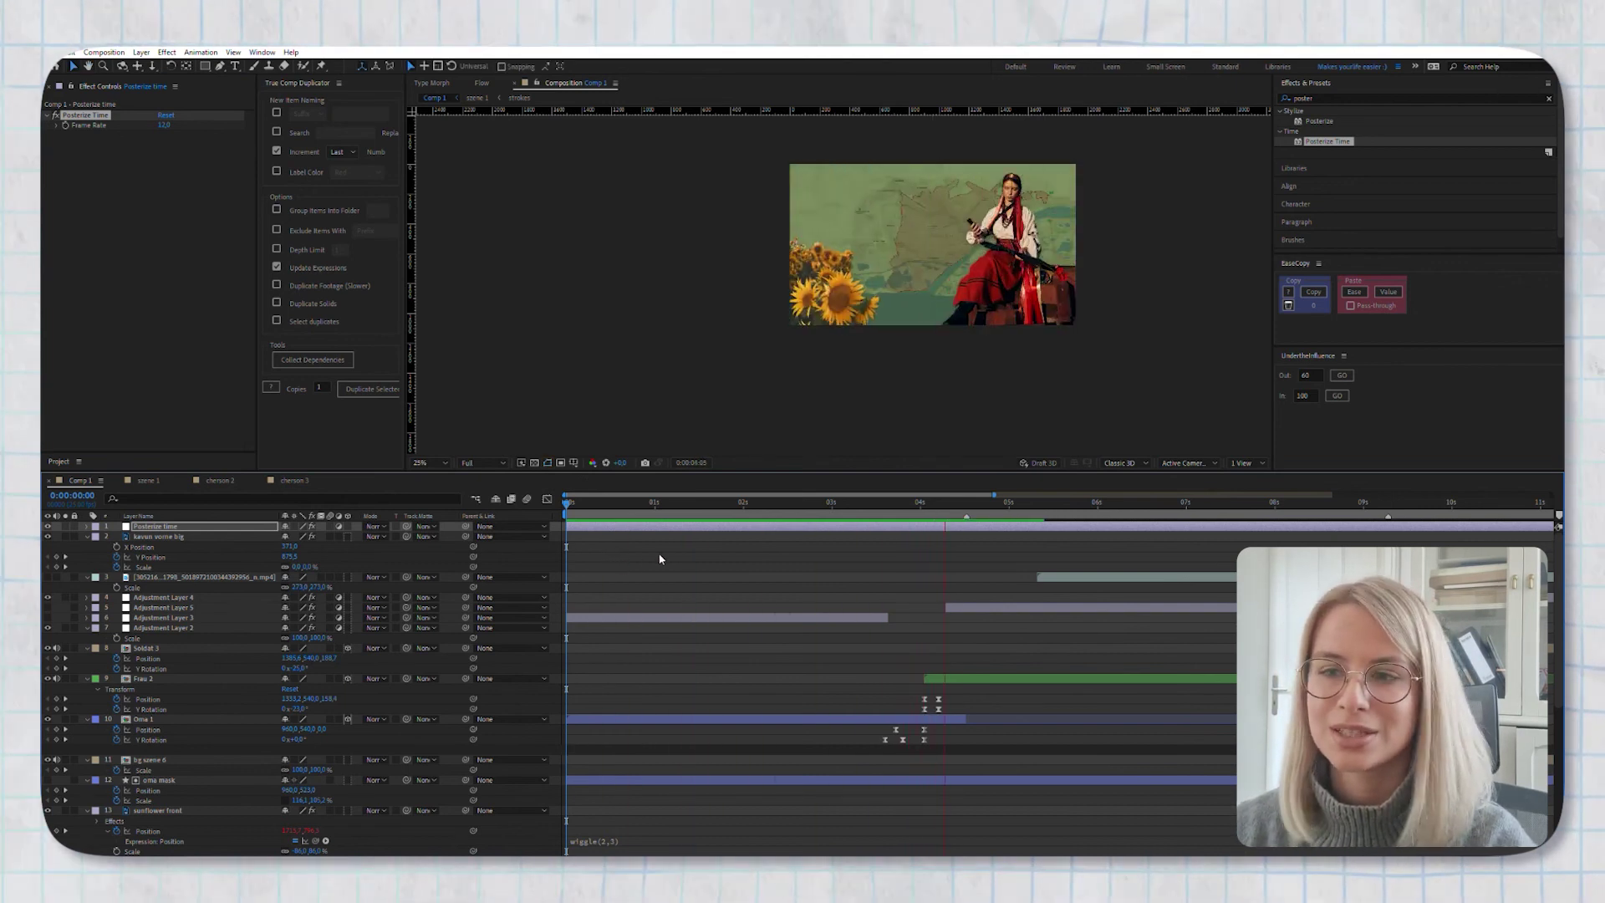
pyautogui.press('space')
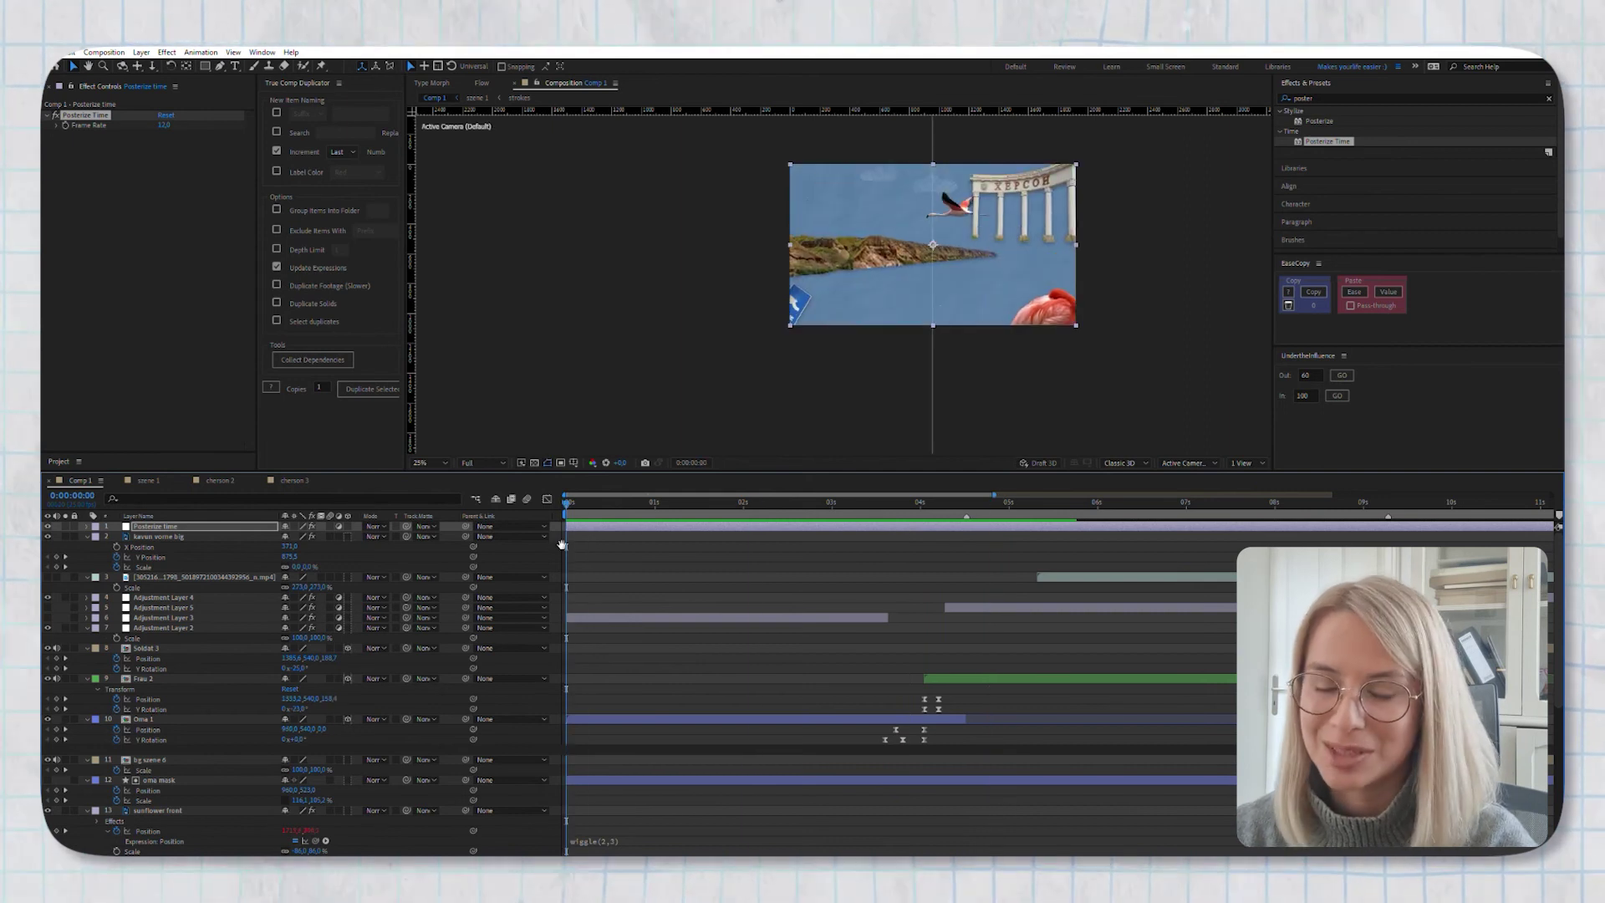